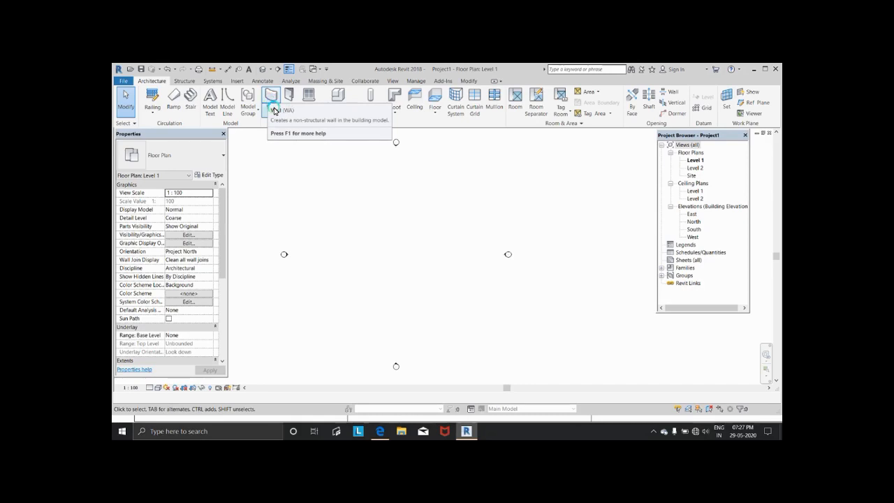
- Start the Wall command and duplicate the Basic Wall type Generic - 200mm as Generic - 230mm
{"action": "left_click", "coordinate": [271, 97]}
{"action": "left_click", "coordinate": [265, 82]}
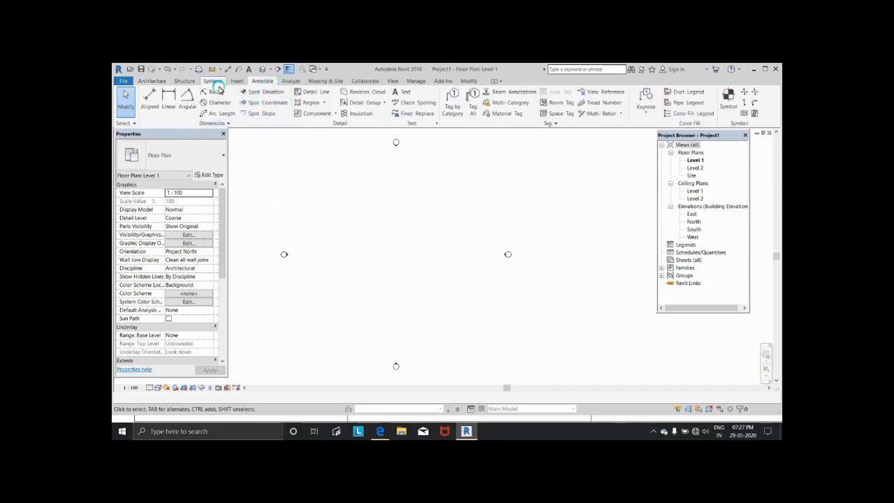
{"action": "left_click", "coordinate": [155, 80]}
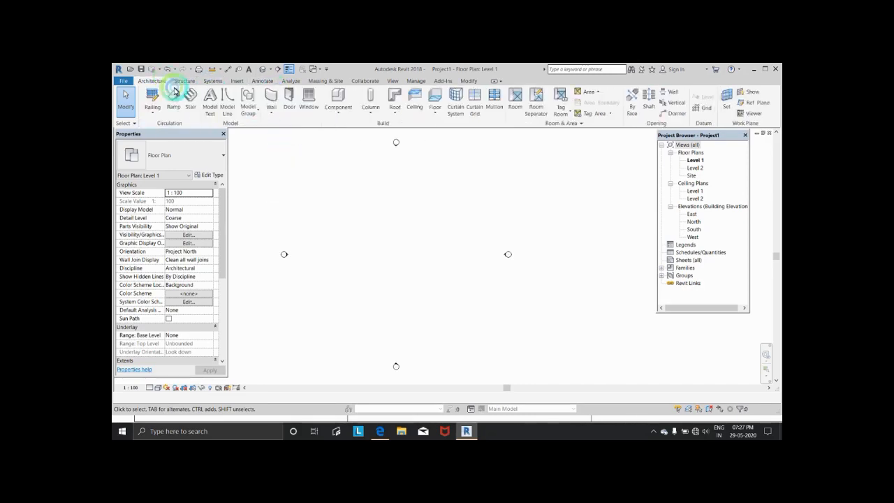
{"action": "left_click", "coordinate": [272, 98]}
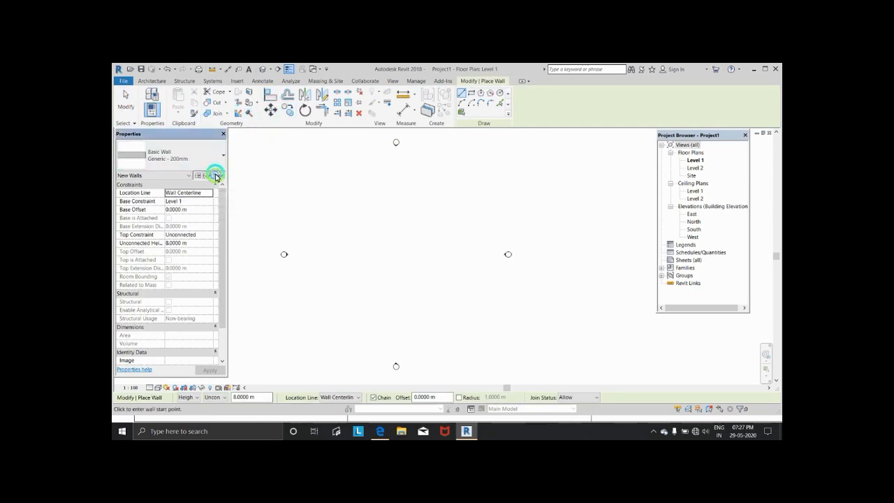
{"action": "left_click", "coordinate": [213, 176]}
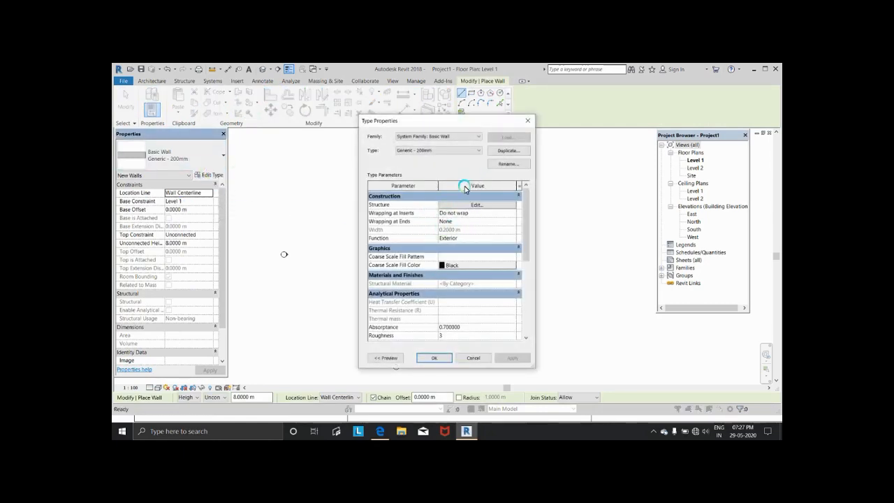
{"action": "left_click", "coordinate": [508, 150]}
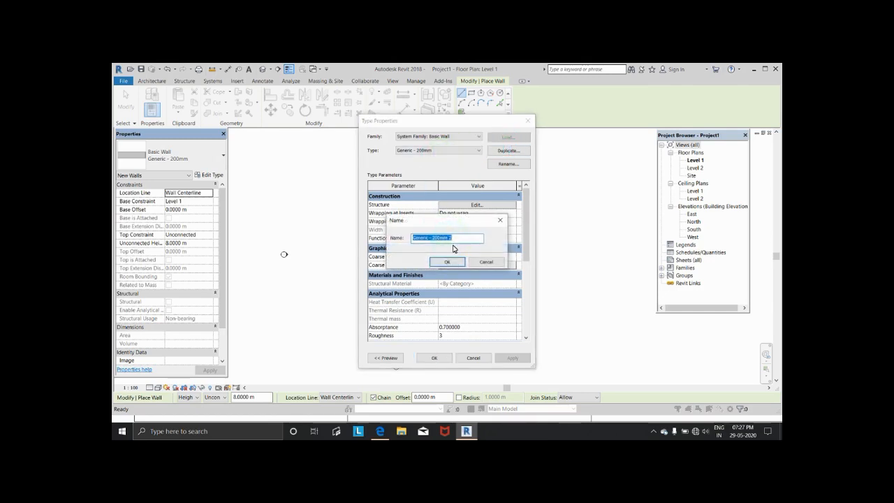
{"action": "left_click", "coordinate": [461, 237]}
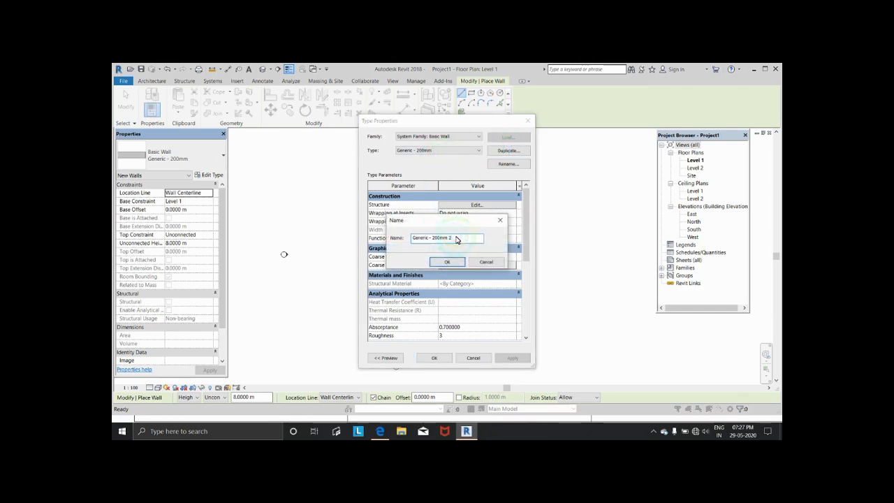
{"action": "left_click_drag", "start_coordinate": [456, 237], "coordinate": [439, 238]}
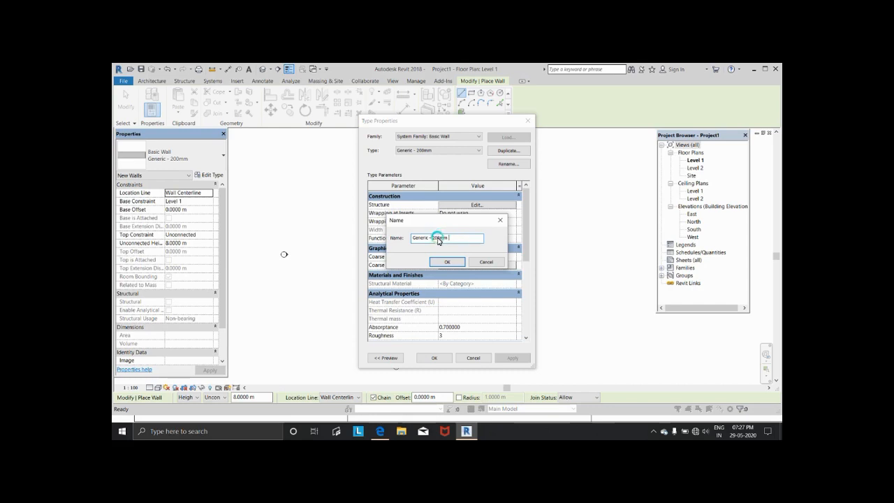
{"action": "key", "text": "BackSpace"}
{"action": "left_click", "coordinate": [440, 240]}
{"action": "left_click", "coordinate": [447, 264]}
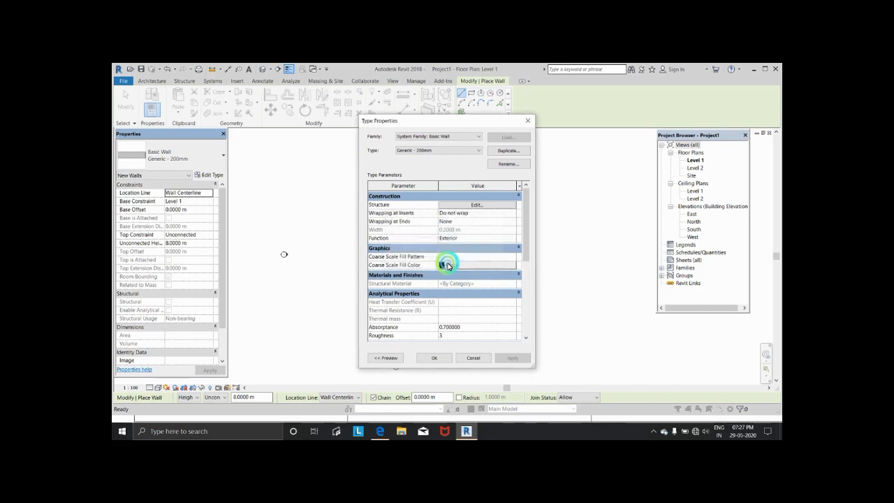
- Set the new wall type's structure layer thickness to 0.2300 m and its default wrapping at inserts to Exterior
{"action": "left_click", "coordinate": [472, 204]}
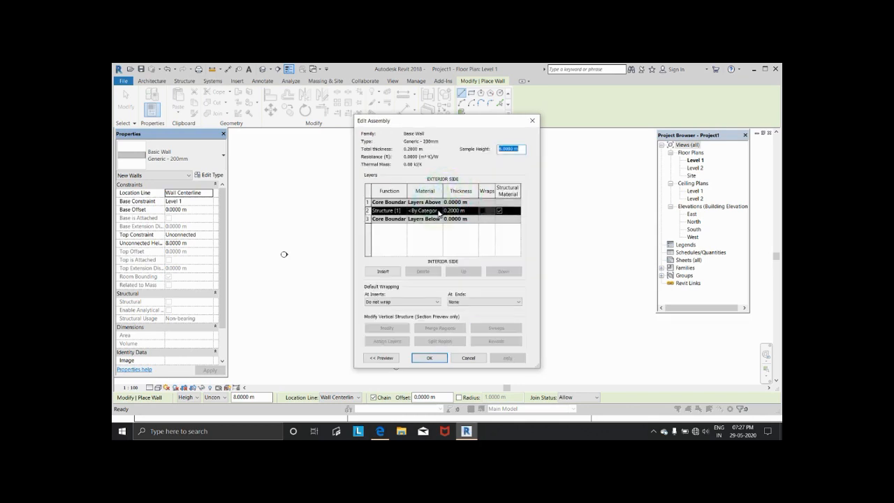
{"action": "left_click", "coordinate": [454, 211]}
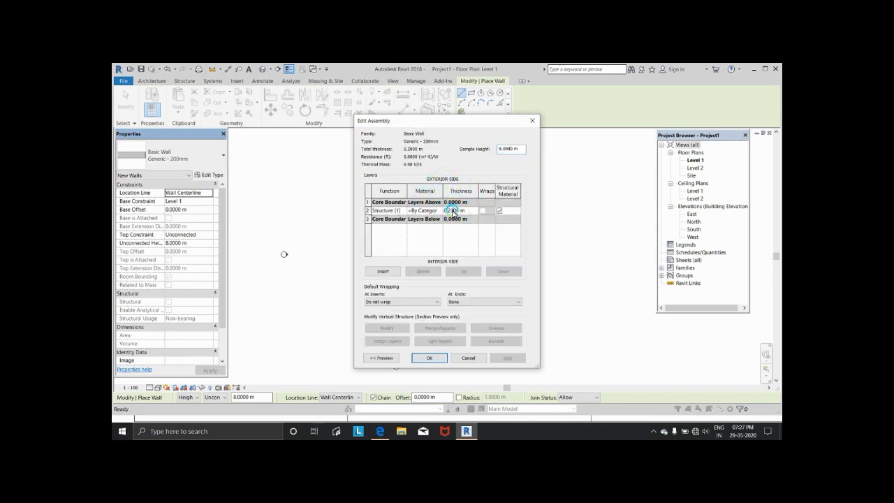
{"action": "left_click", "coordinate": [450, 294]}
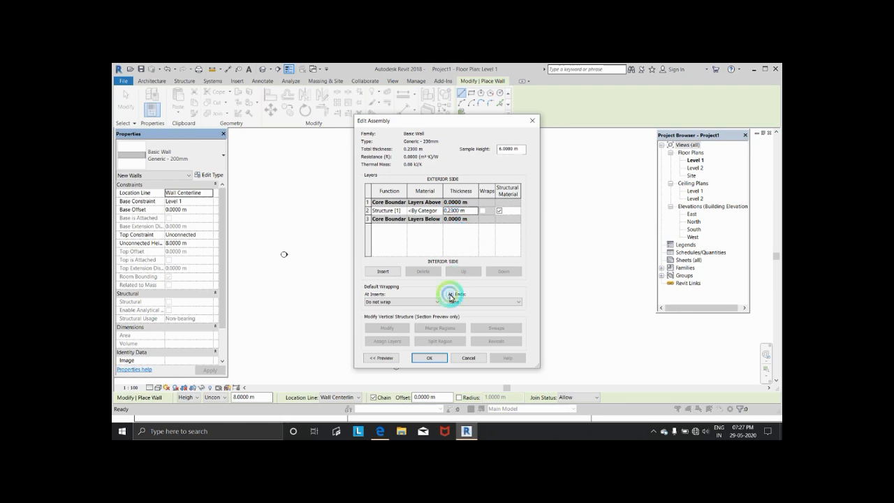
{"action": "left_click", "coordinate": [412, 304]}
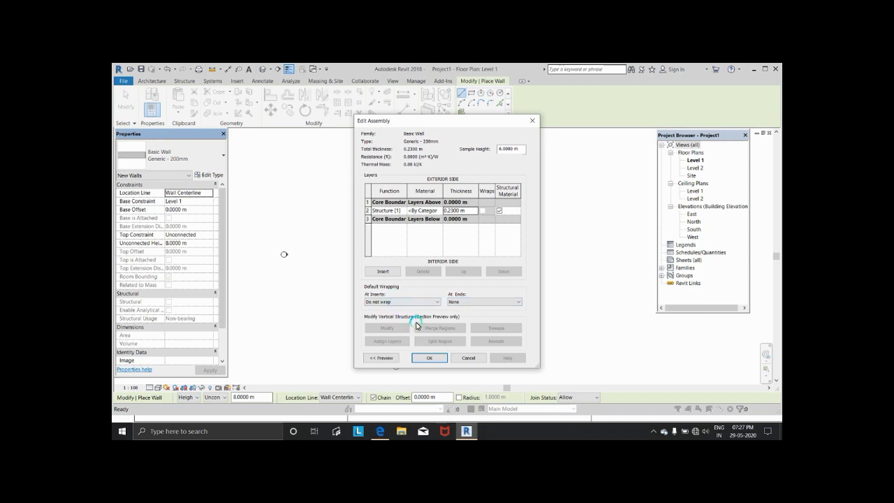
{"action": "left_click", "coordinate": [421, 303]}
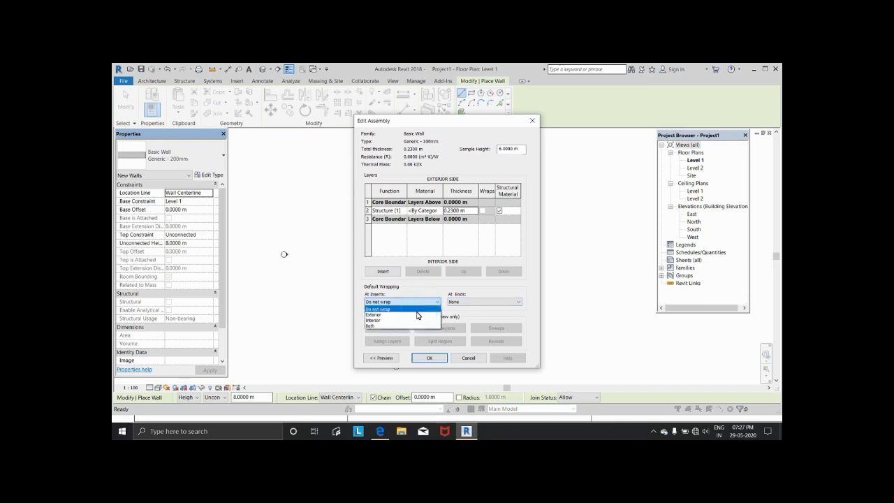
{"action": "left_click", "coordinate": [417, 314]}
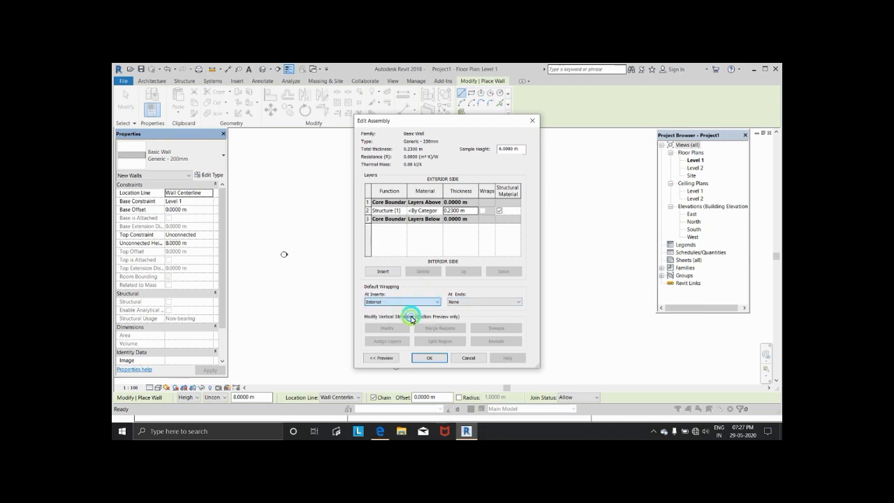
{"action": "left_click", "coordinate": [426, 359]}
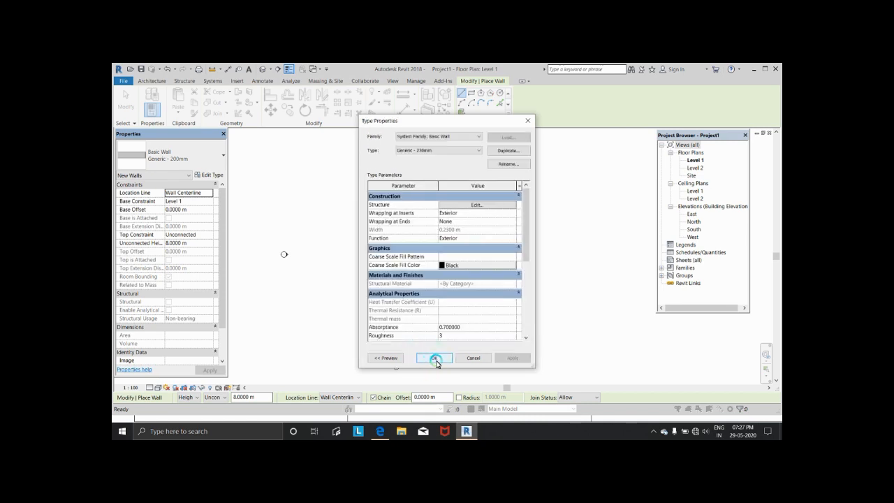
{"action": "left_click", "coordinate": [435, 358]}
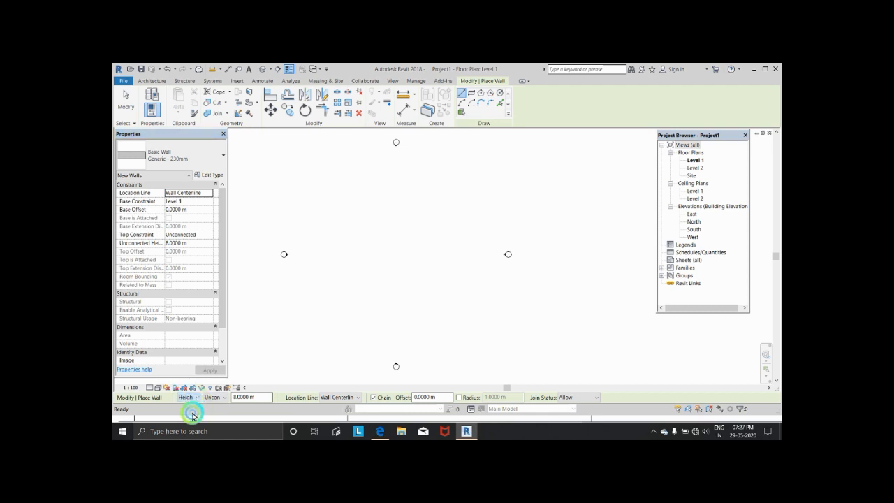
- Set the new walls' height up to Level 2 and their location line to Finish Face: Exterior
{"action": "left_click", "coordinate": [216, 397]}
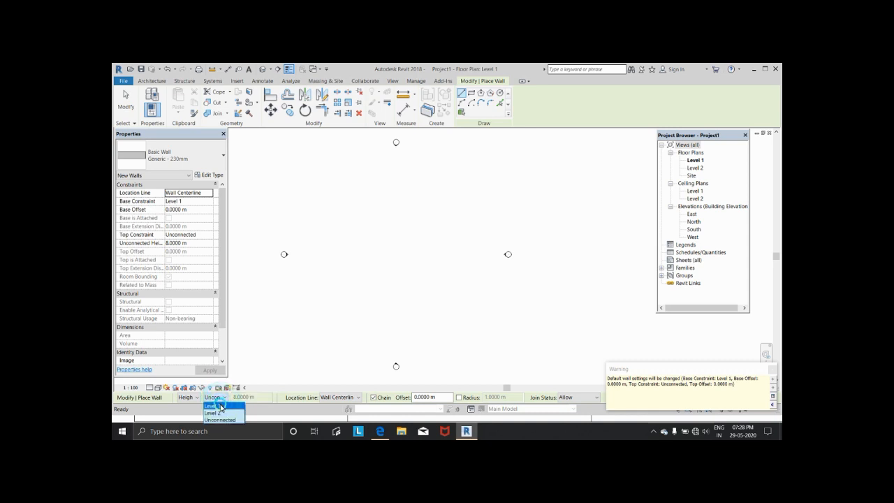
{"action": "left_click", "coordinate": [218, 413]}
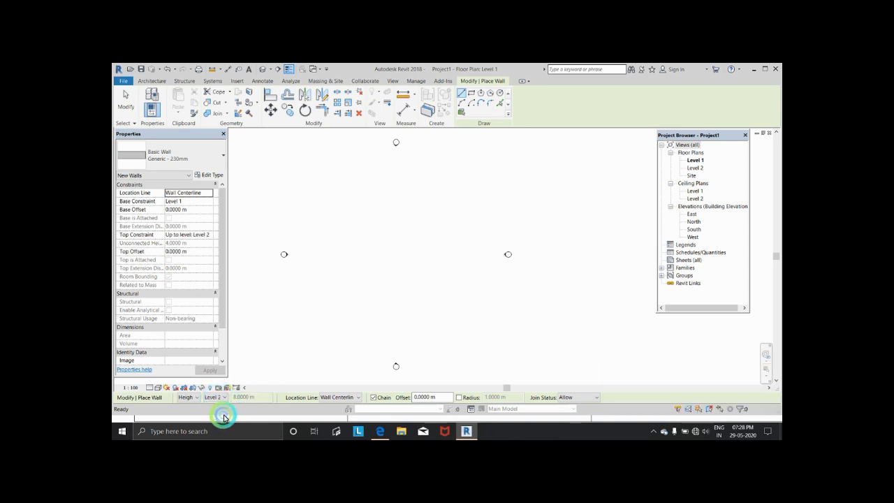
{"action": "left_click", "coordinate": [356, 397]}
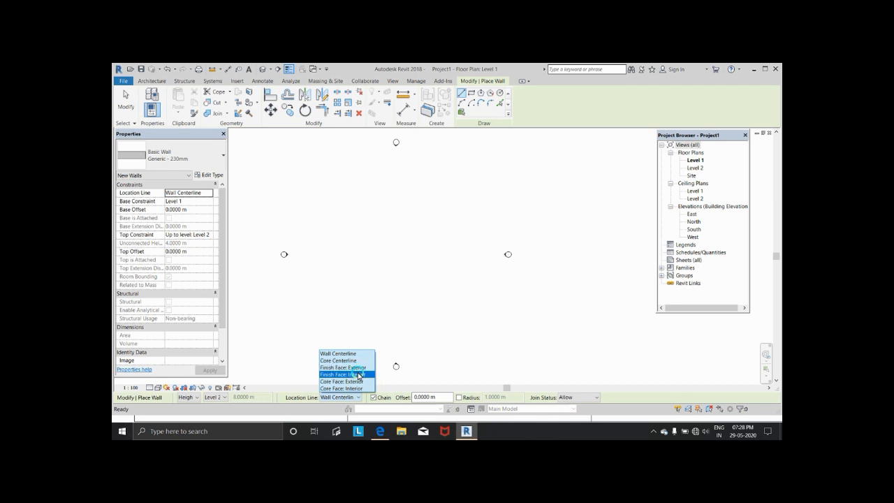
{"action": "left_click", "coordinate": [359, 368]}
{"action": "left_click", "coordinate": [355, 341]}
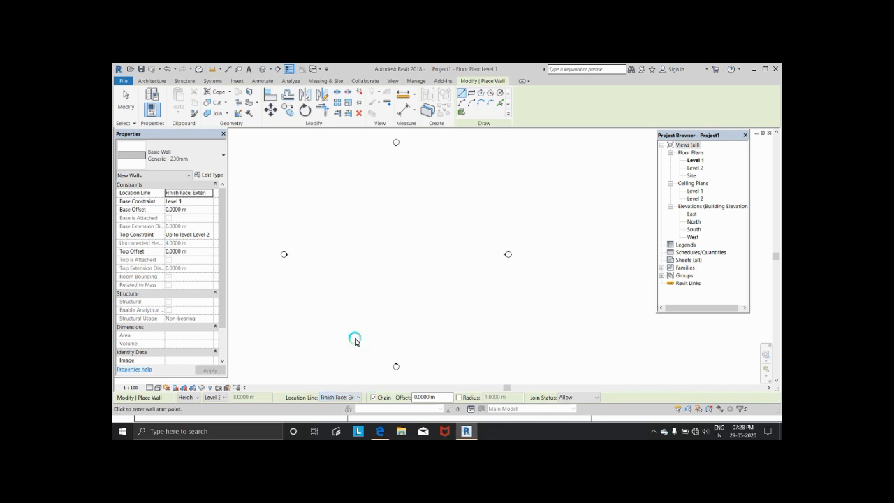
- Check the bedroom size on the ground floor plan PDF in Edge, and draw the bedroom's 3.28 m vertical outer wall in Revit
{"action": "left_click", "coordinate": [379, 431]}
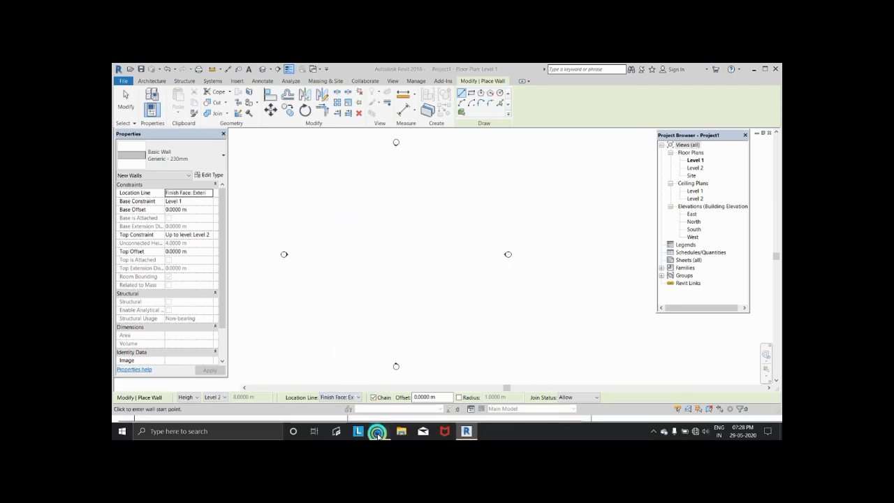
{"action": "left_click", "coordinate": [135, 239]}
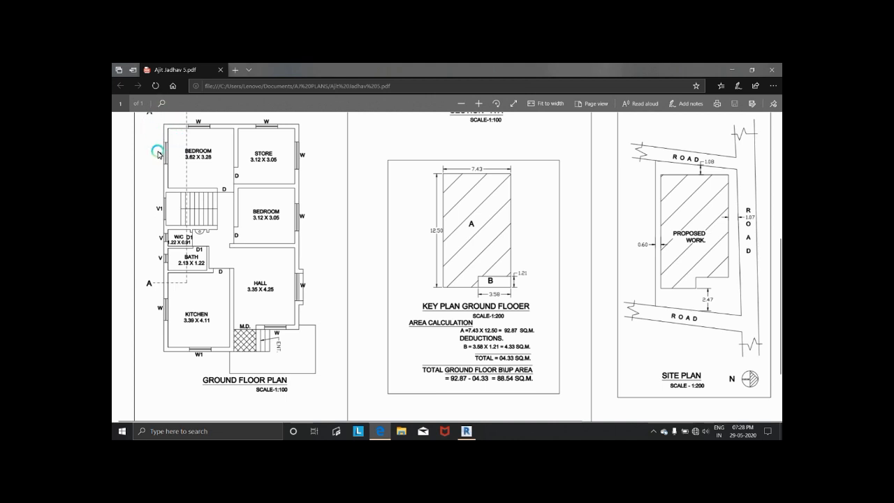
{"action": "mouse_move", "coordinate": [467, 431]}
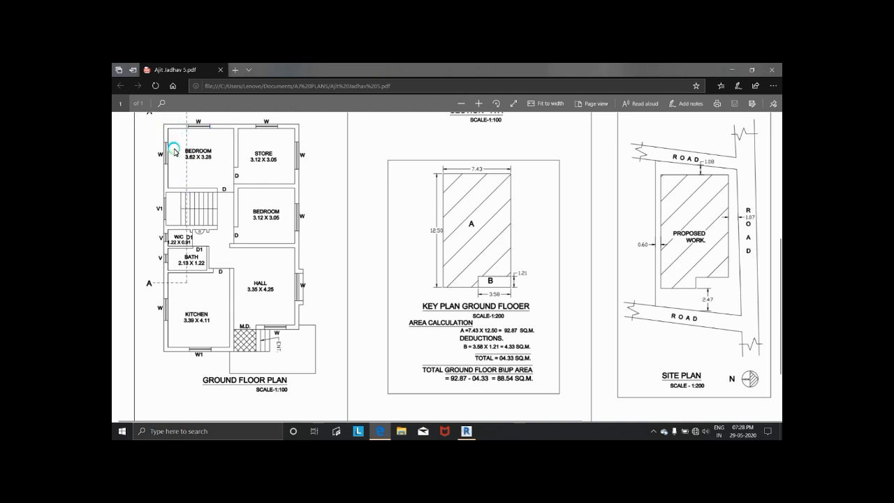
{"action": "left_click", "coordinate": [471, 432]}
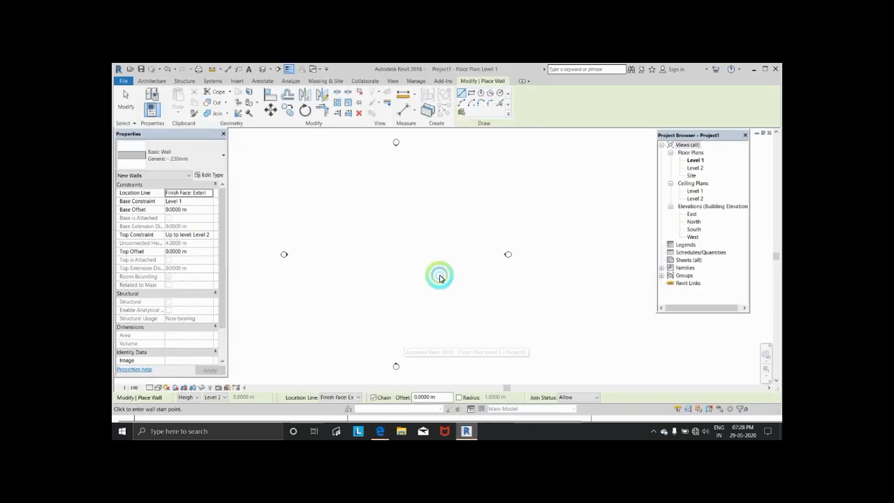
{"action": "left_click", "coordinate": [337, 201]}
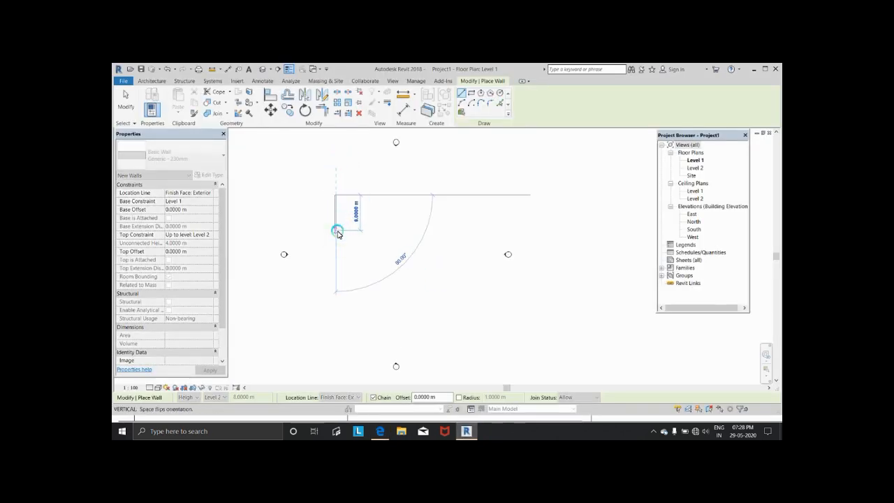
{"action": "type", "text": "3.28"}
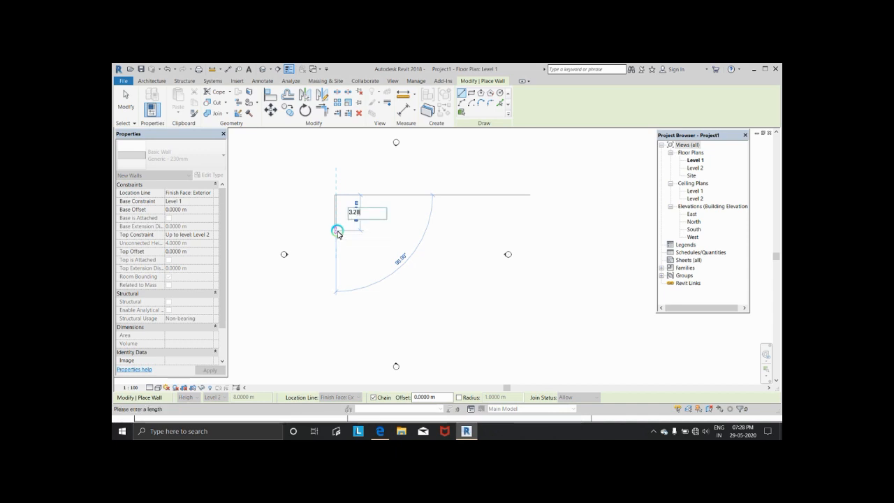
{"action": "key", "text": "Return"}
{"action": "scroll", "coordinate": [336, 201], "scroll_direction": "up", "scroll_amount": 2}
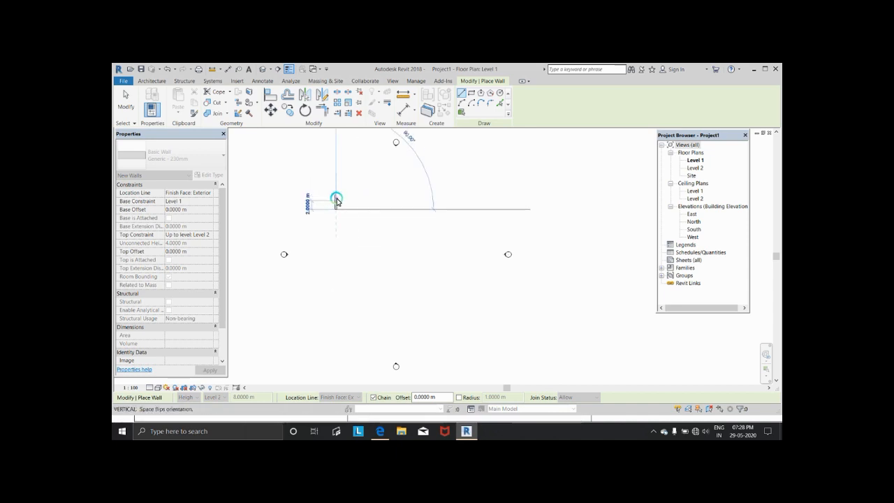
{"action": "left_click", "coordinate": [334, 181]}
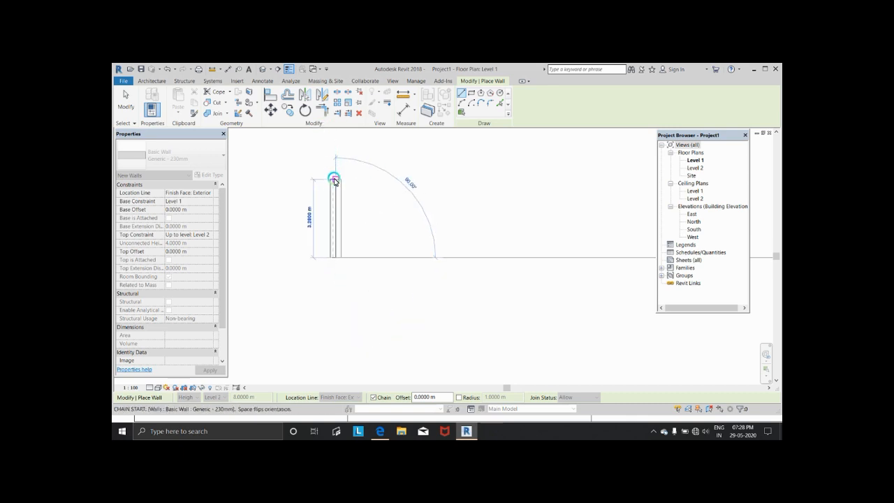
{"action": "key", "text": "Escape"}
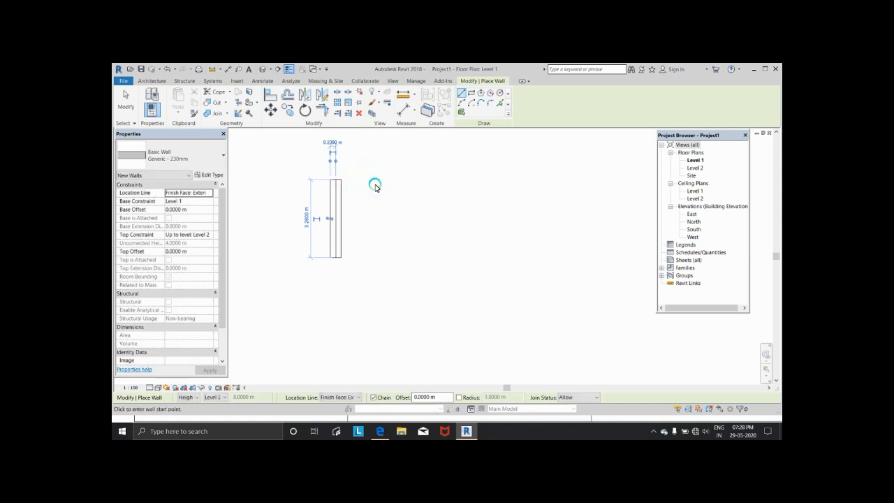
- Draw a 3.62 m horizontal wall from the vertical wall's upper end, taking the bedroom width from the plan PDF in Edge
{"action": "left_click", "coordinate": [336, 179]}
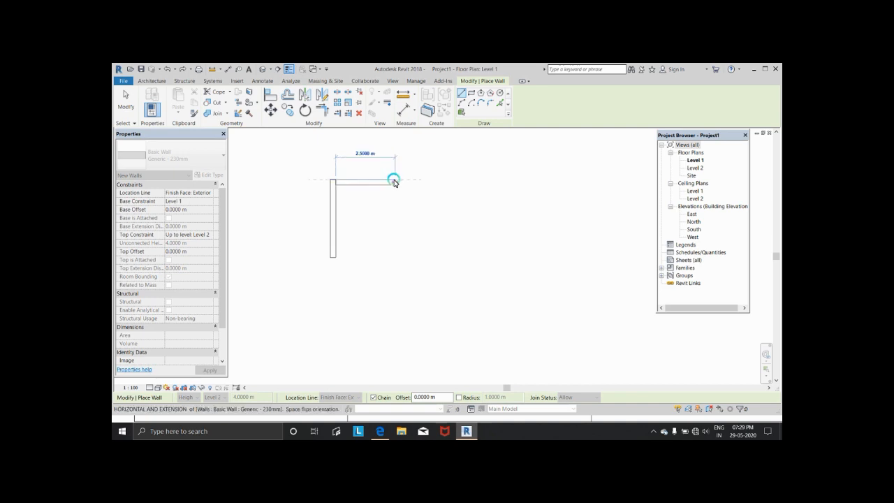
{"action": "left_click", "coordinate": [383, 431]}
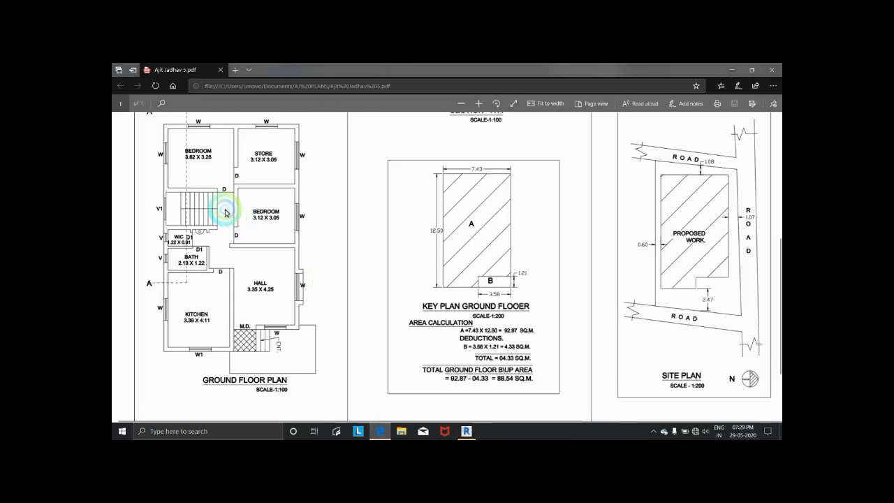
{"action": "left_click", "coordinate": [466, 431]}
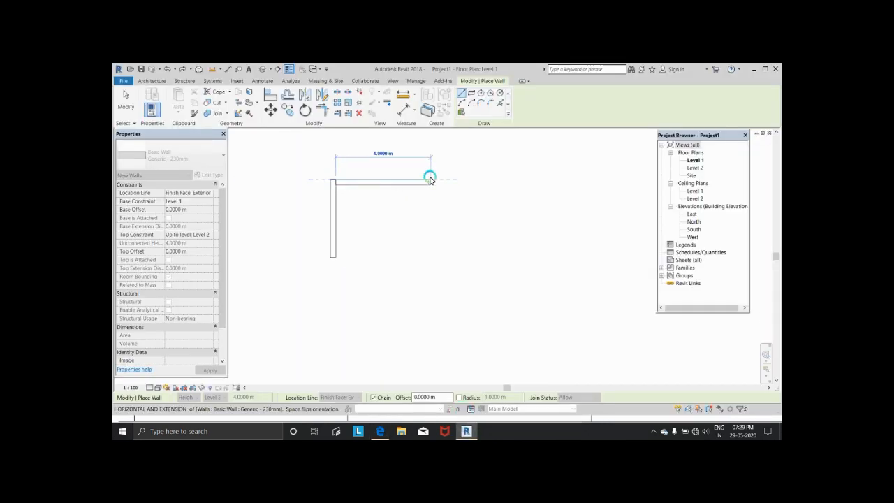
{"action": "type", "text": "3"}
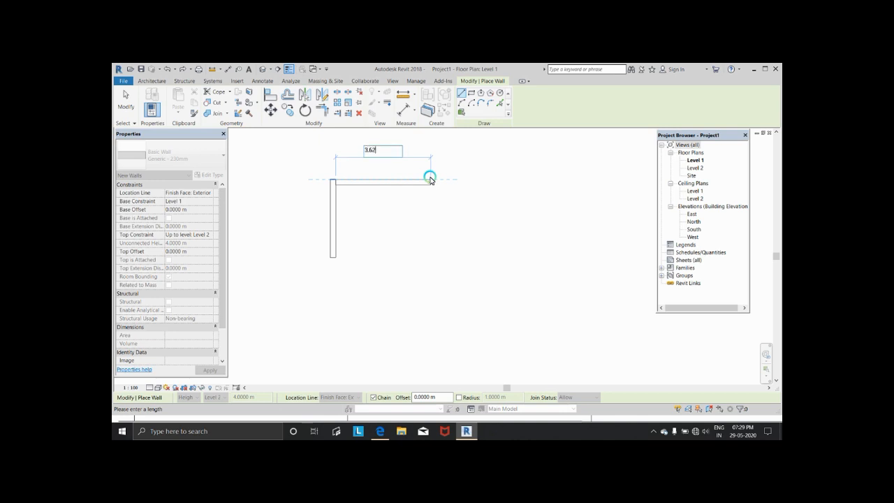
{"action": "type", "text": ".62"}
{"action": "key", "text": "Return"}
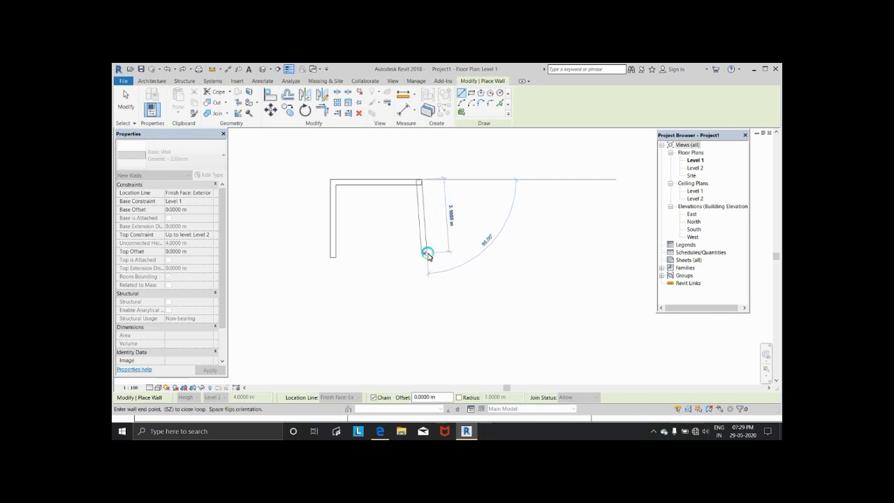
{"action": "key", "text": "Escape"}
- Recheck the bedroom on the plan PDF in Edge, and close the room in Revit with an opposite vertical wall and a lower horizontal wall
{"action": "left_click", "coordinate": [378, 432]}
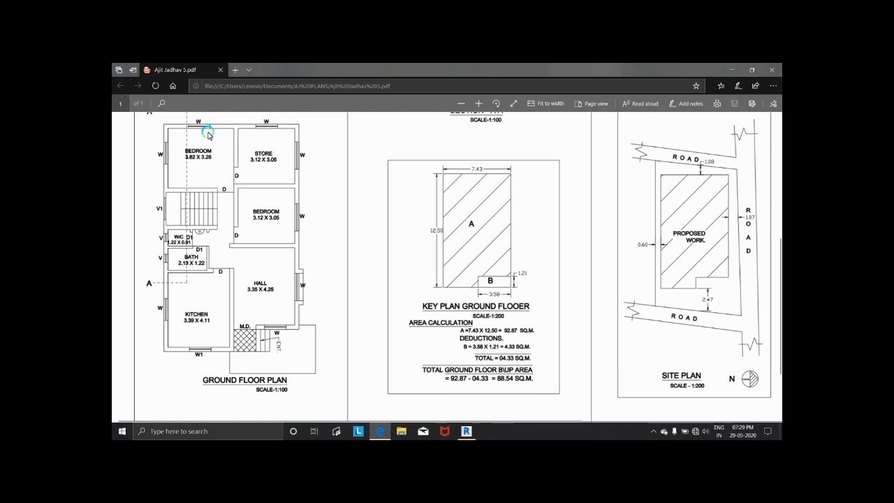
{"action": "left_click", "coordinate": [466, 431]}
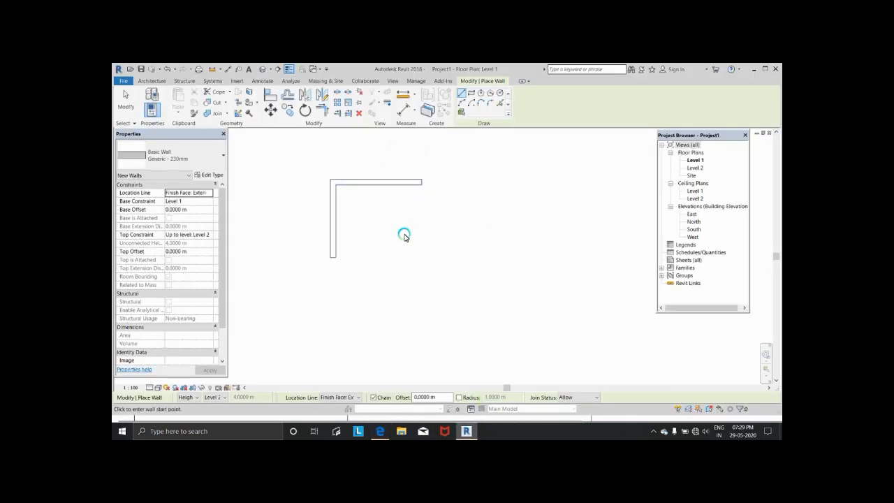
{"action": "left_click", "coordinate": [380, 431]}
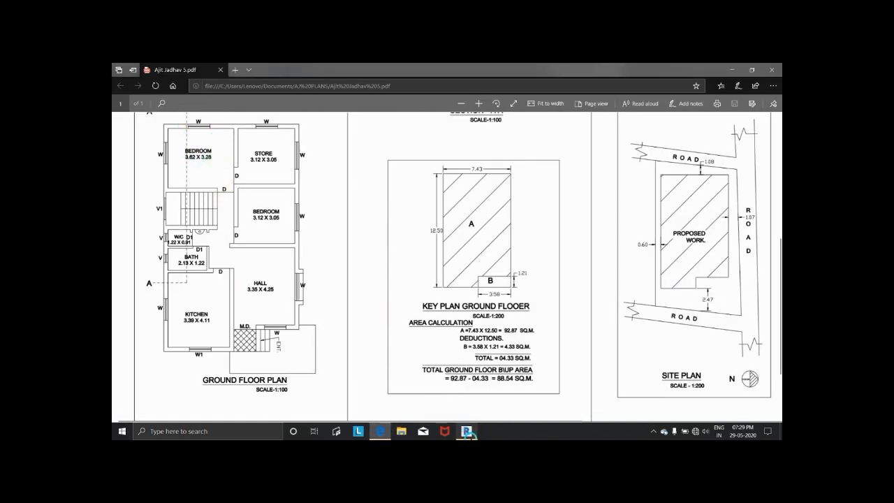
{"action": "left_click", "coordinate": [465, 430]}
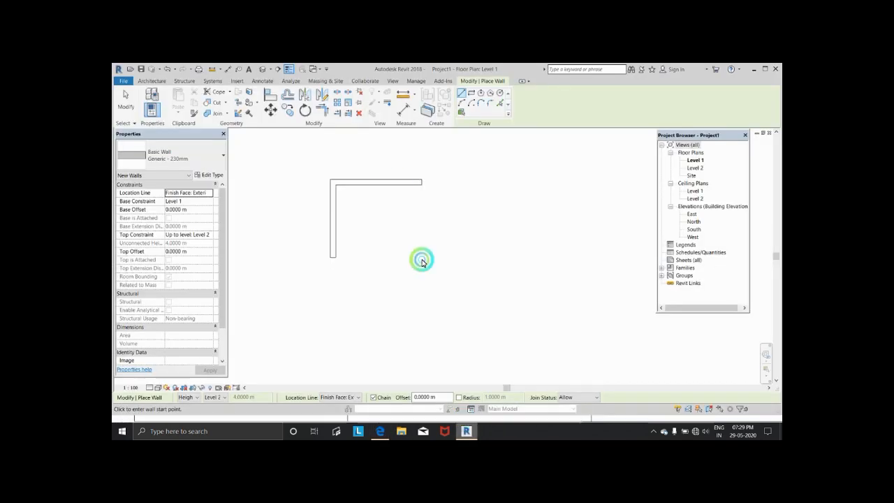
{"action": "left_click", "coordinate": [422, 185]}
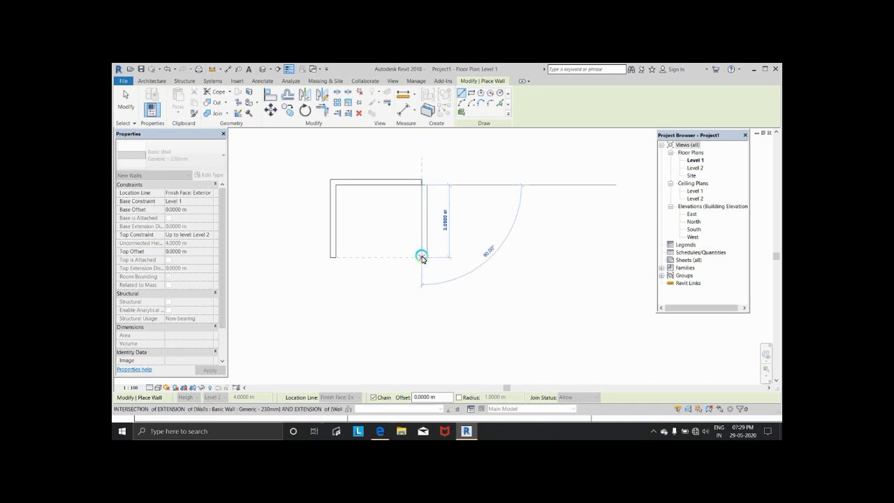
{"action": "left_click", "coordinate": [421, 257]}
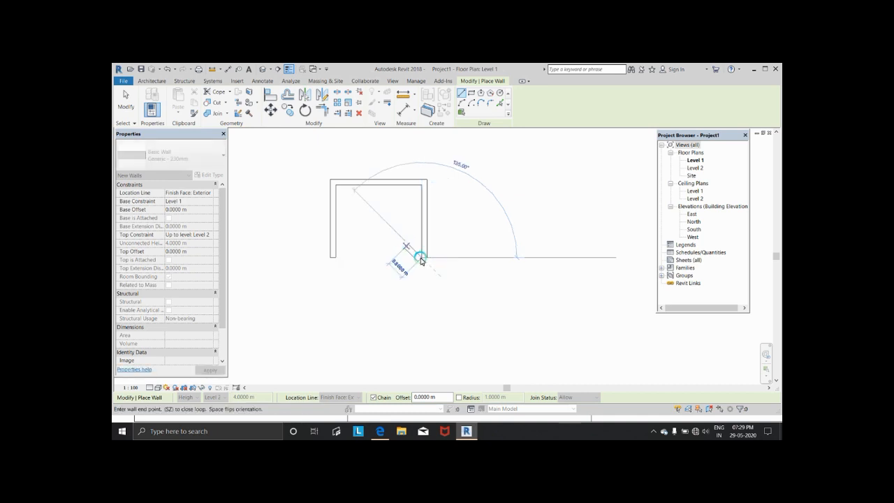
{"action": "left_click", "coordinate": [335, 258]}
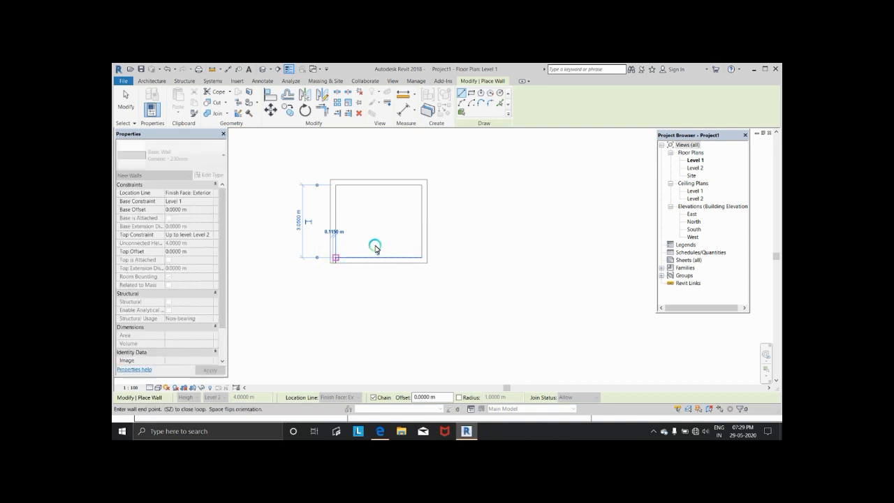
{"action": "key", "text": "Escape"}
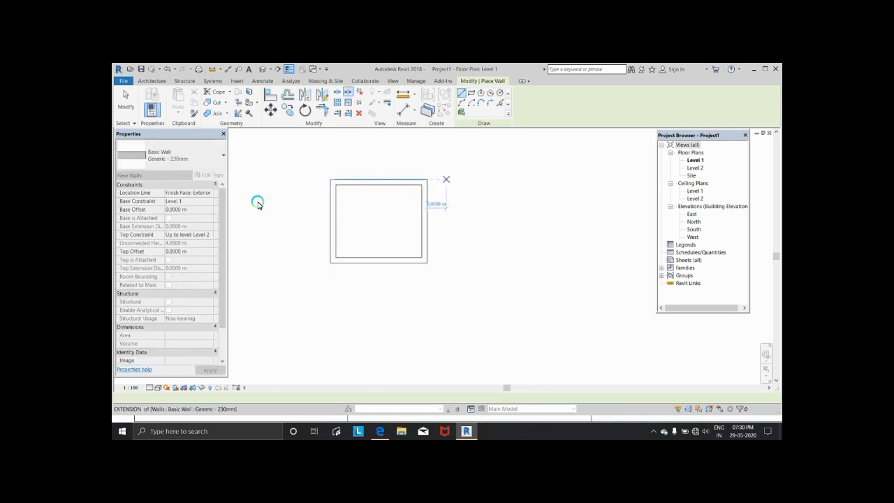
- Check the store size on the plan PDF in Edge, and draw the store's 3.12 m upper wall from the bedroom's upper corner in Revit
{"action": "left_click", "coordinate": [380, 431]}
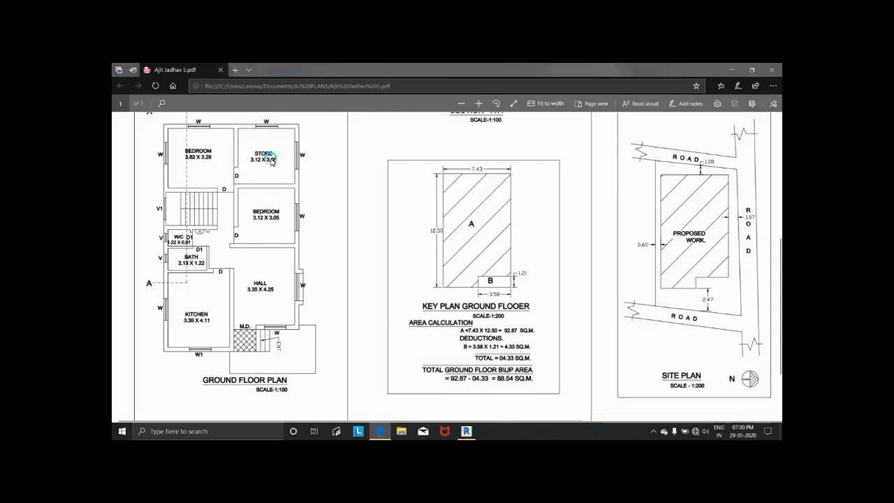
{"action": "left_click", "coordinate": [466, 429]}
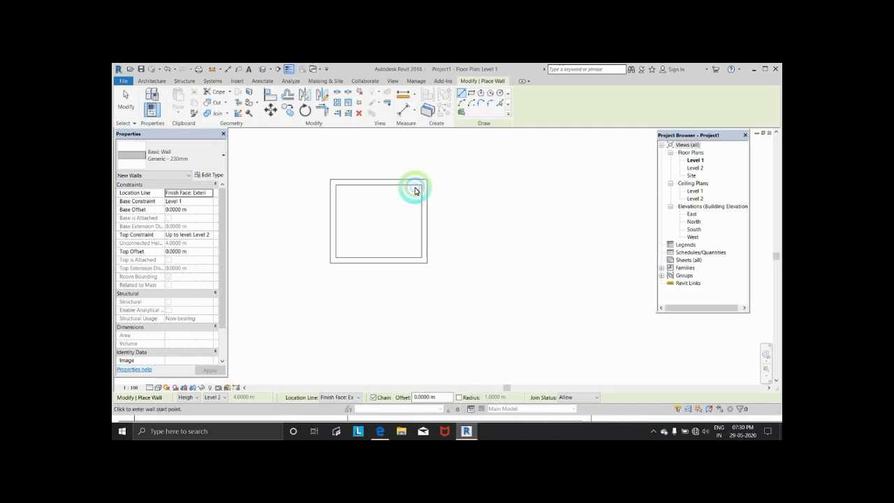
{"action": "left_click", "coordinate": [380, 431]}
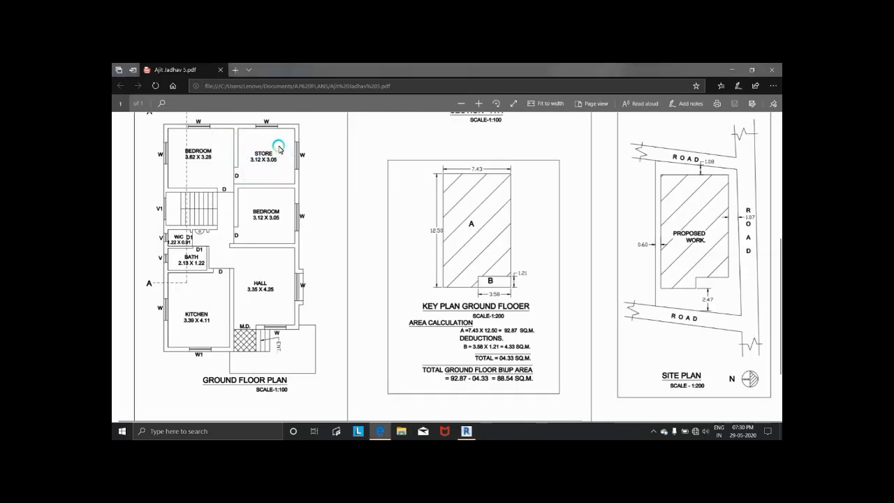
{"action": "left_click", "coordinate": [466, 431]}
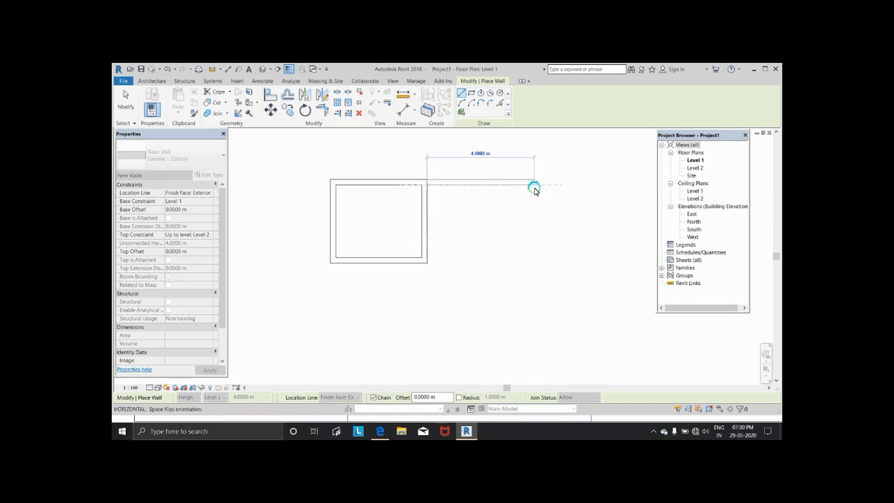
{"action": "type", "text": "3.1"}
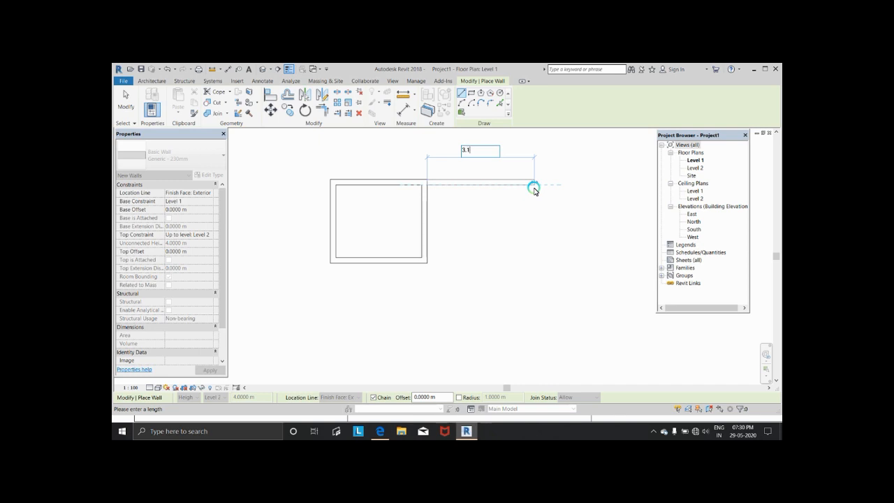
{"action": "type", "text": "2"}
{"action": "key", "text": "Return"}
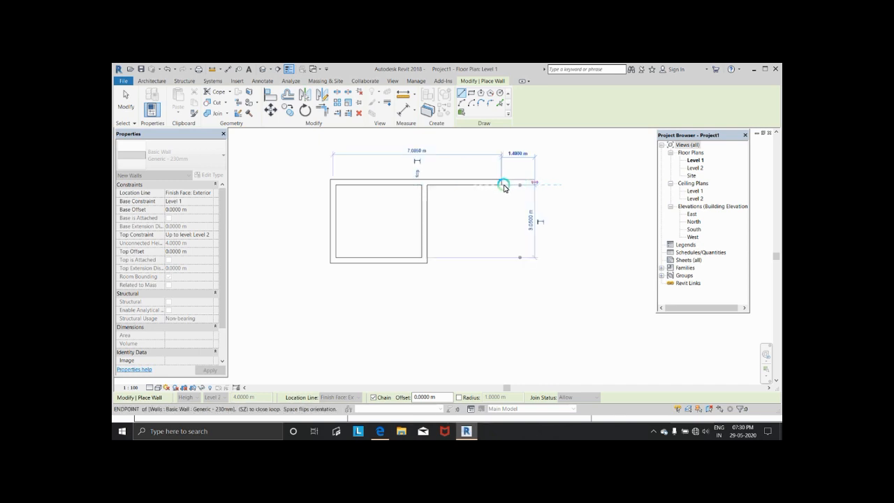
{"action": "key", "text": "Escape"}
{"action": "key", "text": "Escape"}
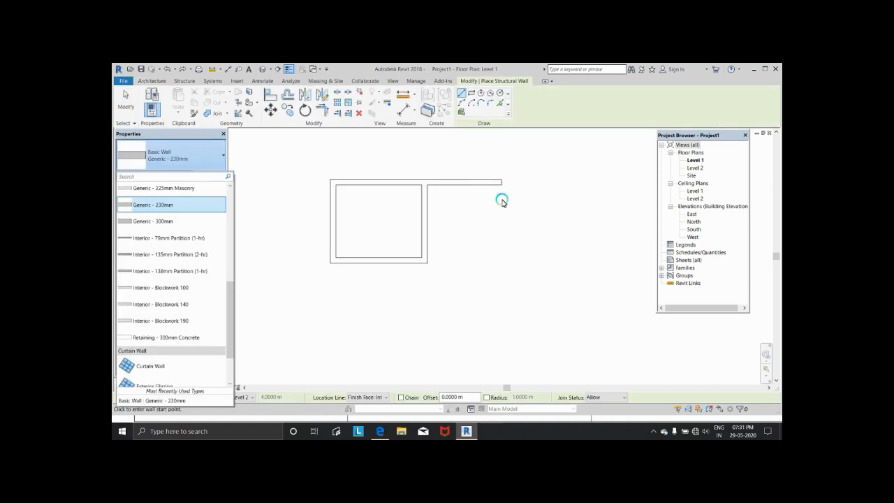
- Draw the store's 3.05 m outer vertical wall as a Generic - 230mm structural wall, downward from the upper wall's free end
{"action": "left_click", "coordinate": [501, 185]}
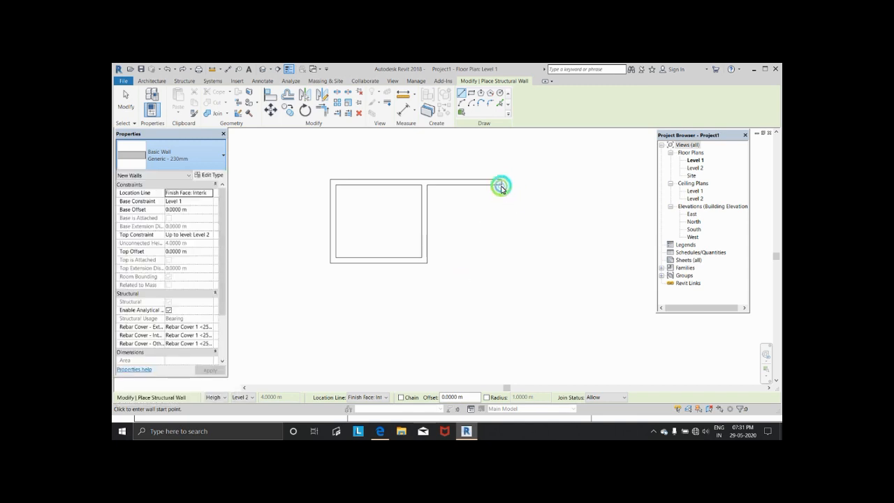
{"action": "left_click", "coordinate": [500, 186]}
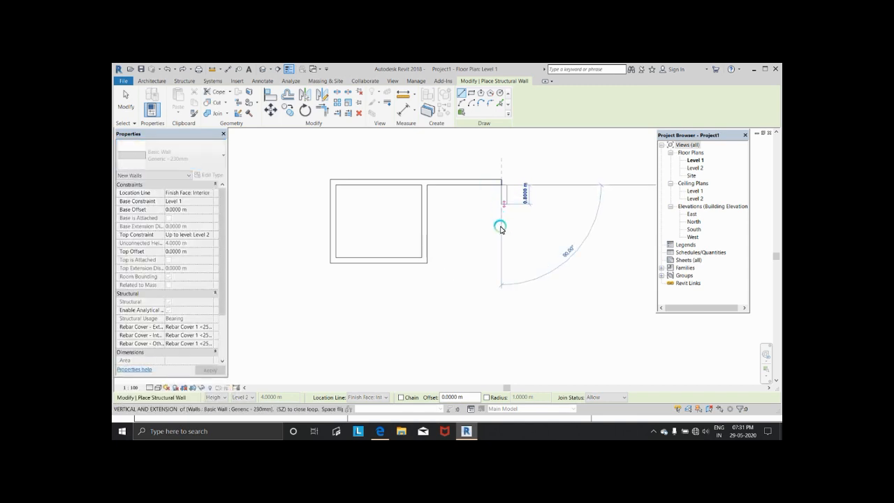
{"action": "type", "text": "3."}
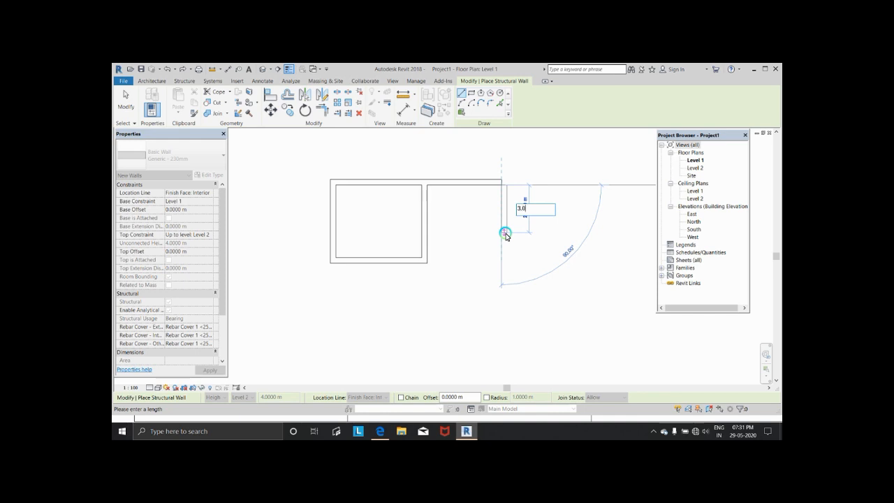
{"action": "type", "text": "05"}
{"action": "key", "text": "Return"}
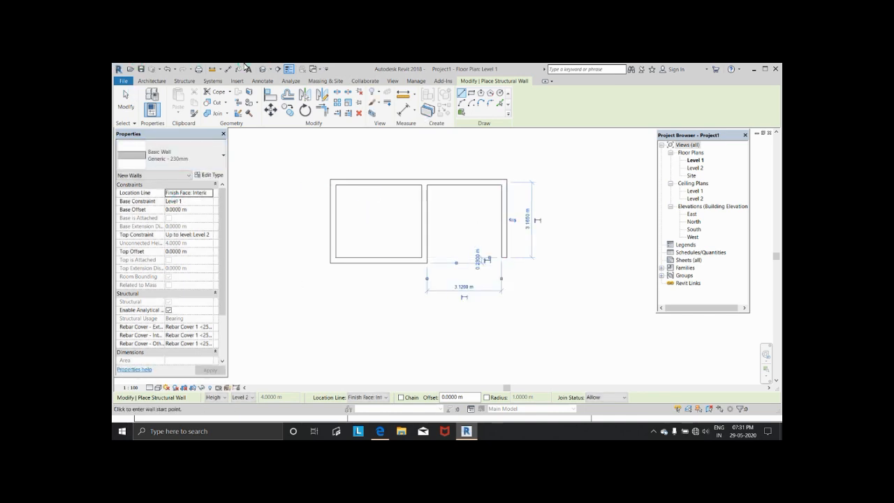
- Draw the store's lower wall from its outer wall back to the shared bedroom wall, and bridge the small gap at the junction
{"action": "left_click", "coordinate": [501, 259]}
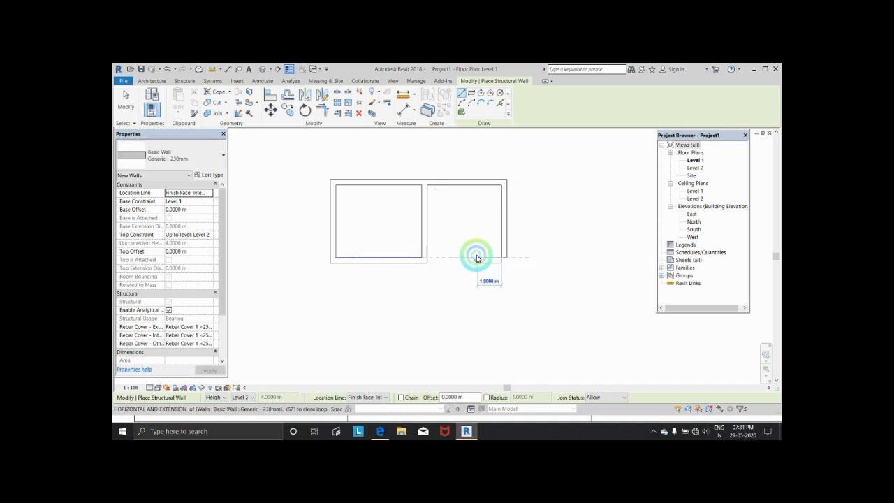
{"action": "left_click", "coordinate": [427, 273]}
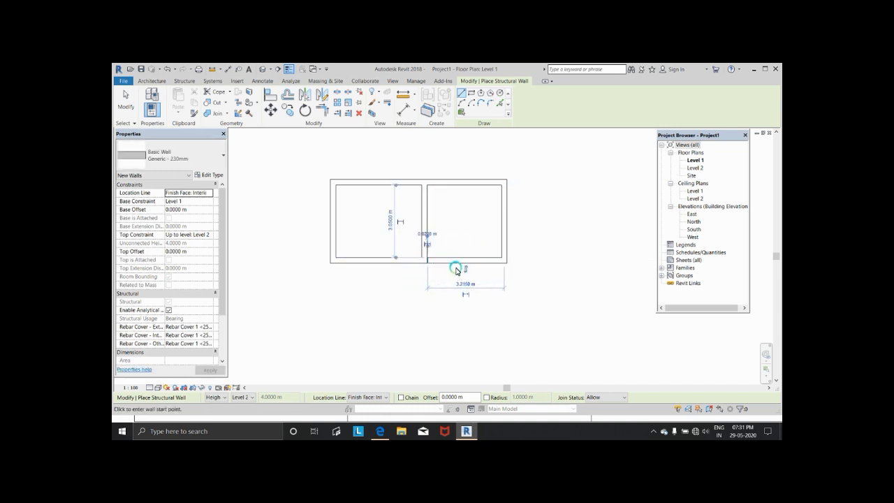
{"action": "scroll", "coordinate": [427, 263], "scroll_direction": "up", "scroll_amount": 3}
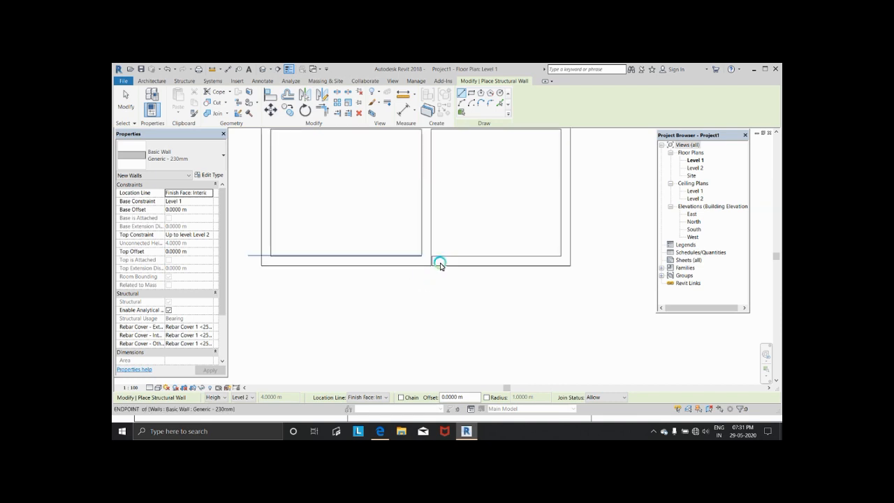
{"action": "scroll", "coordinate": [431, 257], "scroll_direction": "up", "scroll_amount": 4}
{"action": "left_click", "coordinate": [427, 249]}
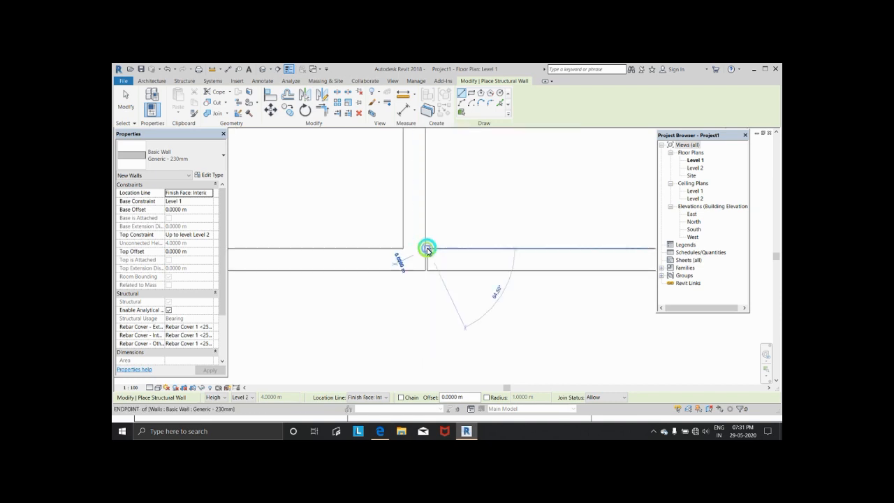
{"action": "left_click", "coordinate": [425, 250]}
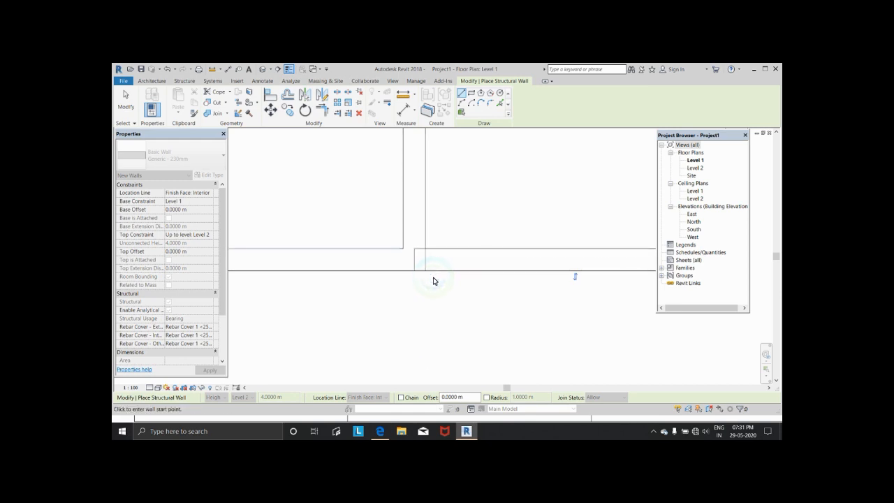
{"action": "scroll", "coordinate": [448, 239], "scroll_direction": "down", "scroll_amount": 5}
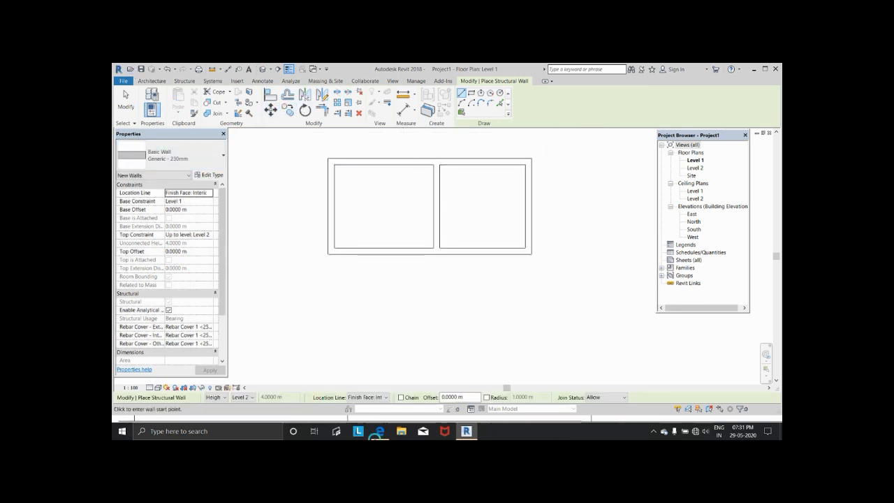
- Check the staircase area on the plan PDF in Edge, and draw its outer wall in Revit about 2 m down from the bedroom's lower outer corner
{"action": "left_click", "coordinate": [379, 431]}
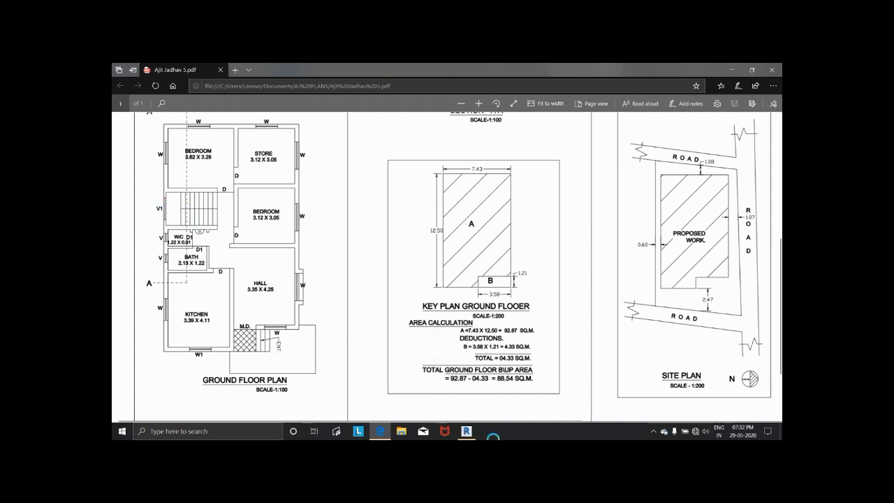
{"action": "left_click", "coordinate": [466, 431]}
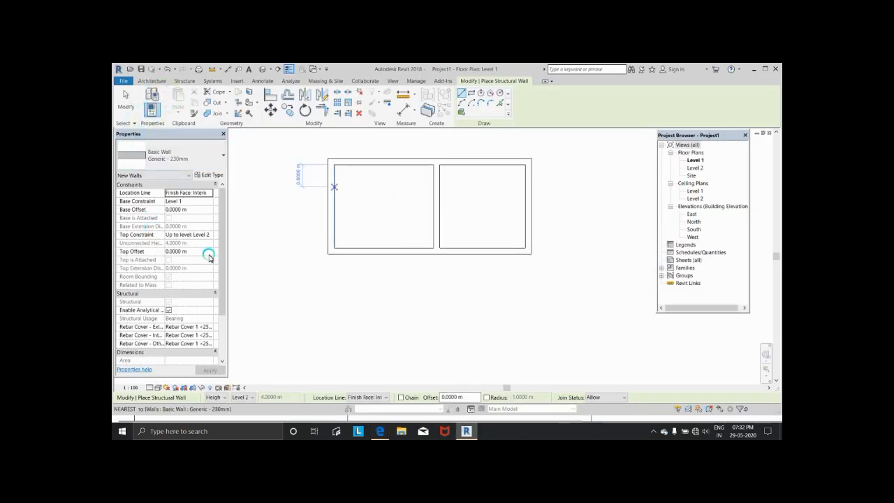
{"action": "left_click", "coordinate": [327, 255]}
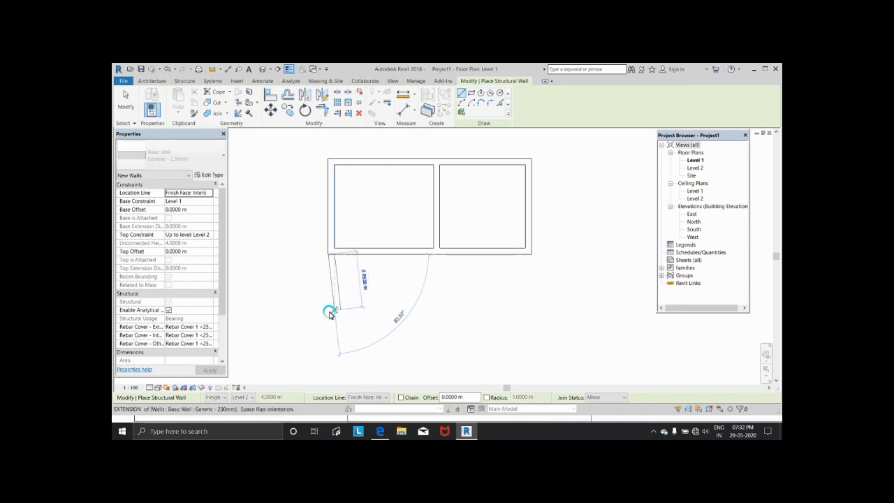
{"action": "left_click", "coordinate": [328, 312]}
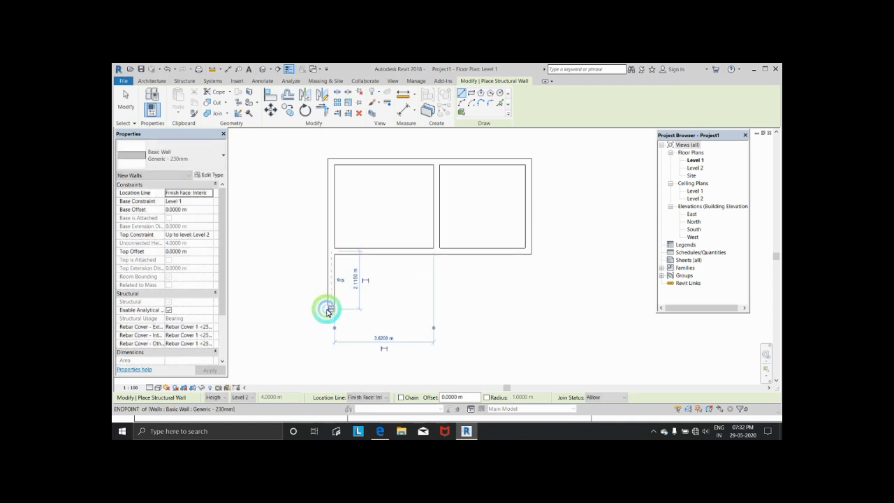
- Enclose the staircase area with a lower horizontal wall and a vertical wall up to the bedroom's lower corner beside the store
{"action": "left_click", "coordinate": [334, 308]}
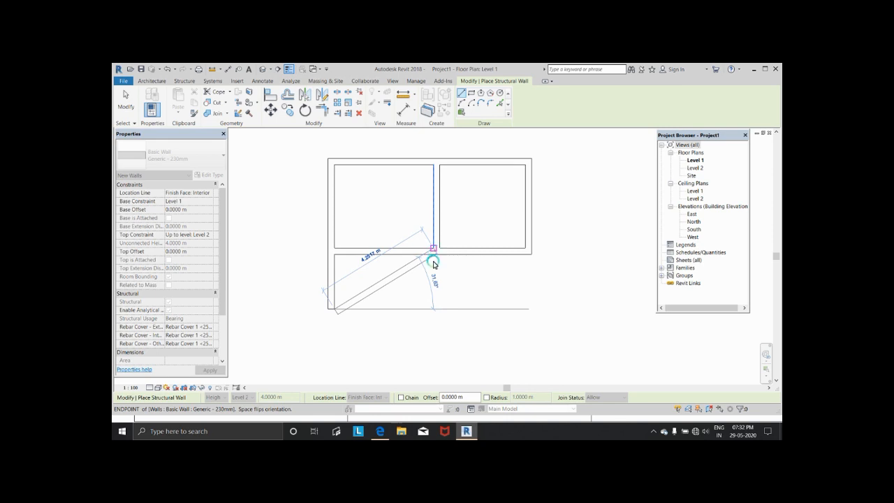
{"action": "left_click", "coordinate": [434, 307]}
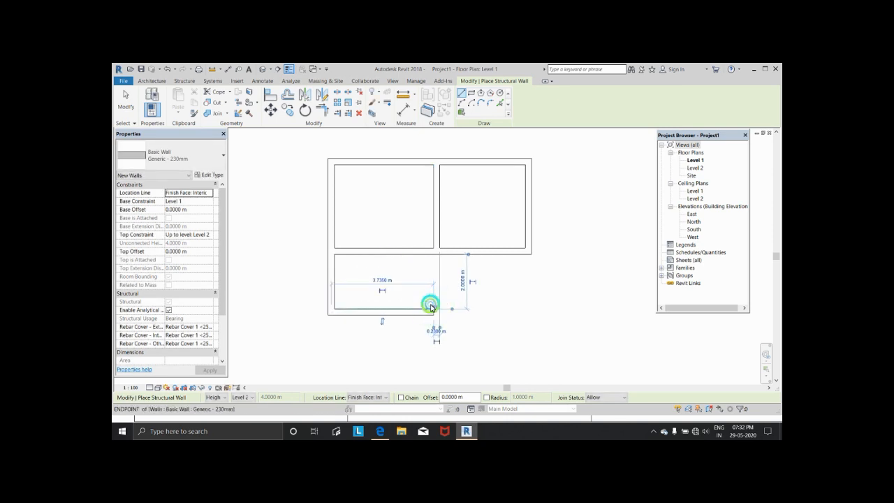
{"action": "left_click", "coordinate": [434, 258]}
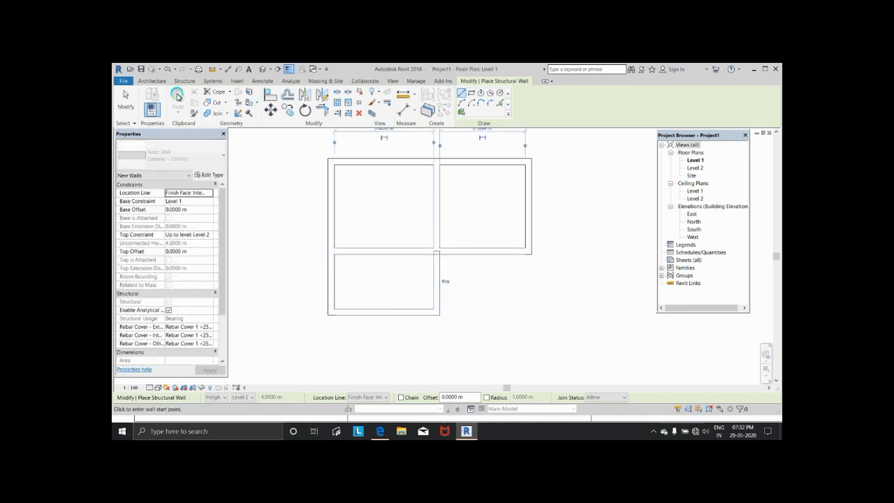
- Check the second bedroom on the plan PDF in Edge, and draw its outer wall in Revit 3.05 m down from the store's lower outer corner
{"action": "left_click", "coordinate": [378, 432]}
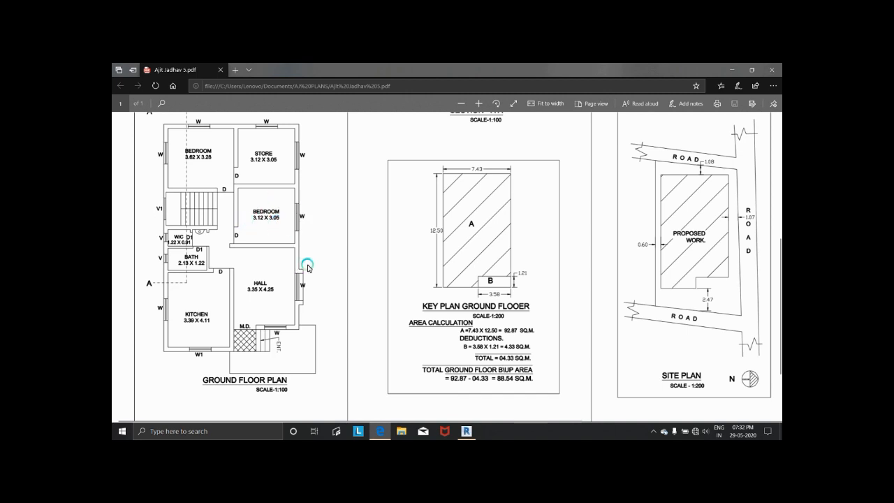
{"action": "left_click", "coordinate": [465, 431]}
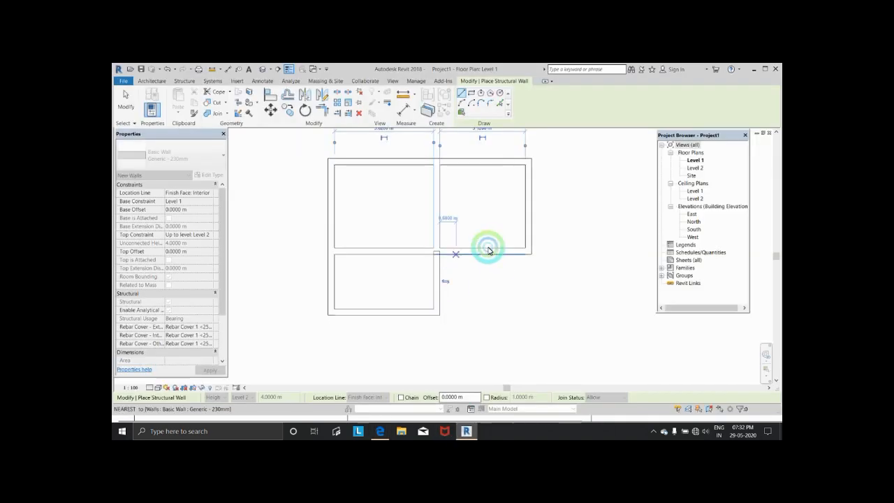
{"action": "left_click", "coordinate": [531, 255]}
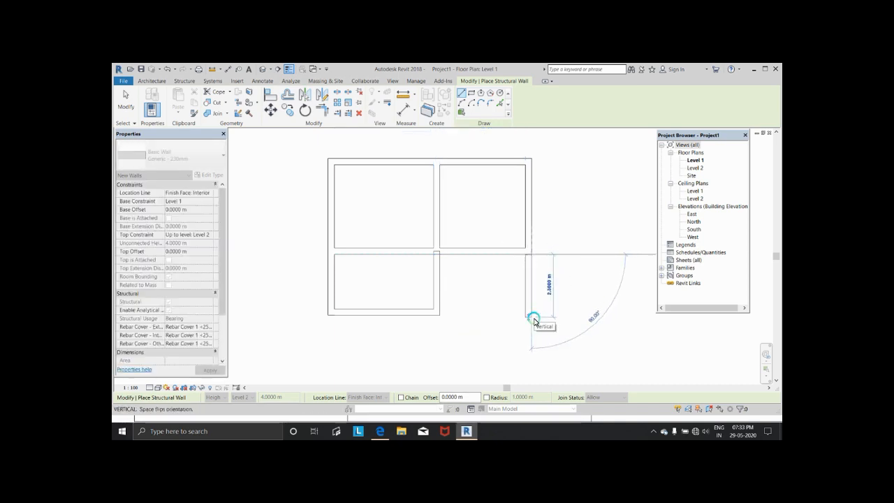
{"action": "type", "text": "3.05"}
{"action": "key", "text": "Return"}
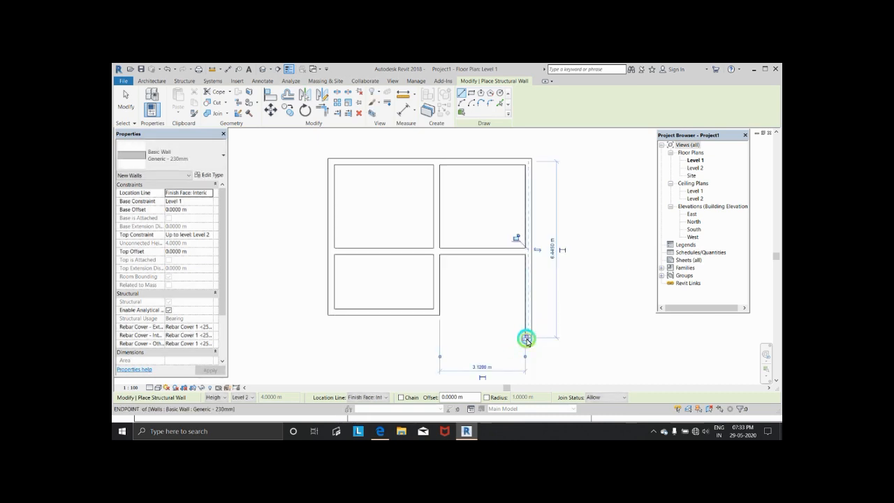
- Enclose the second bedroom with a 3.12 m lower wall and a short vertical wall up to the staircase area's lower corner
{"action": "left_click", "coordinate": [528, 339]}
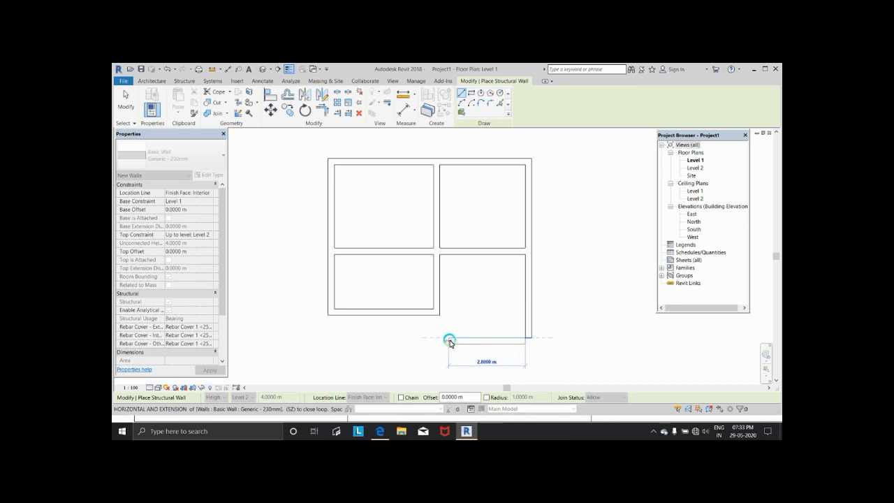
{"action": "type", "text": "3.12"}
{"action": "key", "text": "Return"}
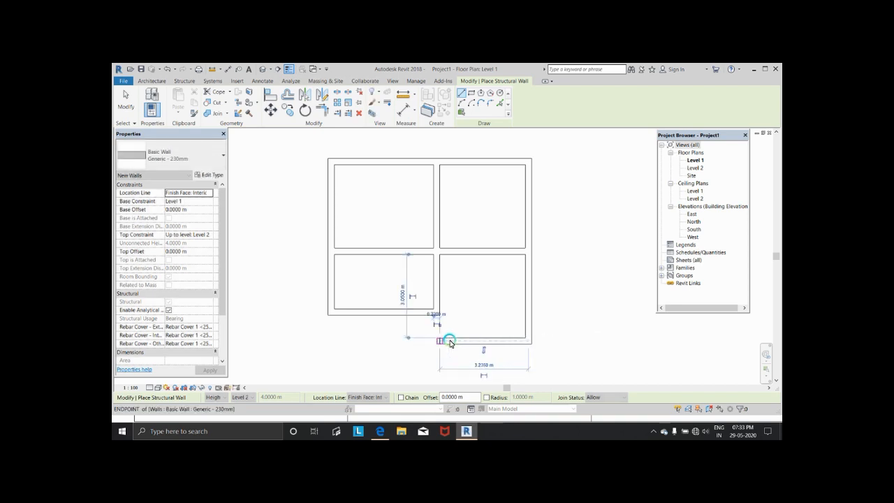
{"action": "left_click", "coordinate": [439, 338]}
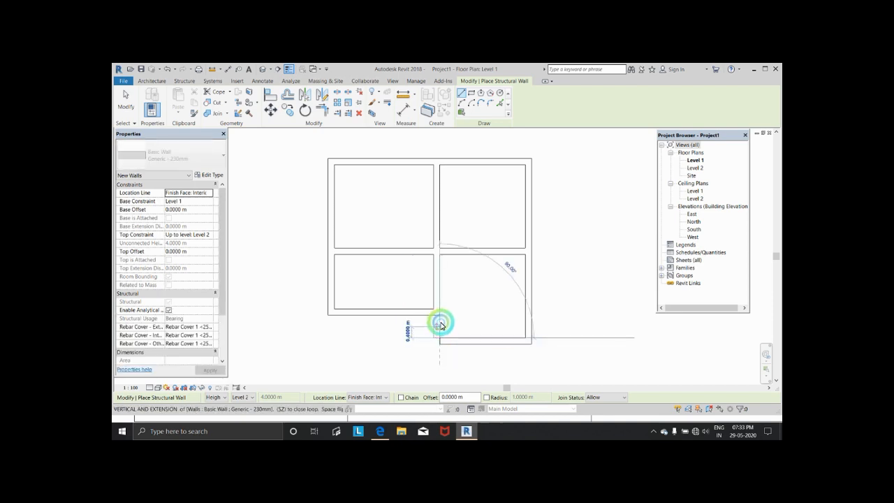
{"action": "left_click", "coordinate": [439, 315]}
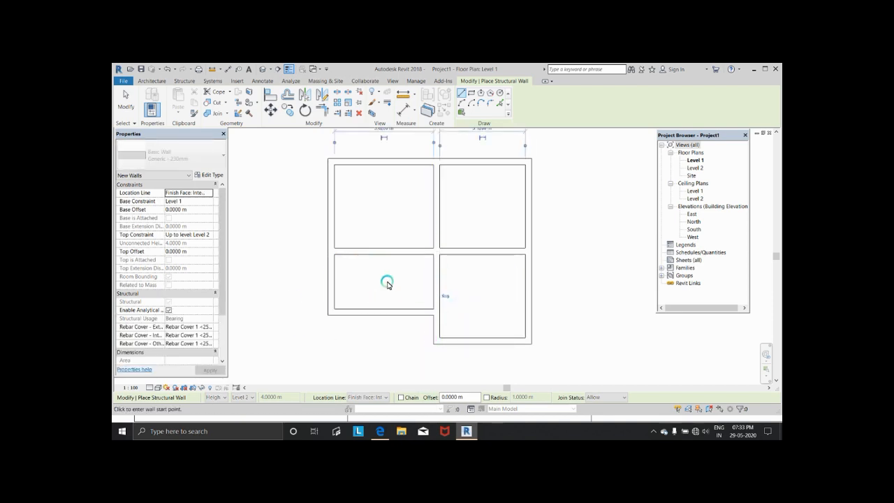
- Check the hall on the plan PDF in Edge, and draw its outer wall in Revit 4.25 m down from the second bedroom's lower outer corner
{"action": "left_click", "coordinate": [358, 431]}
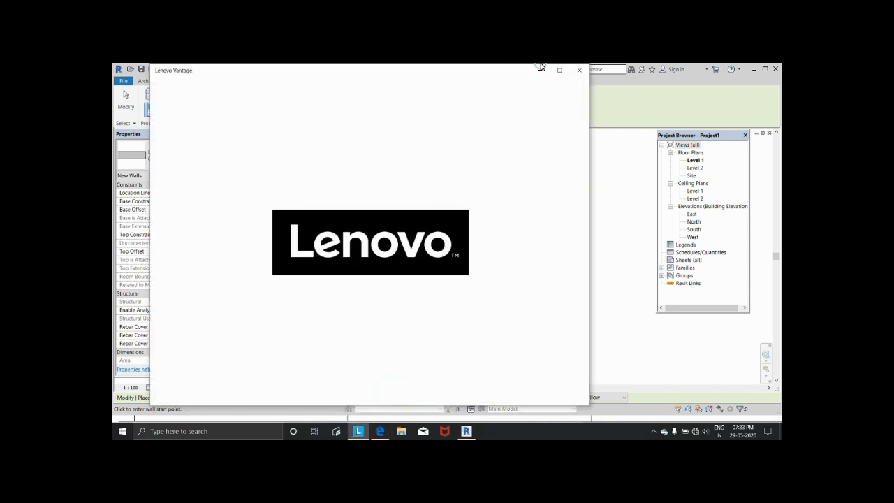
{"action": "left_click", "coordinate": [579, 70]}
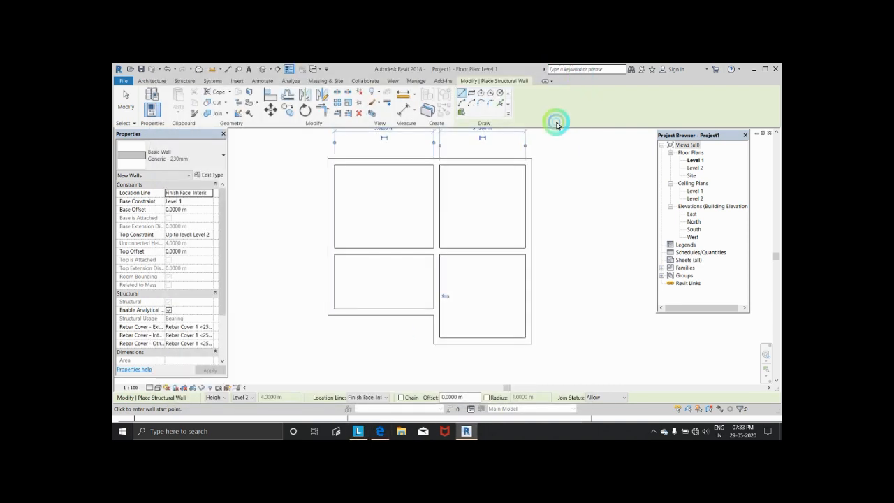
{"action": "left_click", "coordinate": [375, 432]}
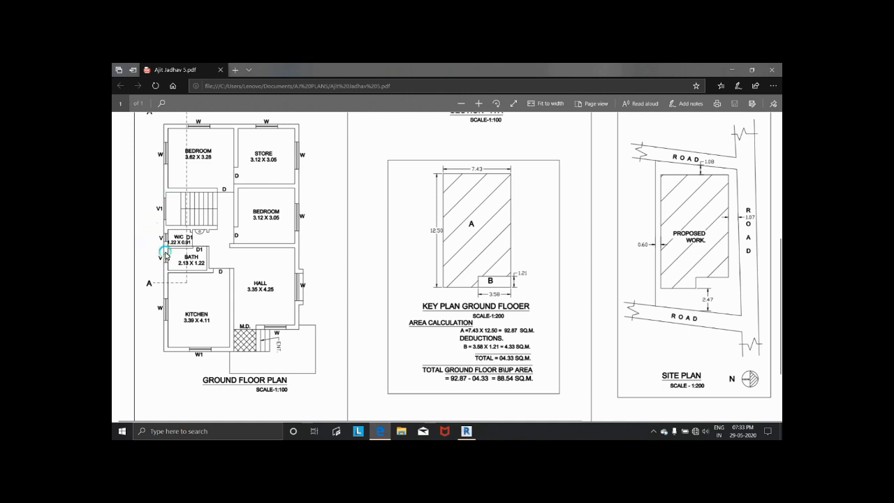
{"action": "left_click", "coordinate": [466, 431]}
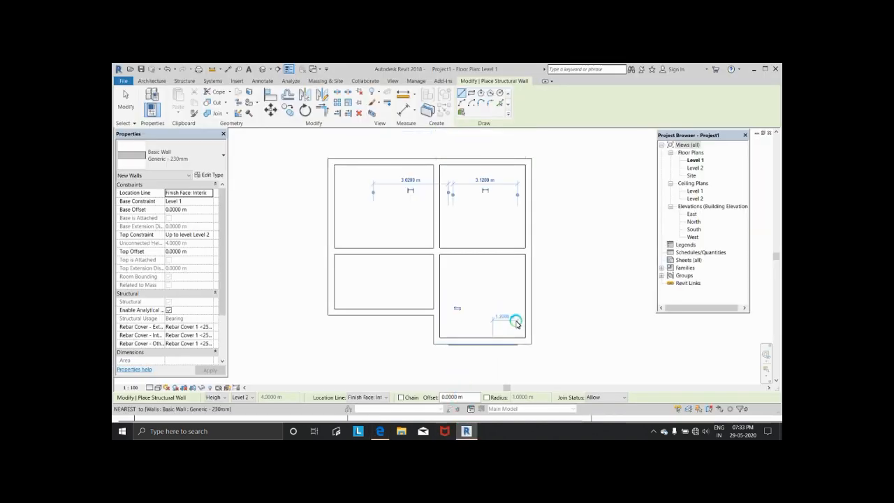
{"action": "scroll", "coordinate": [521, 346], "scroll_direction": "down", "scroll_amount": 3}
{"action": "scroll", "coordinate": [505, 286], "scroll_direction": "up", "scroll_amount": 2}
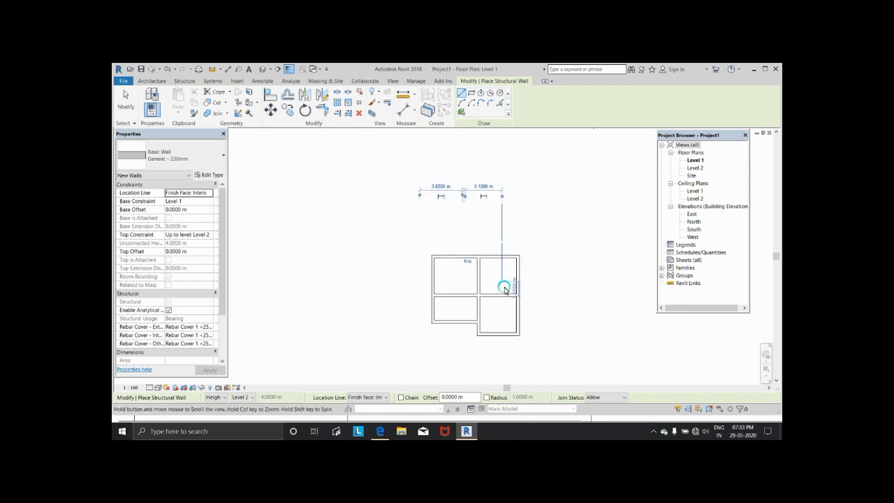
{"action": "scroll", "coordinate": [504, 270], "scroll_direction": "up", "scroll_amount": 2}
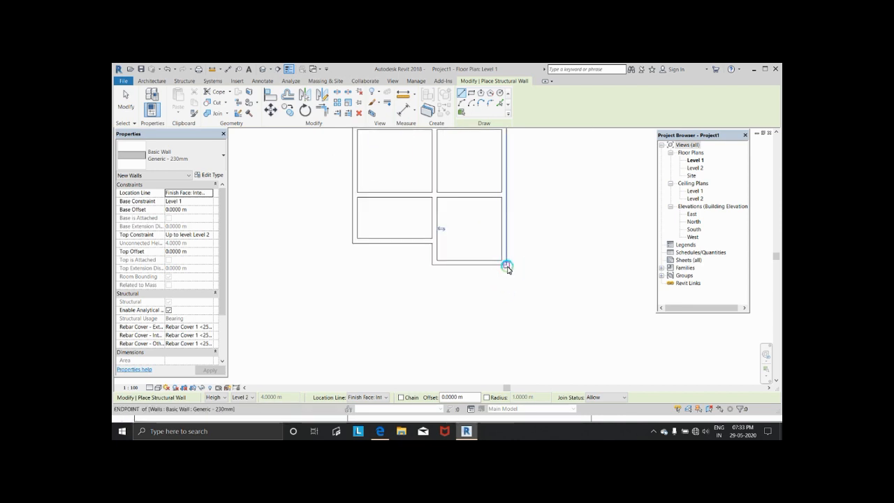
{"action": "left_click", "coordinate": [504, 266]}
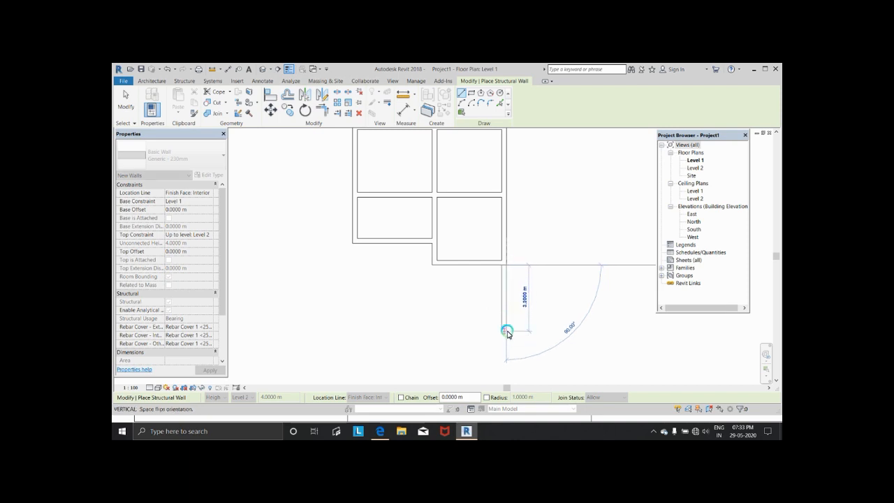
{"action": "type", "text": "4"}
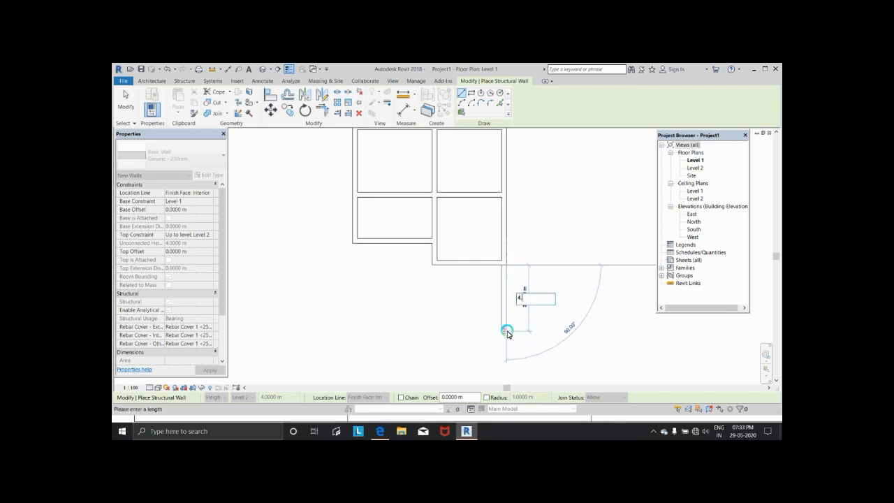
{"action": "type", "text": ".25"}
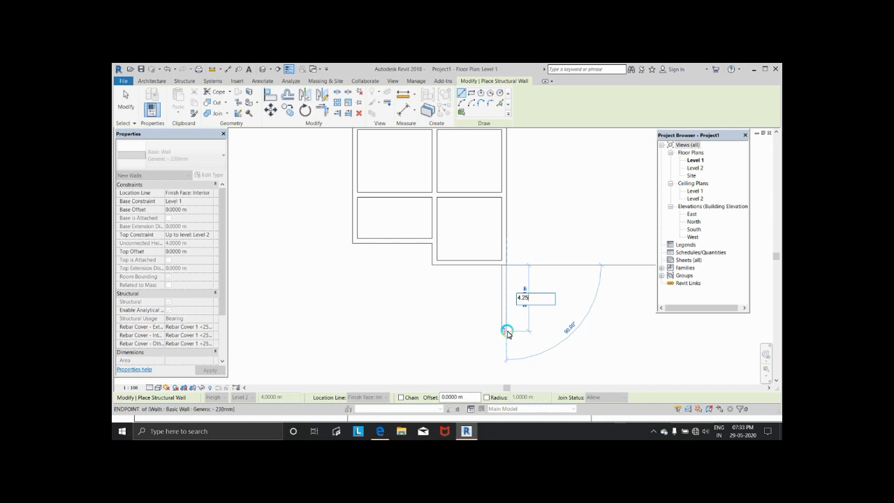
{"action": "key", "text": "Return"}
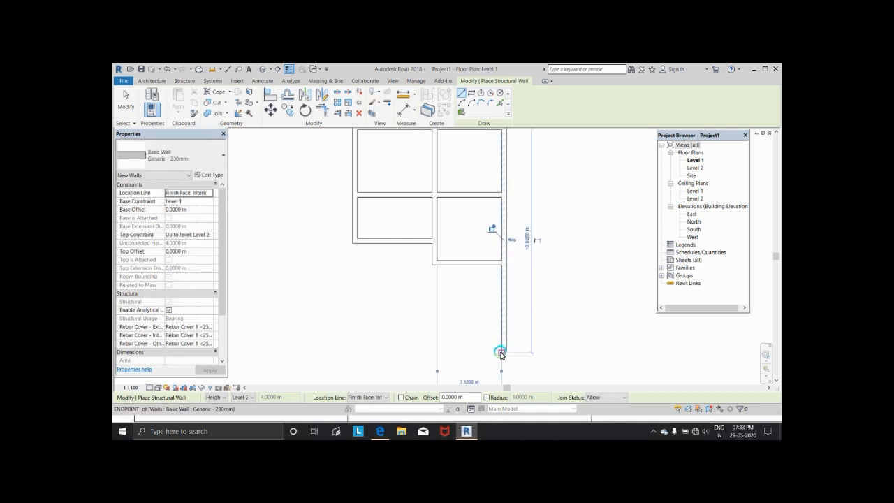
- Draw the hall's 3.35 m lower horizontal wall inward from the outer wall's lower end, checking the width on the plan in Edge
{"action": "left_click", "coordinate": [502, 353]}
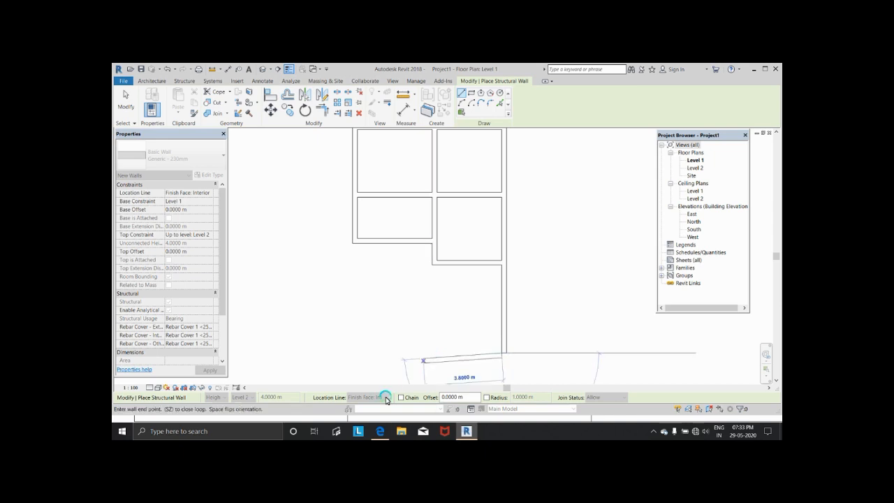
{"action": "left_click", "coordinate": [380, 431]}
{"action": "left_click", "coordinate": [248, 216]}
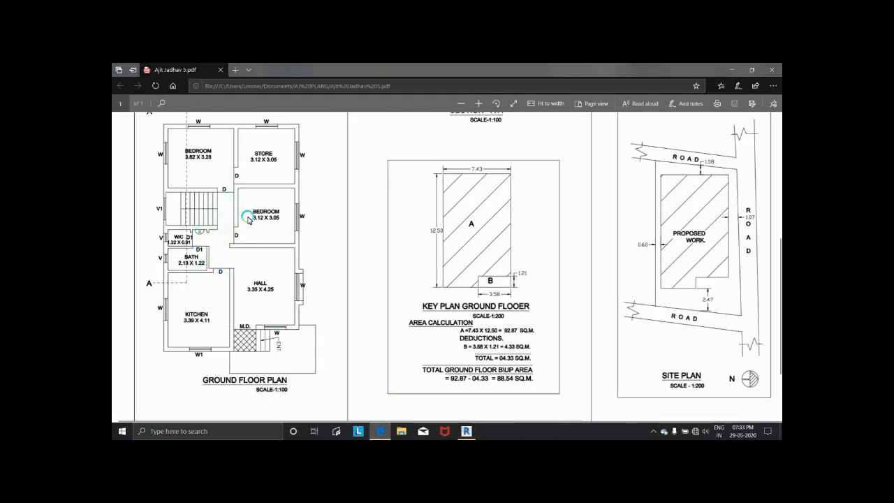
{"action": "left_click", "coordinate": [466, 431]}
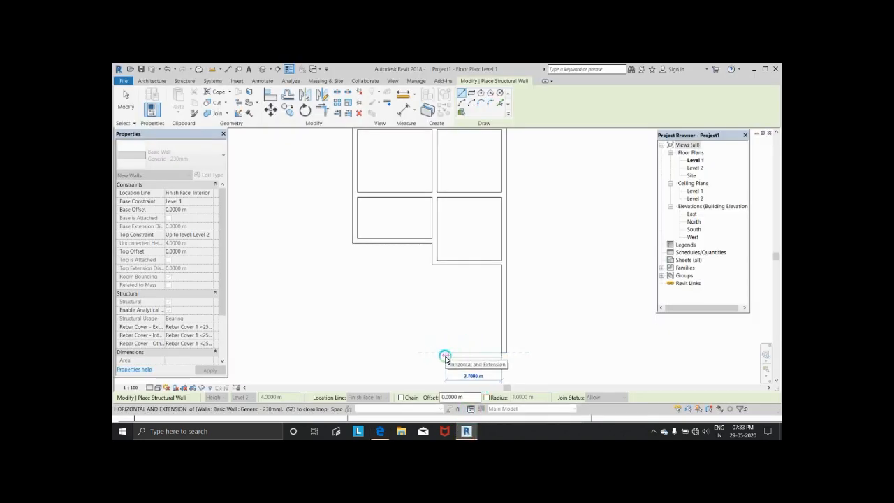
{"action": "type", "text": "2"}
{"action": "key", "text": "Return"}
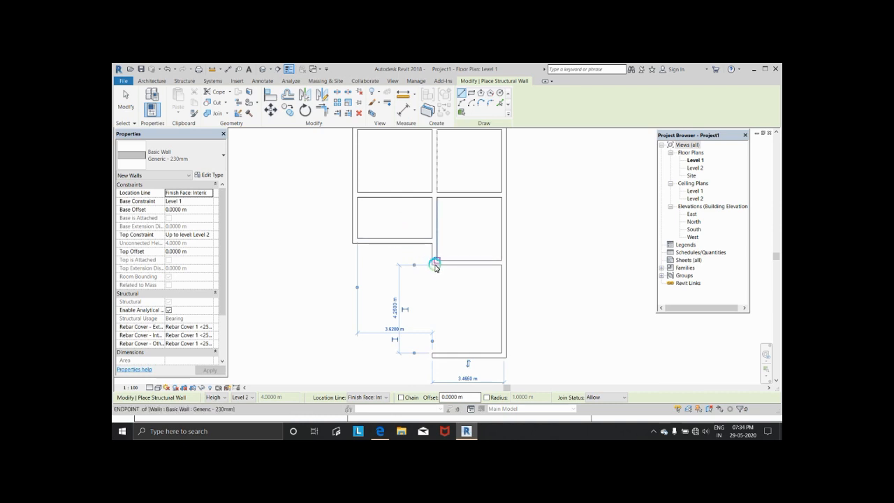
- Check the hall's inner side on the plan in Edge, and draw its vertical wall in Revit from the lower wall's free end up to the second bedroom
{"action": "left_click", "coordinate": [377, 432]}
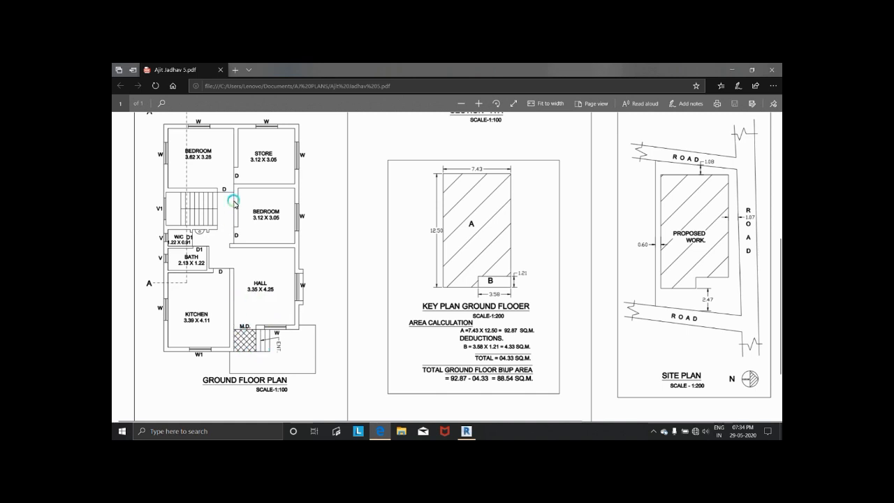
{"action": "left_click", "coordinate": [466, 431]}
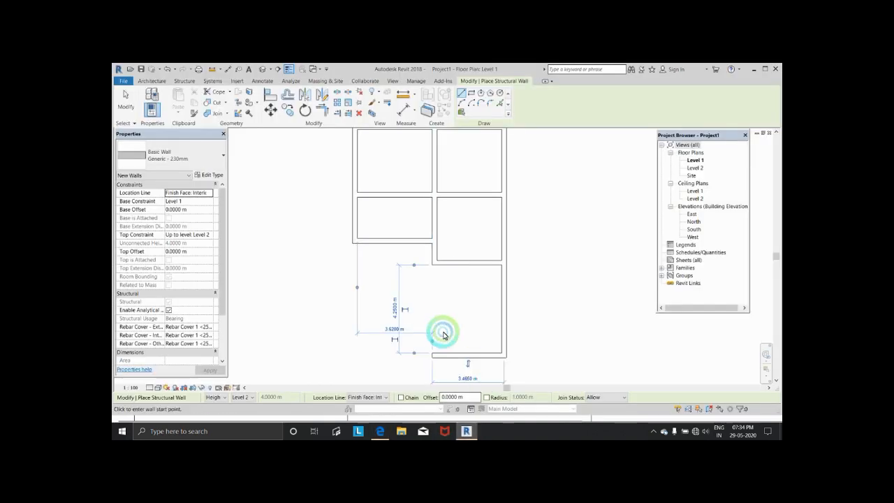
{"action": "left_click", "coordinate": [432, 353]}
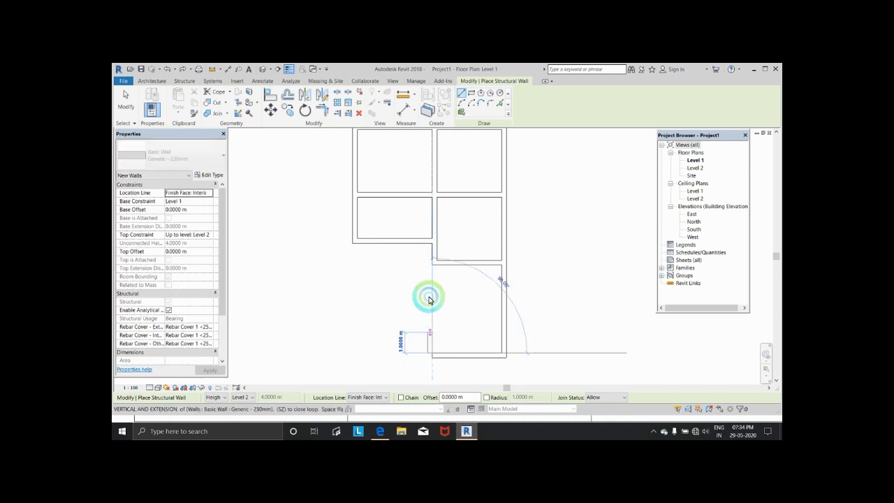
{"action": "left_click", "coordinate": [433, 257]}
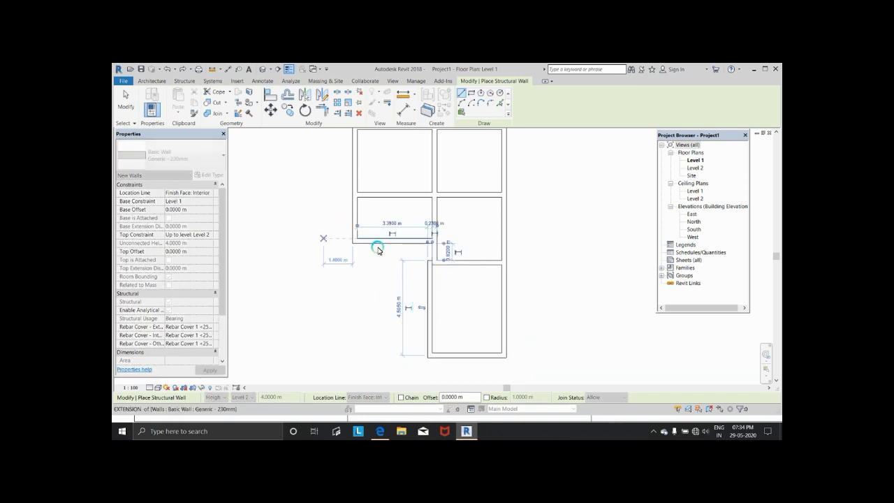
{"action": "key", "text": "Escape"}
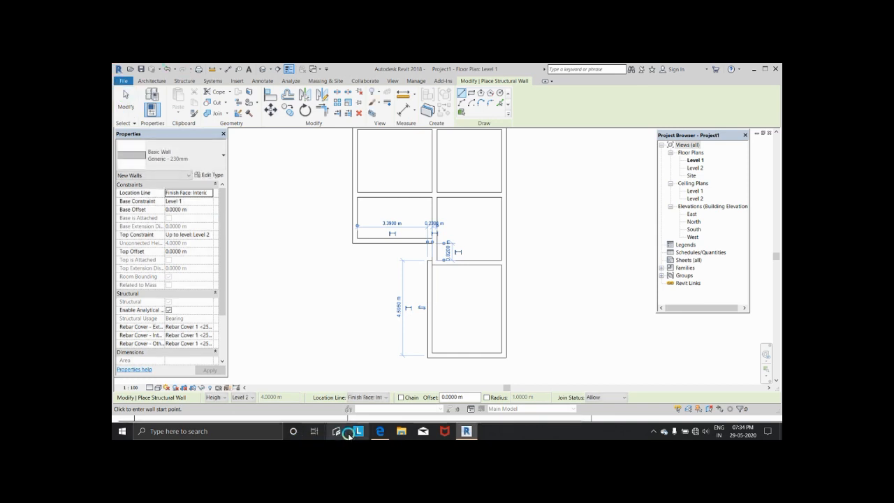
- Check the W/C and bath sizes on the plan PDF in Edge, and return to Revit with the wall command ended
{"action": "left_click", "coordinate": [380, 431]}
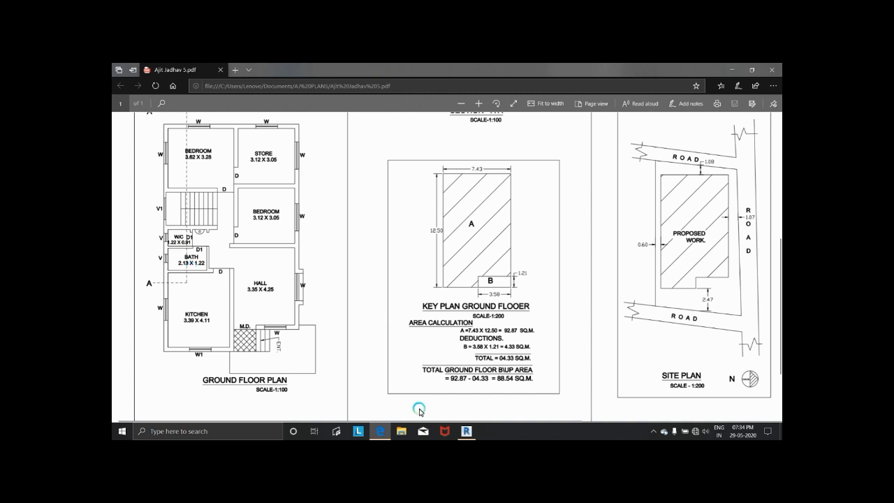
{"action": "left_click", "coordinate": [467, 431]}
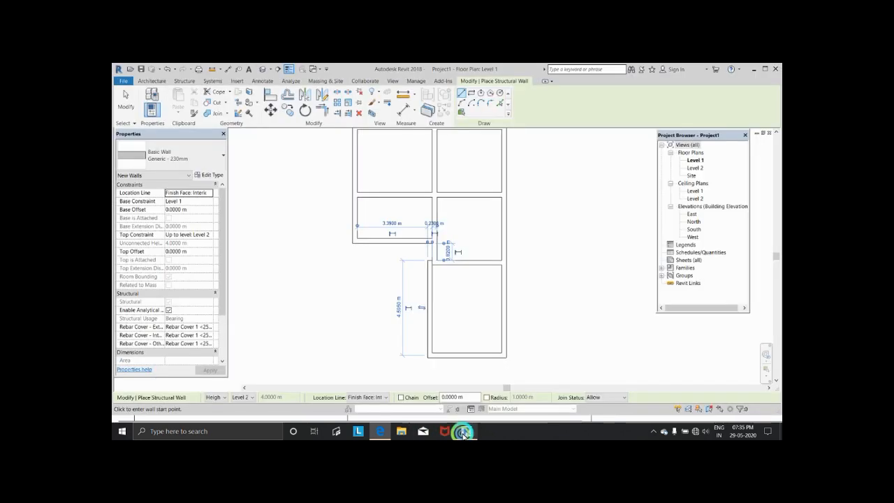
{"action": "key", "text": "Escape"}
{"action": "key", "text": "Escape"}
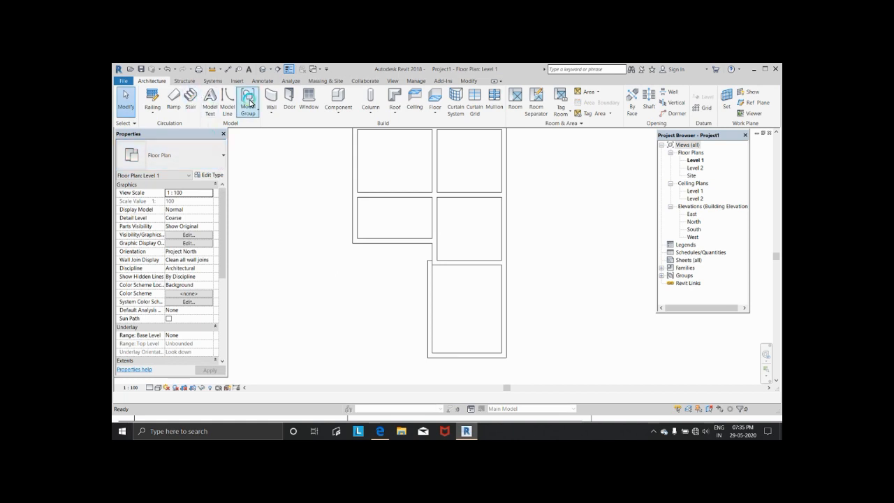
- Start a structural wall and duplicate its Generic - 230mm type, keeping the suggested name
{"action": "left_click", "coordinate": [272, 112]}
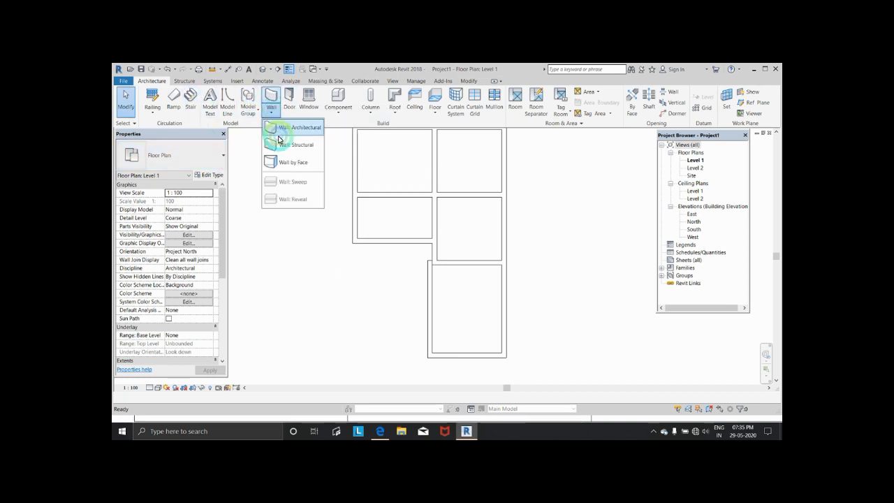
{"action": "left_click", "coordinate": [280, 143]}
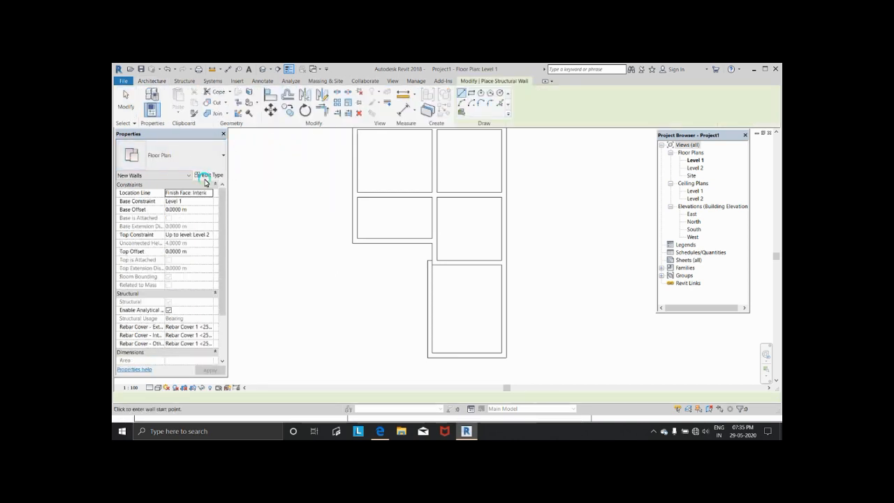
{"action": "left_click", "coordinate": [207, 175]}
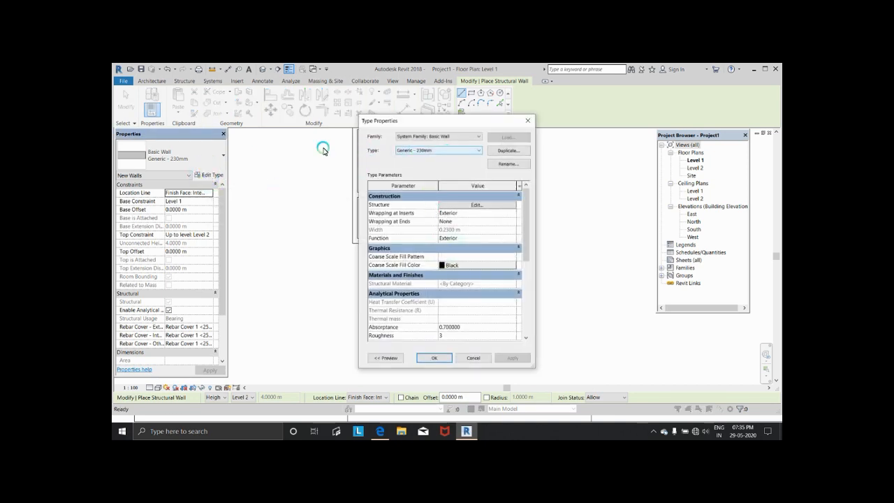
{"action": "left_click", "coordinate": [516, 151]}
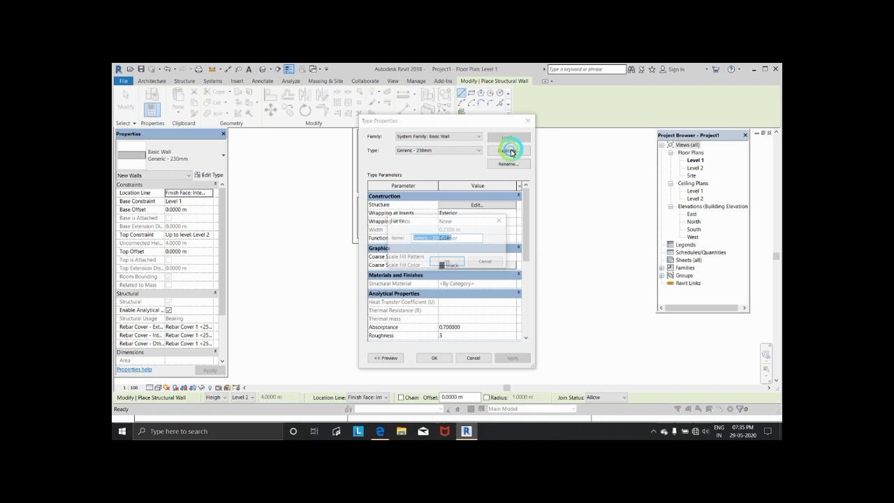
{"action": "left_click", "coordinate": [452, 260]}
{"action": "left_click", "coordinate": [447, 186]}
{"action": "left_click", "coordinate": [451, 150]}
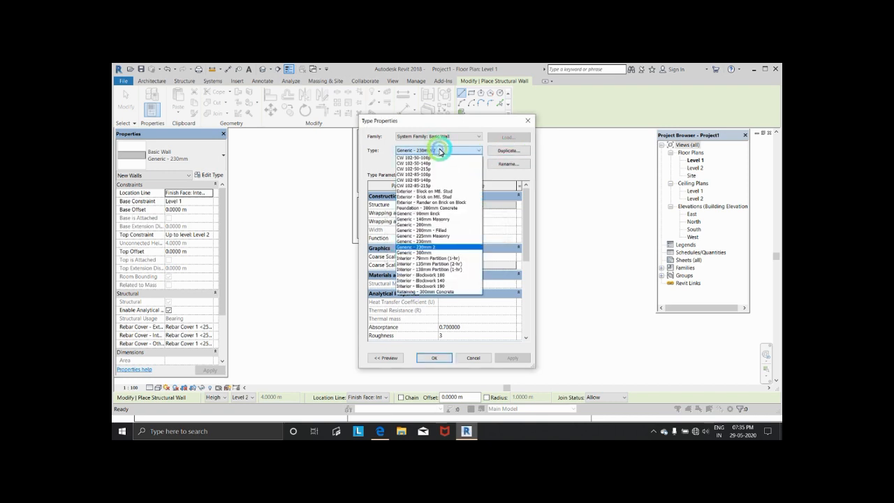
{"action": "left_click", "coordinate": [452, 149]}
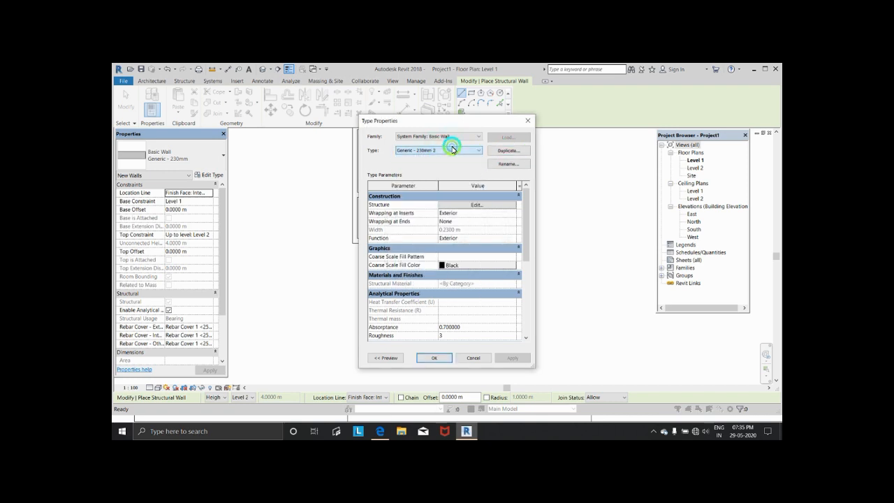
{"action": "left_click", "coordinate": [493, 165]}
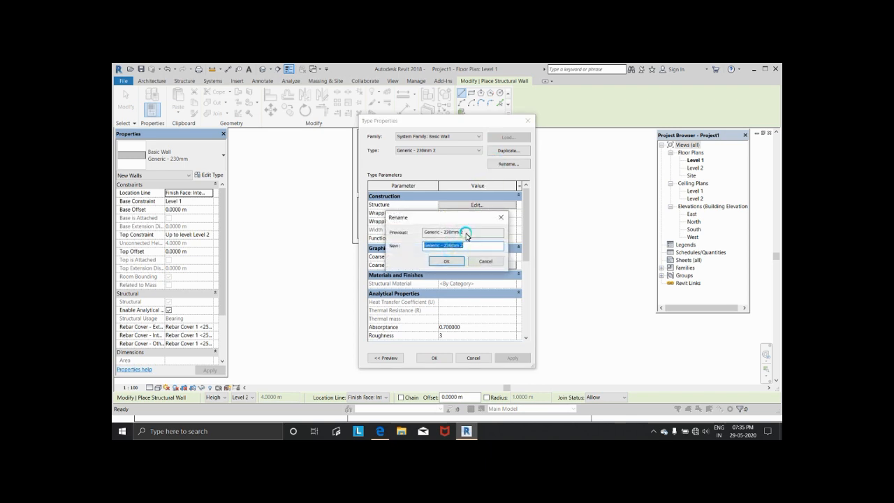
{"action": "left_click", "coordinate": [466, 246]}
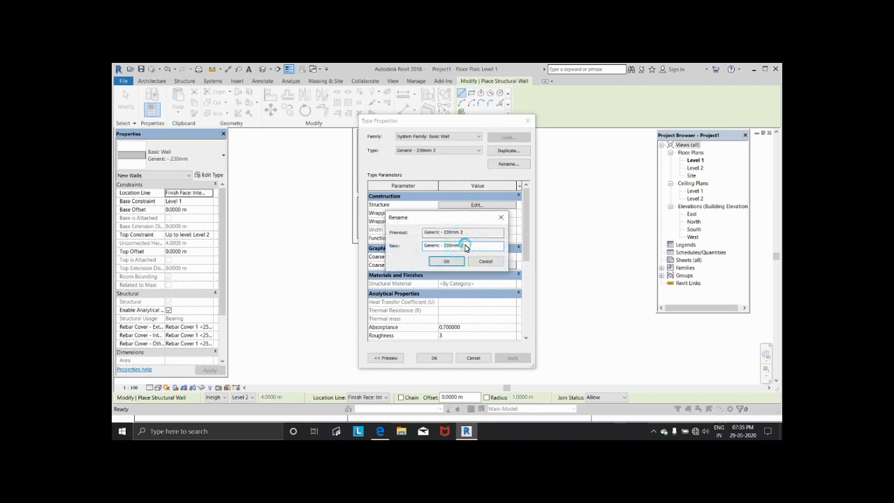
{"action": "left_click", "coordinate": [508, 218]}
- Duplicate the current wall type under the name Generic - 100mm
{"action": "left_click", "coordinate": [508, 151]}
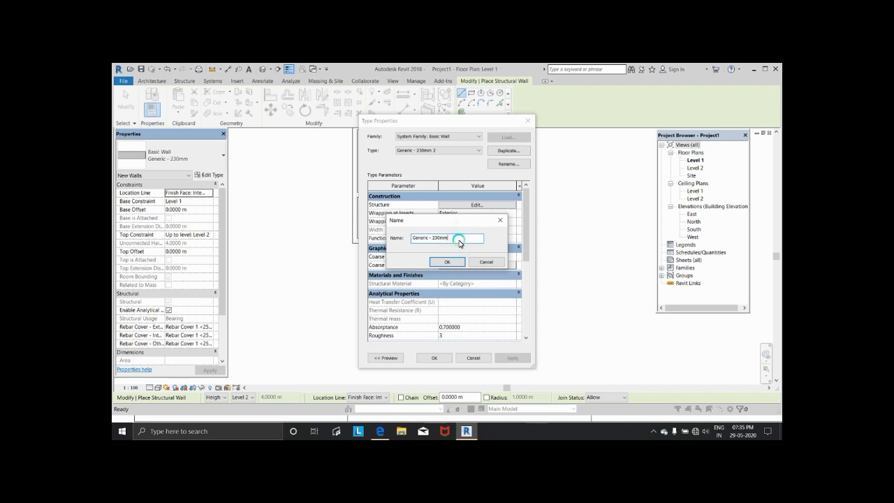
{"action": "left_click_drag", "start_coordinate": [437, 241], "coordinate": [431, 239]}
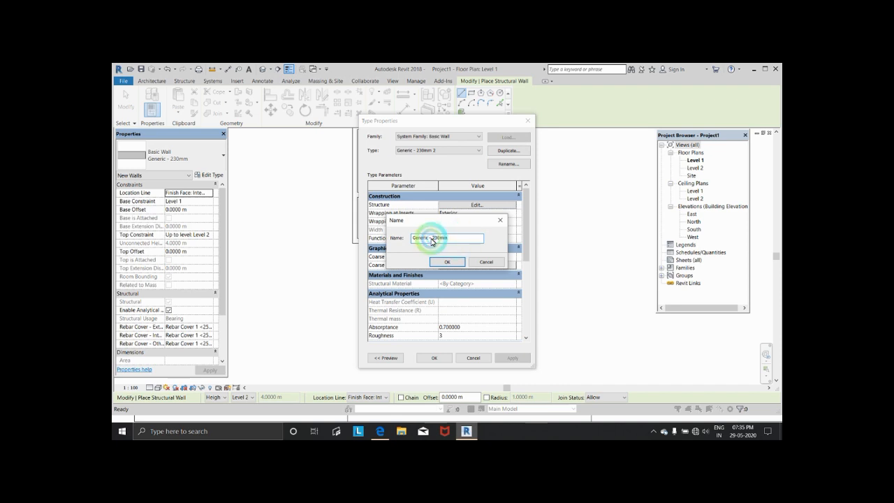
{"action": "type", "text": "2"}
{"action": "left_click", "coordinate": [444, 264]}
{"action": "left_click", "coordinate": [487, 190]}
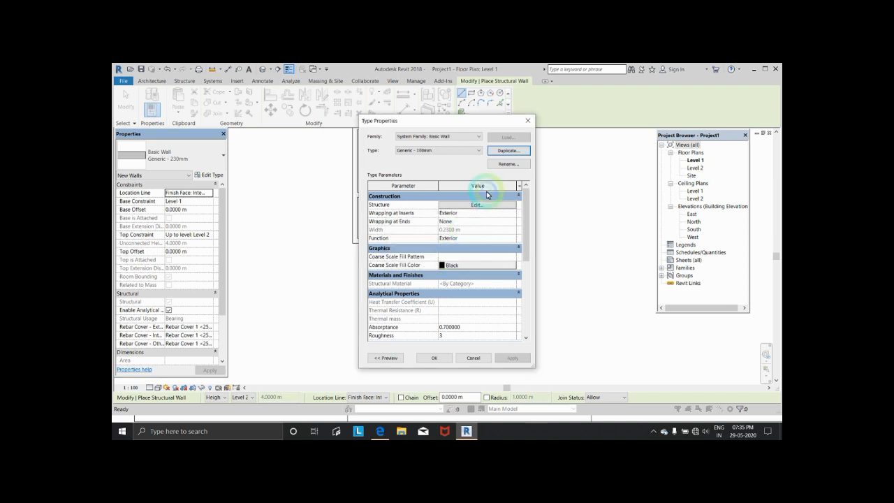
- Set the structure layer thickness of the Generic - 100mm wall type to 0.1 m and accept the type properties
{"action": "left_click", "coordinate": [491, 205]}
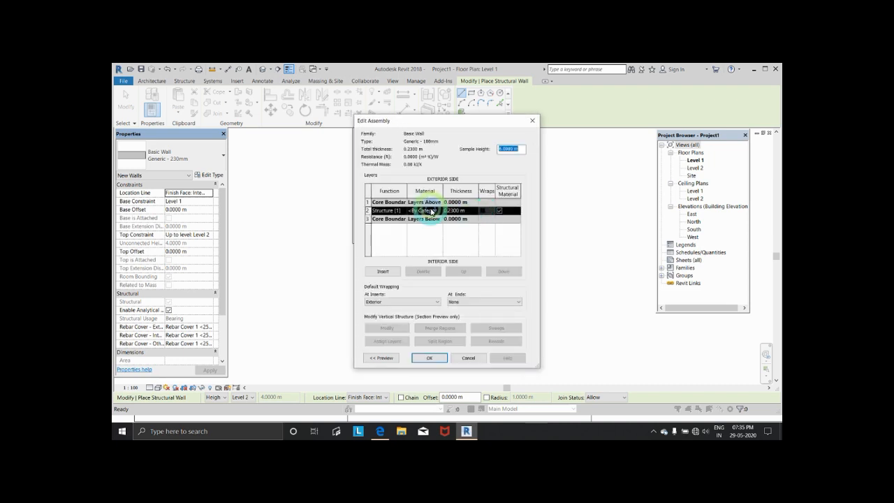
{"action": "left_click", "coordinate": [454, 211]}
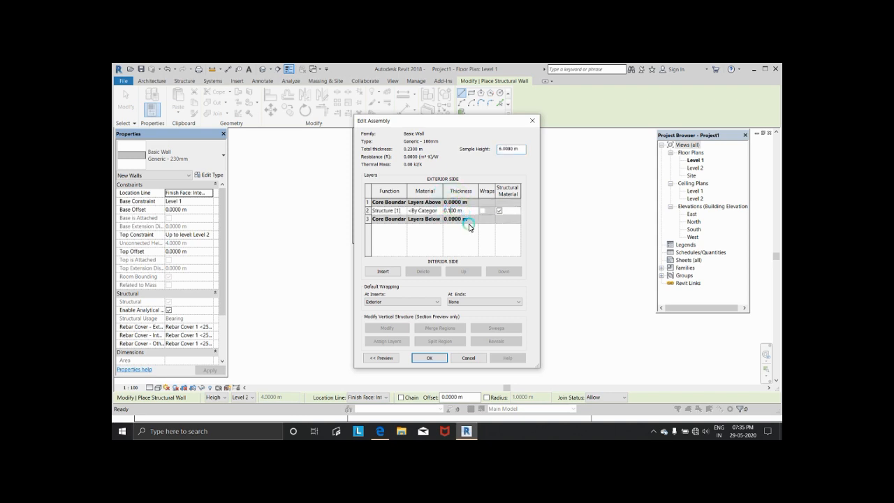
{"action": "left_click", "coordinate": [451, 211]}
{"action": "left_click", "coordinate": [437, 359]}
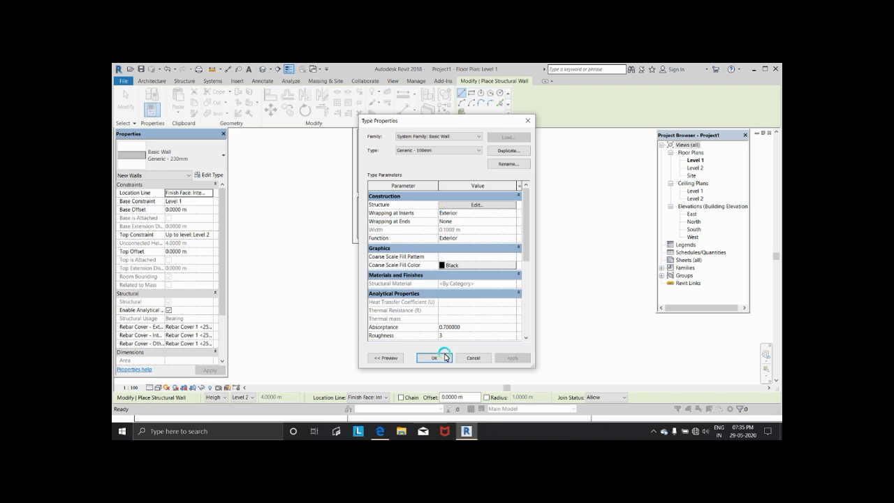
{"action": "left_click", "coordinate": [438, 359]}
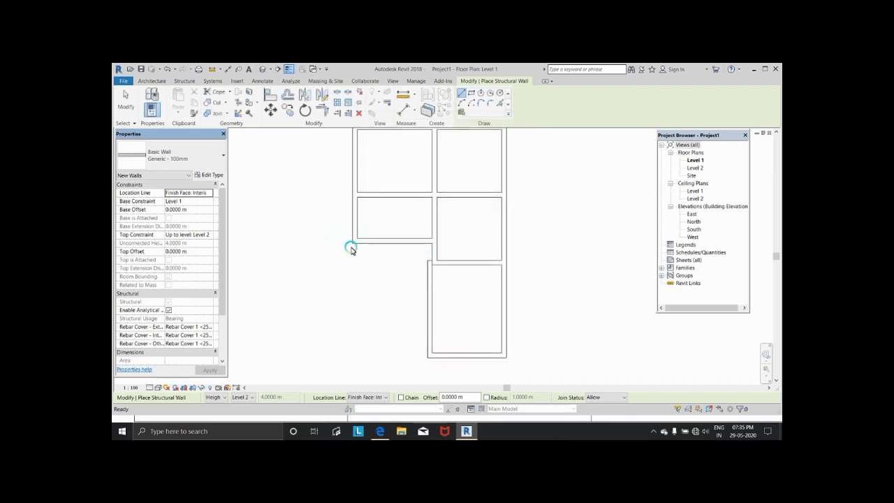
- Draw the W/C's 1.22 m outer wall in Generic - 230mm down from the staircase's lower outer corner, checking its size on the plan in Edge
{"action": "left_click", "coordinate": [221, 163]}
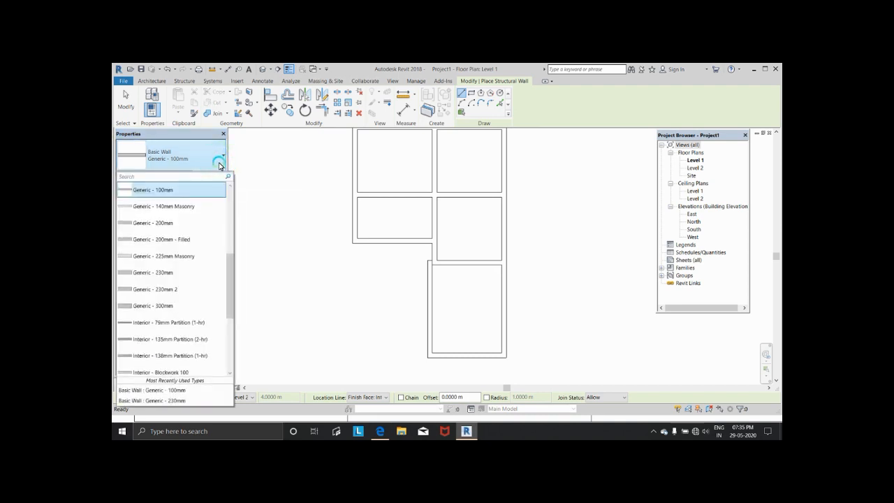
{"action": "left_click", "coordinate": [174, 289]}
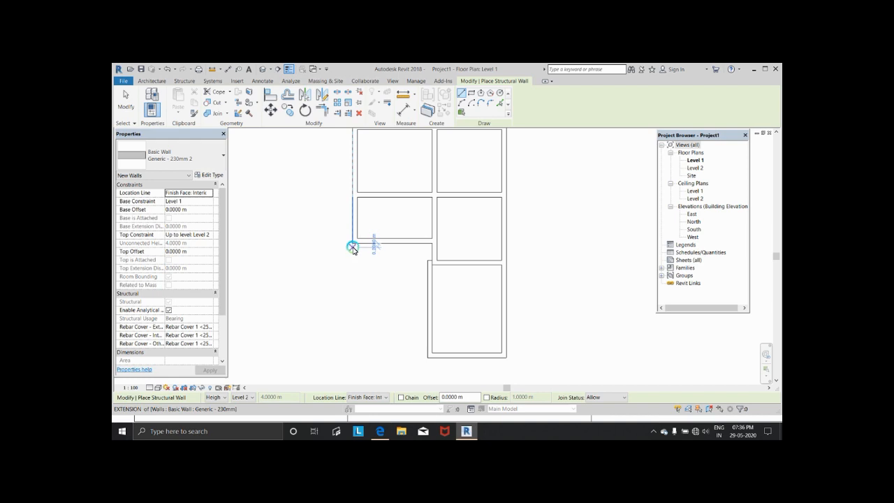
{"action": "left_click", "coordinate": [207, 149]}
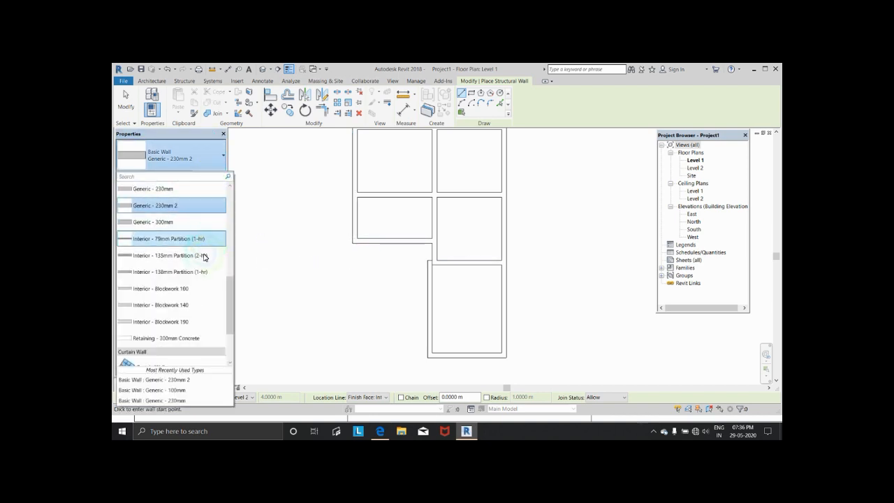
{"action": "left_click", "coordinate": [188, 193]}
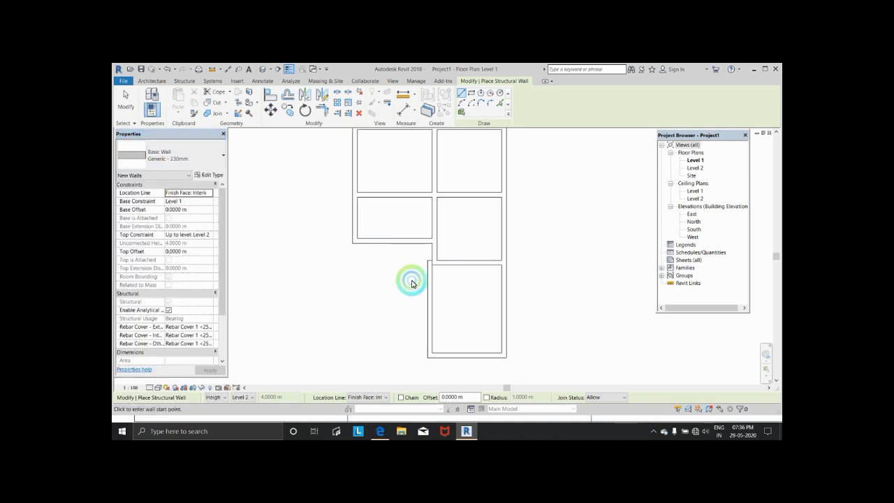
{"action": "left_click", "coordinate": [353, 245]}
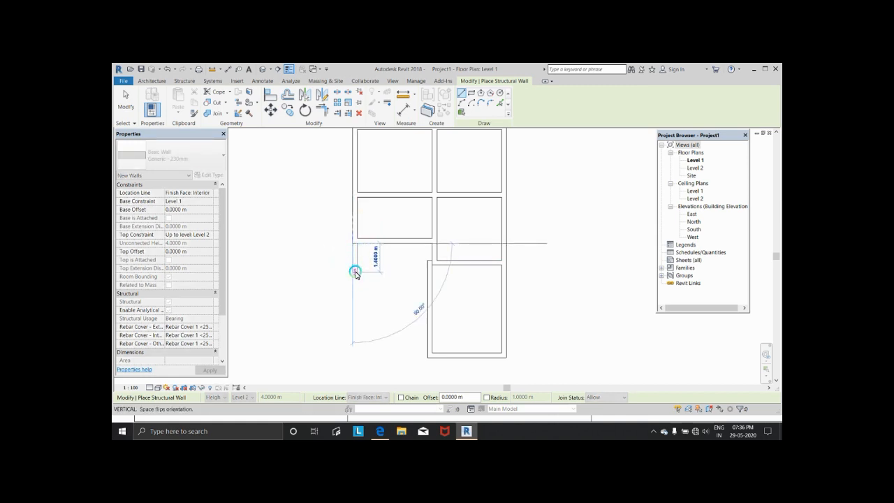
{"action": "left_click", "coordinate": [380, 431]}
{"action": "left_click", "coordinate": [277, 284]}
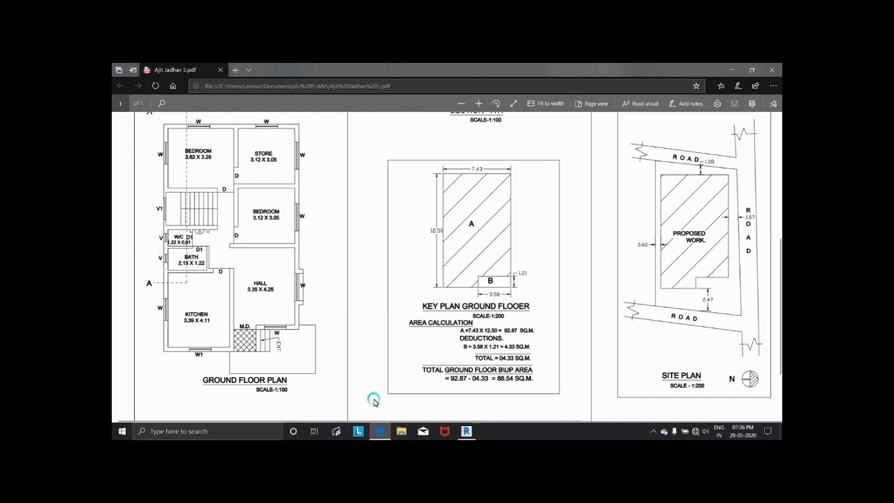
{"action": "left_click", "coordinate": [466, 431]}
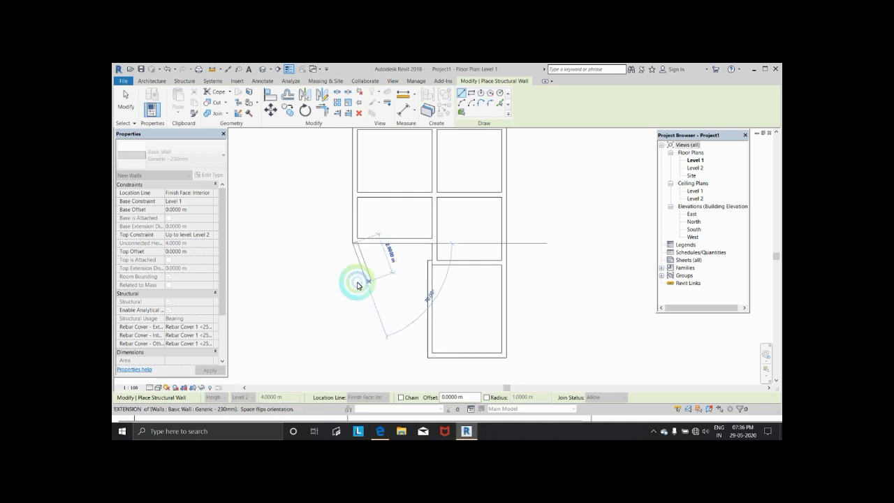
{"action": "type", "text": "1"}
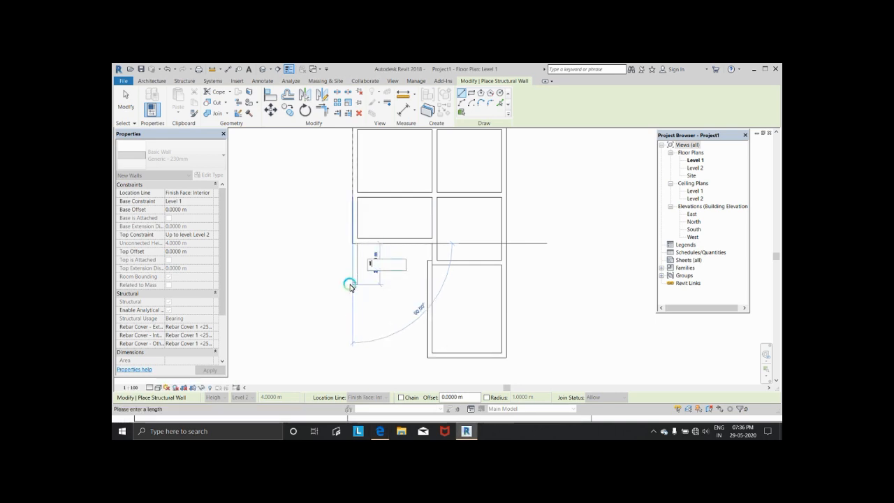
{"action": "type", "text": ".22"}
{"action": "key", "text": "Return"}
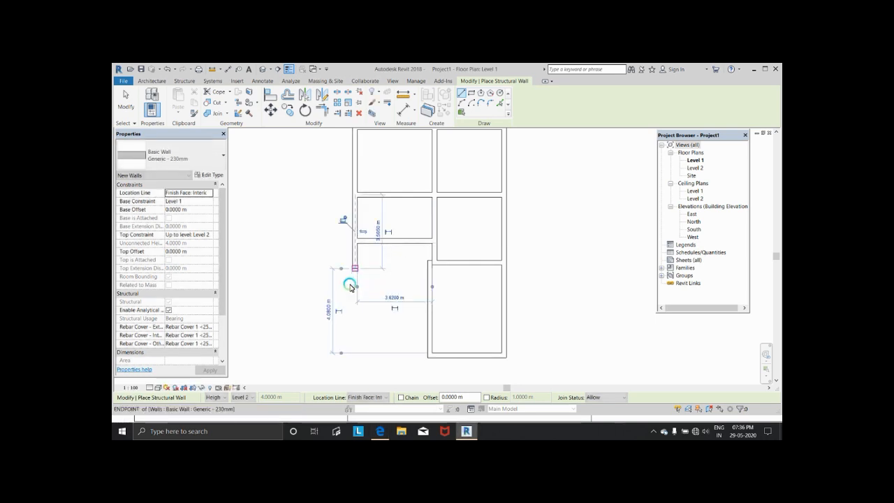
- Using Generic - 100mm, draw the W/C's lower wall 0.91 m inward and close the room with a vertical wall up to the staircase wall
{"action": "left_click", "coordinate": [187, 153]}
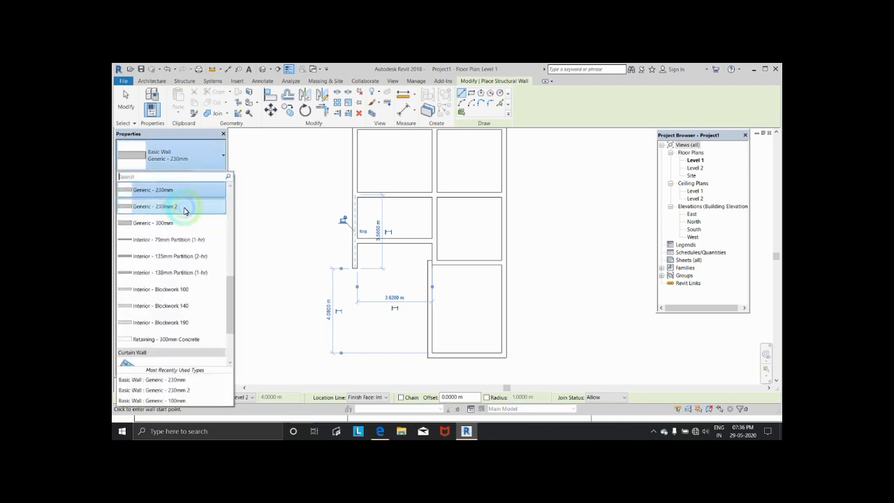
{"action": "scroll", "coordinate": [180, 230], "scroll_direction": "up", "scroll_amount": 1}
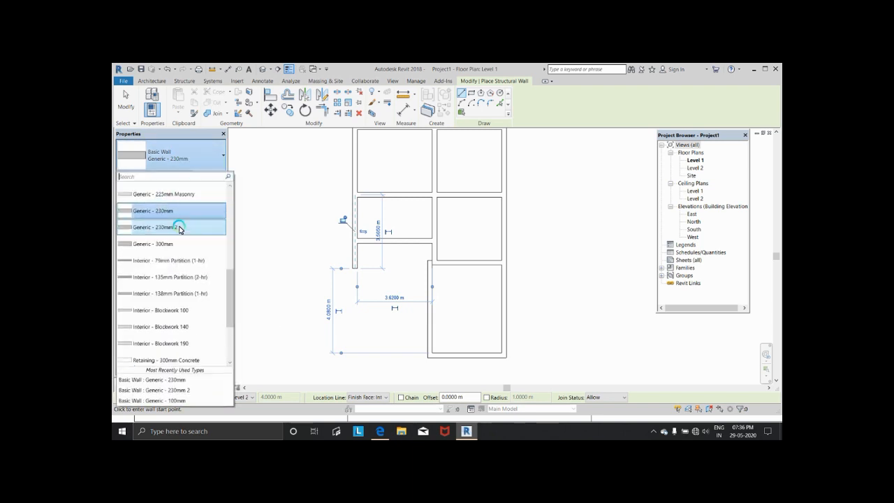
{"action": "scroll", "coordinate": [179, 223], "scroll_direction": "up", "scroll_amount": 5}
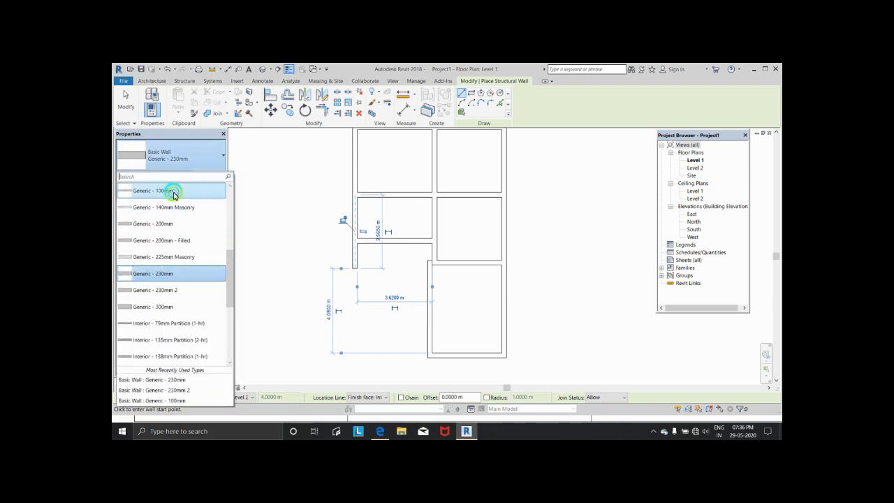
{"action": "left_click", "coordinate": [174, 195]}
{"action": "left_click", "coordinate": [357, 270]}
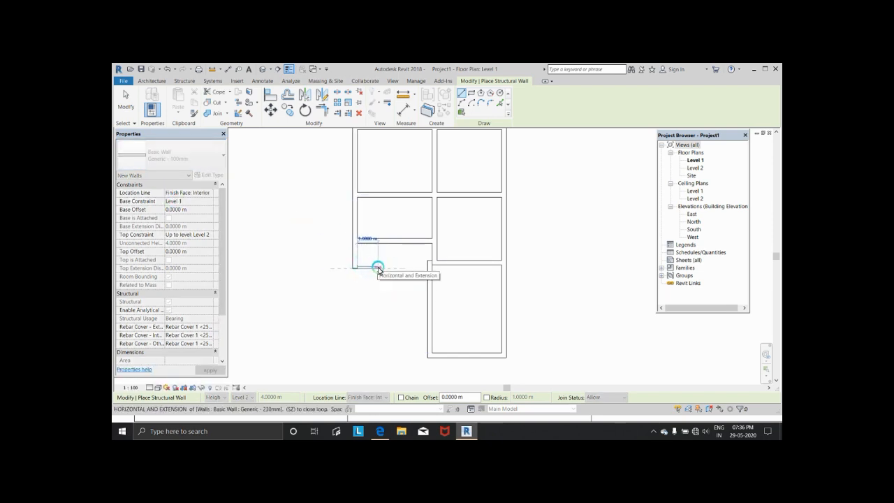
{"action": "type", "text": "0.91"}
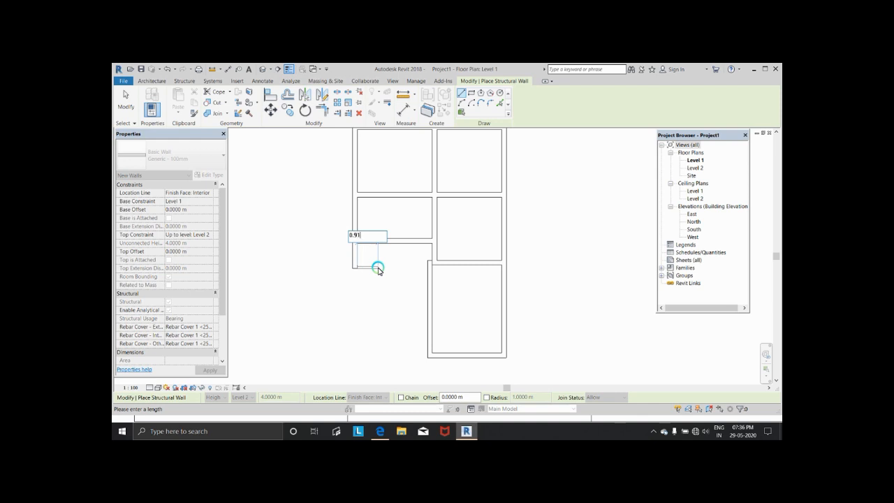
{"action": "key", "text": "Return"}
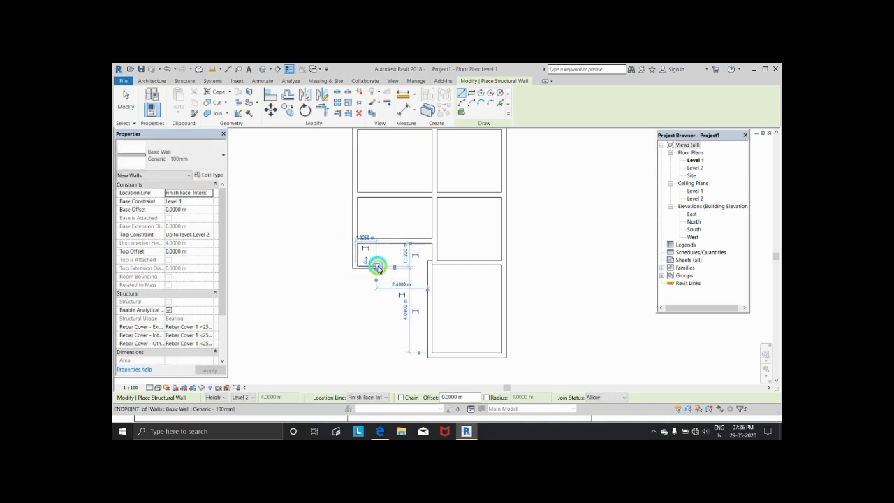
{"action": "left_click", "coordinate": [377, 267]}
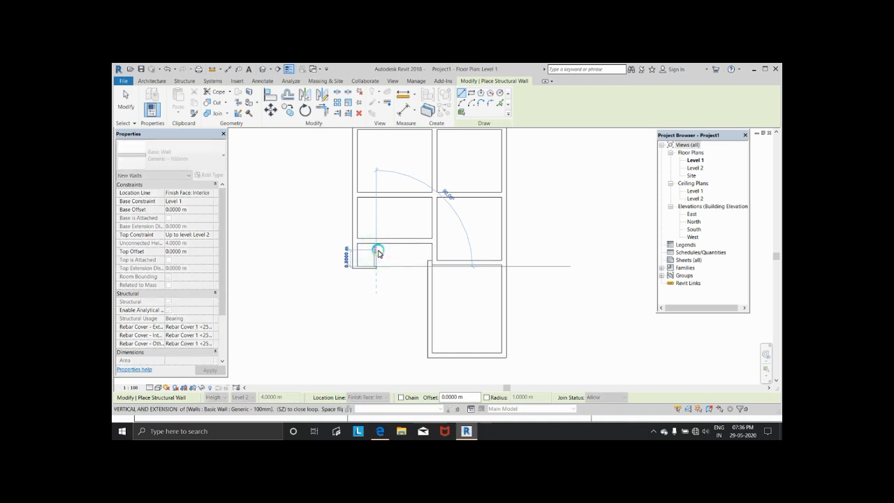
{"action": "left_click", "coordinate": [376, 244]}
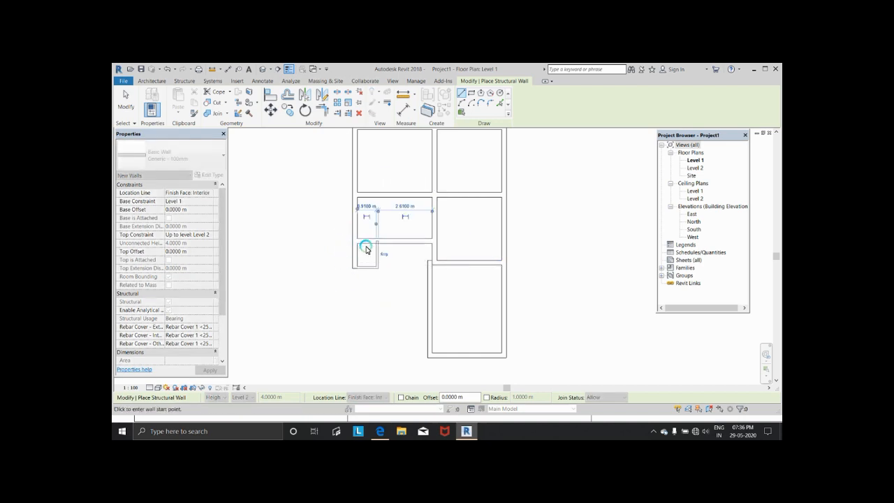
{"action": "key", "text": "Escape"}
{"action": "key", "text": "Escape"}
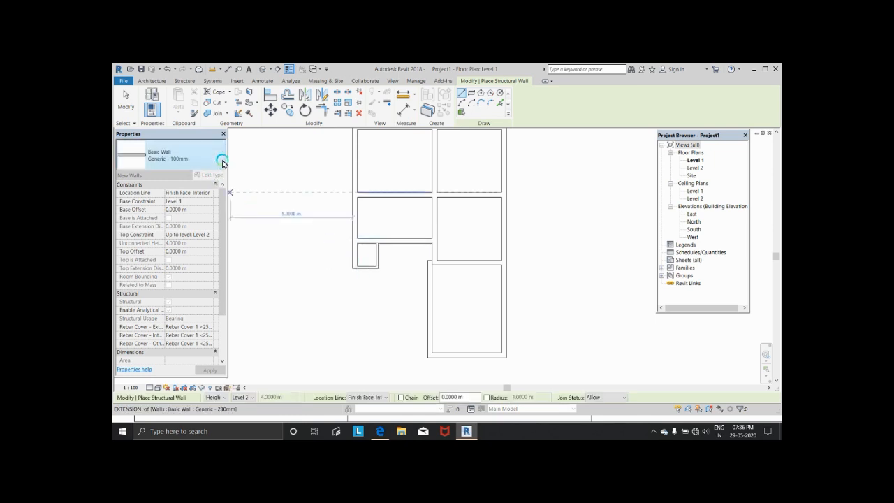
{"action": "left_click", "coordinate": [220, 162]}
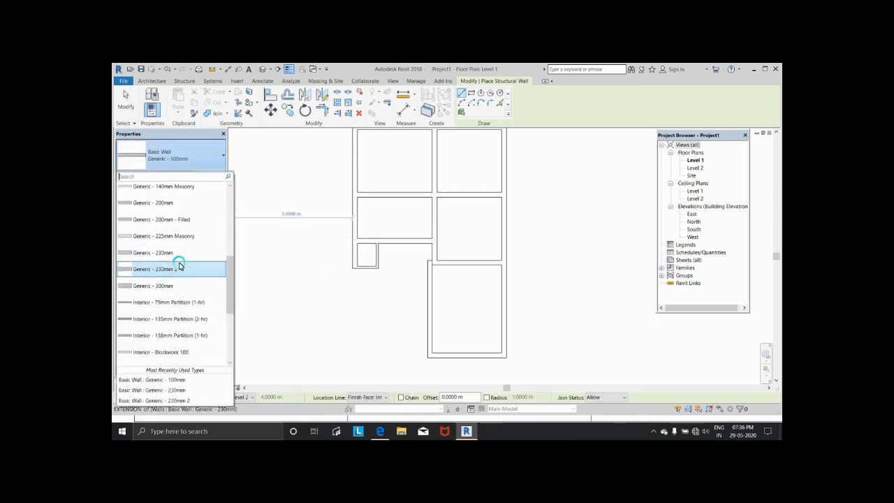
{"action": "left_click", "coordinate": [177, 252]}
{"action": "left_click", "coordinate": [367, 267]}
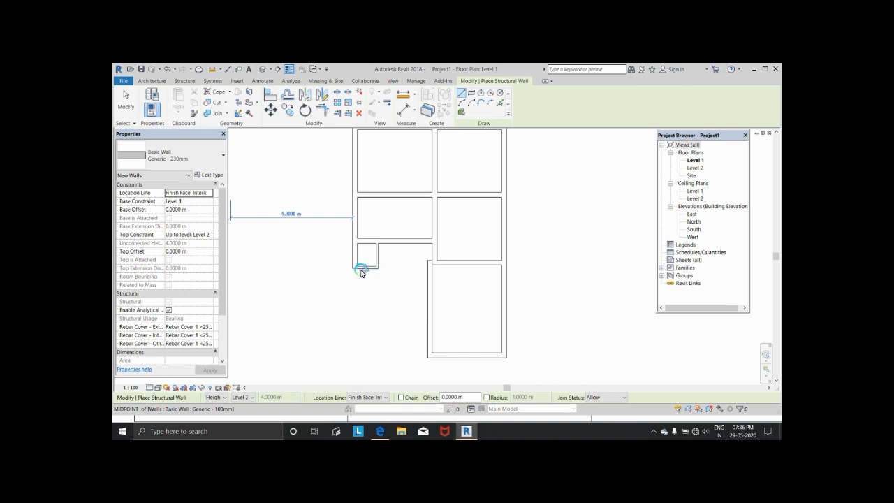
{"action": "key", "text": "Escape"}
{"action": "key", "text": "Escape"}
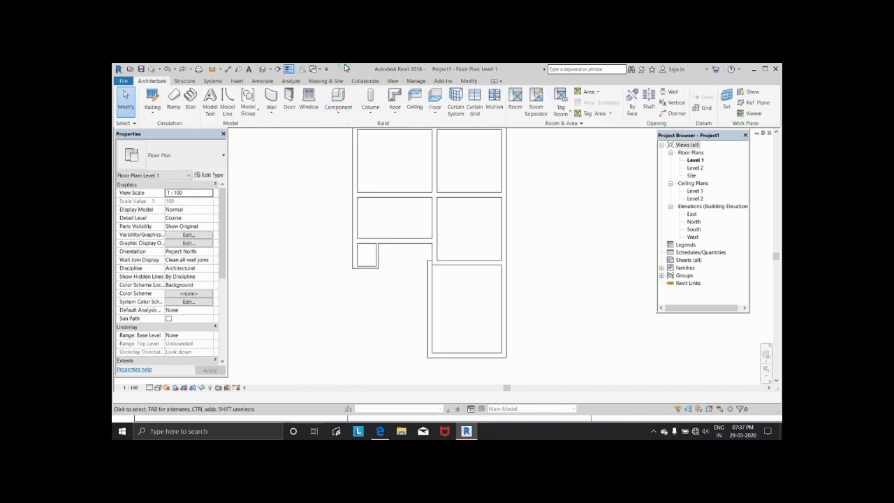
- Dismiss the save reminder and draw the bath's 1.22 m outer wall in Generic - 200mm down from the W/C's lower outer corner
{"action": "left_click", "coordinate": [280, 91]}
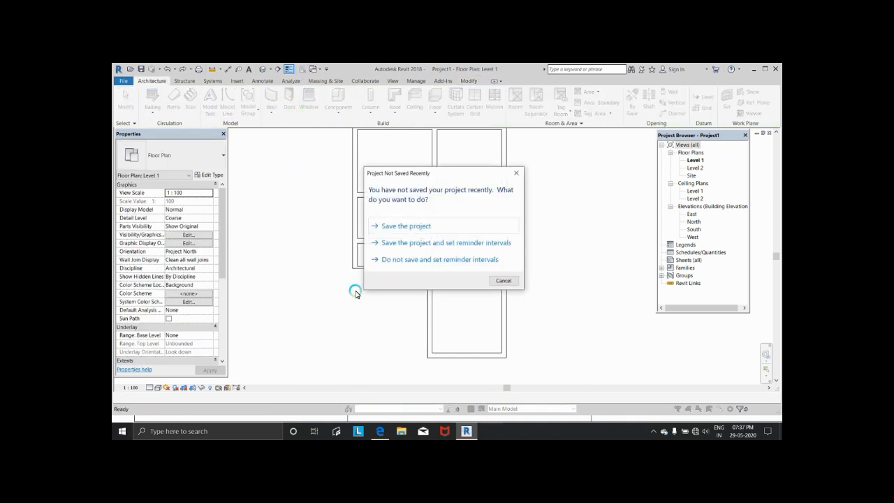
{"action": "left_click", "coordinate": [516, 172]}
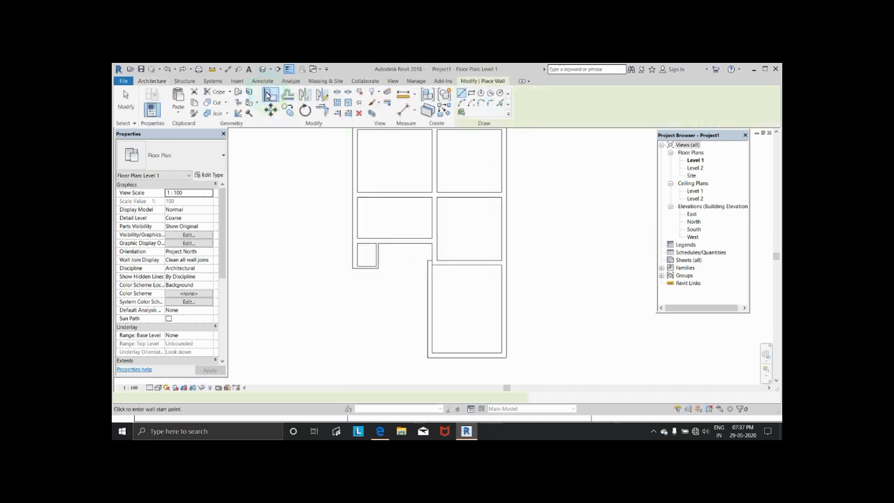
{"action": "left_click", "coordinate": [353, 268]}
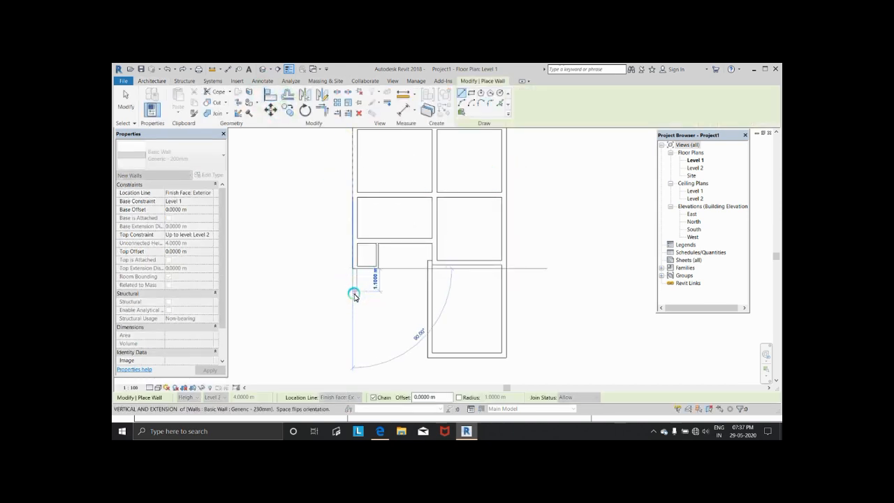
{"action": "type", "text": "1"}
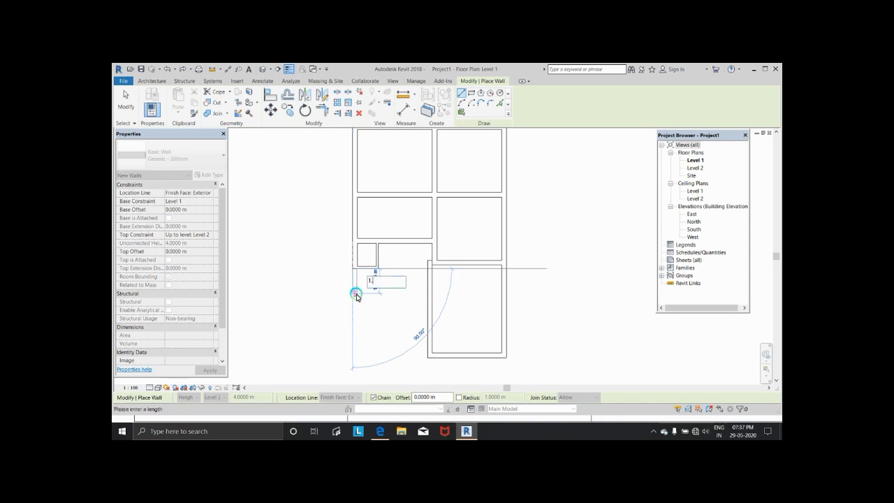
{"action": "type", "text": ".22"}
{"action": "key", "text": "Return"}
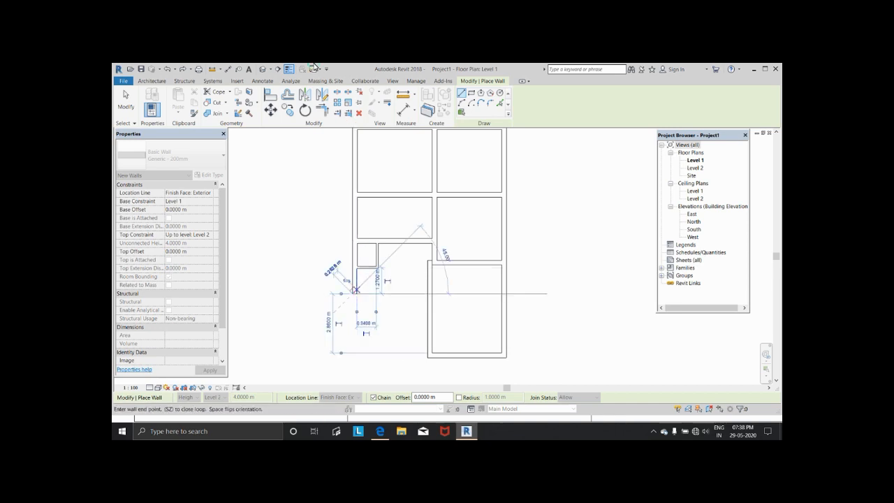
{"action": "key", "text": "Escape"}
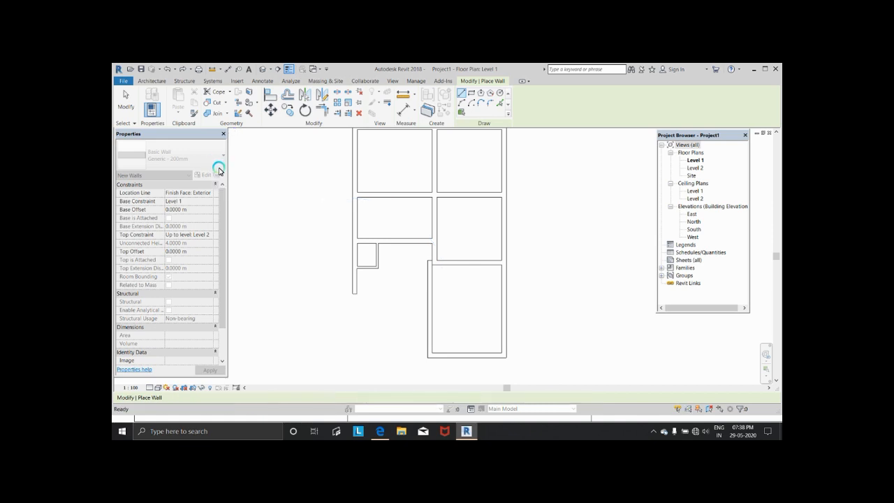
- Check the bath's size on the plan in Edge, and draw its 2.13 m lower wall in Revit using Generic - 100mm
{"action": "left_click", "coordinate": [219, 161]}
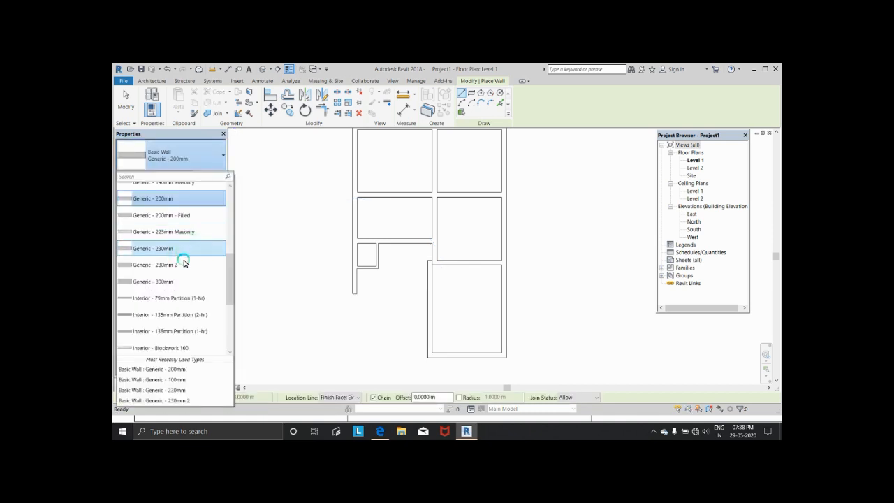
{"action": "scroll", "coordinate": [183, 262], "scroll_direction": "down", "scroll_amount": 3}
{"action": "scroll", "coordinate": [173, 256], "scroll_direction": "up", "scroll_amount": 3}
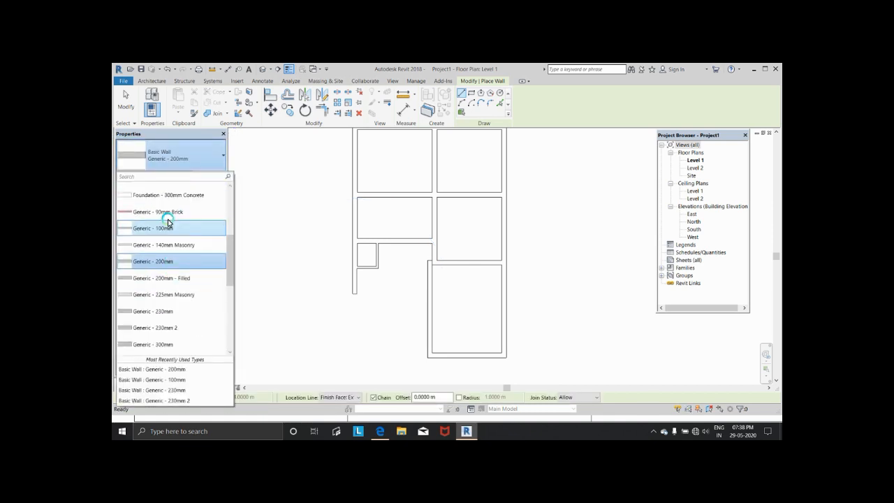
{"action": "left_click", "coordinate": [162, 256]}
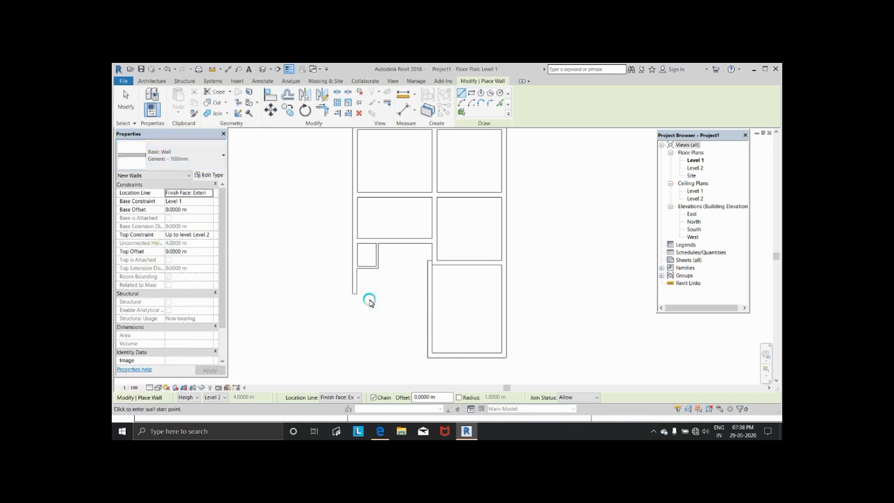
{"action": "key", "text": "alt+Tab"}
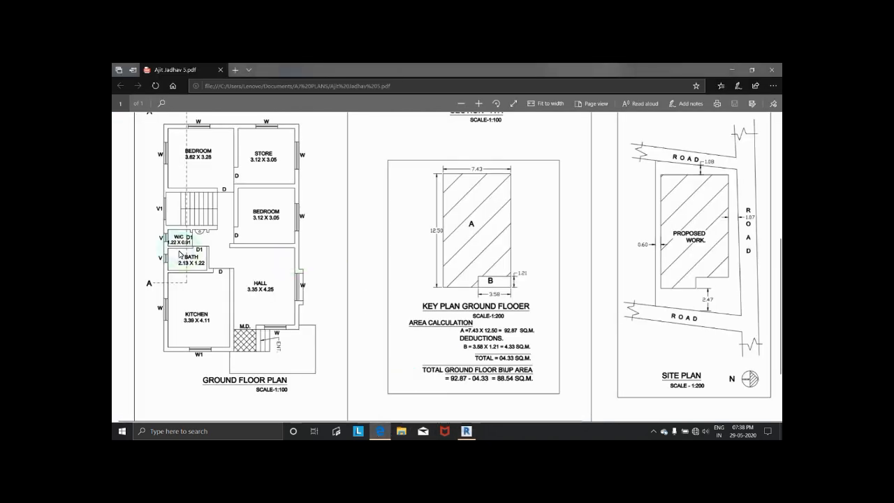
{"action": "left_click", "coordinate": [463, 432]}
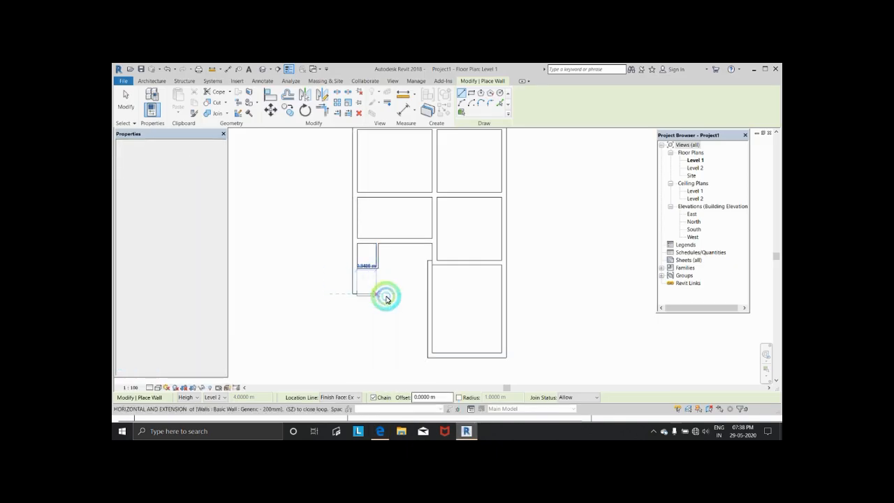
{"action": "type", "text": "2.1"}
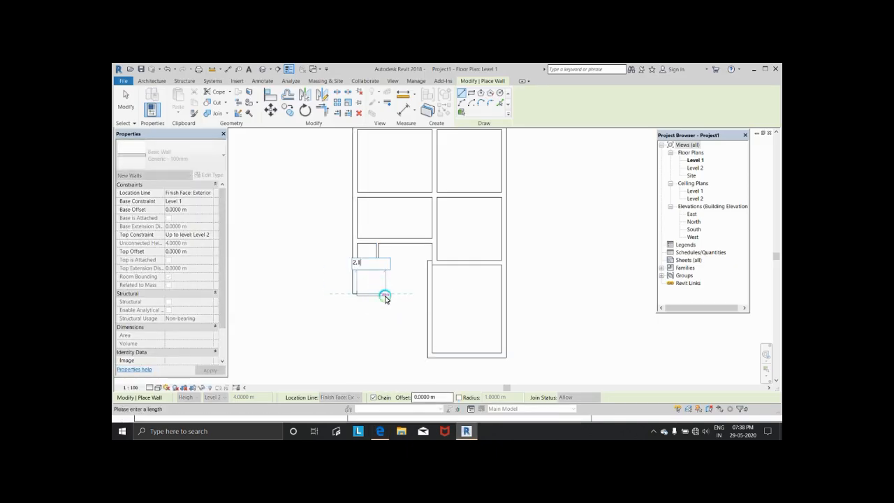
{"action": "type", "text": "3"}
{"action": "key", "text": "Return"}
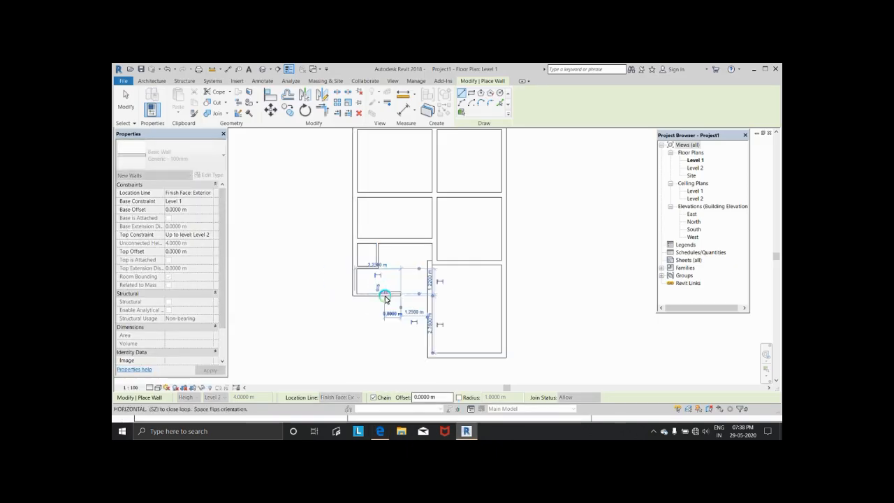
{"action": "left_click", "coordinate": [340, 333]}
{"action": "key", "text": "Escape"}
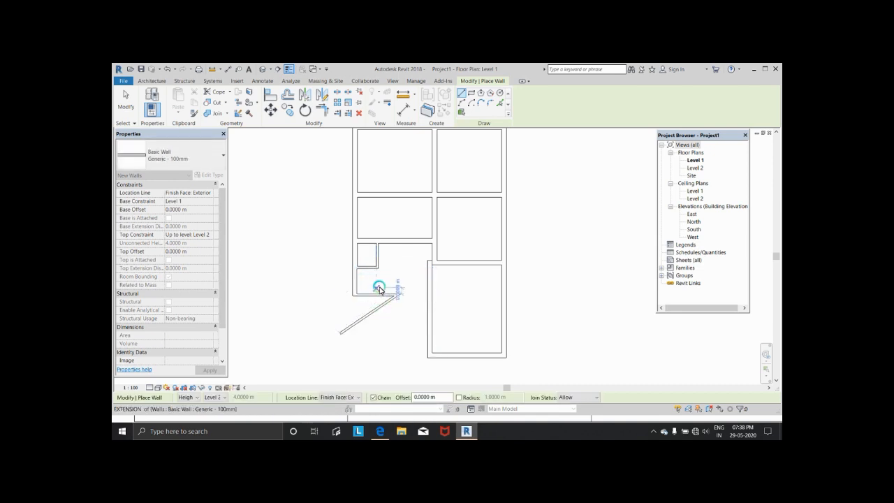
{"action": "key", "text": "Escape"}
{"action": "key", "text": "ctrl+z"}
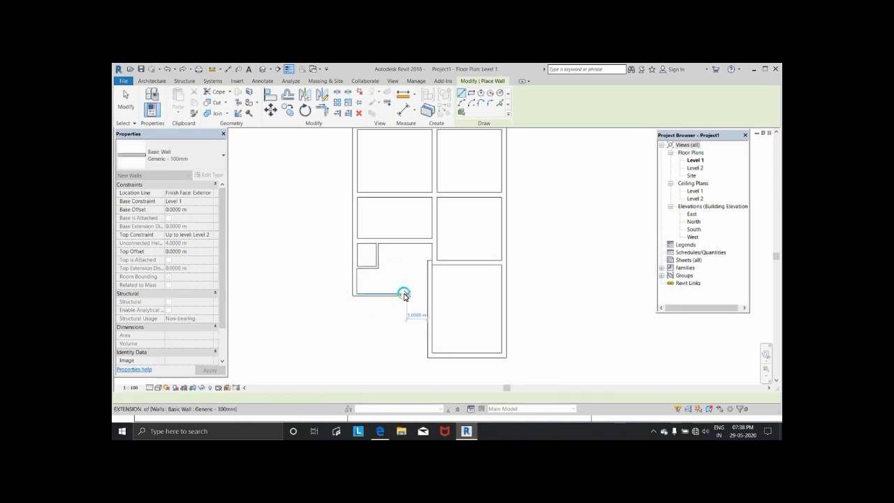
{"action": "left_click", "coordinate": [402, 294]}
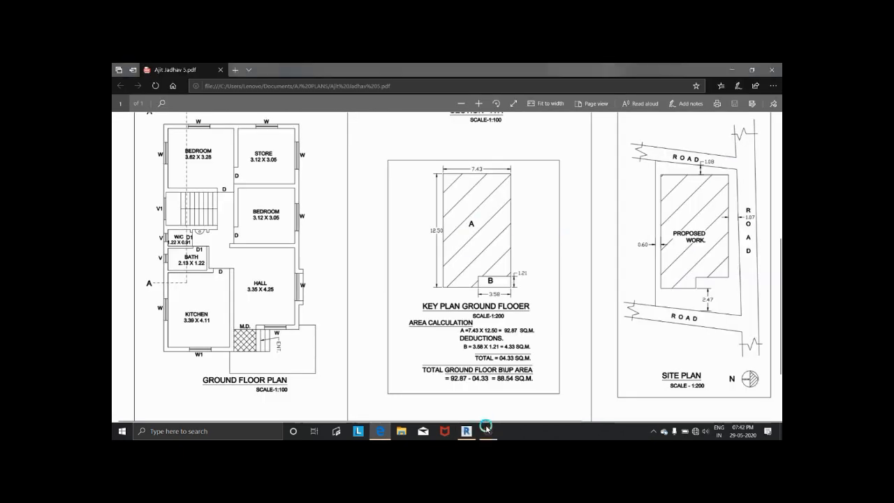
- Back in Revit, draw the kitchen's 4.11 m outer wall in Generic - 230mm down from the bath's lower outer corner
{"action": "mouse_move", "coordinate": [466, 433]}
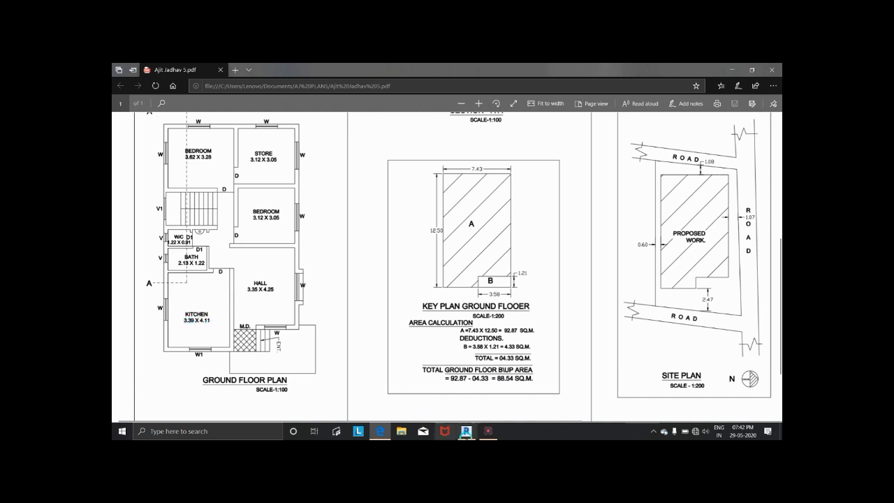
{"action": "left_click", "coordinate": [463, 433]}
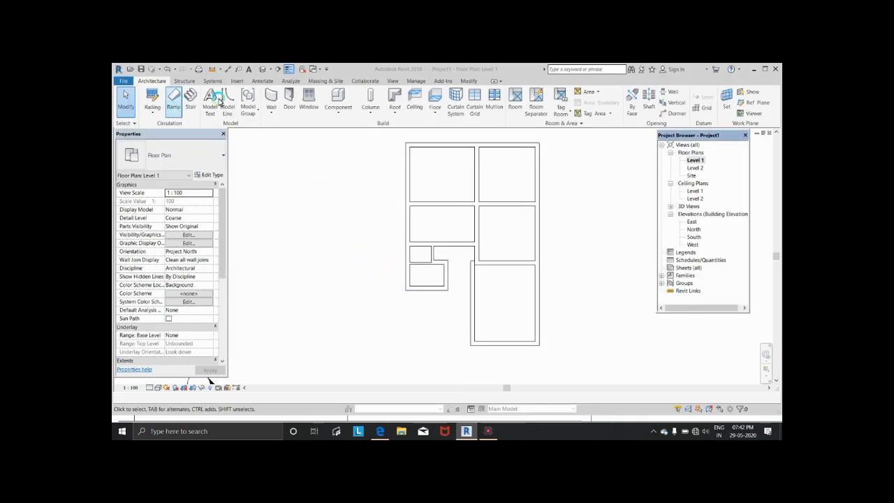
{"action": "left_click", "coordinate": [265, 105]}
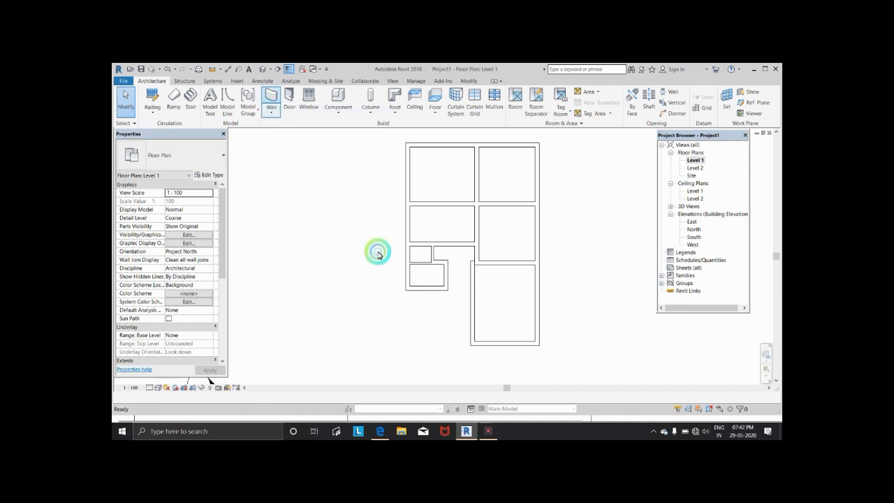
{"action": "left_click", "coordinate": [406, 291]}
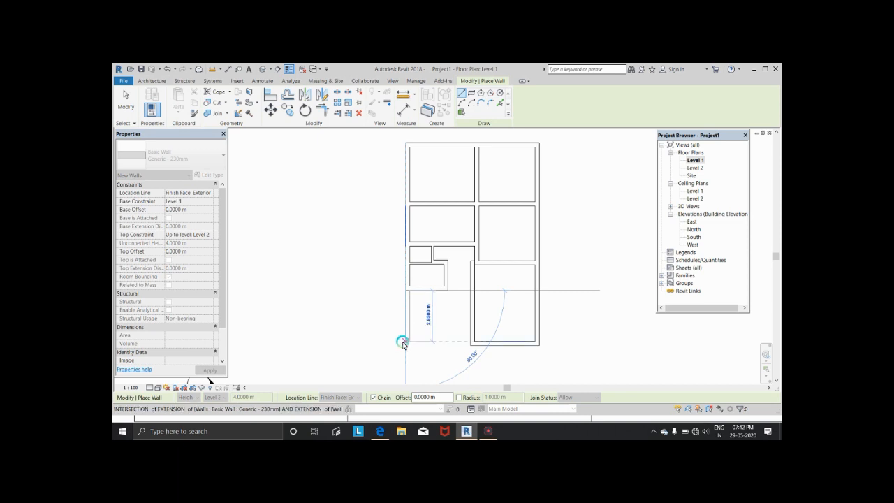
{"action": "type", "text": "4.11"}
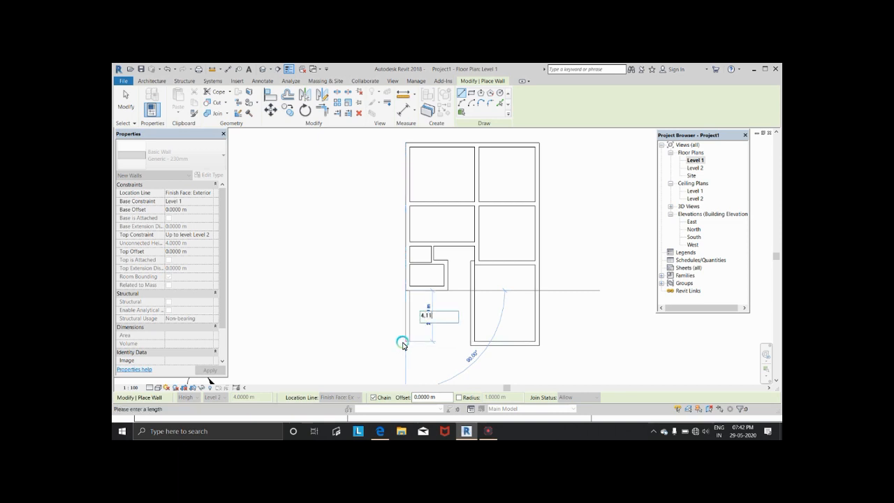
{"action": "key", "text": "Return"}
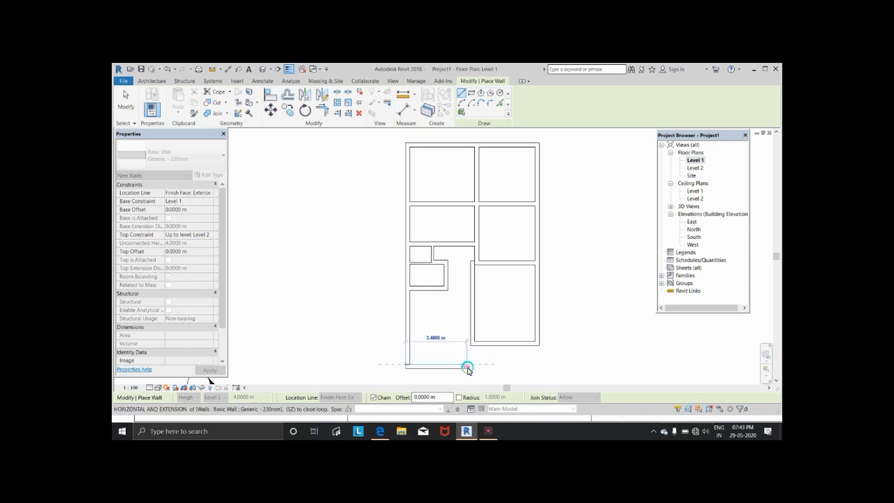
- Draw the kitchen's 3.39 m lower wall inward and close the room with a vertical wall down from the hall's lower corner
{"action": "type", "text": "3.39"}
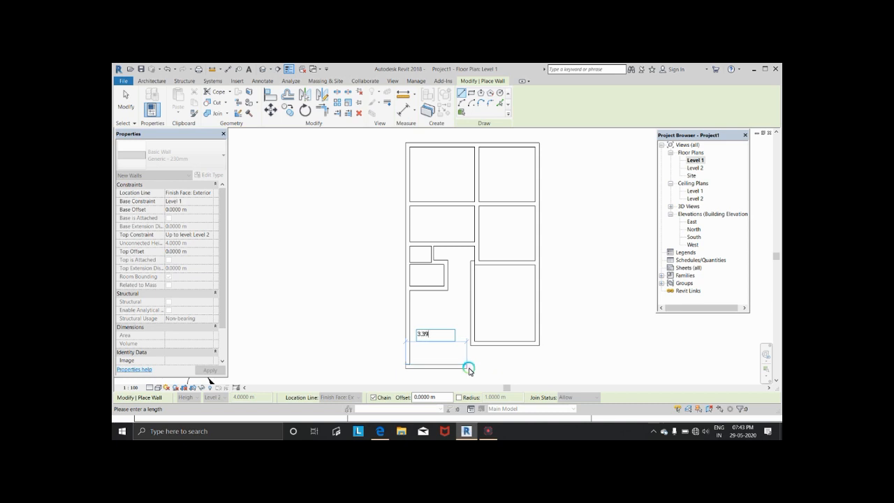
{"action": "key", "text": "Return"}
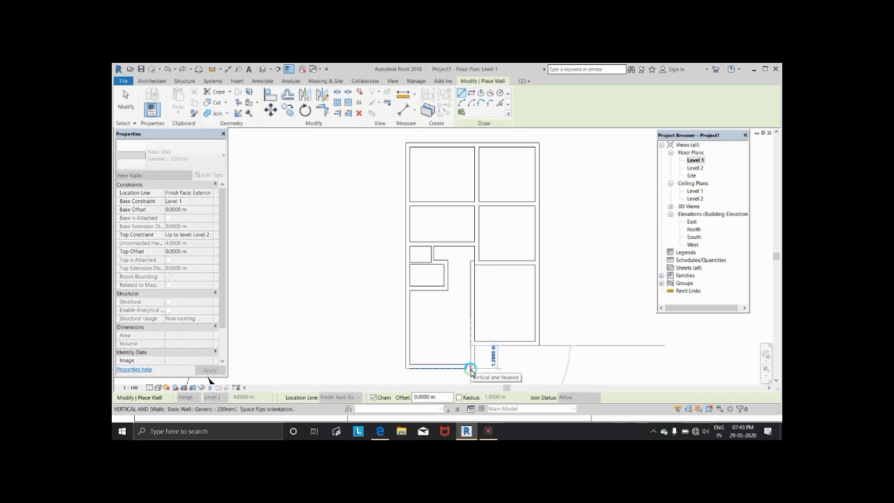
{"action": "left_click", "coordinate": [470, 368]}
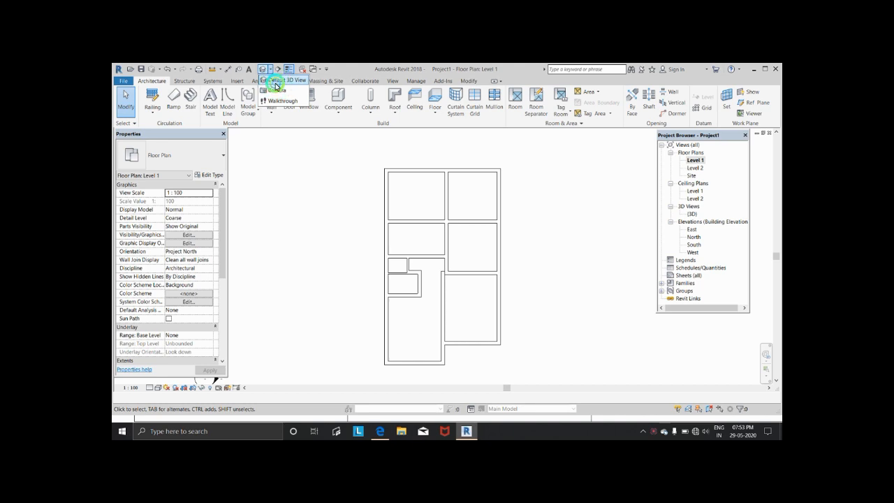
- Open the default 3D view and examine the finished ground floor walls from a lower side angle
{"action": "left_click", "coordinate": [263, 69]}
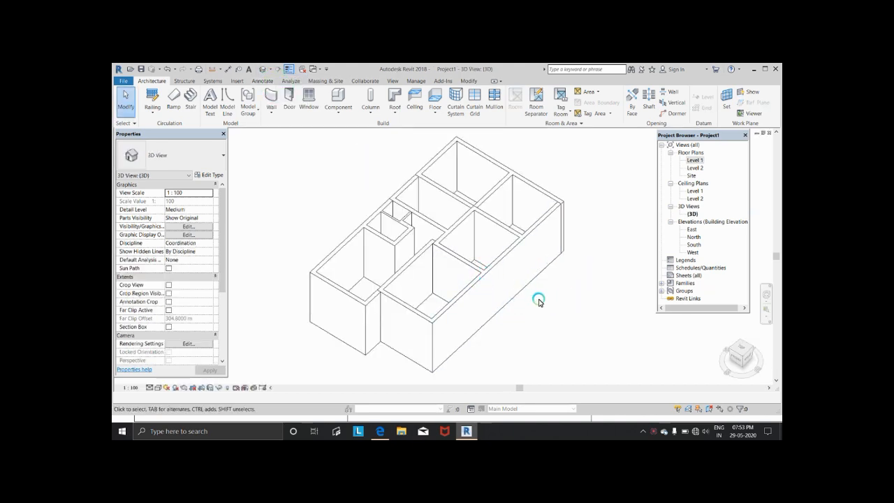
{"action": "middle_click_drag", "start_coordinate": [538, 302], "coordinate": [627, 273], "text": "shift"}
{"action": "middle_click_drag", "start_coordinate": [637, 267], "coordinate": [512, 206], "text": "shift"}
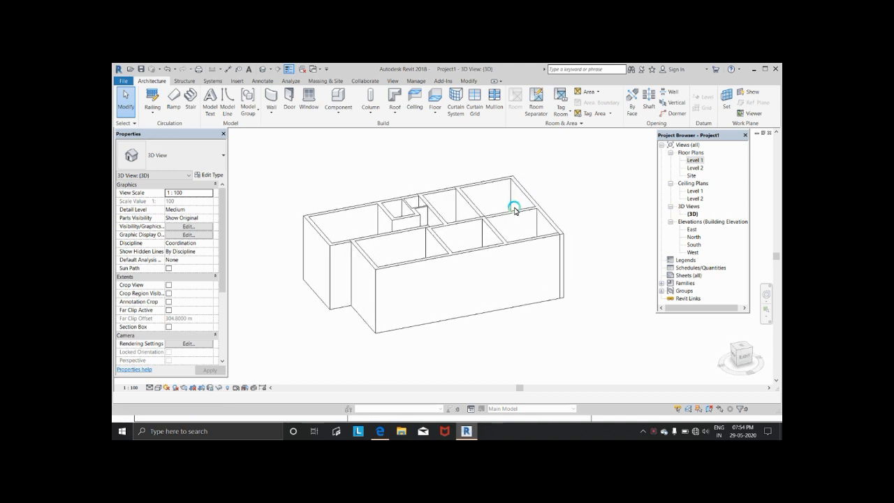
- Compare the walls in the 3D view using the Realistic, Shaded, Consistent Colors, Wireframe and Hidden Line visual styles
{"action": "left_click", "coordinate": [158, 388]}
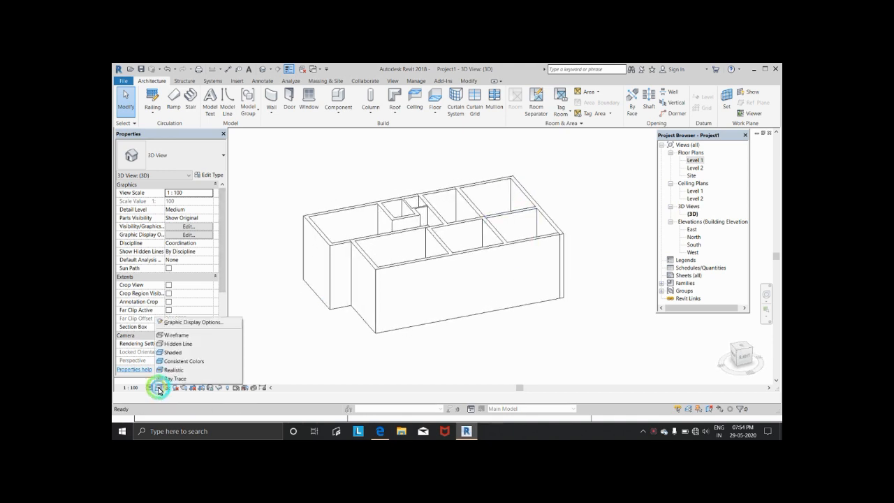
{"action": "left_click", "coordinate": [168, 370]}
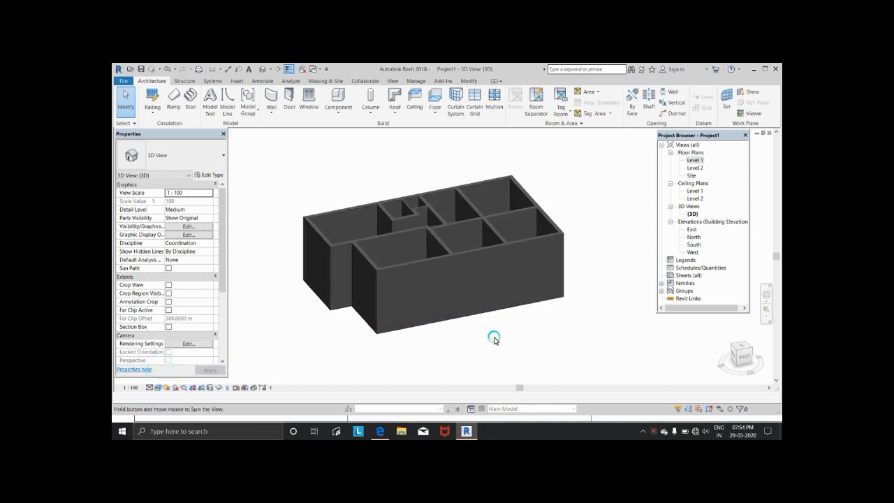
{"action": "middle_click_drag", "start_coordinate": [494, 335], "coordinate": [493, 391], "text": "shift"}
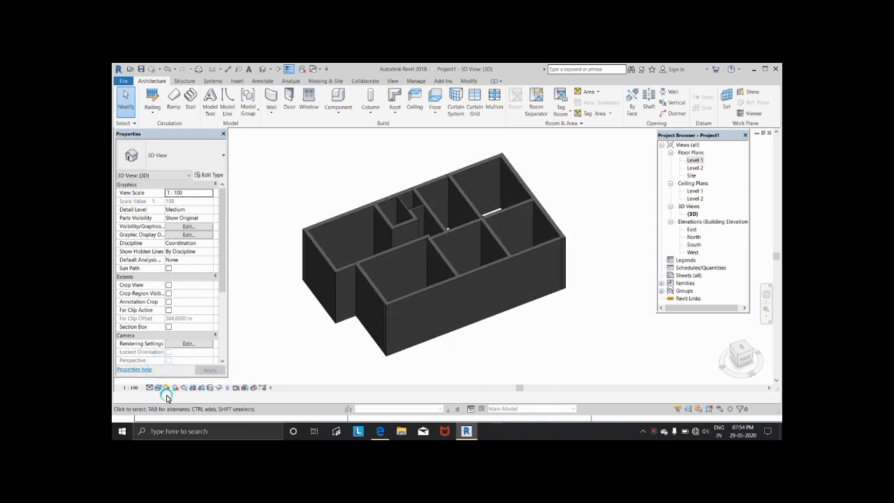
{"action": "left_click", "coordinate": [158, 388]}
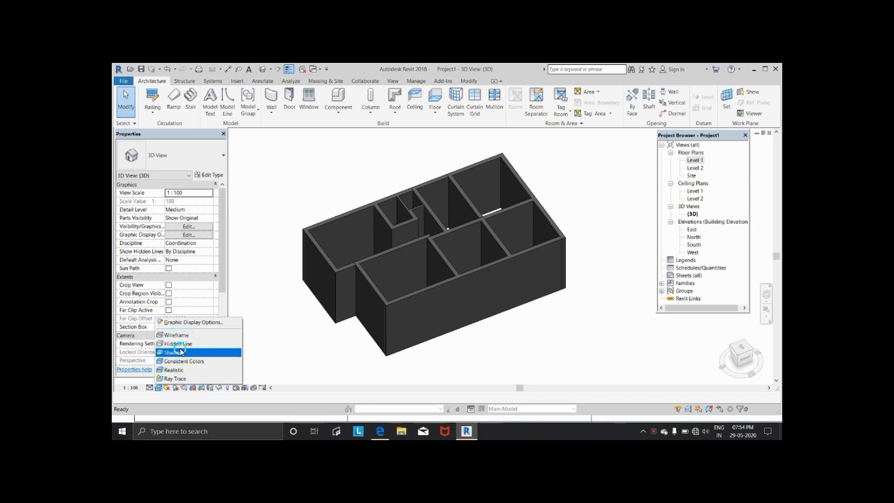
{"action": "left_click", "coordinate": [180, 352]}
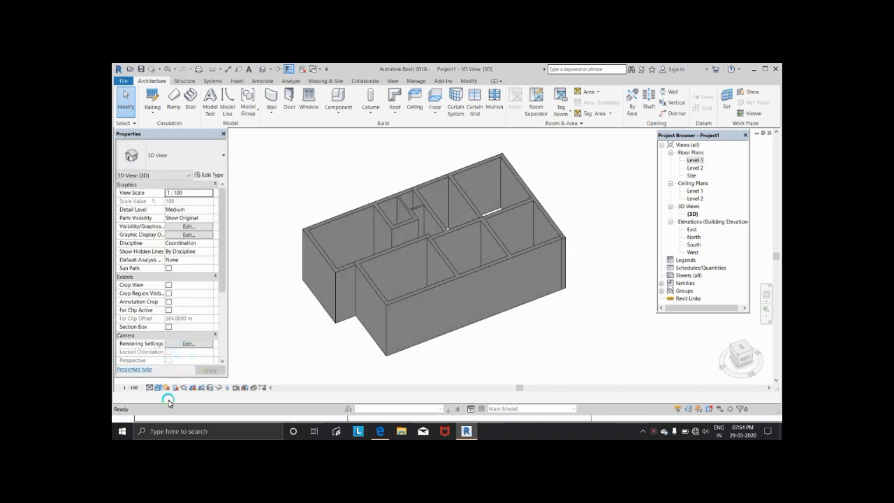
{"action": "left_click", "coordinate": [158, 389]}
{"action": "left_click", "coordinate": [181, 360]}
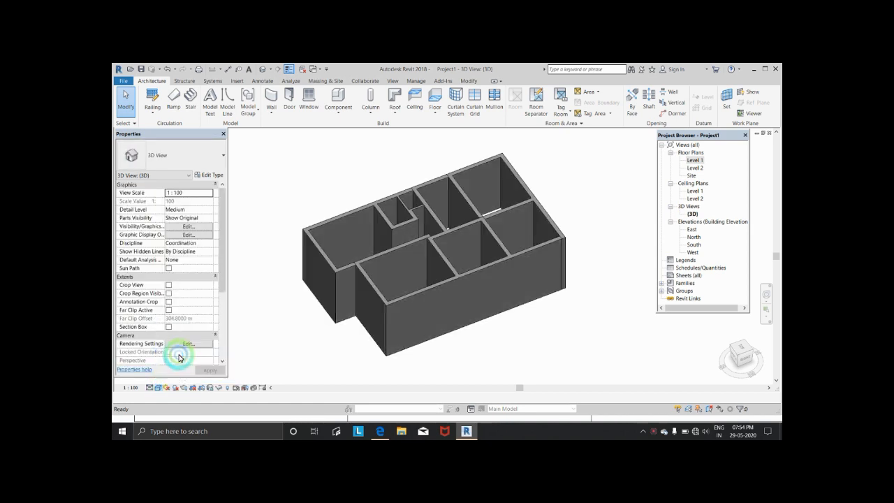
{"action": "left_click", "coordinate": [158, 388]}
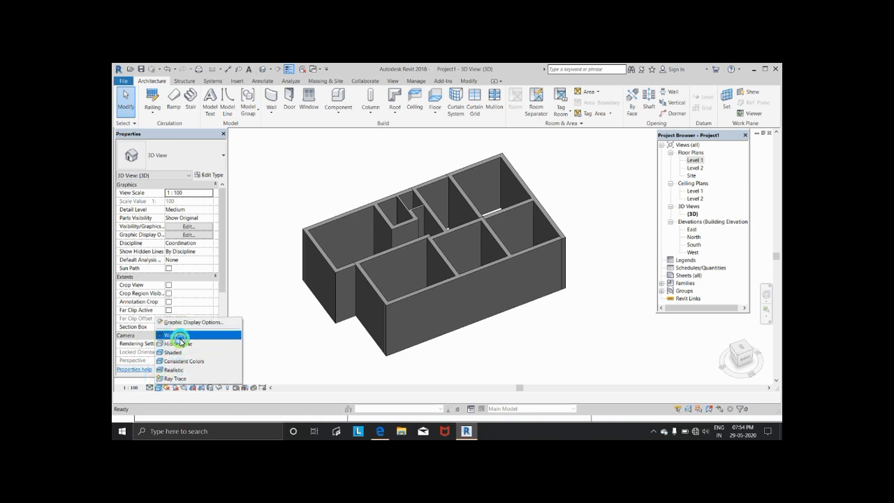
{"action": "left_click", "coordinate": [179, 336]}
{"action": "left_click", "coordinate": [158, 388]}
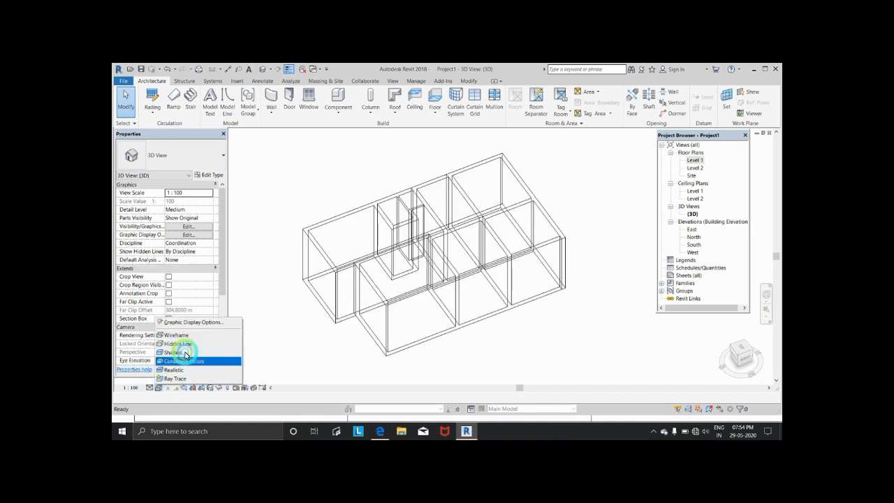
{"action": "left_click", "coordinate": [180, 344]}
- Set the 3D view's visual style to Consistent Colors
{"action": "left_click", "coordinate": [151, 386]}
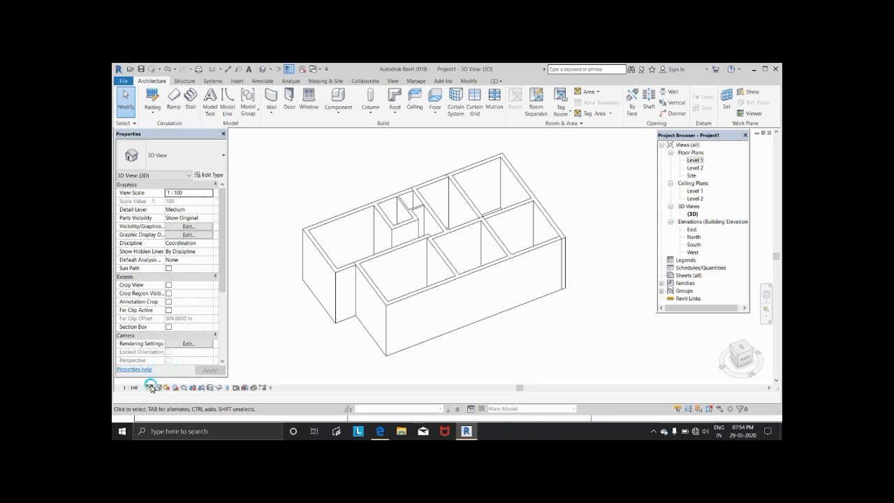
{"action": "left_click", "coordinate": [159, 388]}
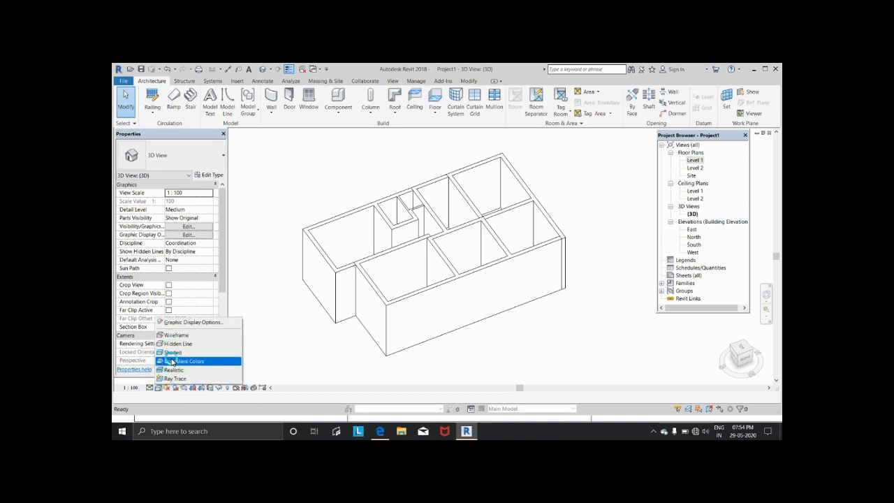
{"action": "left_click", "coordinate": [172, 362]}
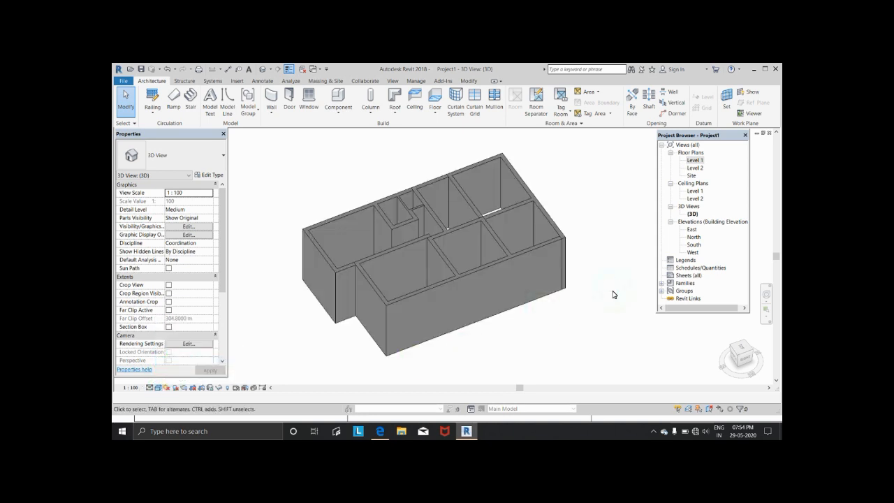
- Set Level 2's elevation to 3.05 m in the East elevation, and examine the walls in the 3D view from above
{"action": "double_click", "coordinate": [693, 229]}
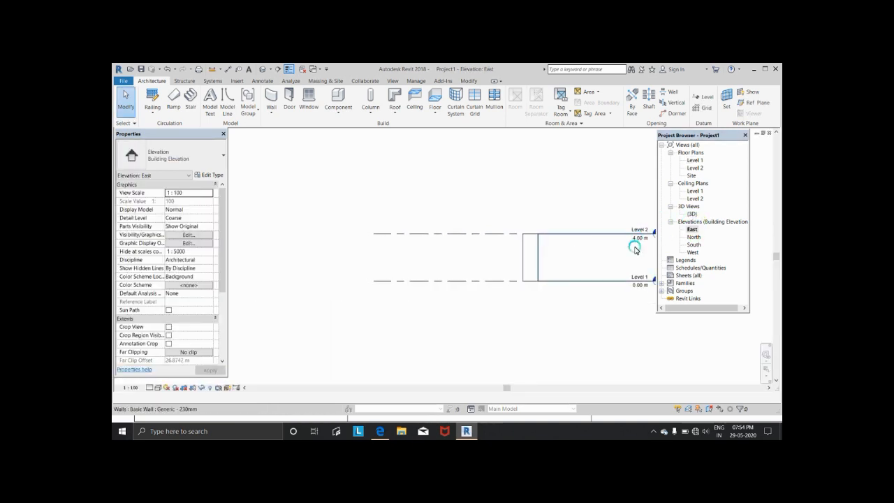
{"action": "middle_click_drag", "start_coordinate": [625, 255], "coordinate": [533, 240]}
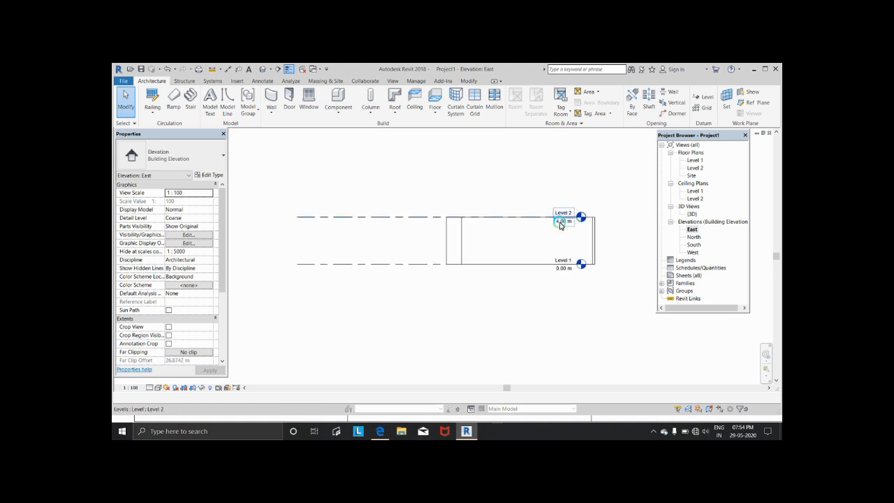
{"action": "left_click", "coordinate": [561, 225]}
{"action": "left_click", "coordinate": [539, 225]}
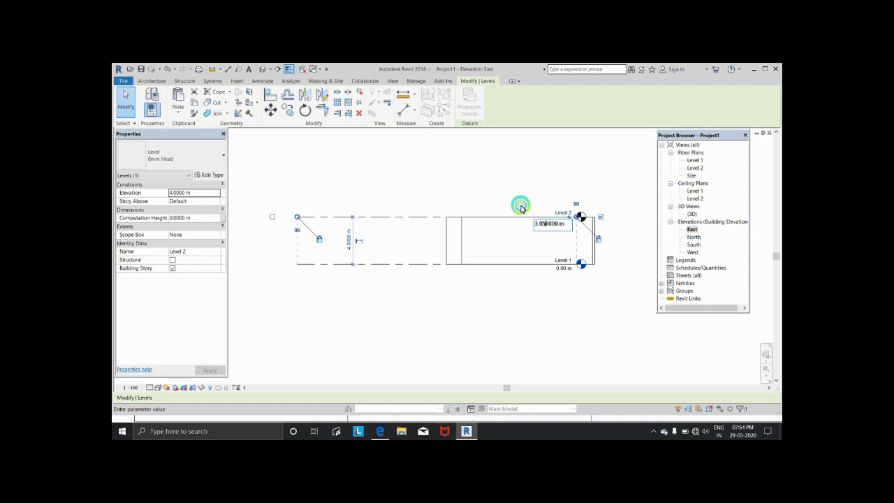
{"action": "left_click", "coordinate": [547, 296]}
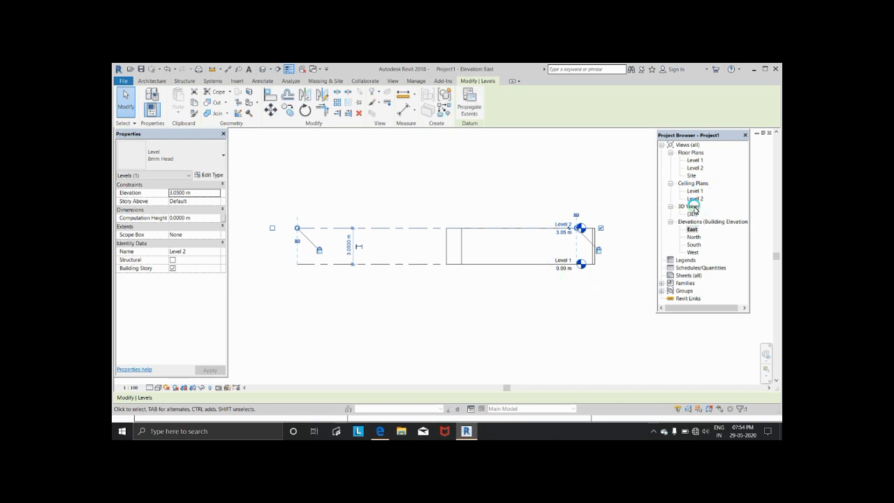
{"action": "double_click", "coordinate": [693, 215]}
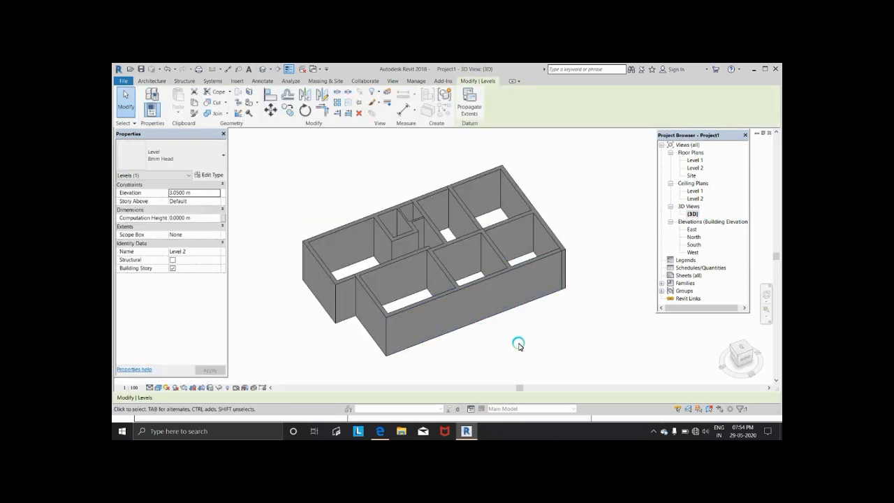
{"action": "middle_click_drag", "start_coordinate": [520, 337], "coordinate": [503, 377], "text": "shift"}
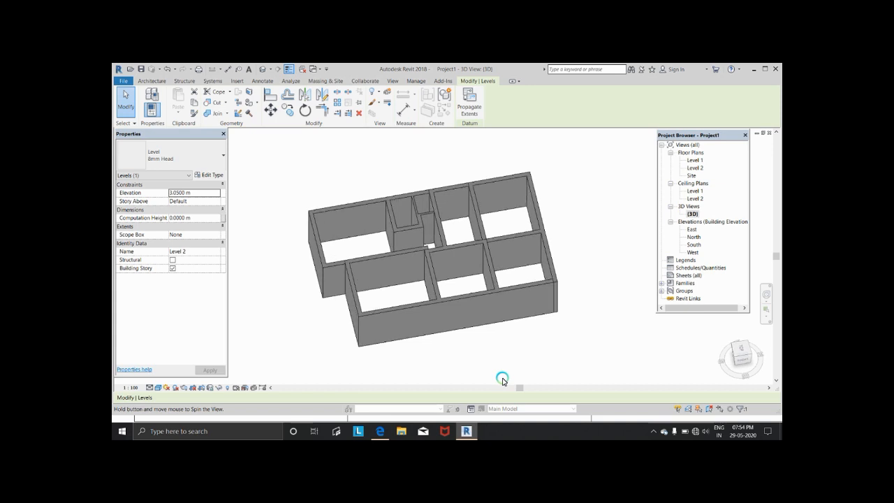
- In the Level 1 plan, place an M_Single-Flush 0864 x 2032mm door in the upper-left bedroom's lower wall, beside its inner corner
{"action": "double_click", "coordinate": [694, 161]}
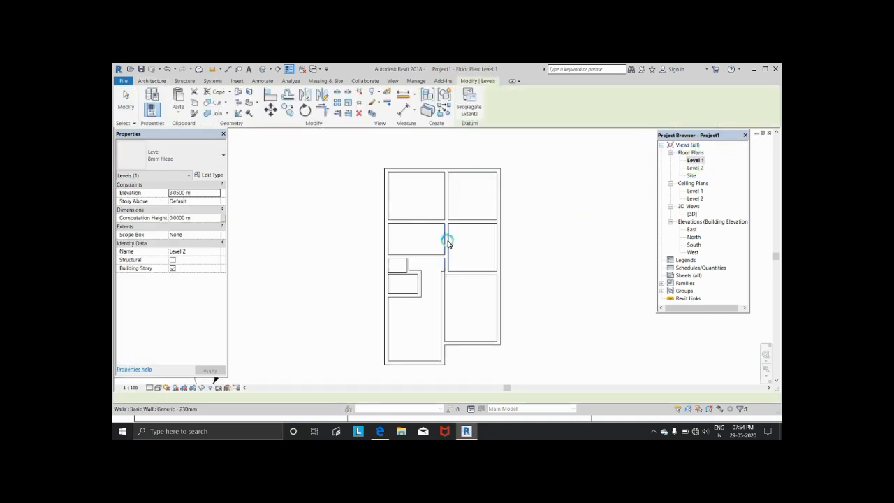
{"action": "left_click", "coordinate": [151, 82]}
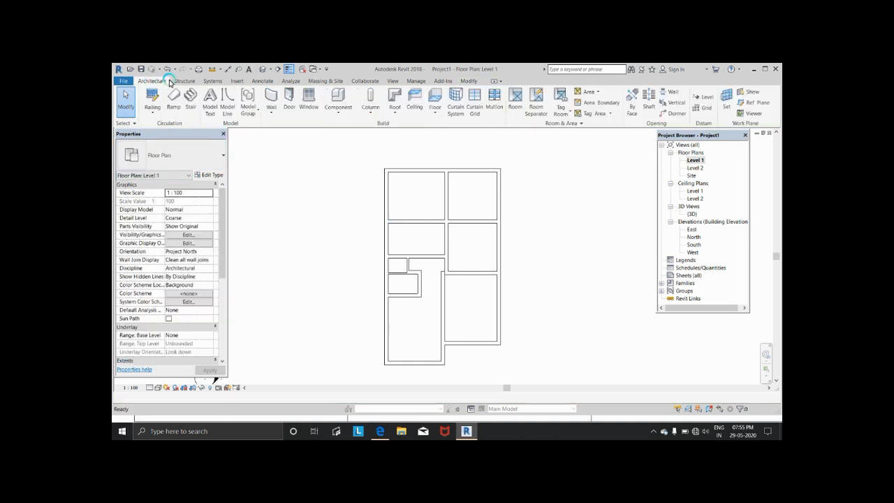
{"action": "left_click", "coordinate": [292, 100]}
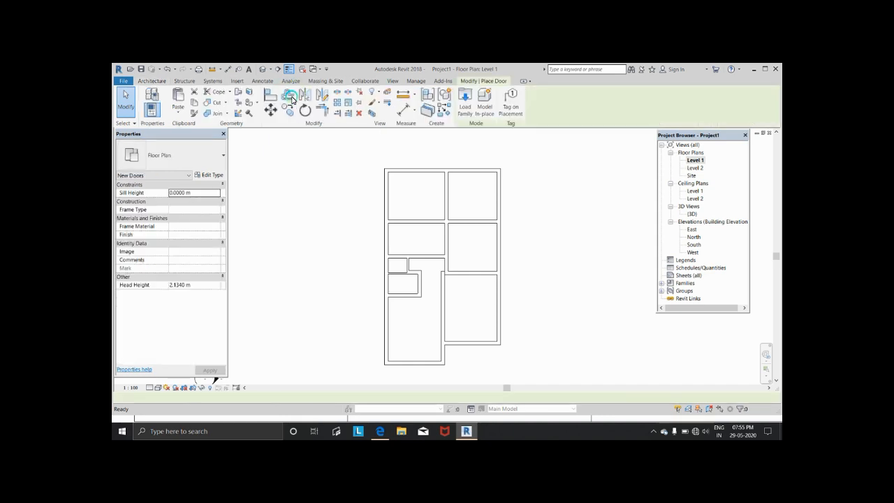
{"action": "left_click", "coordinate": [223, 154]}
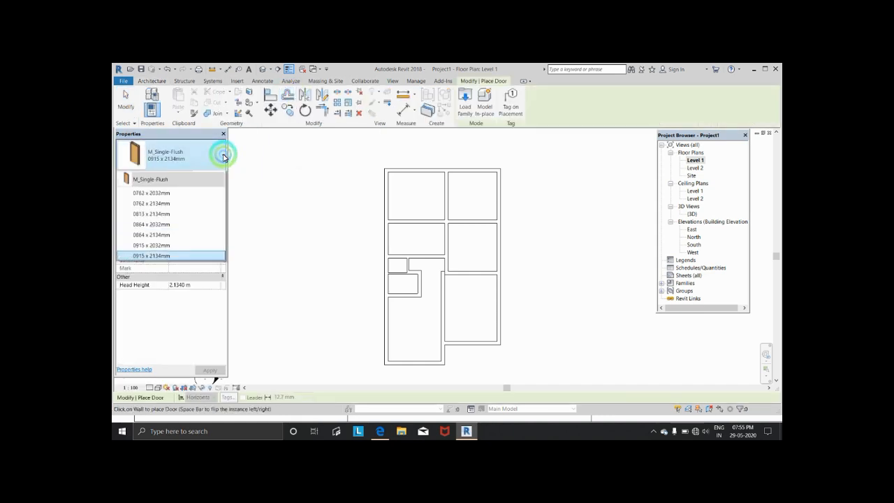
{"action": "left_click", "coordinate": [165, 267]}
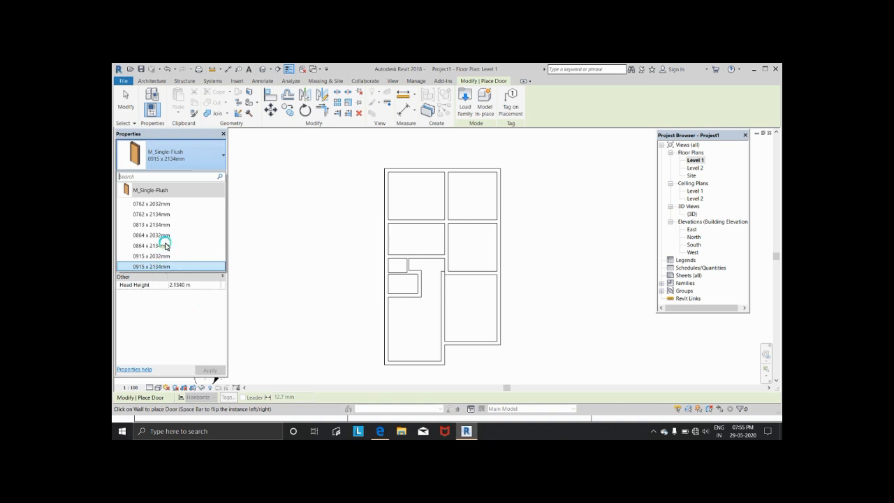
{"action": "left_click", "coordinate": [167, 234]}
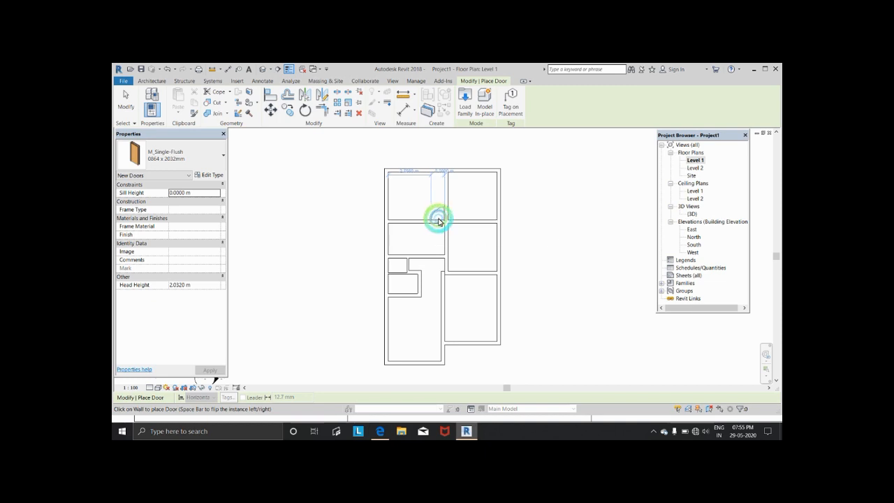
{"action": "left_click", "coordinate": [435, 217]}
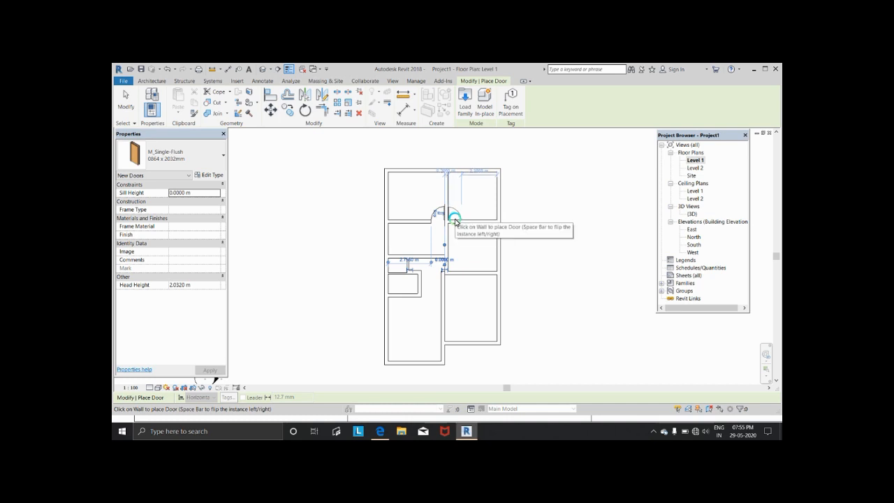
- Check the store's door position on the plan in Edge, and place the same door in Revit at the lower end of the store's inner wall
{"action": "left_click", "coordinate": [381, 430]}
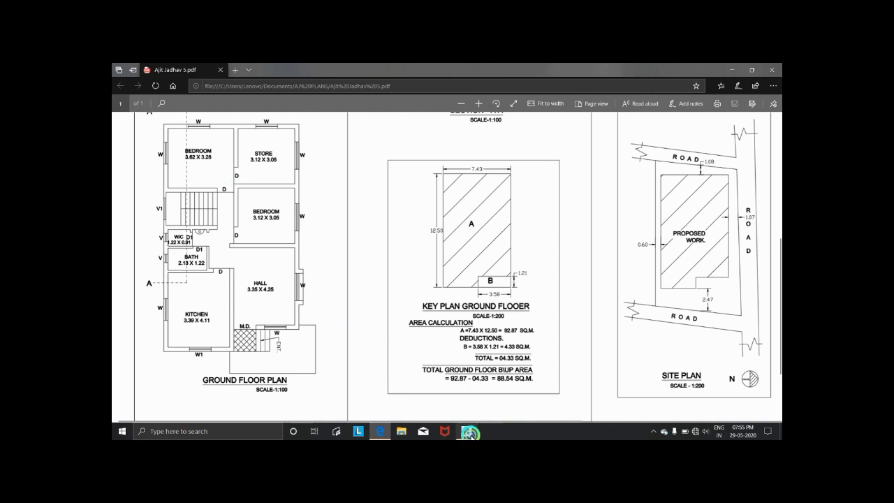
{"action": "left_click", "coordinate": [470, 431]}
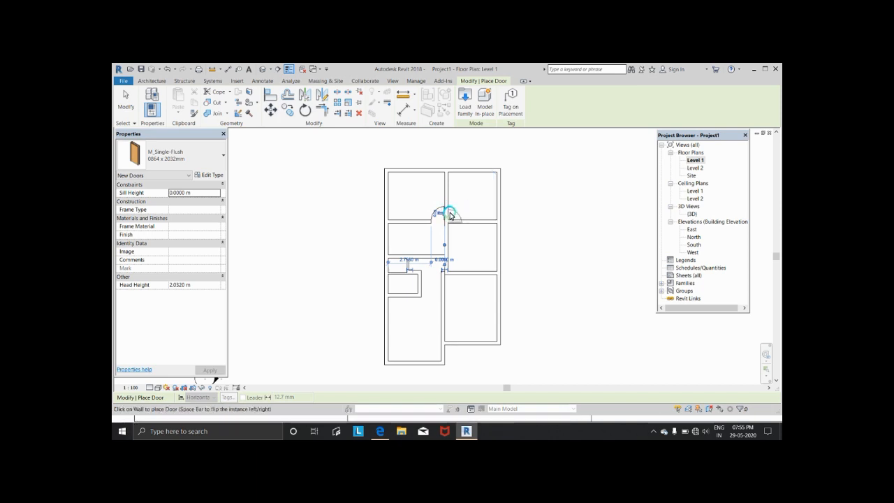
{"action": "scroll", "coordinate": [450, 215], "scroll_direction": "up", "scroll_amount": 4}
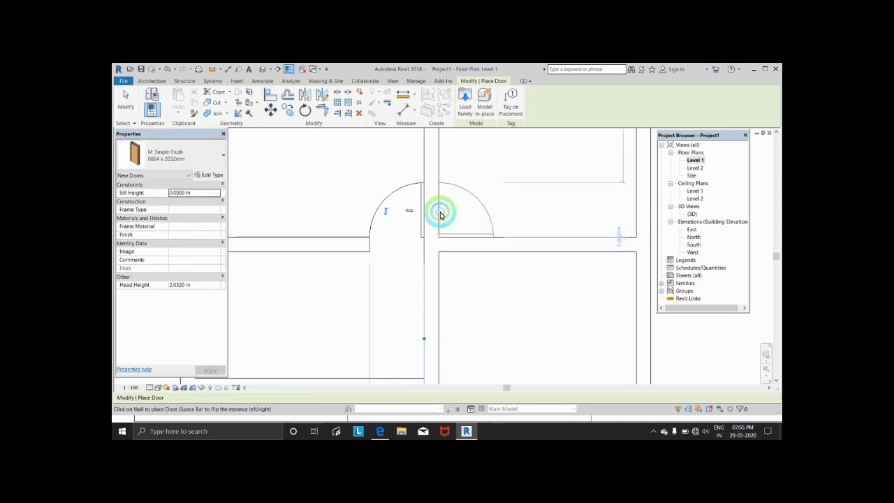
{"action": "scroll", "coordinate": [440, 213], "scroll_direction": "down", "scroll_amount": 2}
{"action": "scroll", "coordinate": [439, 214], "scroll_direction": "down", "scroll_amount": 4}
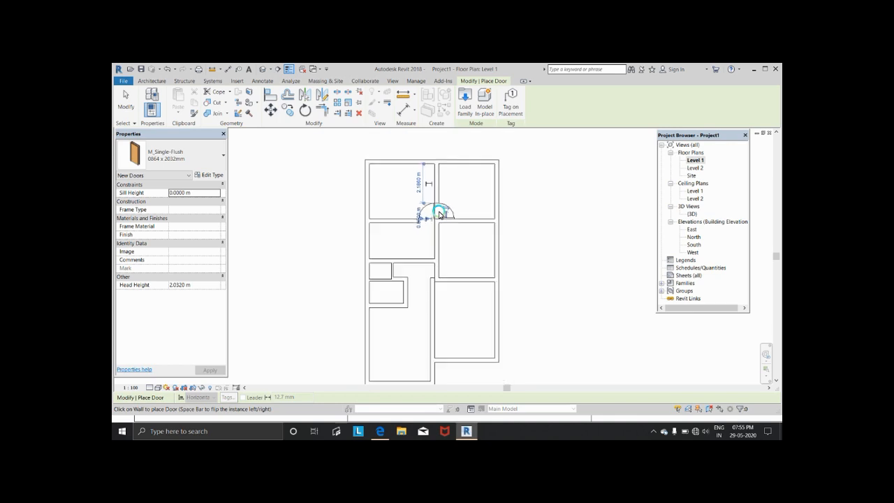
- Check the middle bedroom's door position in Edge, and place its 0864 x 2032mm door in Revit at the inner wall's lower end
{"action": "left_click", "coordinate": [382, 431]}
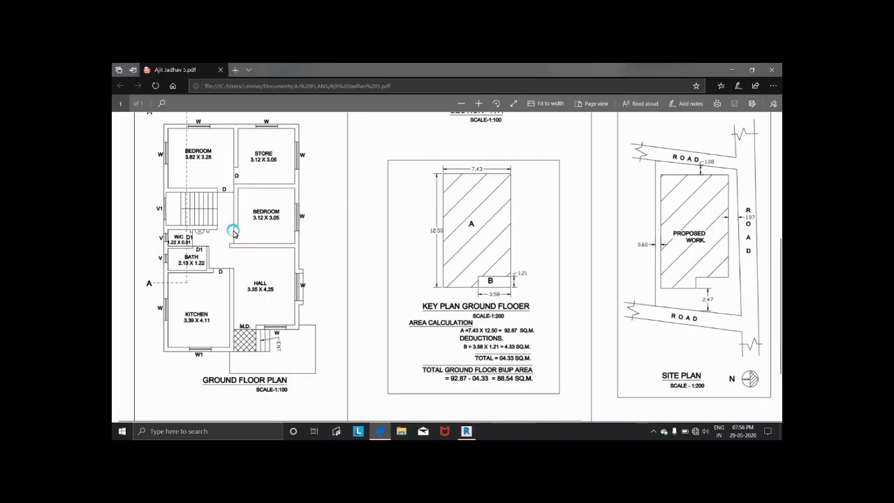
{"action": "left_click", "coordinate": [466, 432]}
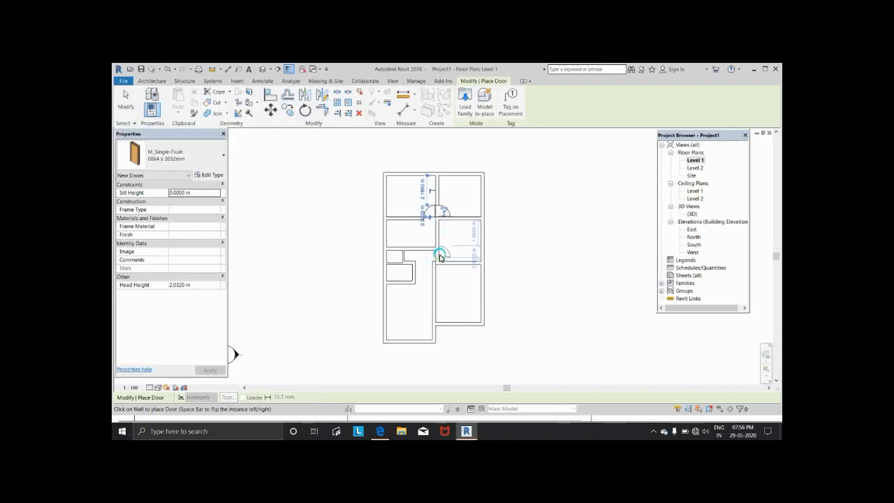
{"action": "left_click", "coordinate": [439, 259]}
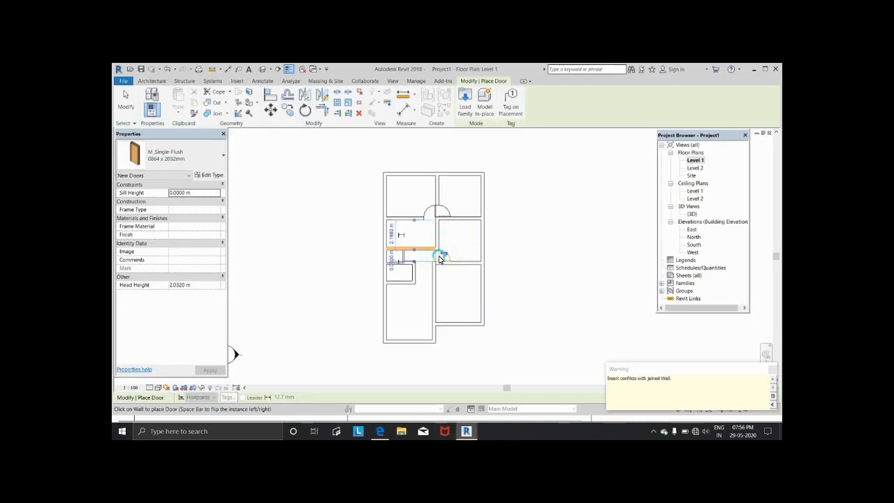
{"action": "scroll", "coordinate": [445, 263], "scroll_direction": "up", "scroll_amount": 3}
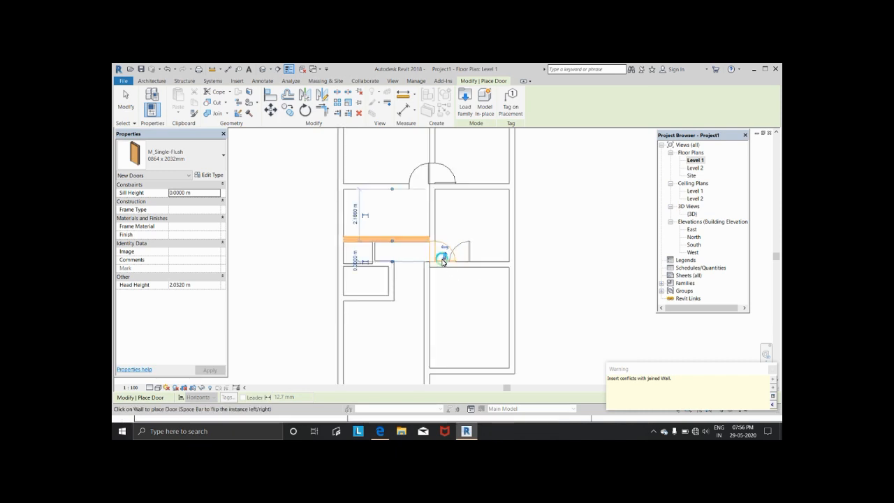
{"action": "scroll", "coordinate": [443, 262], "scroll_direction": "up", "scroll_amount": 2}
{"action": "left_click", "coordinate": [435, 260]}
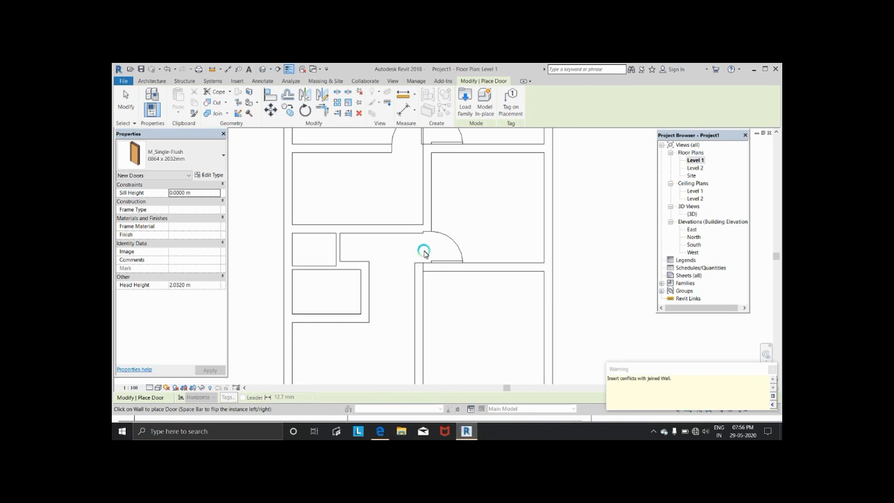
- Following the PDF plan in Edge, extend the kitchen's upper wall in Revit to the hall wall, and place a 0864 x 2032mm door at its inner end
{"action": "left_click", "coordinate": [382, 431]}
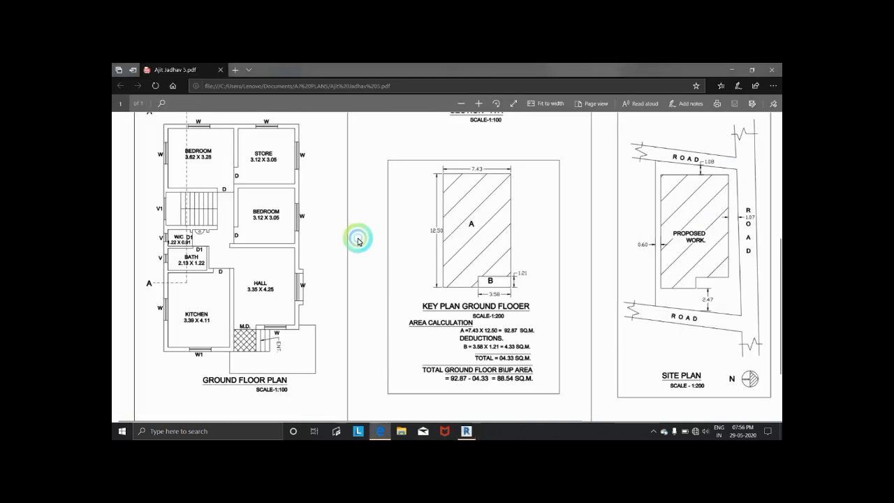
{"action": "left_click", "coordinate": [467, 431]}
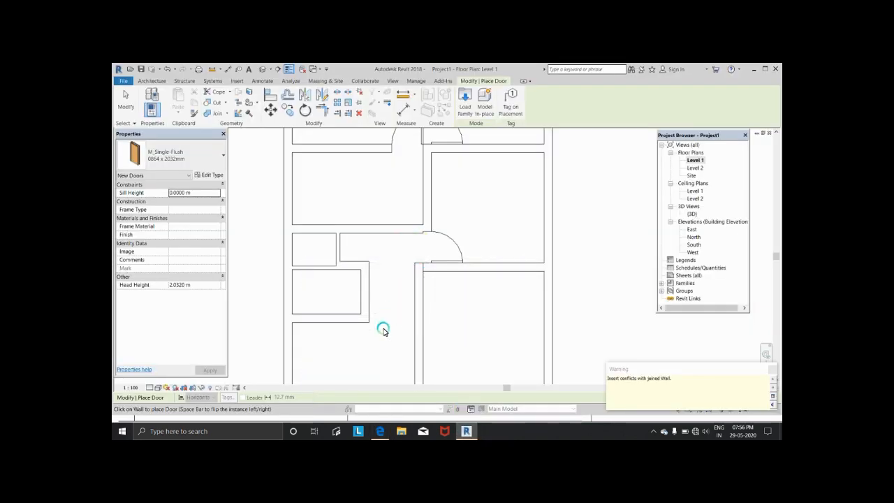
{"action": "key", "text": "Escape"}
{"action": "key", "text": "Escape"}
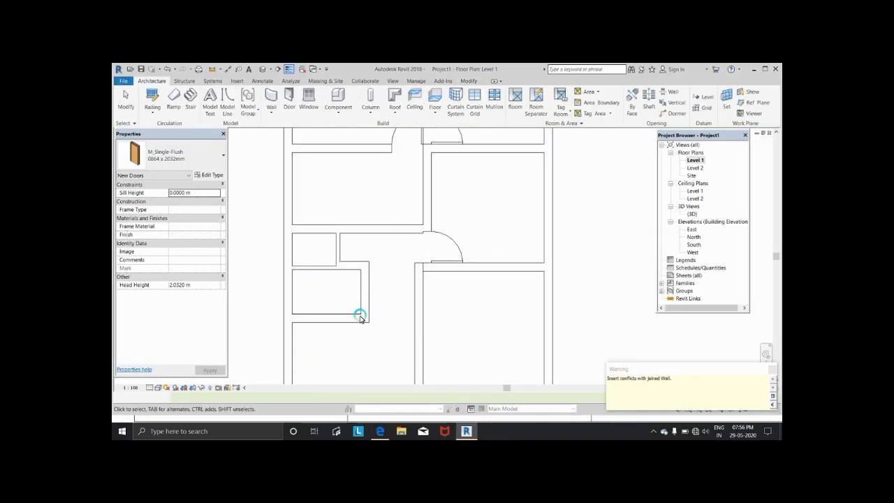
{"action": "left_click", "coordinate": [369, 320]}
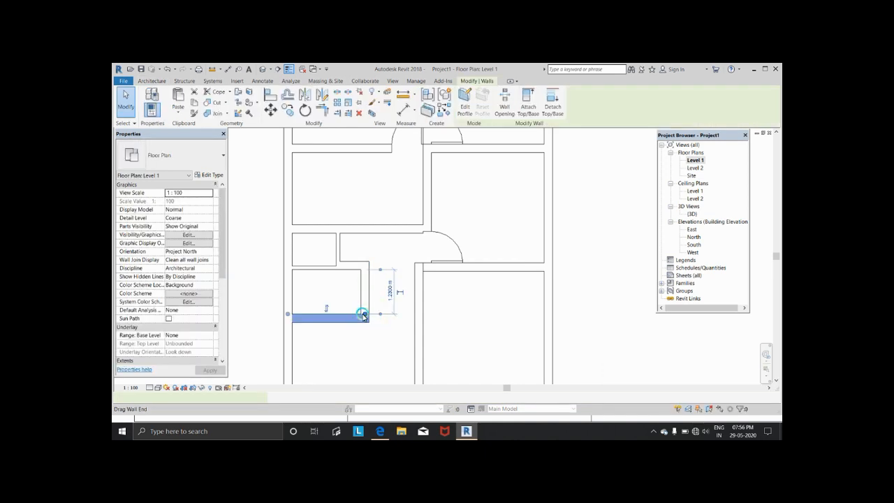
{"action": "left_click_drag", "start_coordinate": [366, 314], "coordinate": [415, 315]}
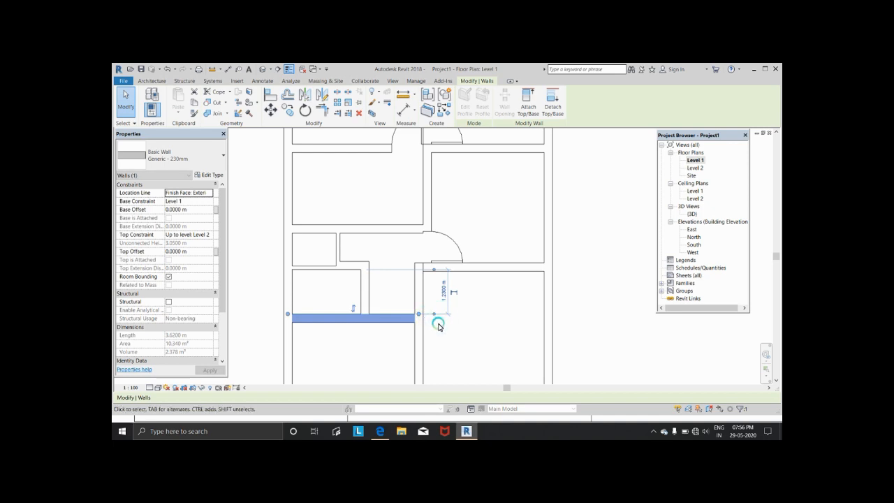
{"action": "left_click", "coordinate": [433, 310]}
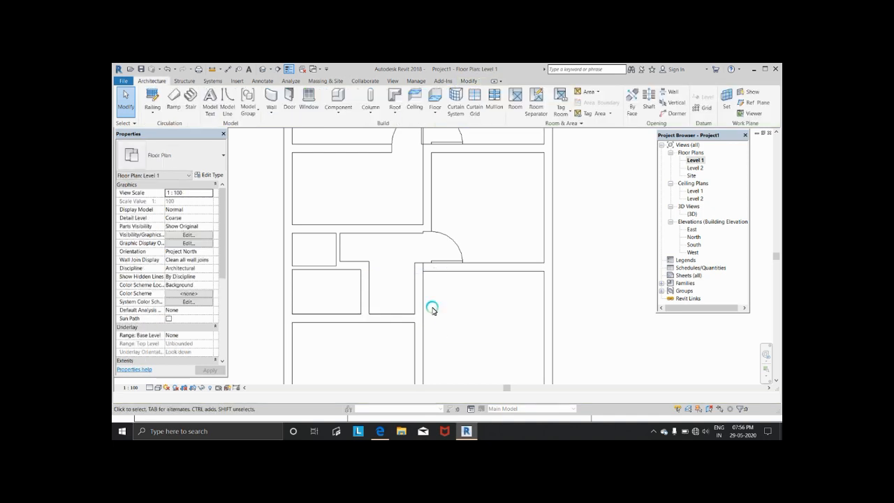
{"action": "left_click", "coordinate": [289, 98]}
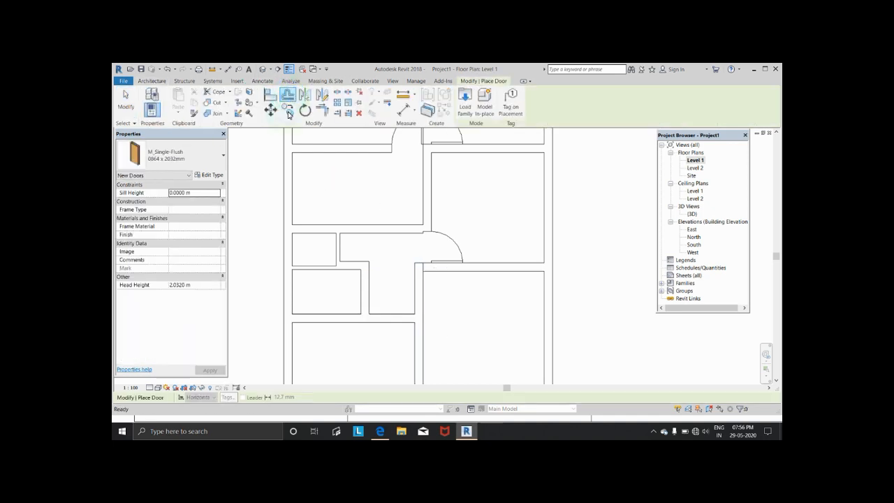
{"action": "left_click", "coordinate": [400, 322]}
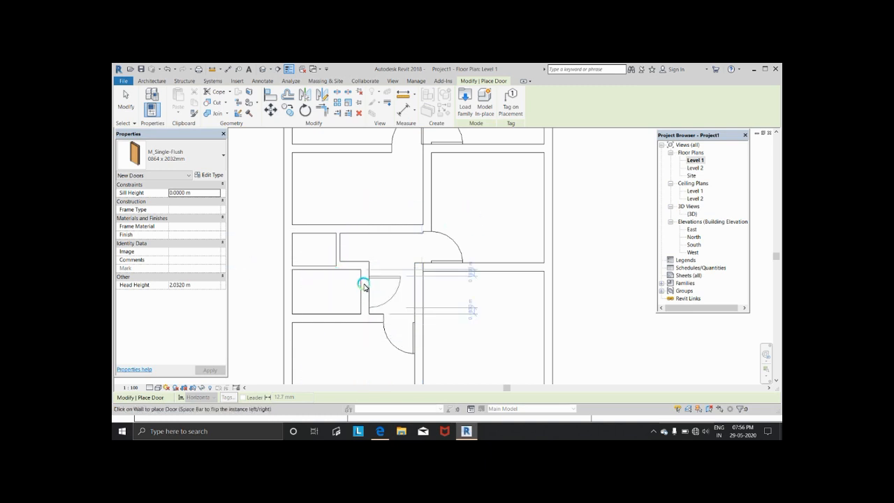
- Place M_Single-Flush 0762 x 2032mm doors at the upper ends of the W/C's and bath's inner walls, opening into the rooms
{"action": "left_click", "coordinate": [219, 162]}
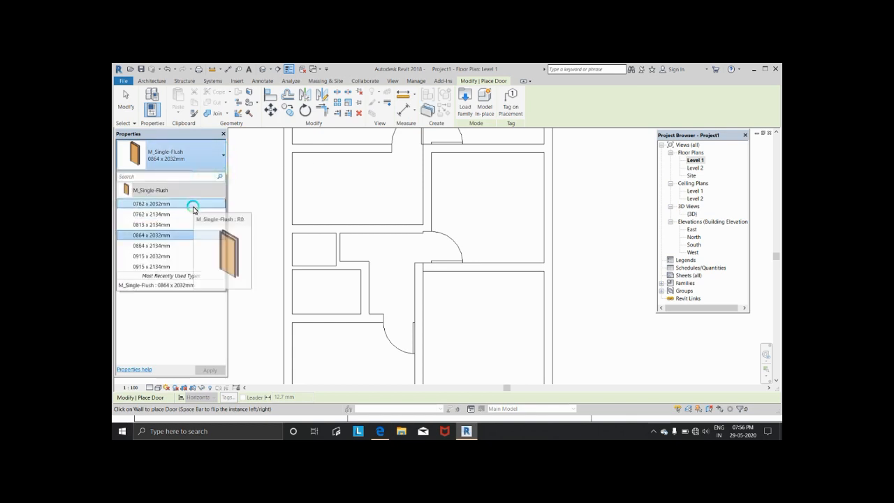
{"action": "left_click", "coordinate": [194, 204]}
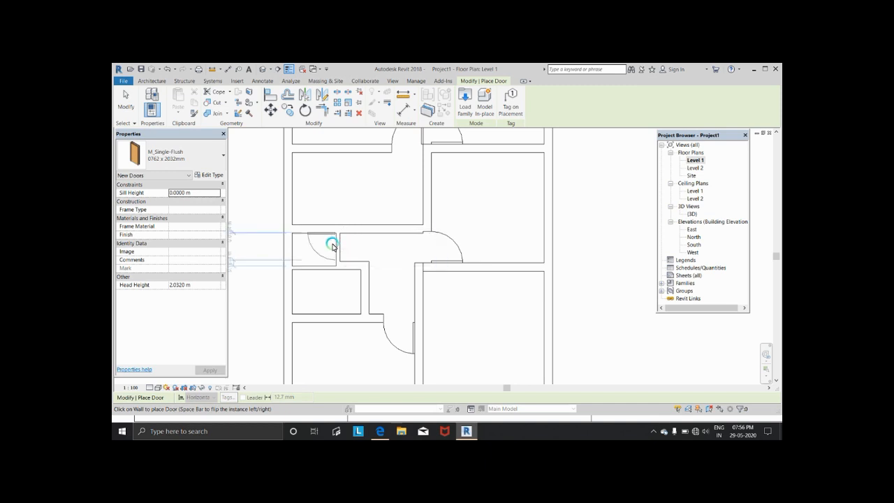
{"action": "left_click", "coordinate": [335, 244]}
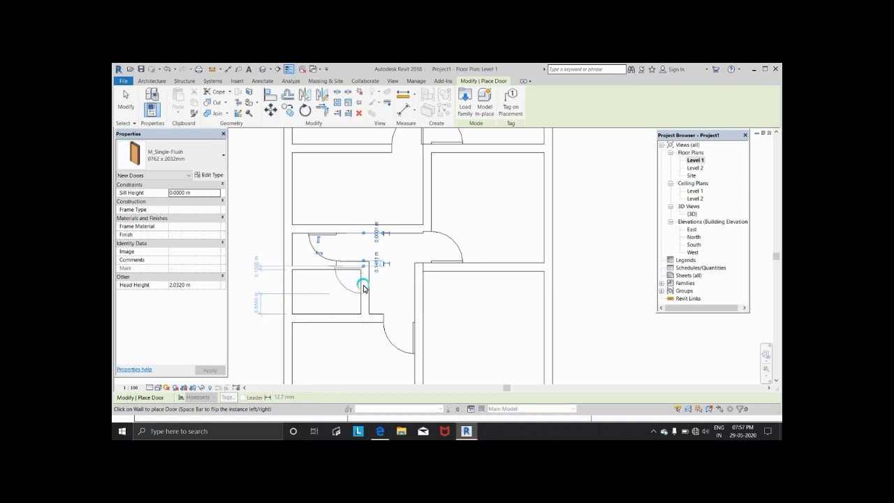
{"action": "key", "text": "space"}
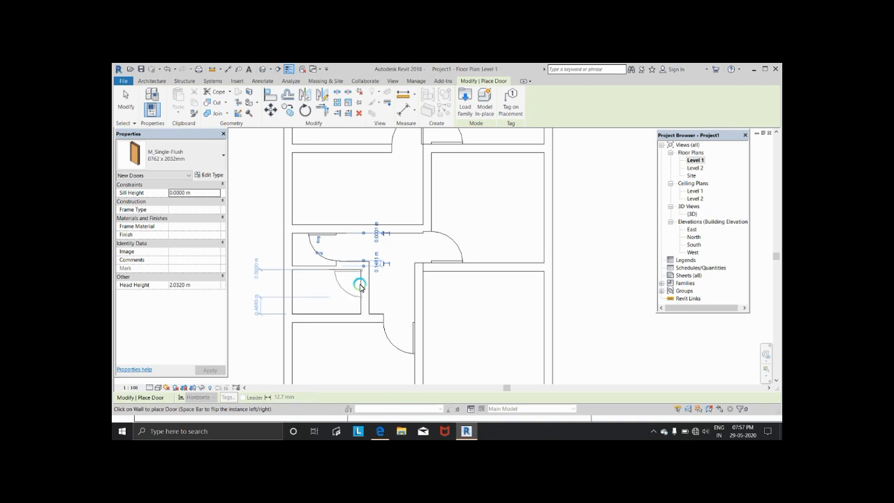
{"action": "left_click", "coordinate": [361, 286]}
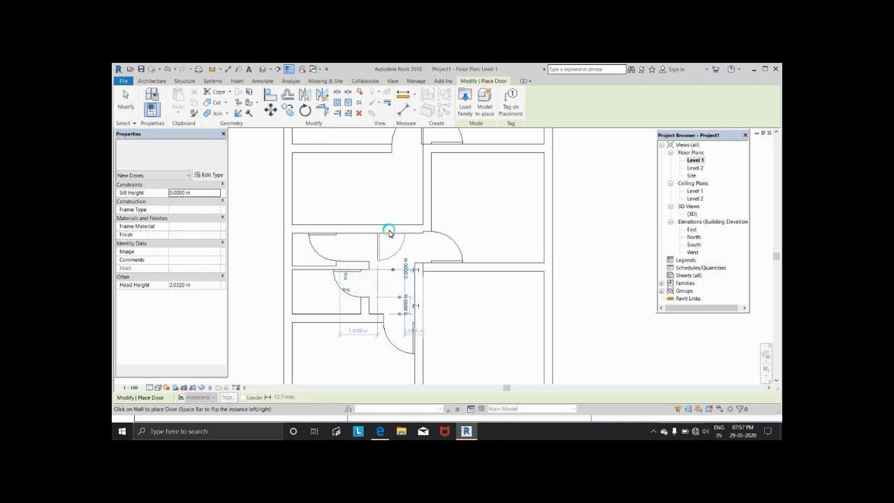
{"action": "left_click", "coordinate": [425, 289]}
{"action": "key", "text": "Escape"}
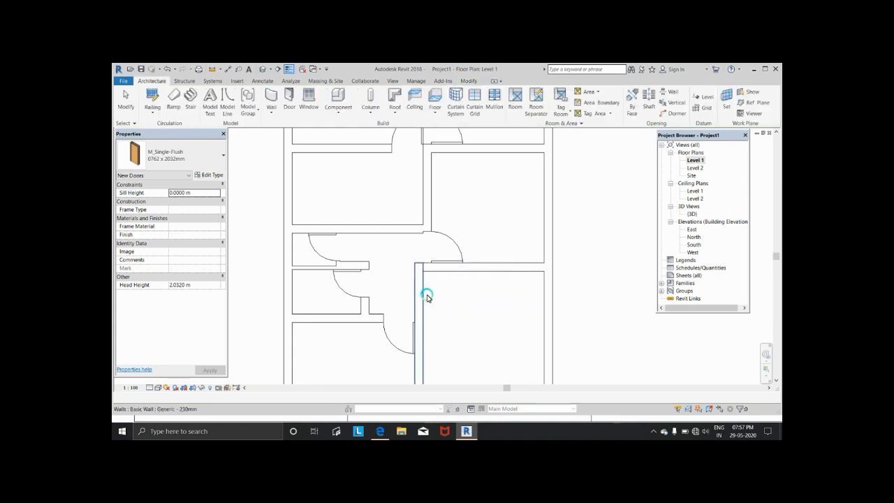
- Split the wall between the passage and the hall just below its upper corner and about 1.11 m further down, and delete the segment between
{"action": "left_click", "coordinate": [424, 273]}
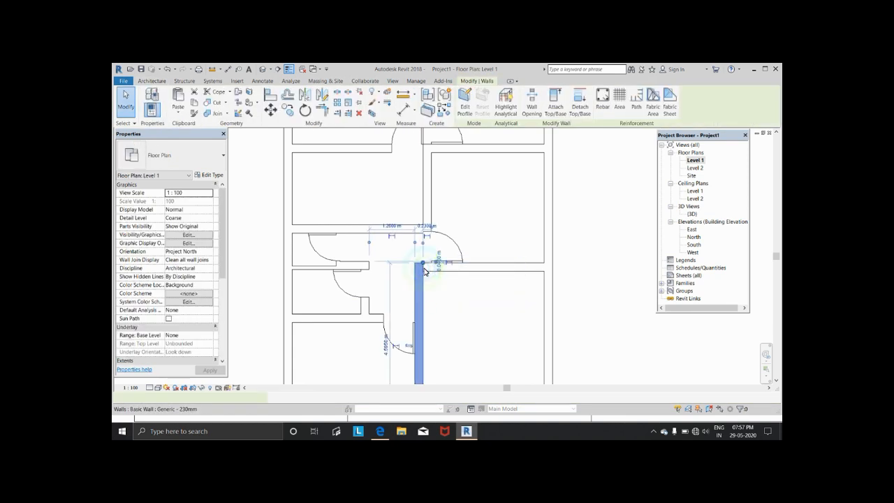
{"action": "left_click", "coordinate": [454, 178]}
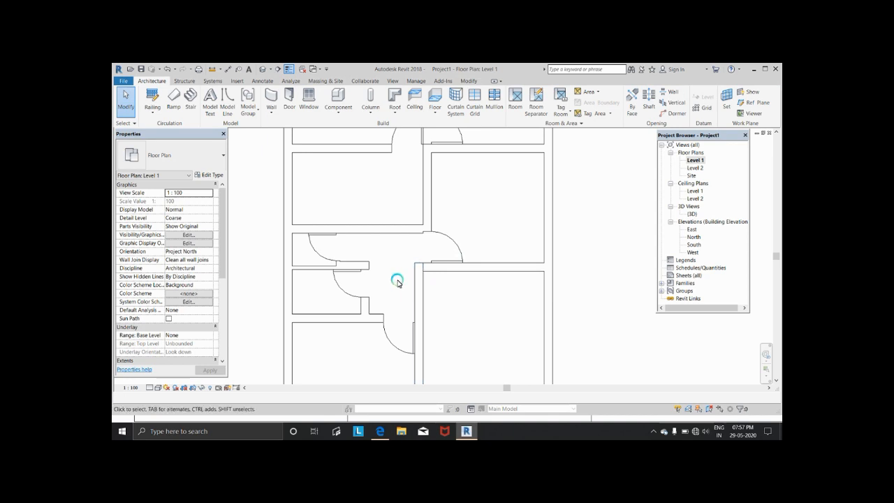
{"action": "left_click", "coordinate": [471, 81]}
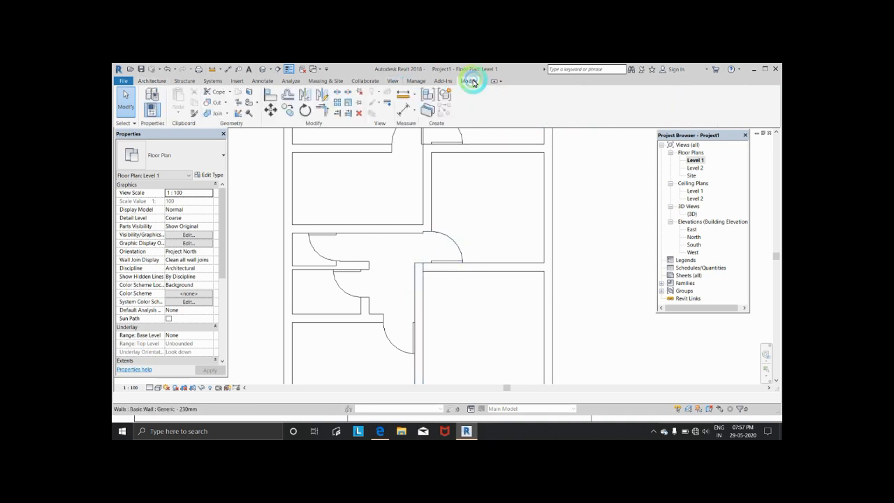
{"action": "left_click", "coordinate": [337, 93]}
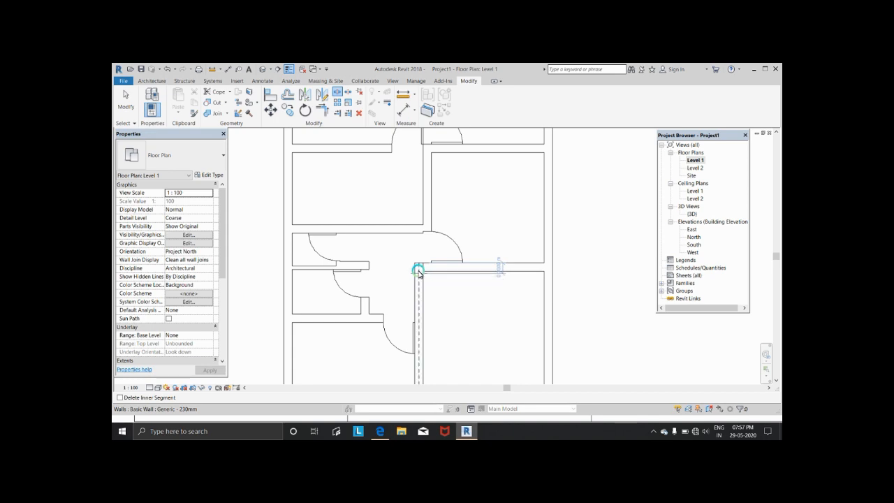
{"action": "scroll", "coordinate": [420, 272], "scroll_direction": "up", "scroll_amount": 5}
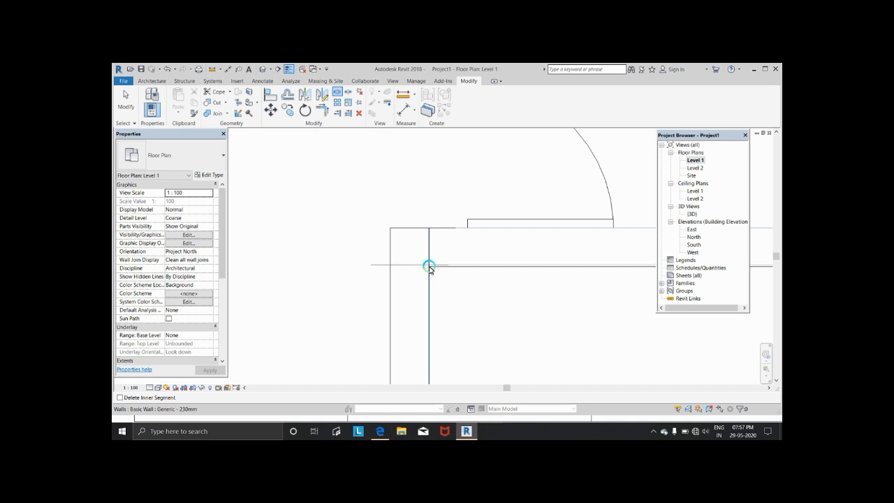
{"action": "left_click", "coordinate": [431, 271]}
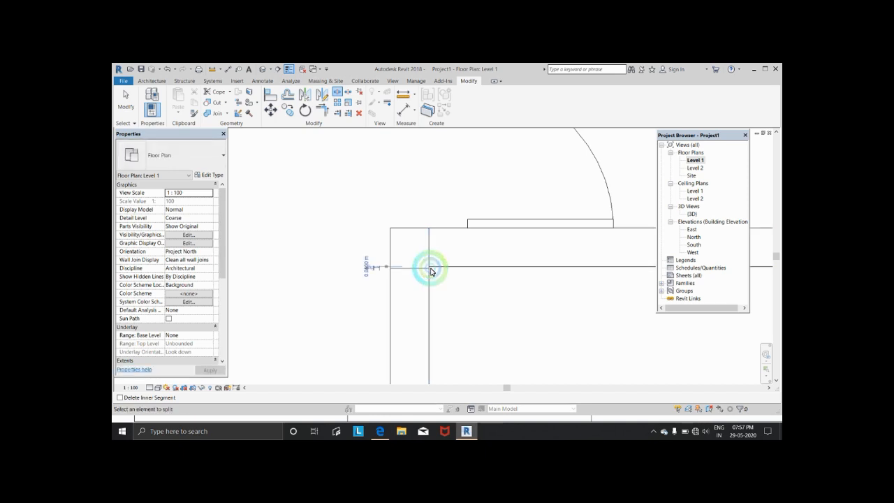
{"action": "scroll", "coordinate": [432, 274], "scroll_direction": "down", "scroll_amount": 4}
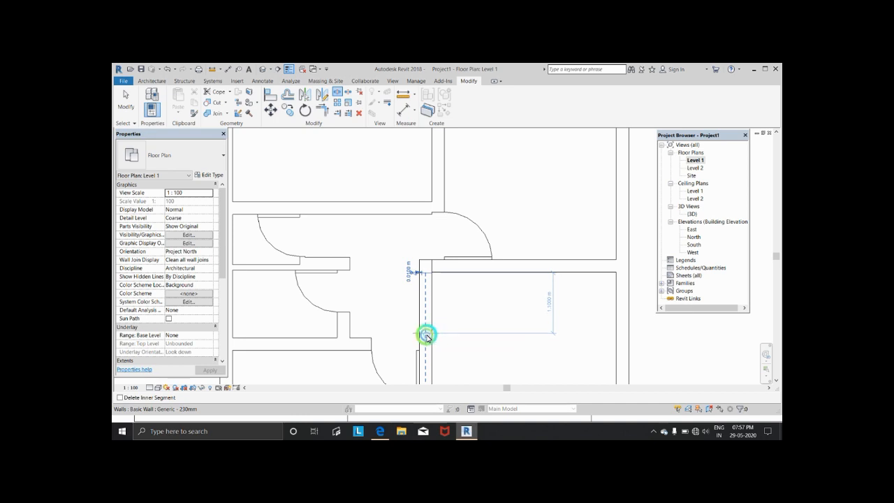
{"action": "left_click", "coordinate": [426, 334]}
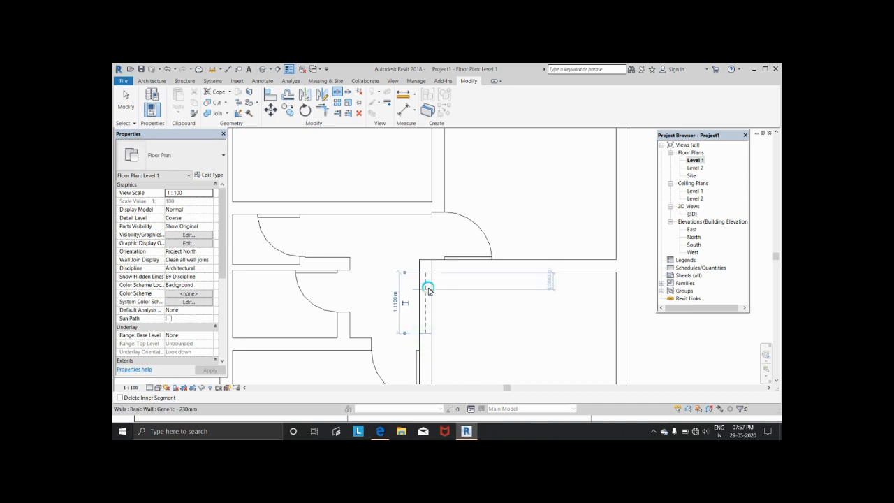
{"action": "key", "text": "Escape"}
{"action": "left_click", "coordinate": [431, 307]}
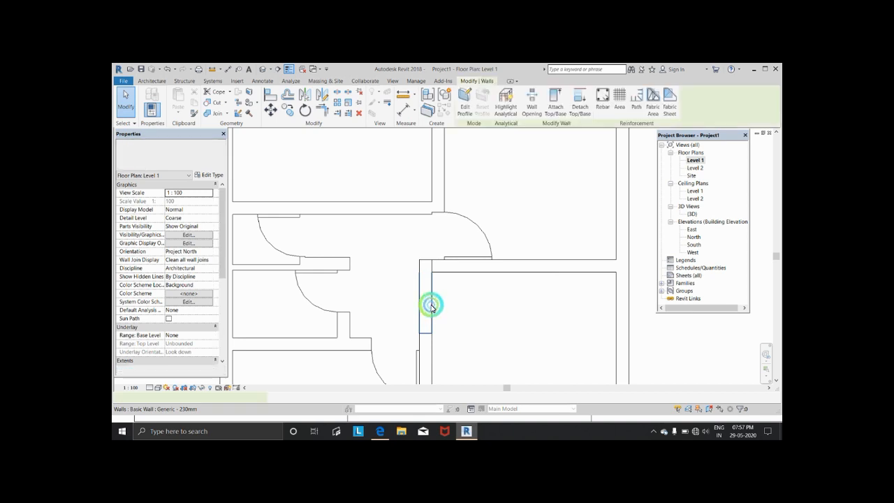
{"action": "key", "text": "Delete"}
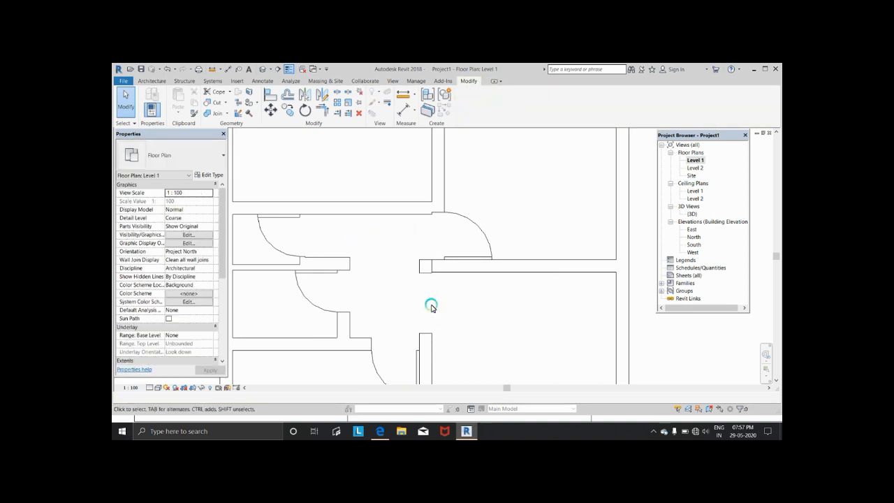
- Check the main door's position between the hall and the entrance on the ground floor plan in Edge, and return to Revit
{"action": "scroll", "coordinate": [451, 296], "scroll_direction": "down", "scroll_amount": 3}
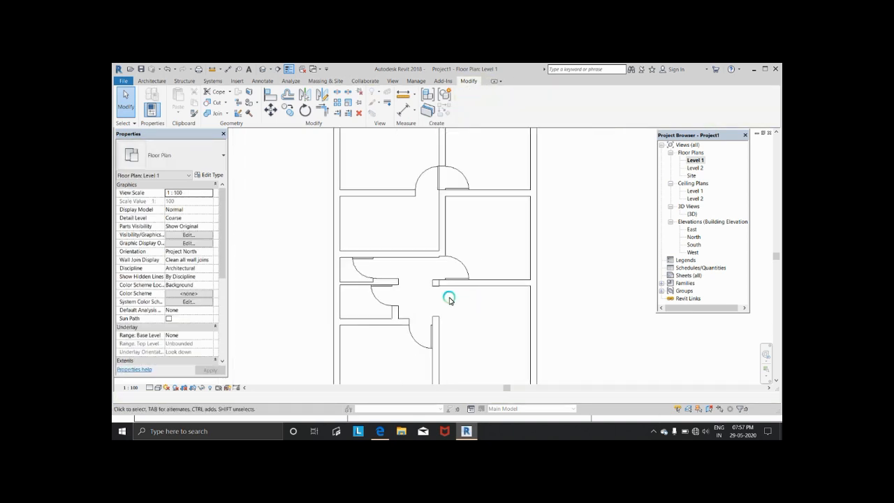
{"action": "scroll", "coordinate": [449, 299], "scroll_direction": "down", "scroll_amount": 2}
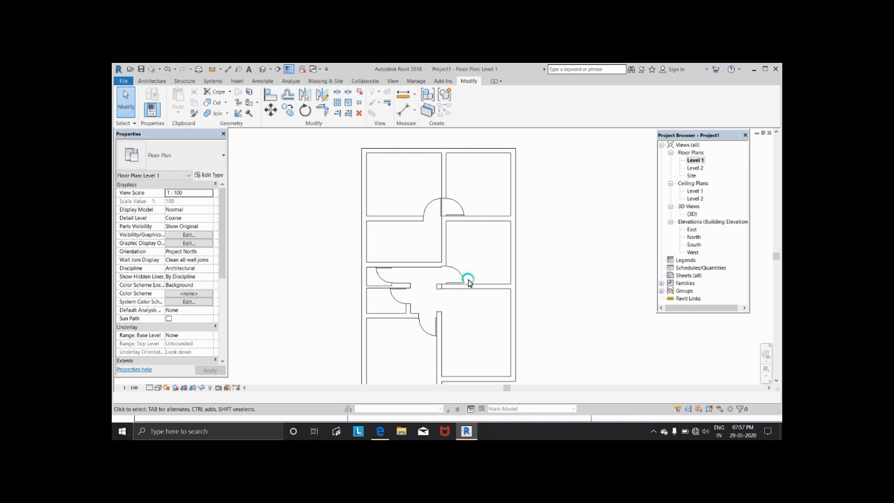
{"action": "scroll", "coordinate": [467, 318], "scroll_direction": "down", "scroll_amount": 2}
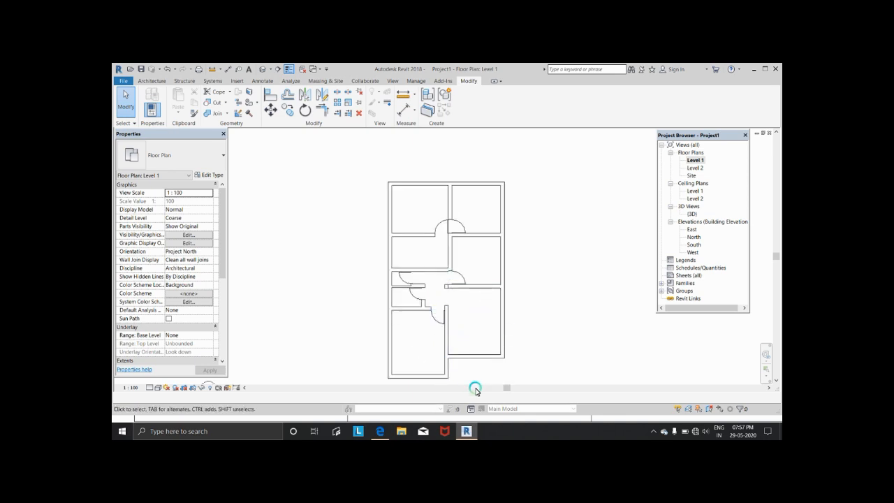
{"action": "left_click", "coordinate": [380, 431]}
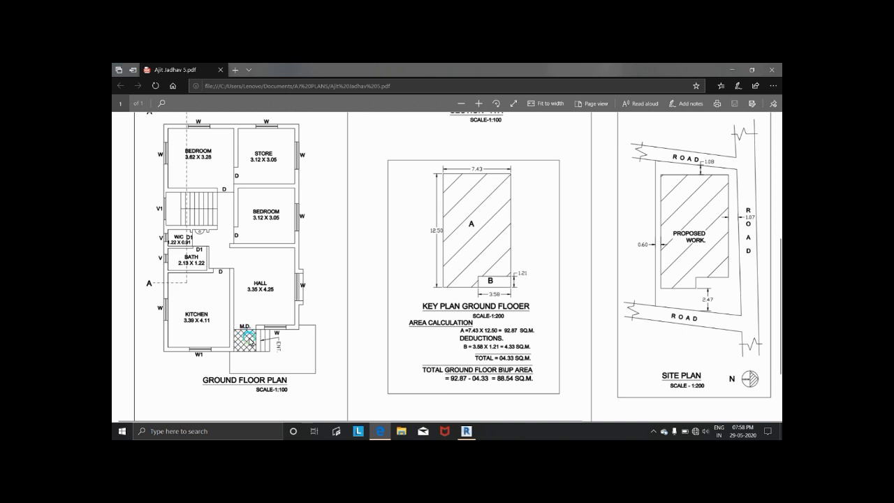
{"action": "left_click", "coordinate": [470, 430]}
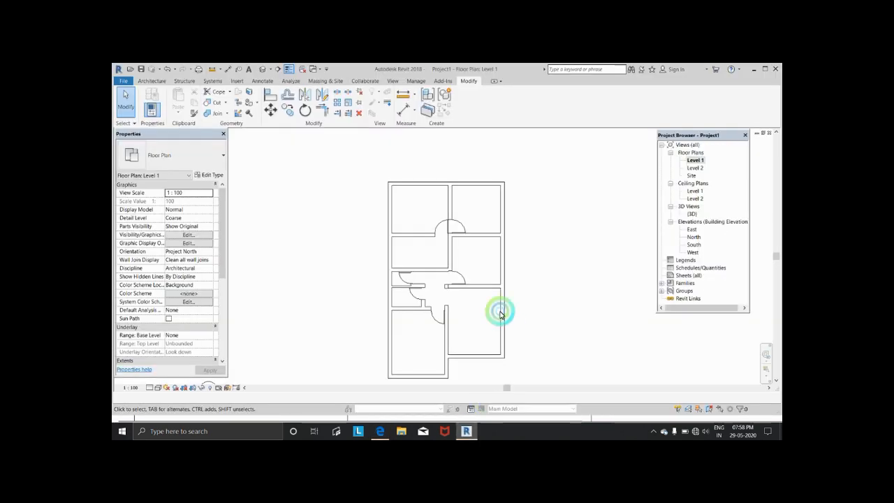
- Start loading a door family for the main door and browse the India library to its Residential doors folder
{"action": "left_click", "coordinate": [197, 176]}
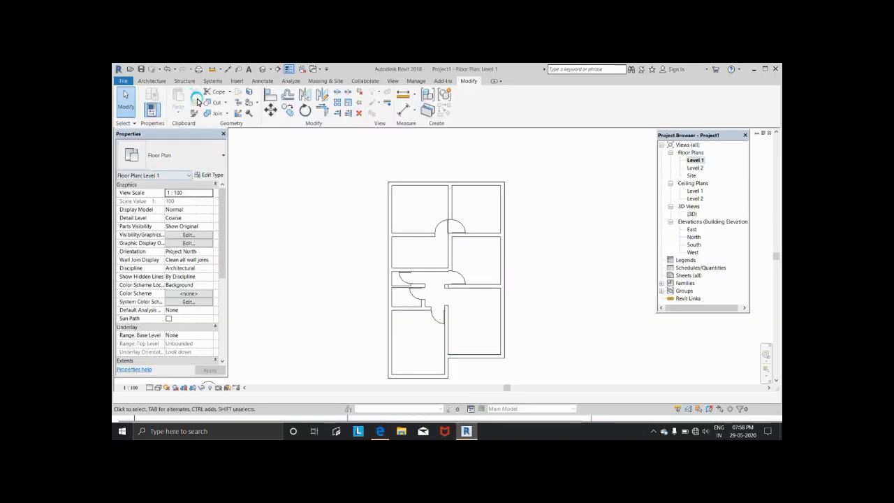
{"action": "left_click", "coordinate": [152, 81]}
{"action": "left_click", "coordinate": [300, 104]}
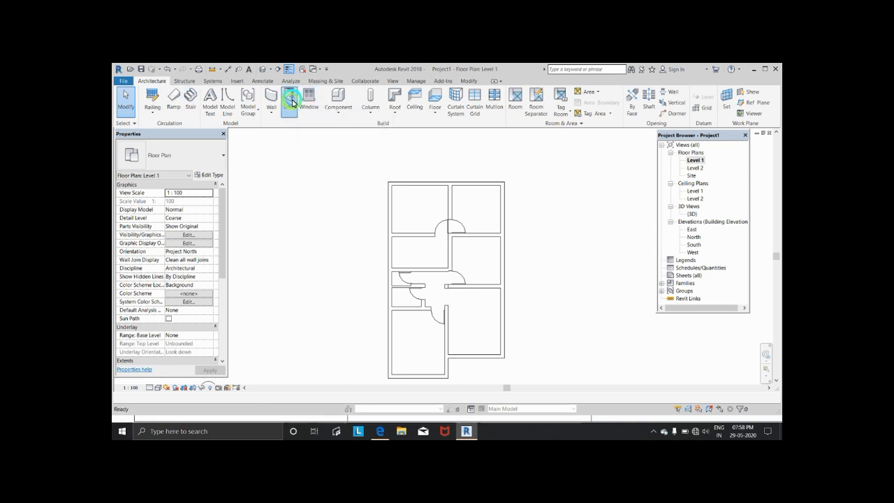
{"action": "left_click", "coordinate": [289, 103]}
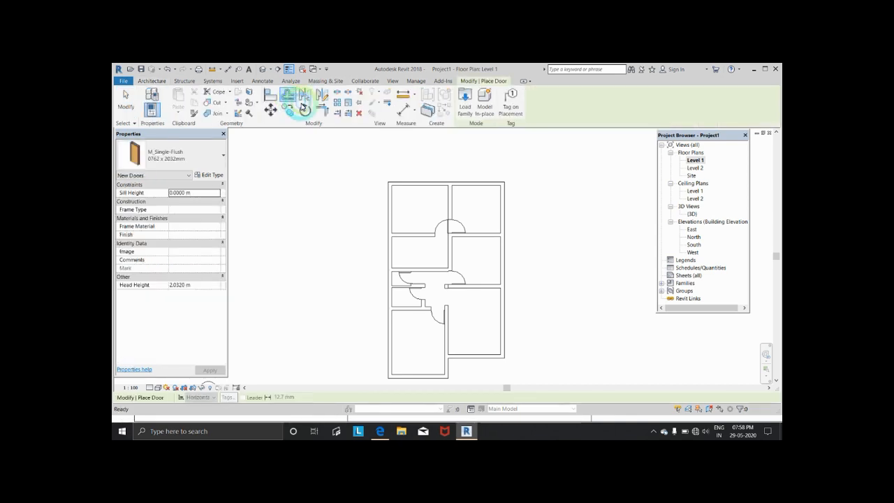
{"action": "left_click", "coordinate": [467, 105]}
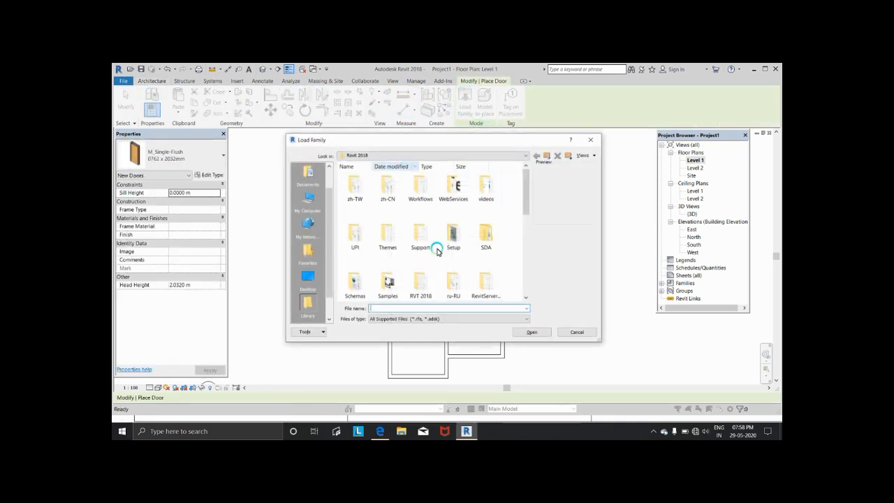
{"action": "double_click", "coordinate": [420, 286]}
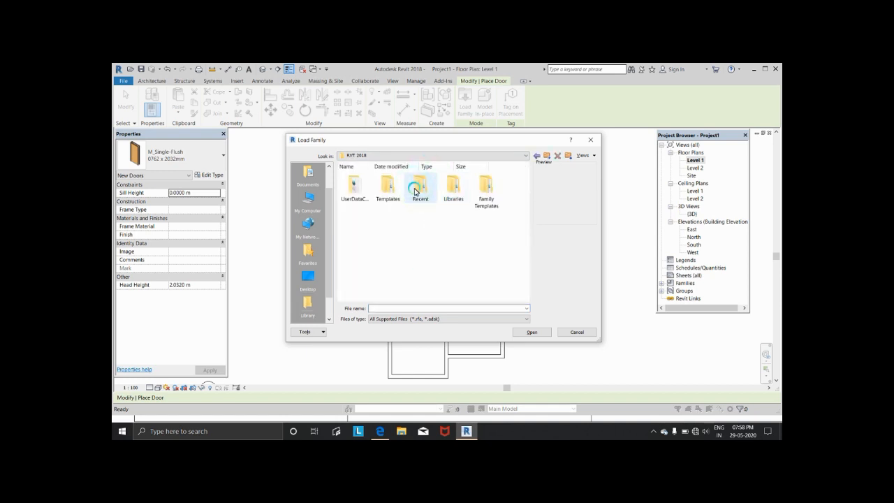
{"action": "double_click", "coordinate": [448, 197]}
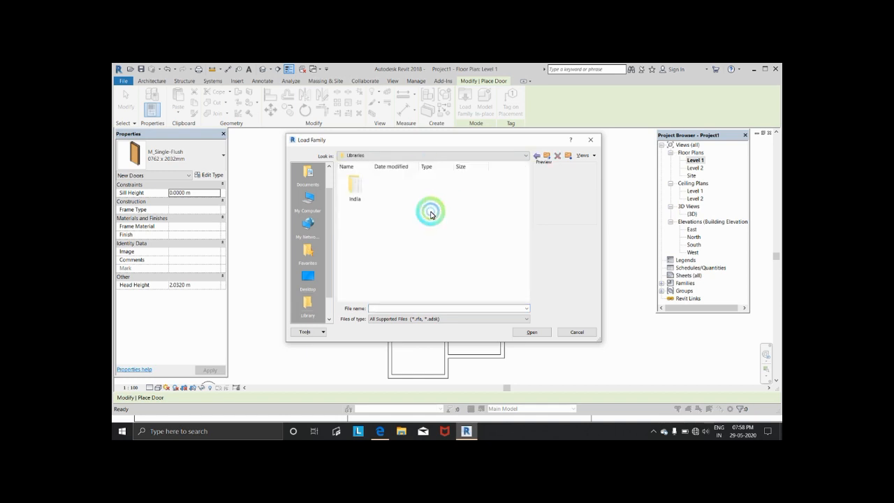
{"action": "double_click", "coordinate": [355, 187]}
{"action": "scroll", "coordinate": [466, 241], "scroll_direction": "down", "scroll_amount": 5}
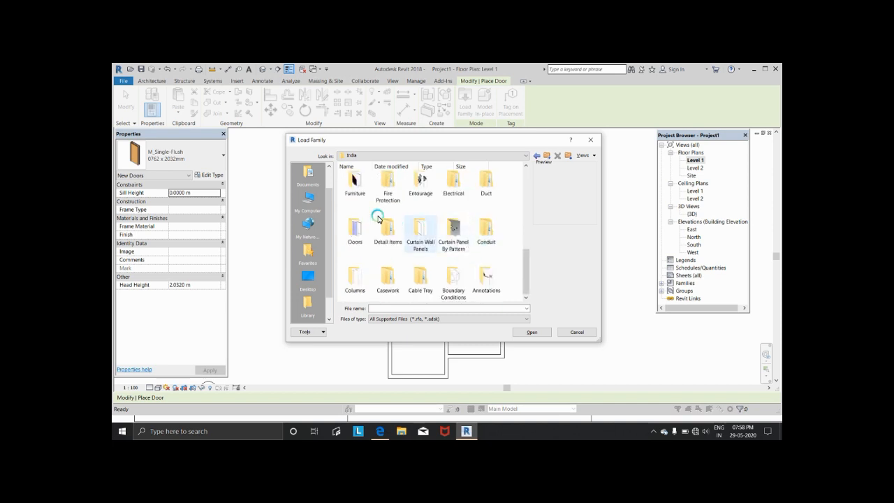
{"action": "double_click", "coordinate": [352, 225]}
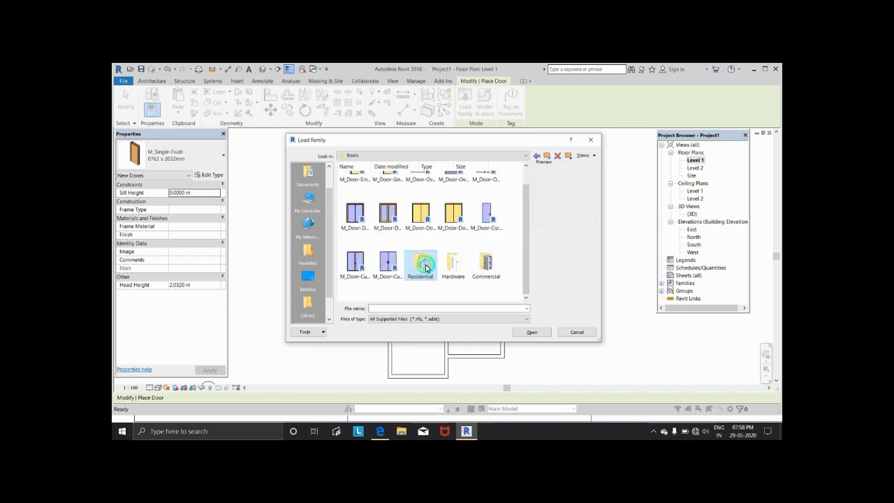
{"action": "double_click", "coordinate": [423, 264]}
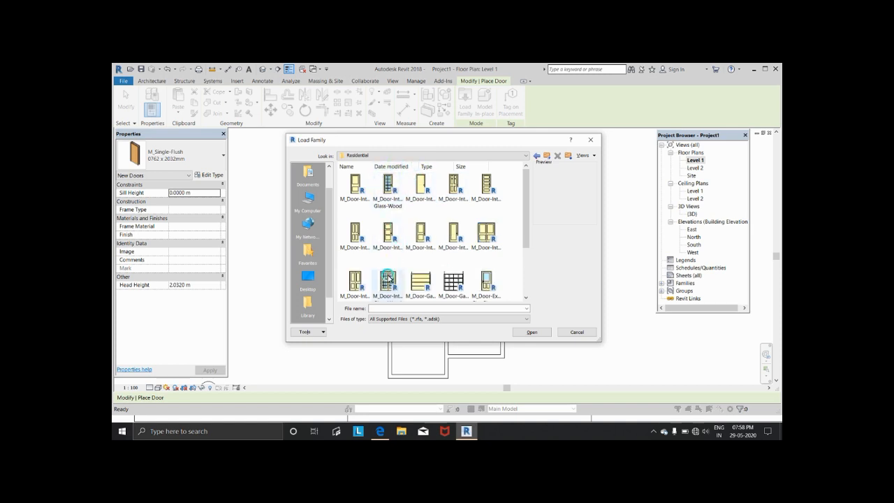
- Load the M_Door-Interior-Double-Full Glass-Wood family with its 1500 x 2100mm type
{"action": "scroll", "coordinate": [482, 280], "scroll_direction": "down", "scroll_amount": 3}
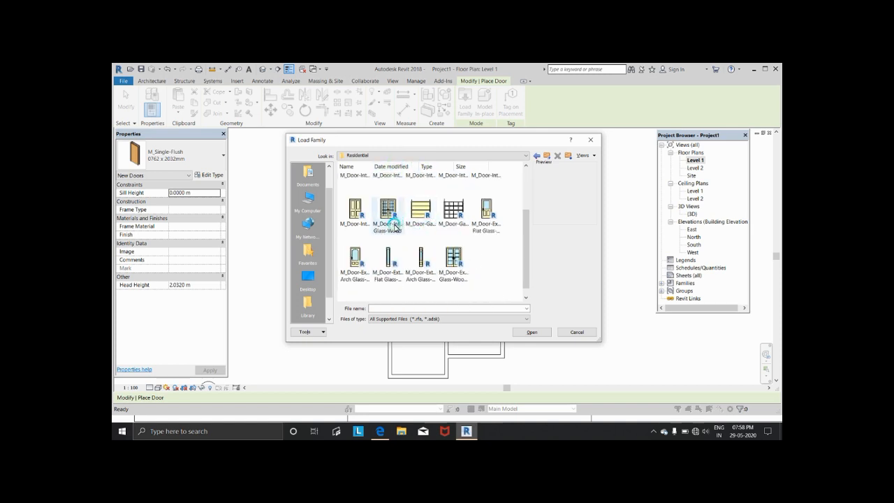
{"action": "scroll", "coordinate": [395, 225], "scroll_direction": "up", "scroll_amount": 3}
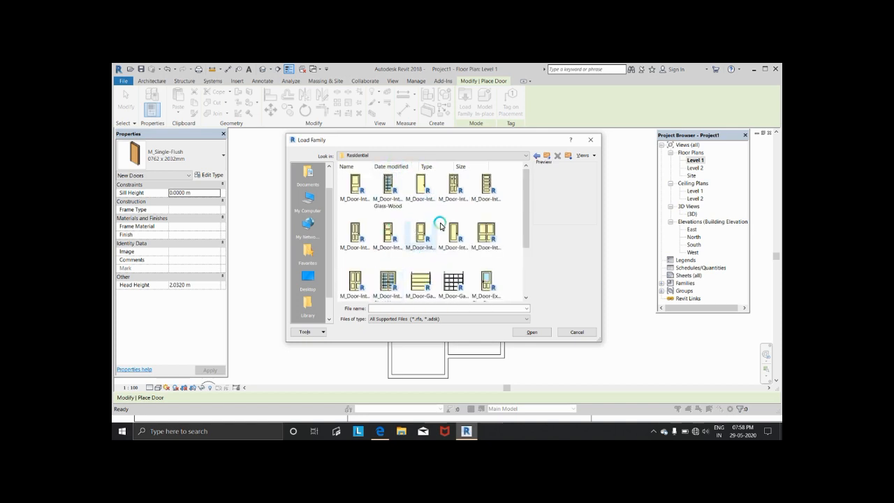
{"action": "left_click", "coordinate": [391, 280]}
{"action": "left_click", "coordinate": [517, 333]}
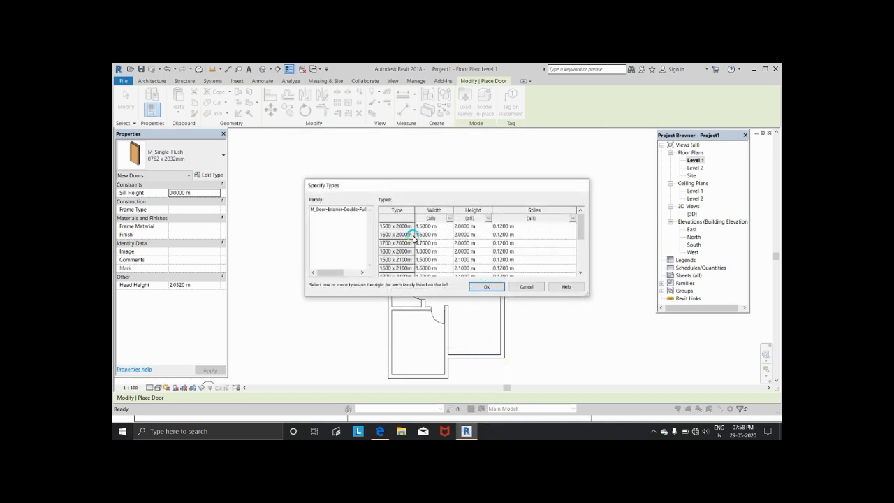
{"action": "left_click", "coordinate": [385, 261]}
{"action": "left_click", "coordinate": [485, 286]}
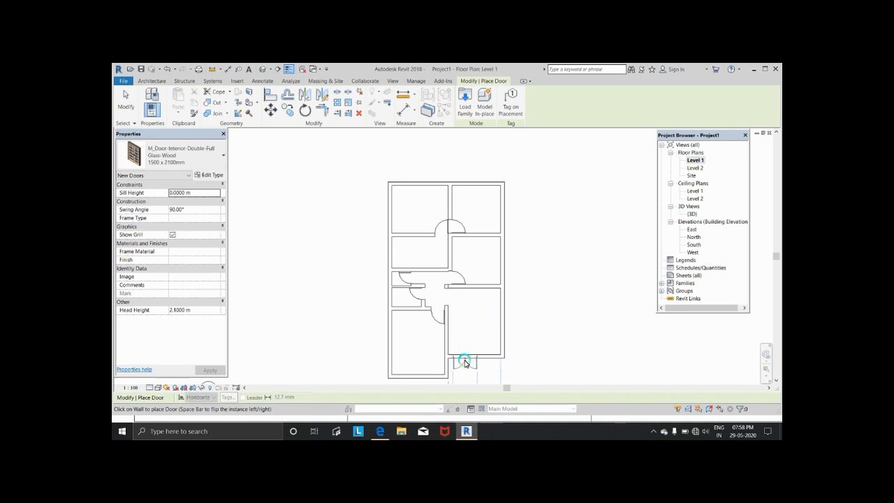
- Place the double glass-wood door in the hall's lower wall near the kitchen corner, opening outward to the entrance
{"action": "left_click", "coordinate": [463, 362]}
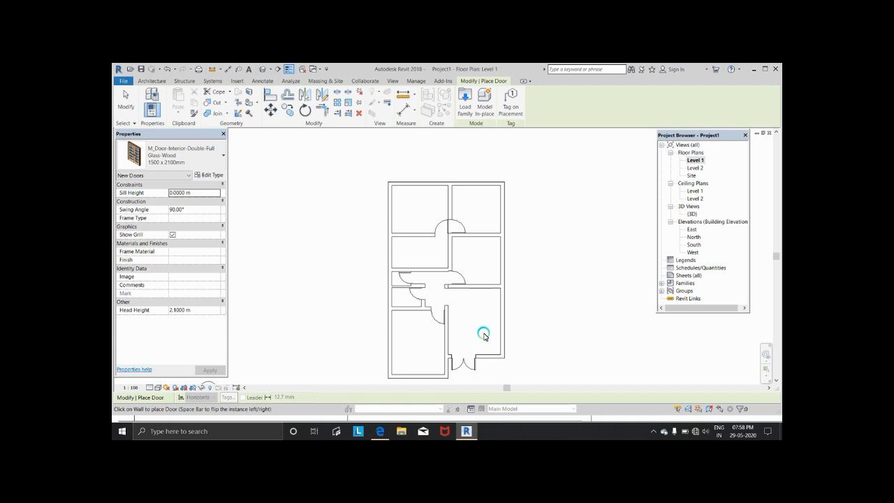
{"action": "key", "text": "Escape"}
{"action": "key", "text": "Escape"}
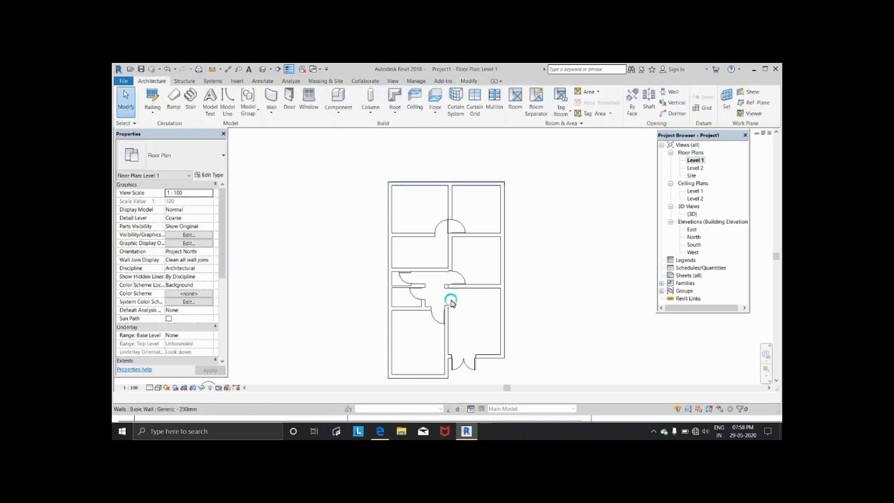
- Following the PDF plan in Edge, outline the entrance in Revit with model lines 3.58 m from the kitchen's outer corner and up to the hall's corner
{"action": "middle_click_drag", "start_coordinate": [470, 339], "coordinate": [441, 320]}
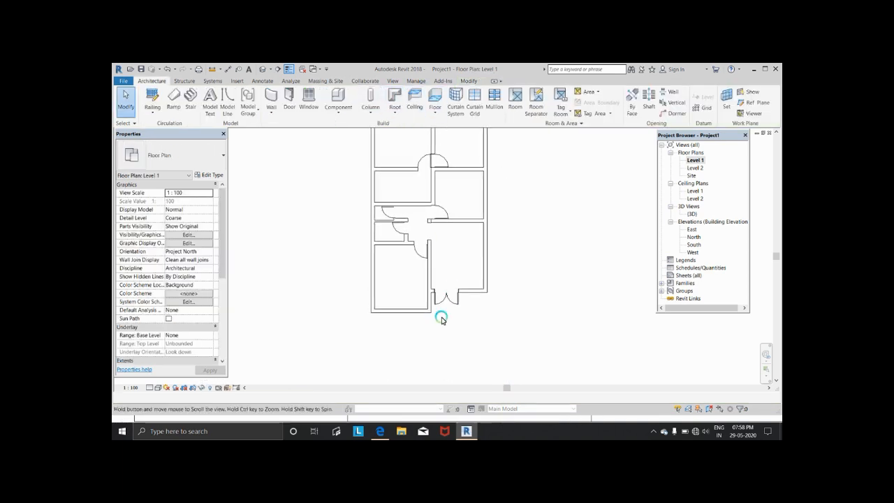
{"action": "left_click", "coordinate": [380, 431]}
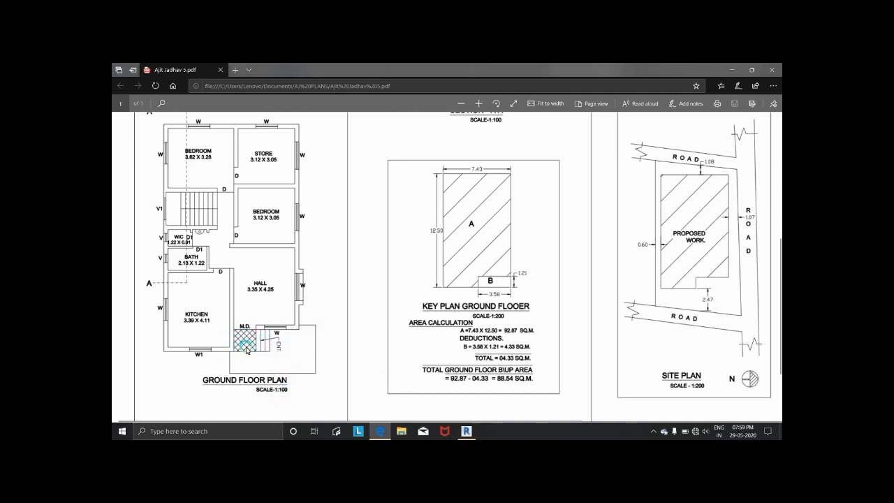
{"action": "left_click", "coordinate": [467, 431]}
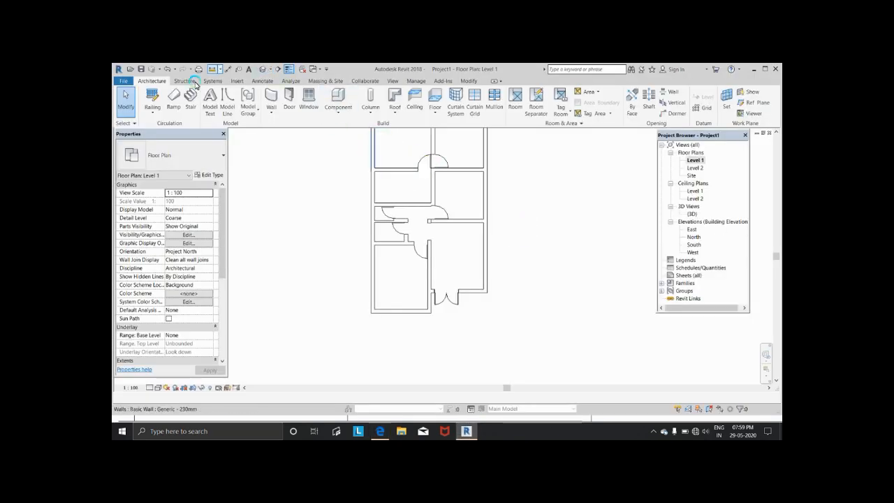
{"action": "left_click", "coordinate": [229, 100]}
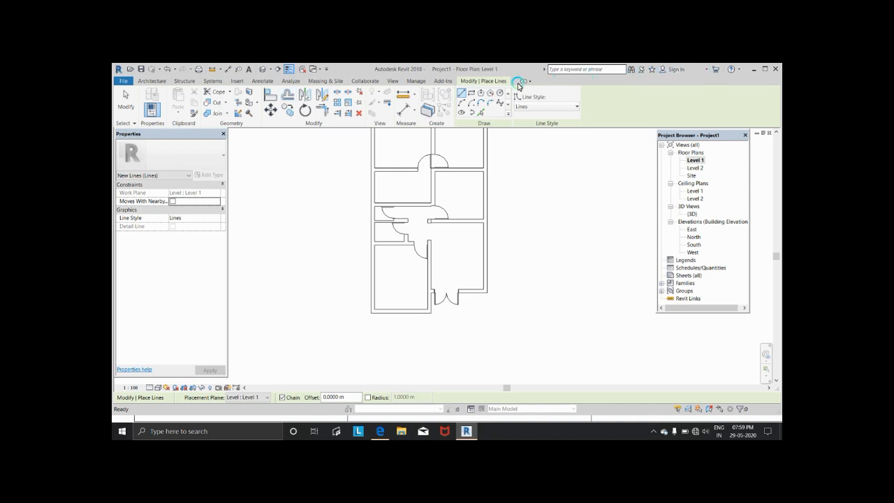
{"action": "left_click", "coordinate": [433, 314]}
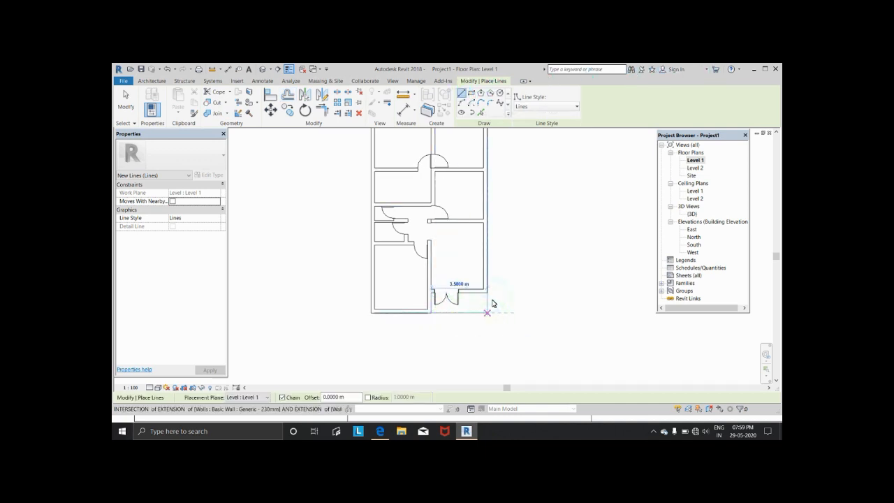
{"action": "left_click", "coordinate": [486, 312]}
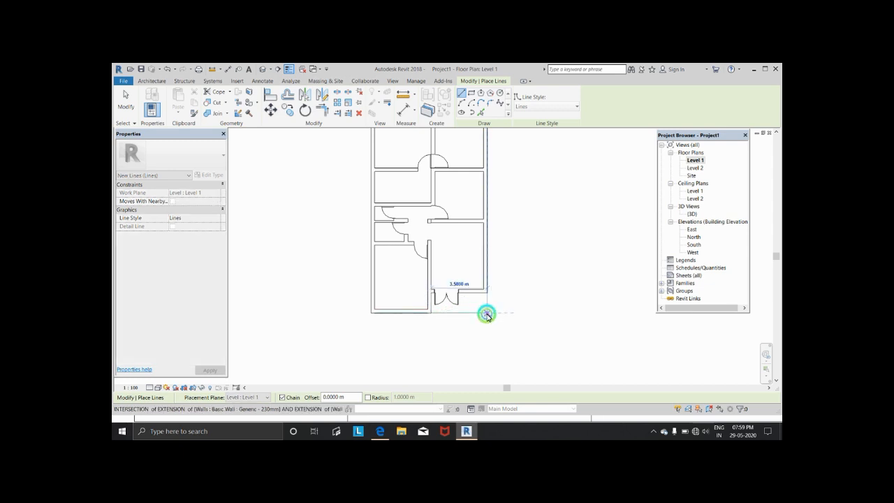
{"action": "left_click", "coordinate": [487, 291]}
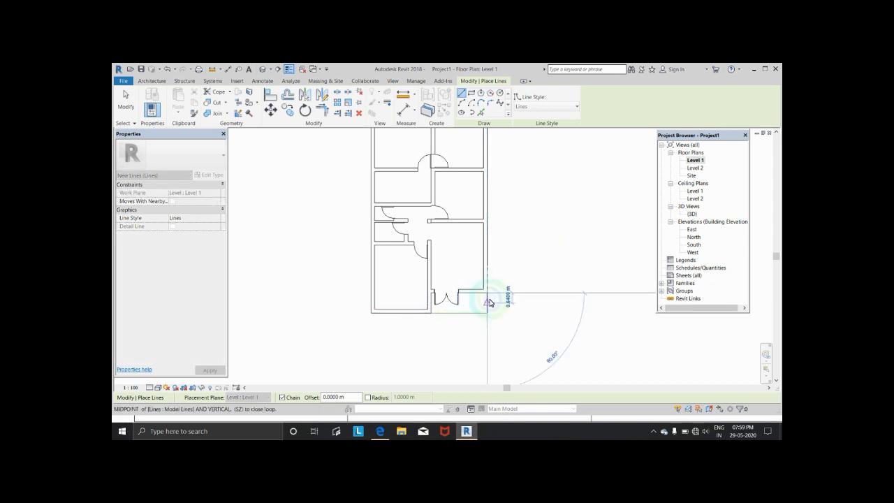
{"action": "key", "text": "Escape"}
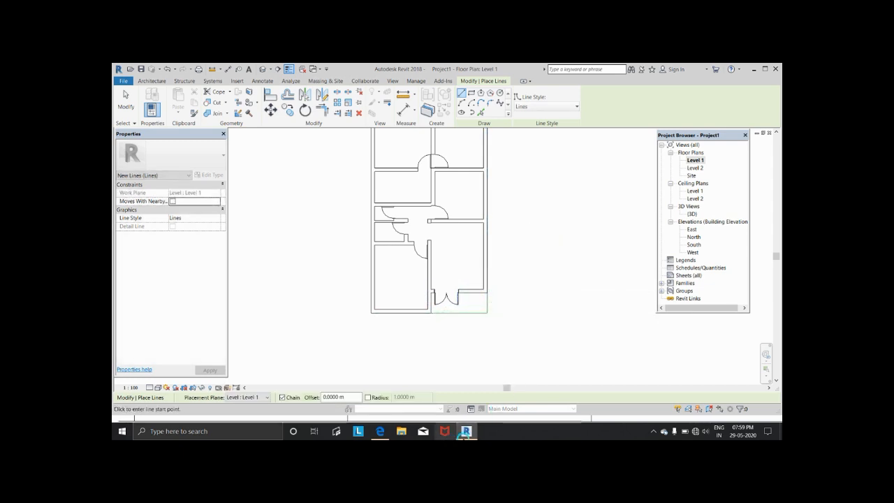
- Check the entrance steps in the Edge plan, and sketch a 0.75 m, four-riser stair run in Revit inward from the entrance outline's outer corner
{"action": "left_click", "coordinate": [381, 431]}
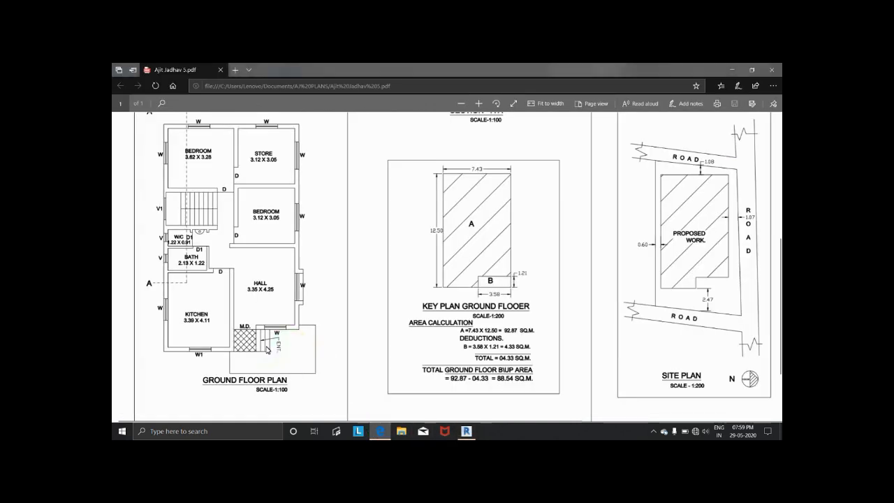
{"action": "left_click", "coordinate": [467, 432]}
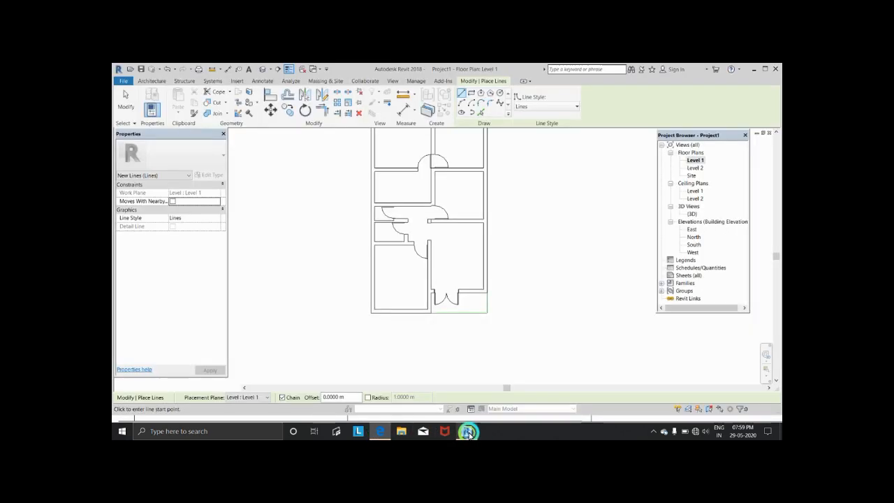
{"action": "key", "text": "Escape"}
{"action": "key", "text": "Escape"}
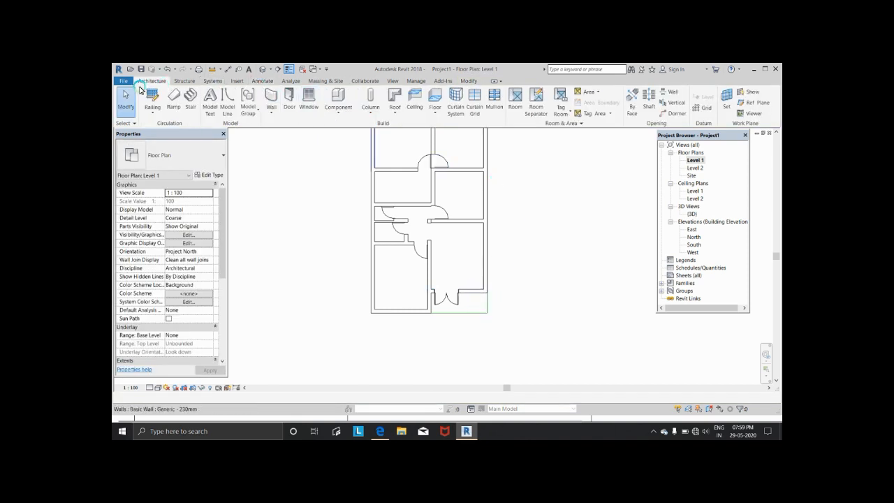
{"action": "left_click", "coordinate": [188, 100]}
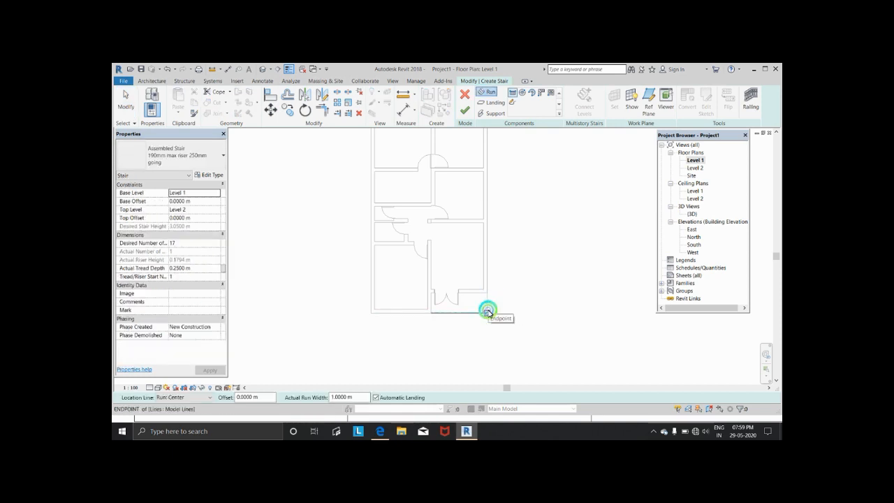
{"action": "left_click", "coordinate": [487, 310]}
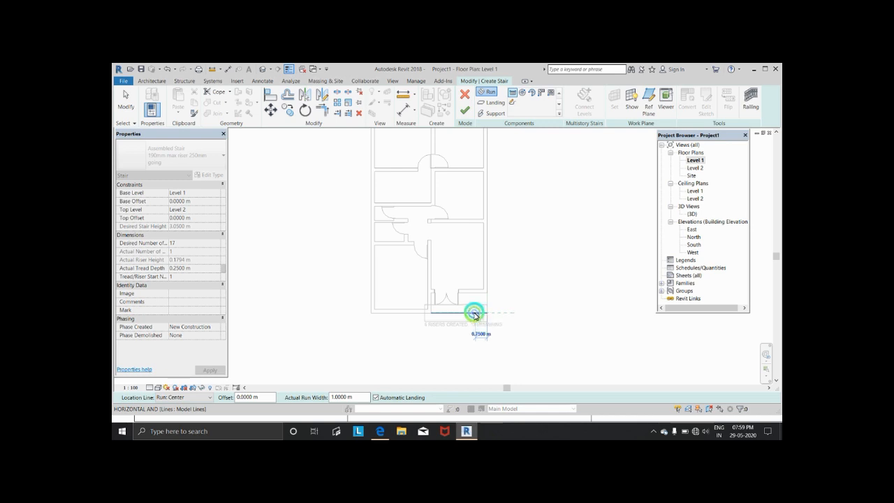
{"action": "left_click", "coordinate": [475, 314]}
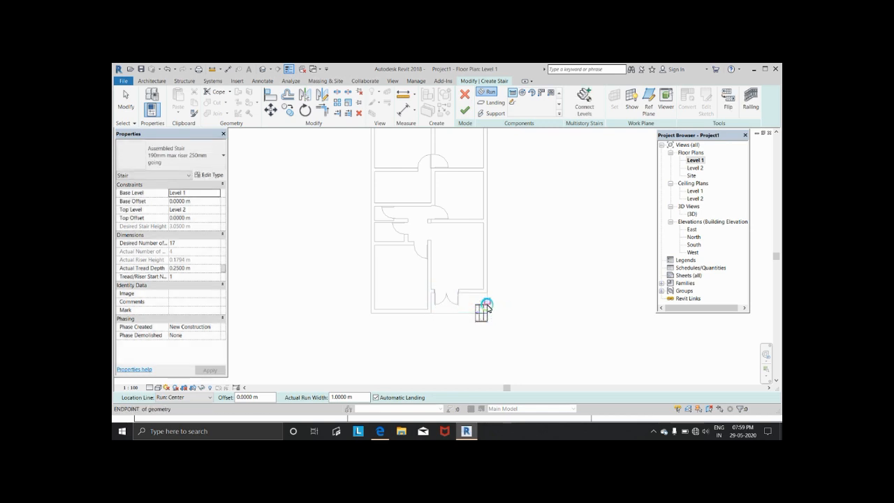
- Extend the stair run's upper edge to the hall's outer wall, making the run about 1.73 m wide
{"action": "key", "text": "Escape"}
{"action": "left_click", "coordinate": [482, 307]}
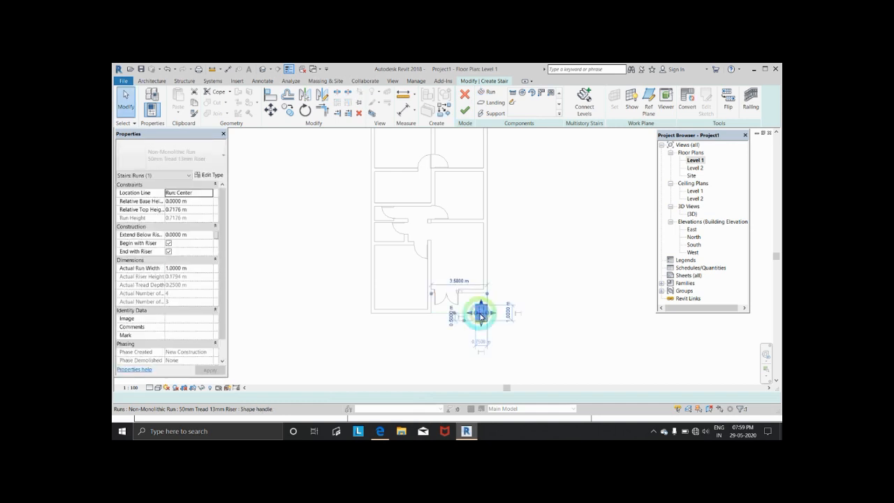
{"action": "left_click", "coordinate": [482, 303]}
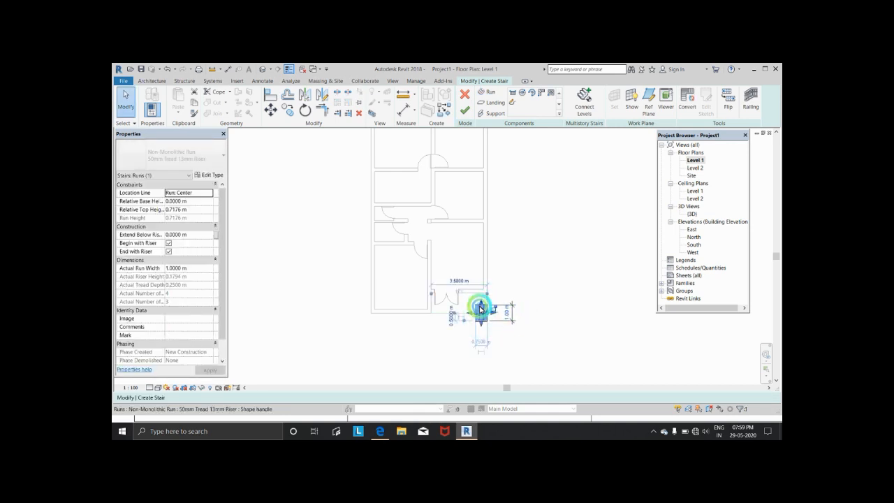
{"action": "mouse_move", "coordinate": [481, 303]}
{"action": "left_mouse_down"}
{"action": "mouse_move", "coordinate": [477, 318]}
{"action": "mouse_move", "coordinate": [484, 291]}
{"action": "left_mouse_up"}
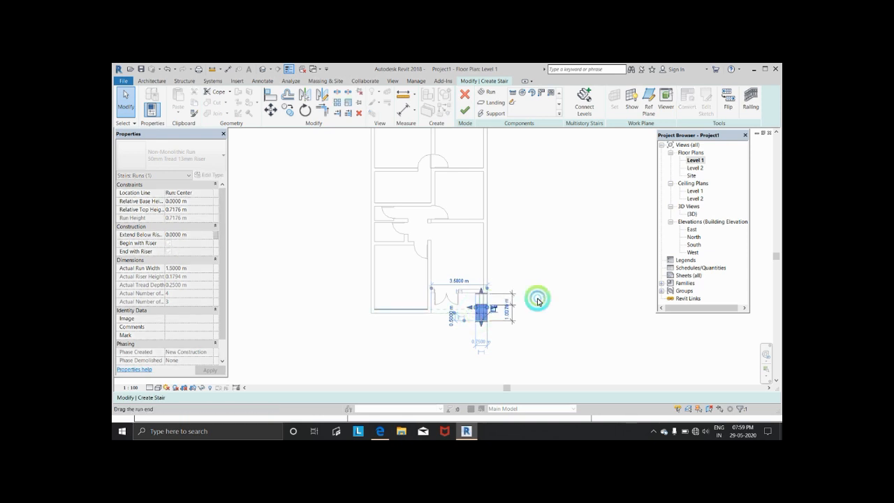
{"action": "left_click", "coordinate": [554, 282]}
- Narrow the entrance stair run to 1.23 m between the hall wall and entrance outline, and shift it toward the main door at 0.75 m long
{"action": "left_click", "coordinate": [483, 320]}
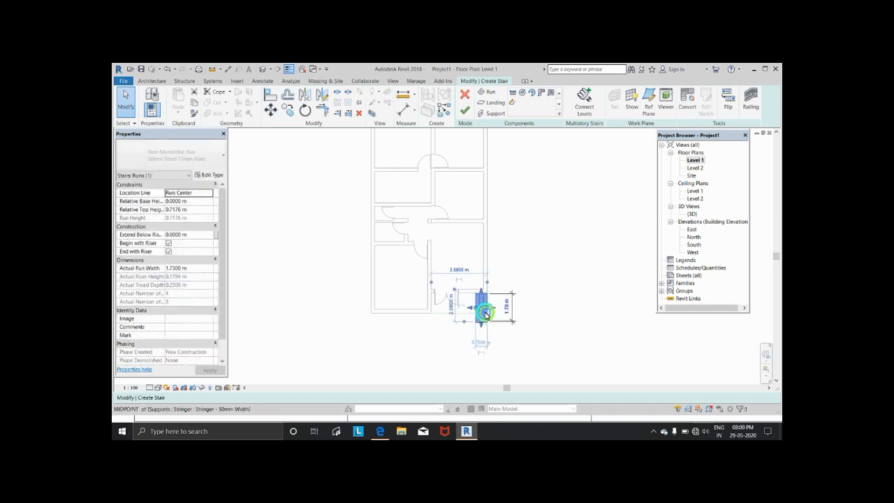
{"action": "mouse_move", "coordinate": [484, 309]}
{"action": "left_mouse_down"}
{"action": "mouse_move", "coordinate": [498, 312]}
{"action": "mouse_move", "coordinate": [471, 306]}
{"action": "left_mouse_up"}
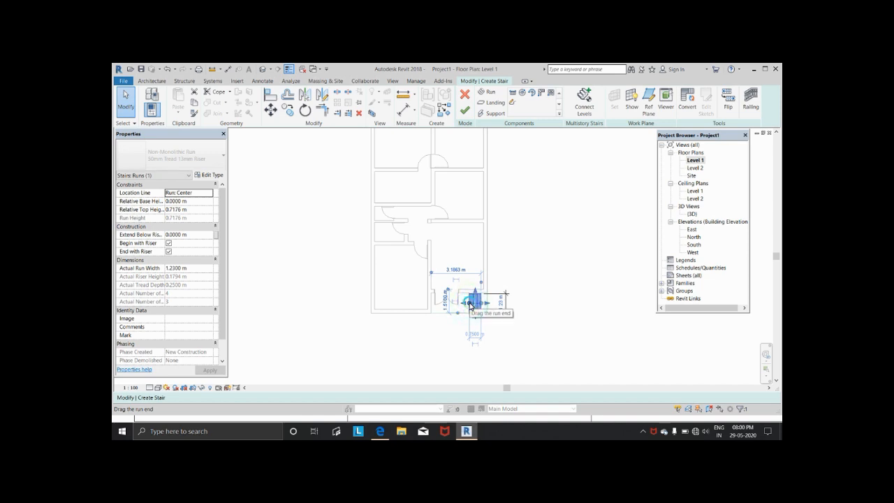
{"action": "left_click", "coordinate": [470, 306]}
{"action": "left_click_drag", "start_coordinate": [466, 306], "coordinate": [479, 305]}
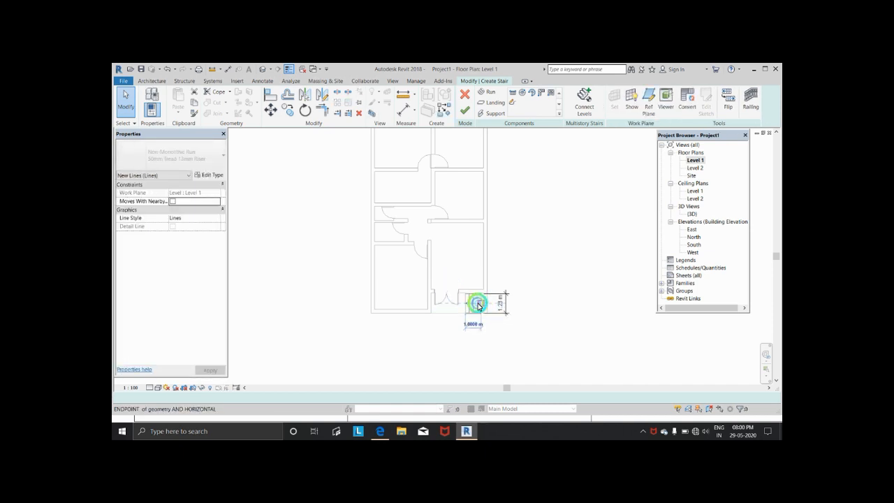
{"action": "scroll", "coordinate": [482, 306], "scroll_direction": "up", "scroll_amount": 3}
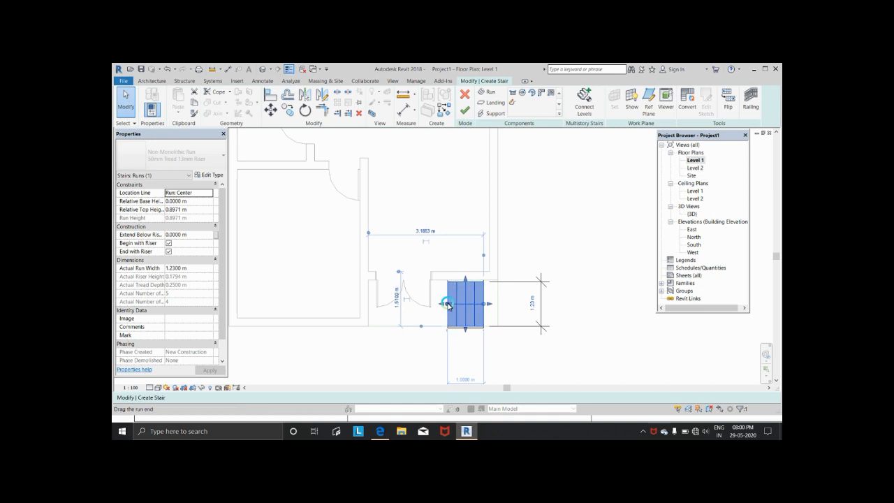
{"action": "left_click_drag", "start_coordinate": [451, 306], "coordinate": [434, 305]}
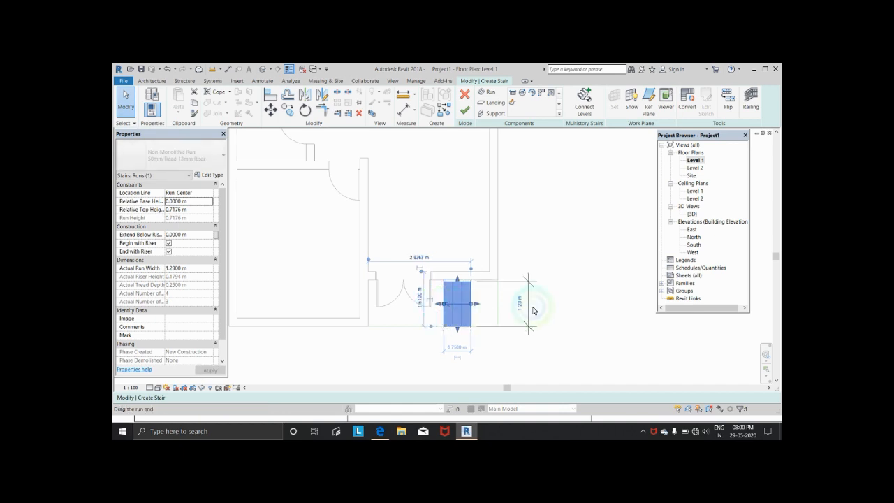
{"action": "left_click", "coordinate": [574, 280]}
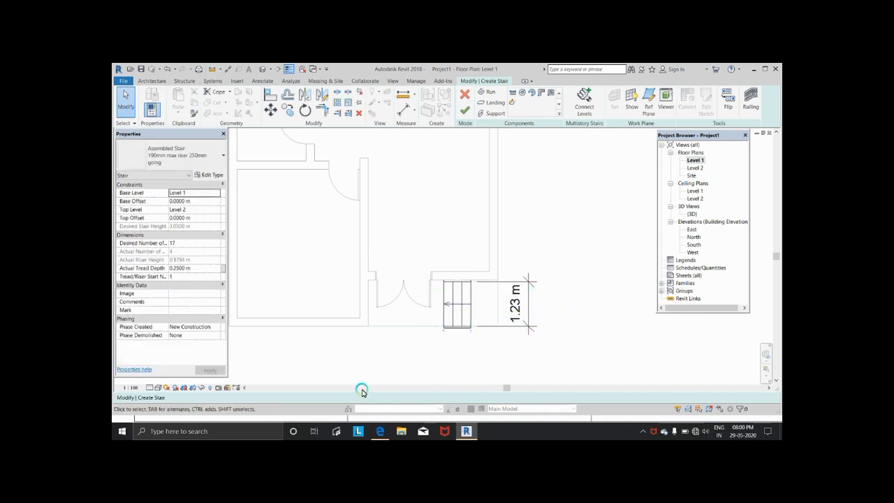
- Check the entrance steps on the PDF ground floor plan in Edge, and finish the stair in Revit
{"action": "left_click", "coordinate": [380, 431]}
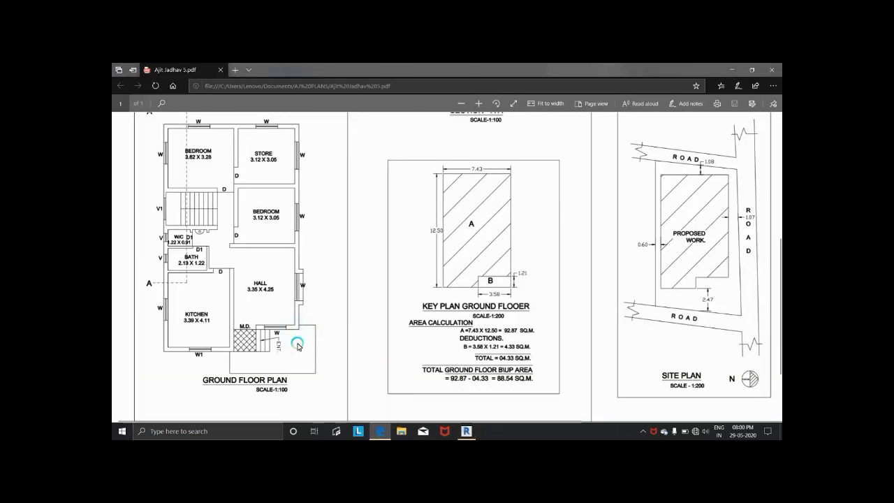
{"action": "scroll", "coordinate": [424, 370], "scroll_direction": "down", "scroll_amount": 2}
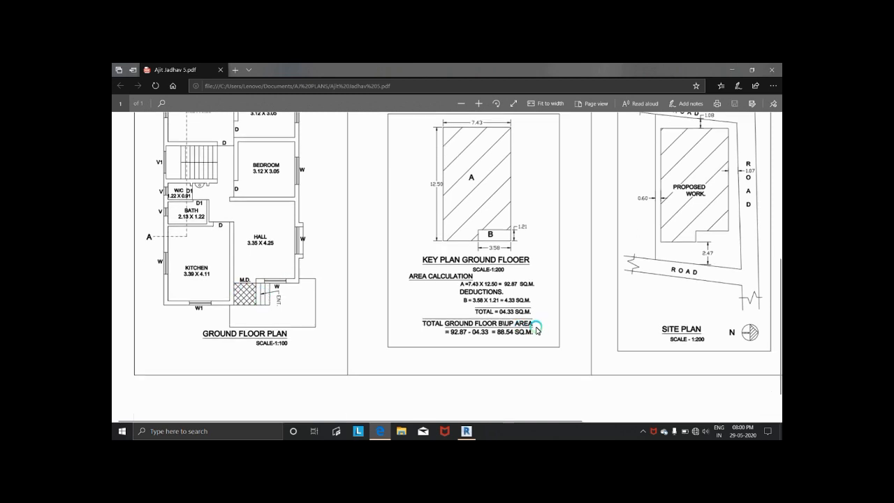
{"action": "left_click", "coordinate": [465, 431]}
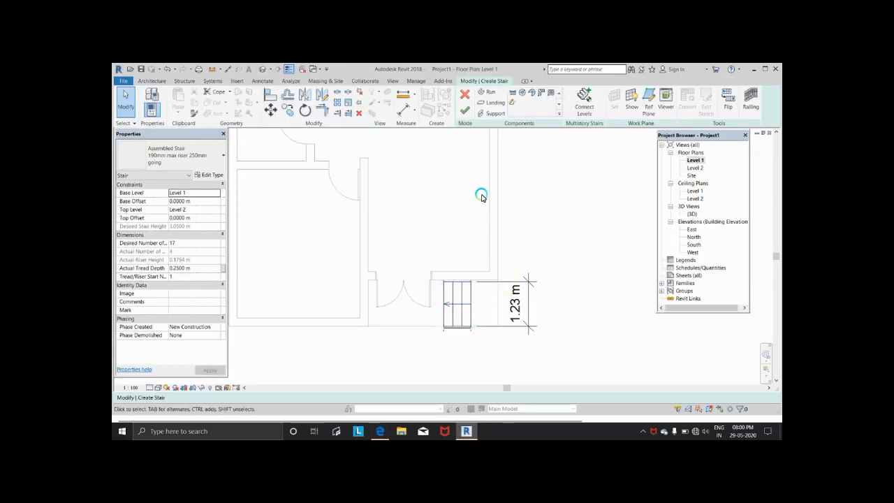
{"action": "left_click", "coordinate": [464, 111]}
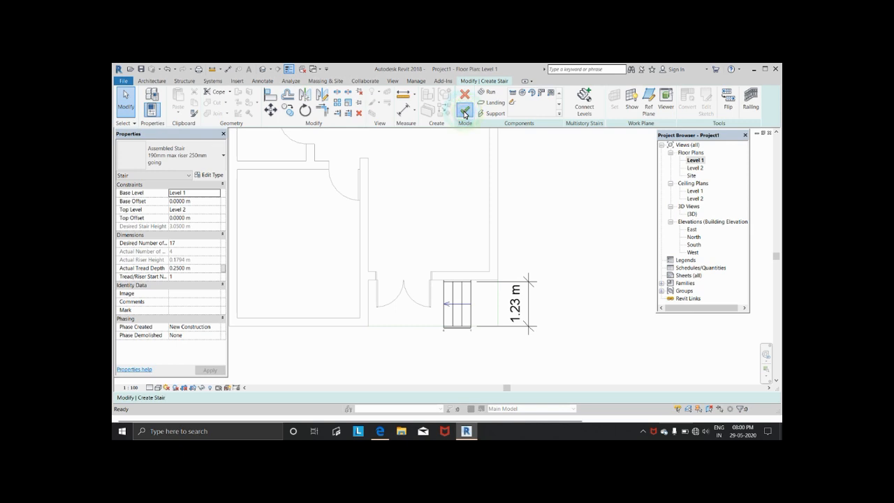
{"action": "scroll", "coordinate": [503, 222], "scroll_direction": "down", "scroll_amount": 2}
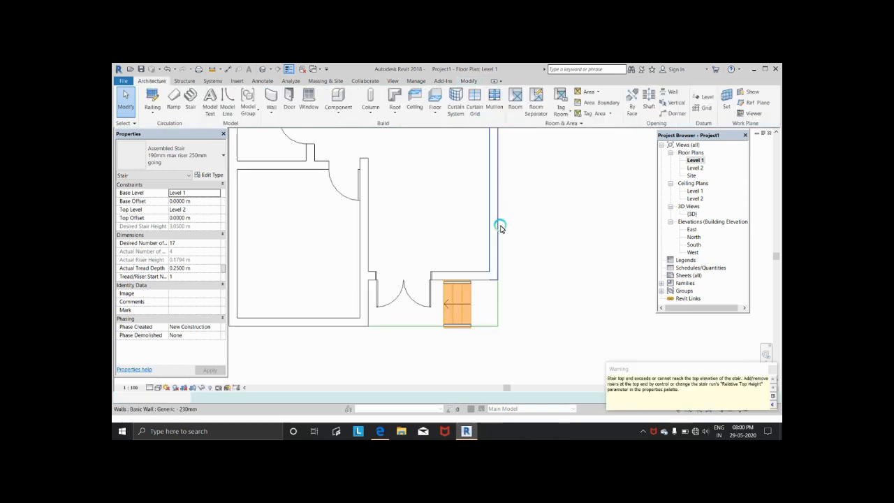
{"action": "scroll", "coordinate": [558, 263], "scroll_direction": "down", "scroll_amount": 3}
{"action": "left_click", "coordinate": [579, 224]}
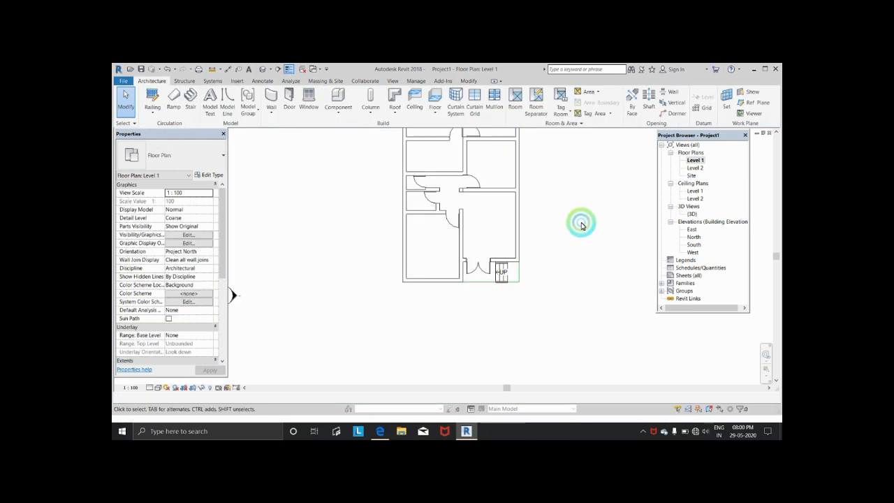
{"action": "middle_click_drag", "start_coordinate": [571, 276], "coordinate": [565, 298]}
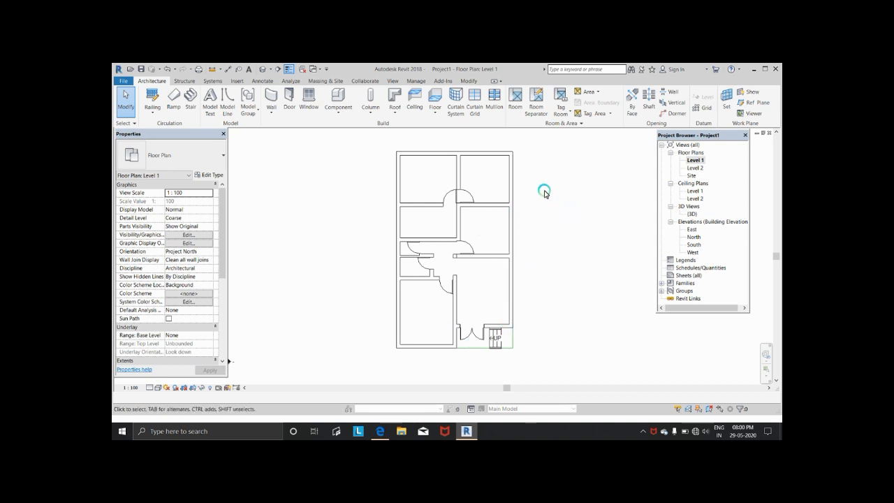
- Create a Generic 150mm floor on Level 1 with boundary lines around the house's outer walls, including the entrance corner
{"action": "left_click", "coordinate": [435, 97]}
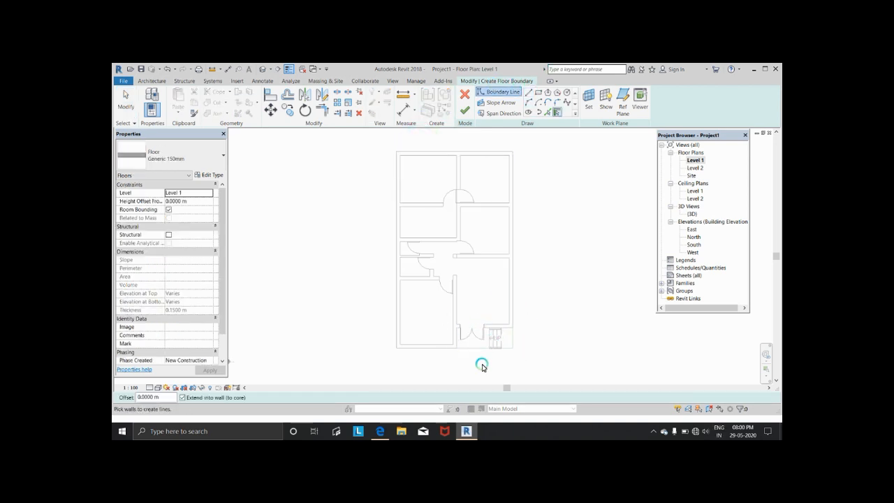
{"action": "left_click", "coordinate": [539, 94]}
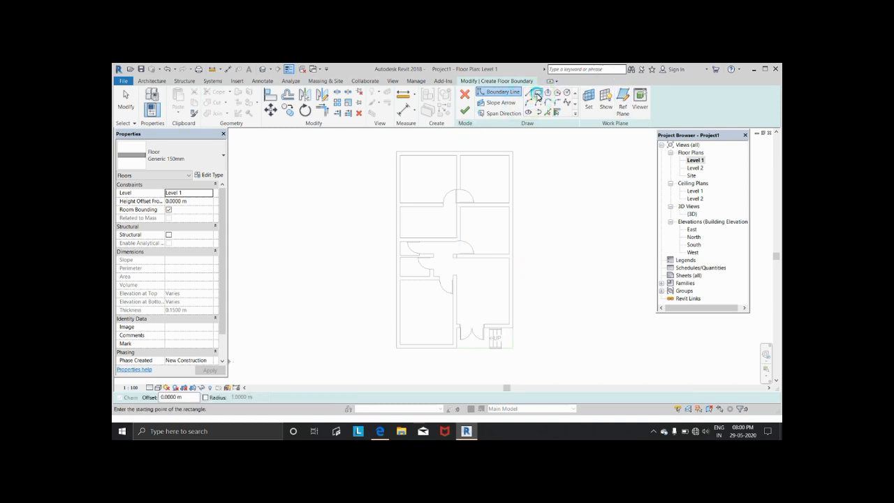
{"action": "left_click", "coordinate": [529, 93]}
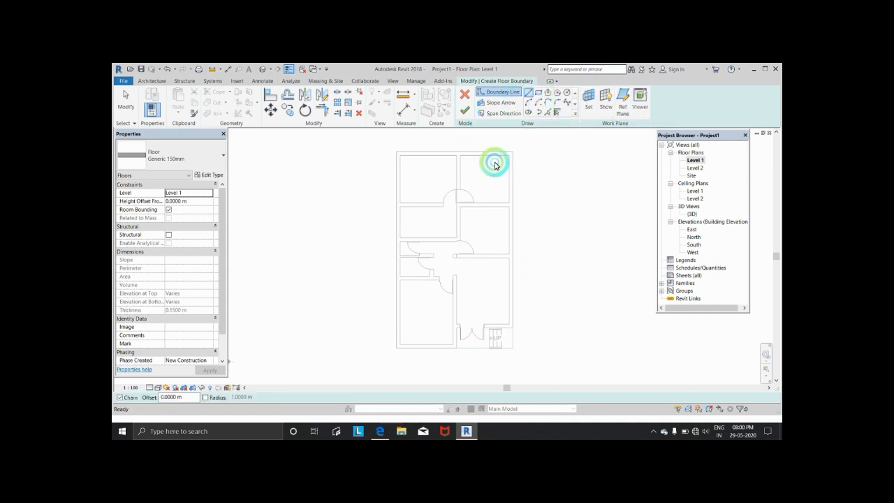
{"action": "left_click", "coordinate": [396, 151]}
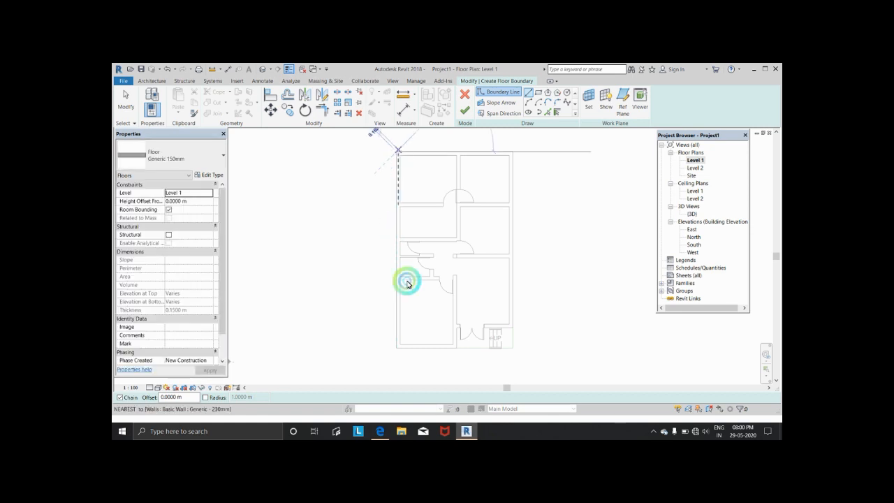
{"action": "left_click", "coordinate": [395, 348]}
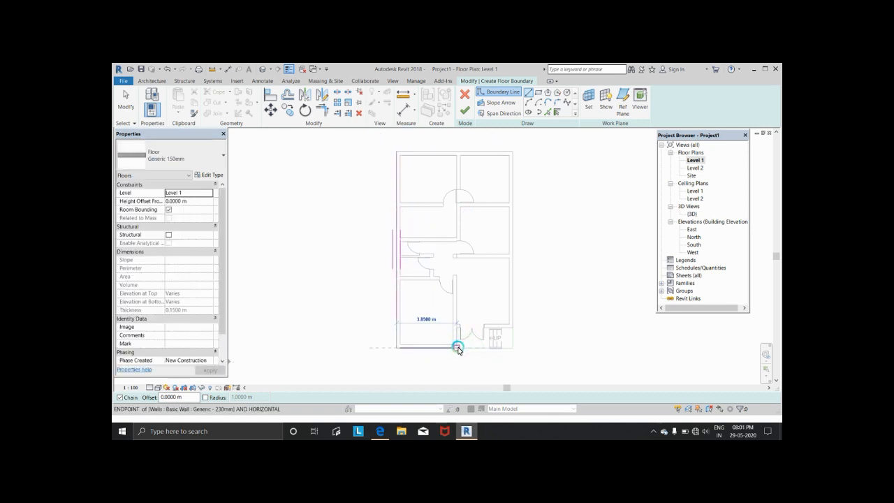
{"action": "left_click", "coordinate": [457, 350]}
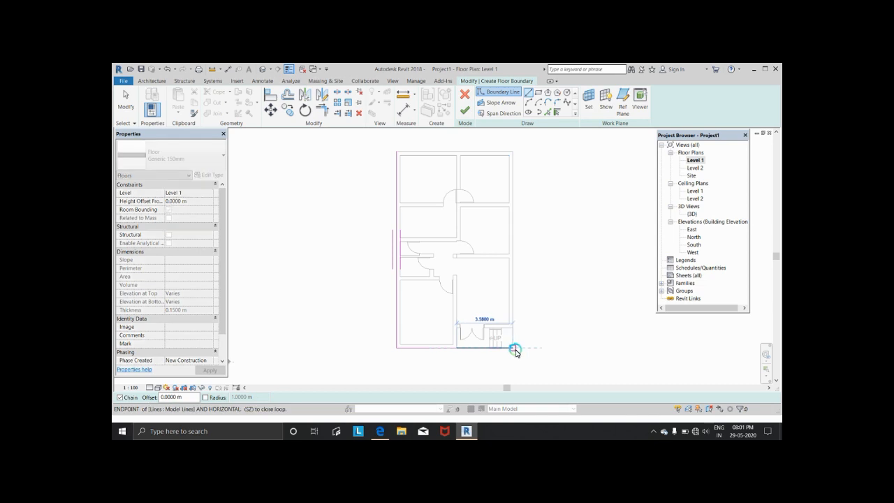
{"action": "left_click", "coordinate": [514, 349]}
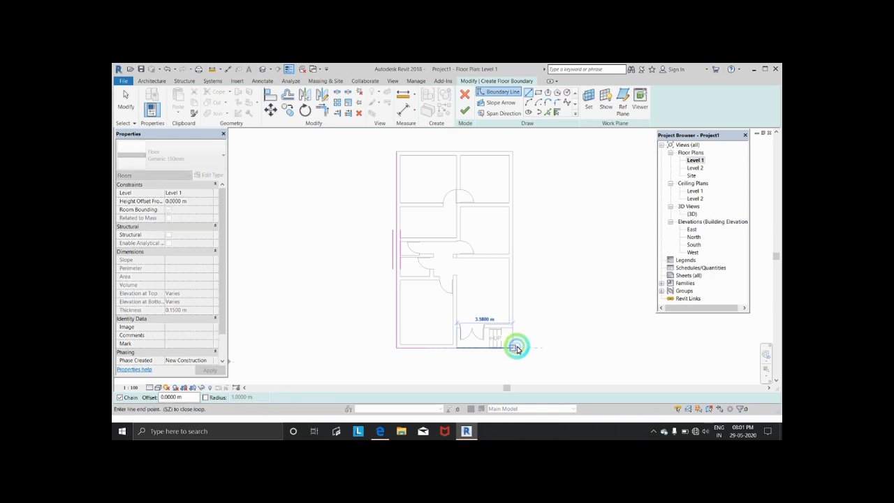
{"action": "left_click", "coordinate": [513, 151]}
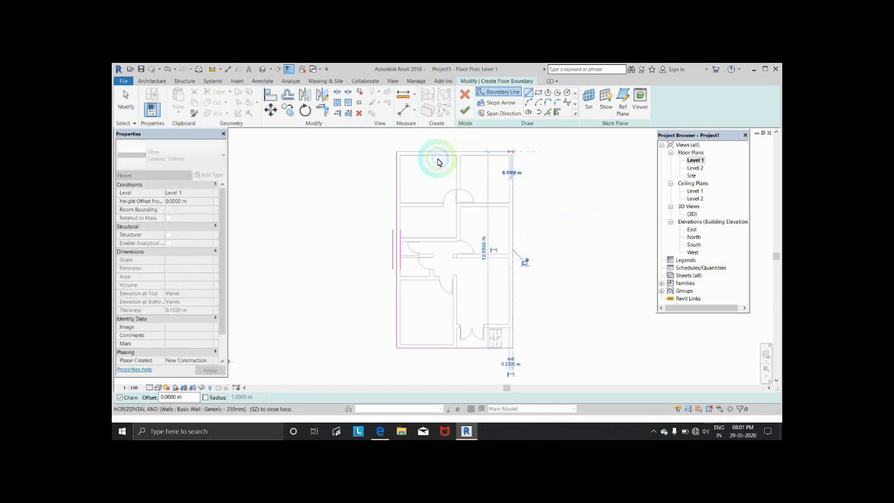
{"action": "left_click", "coordinate": [396, 151]}
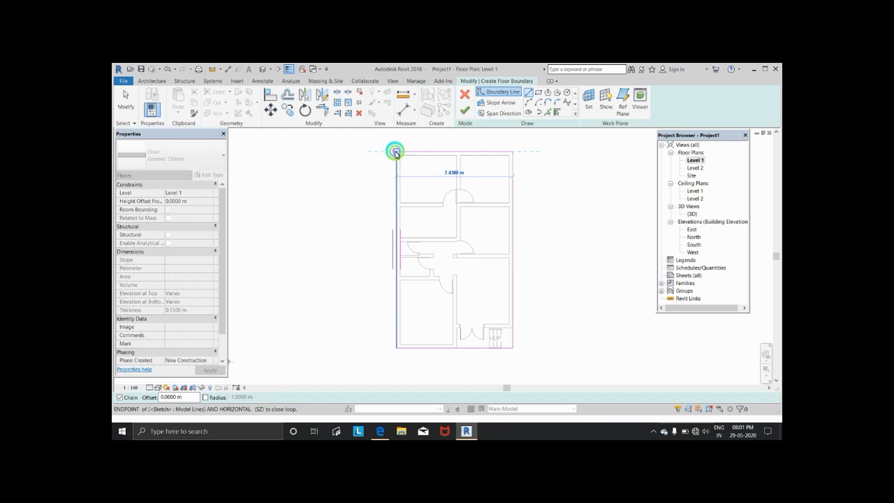
{"action": "left_click", "coordinate": [468, 113]}
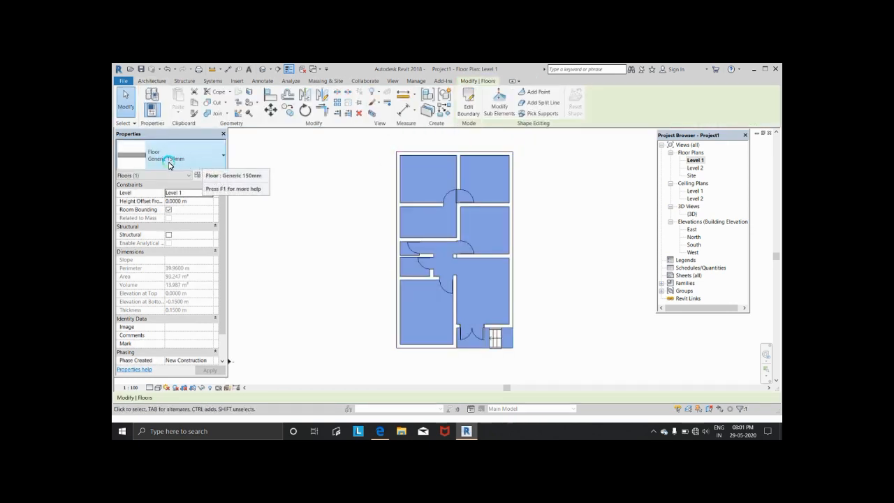
- Set the structure layer of the Generic 150mm floor type to 0.75 m thick, and check the slab from around the house in 3D
{"action": "left_click", "coordinate": [224, 158]}
{"action": "left_click", "coordinate": [224, 159]}
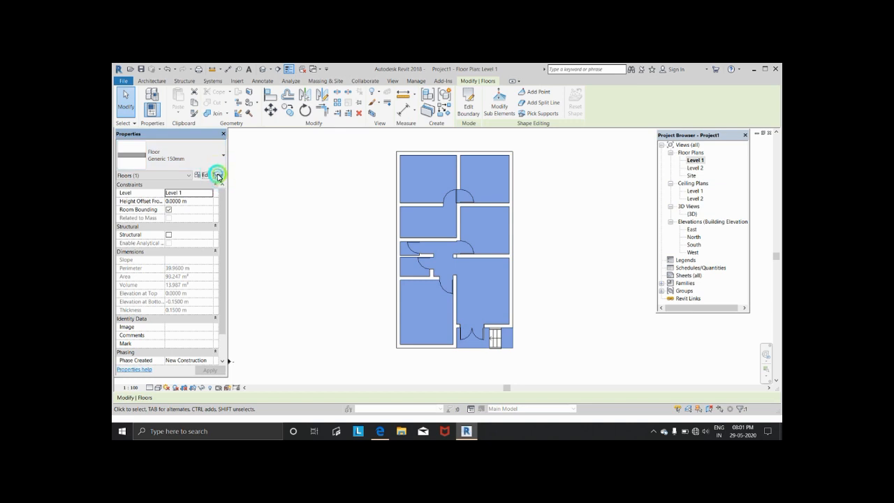
{"action": "left_click", "coordinate": [218, 176]}
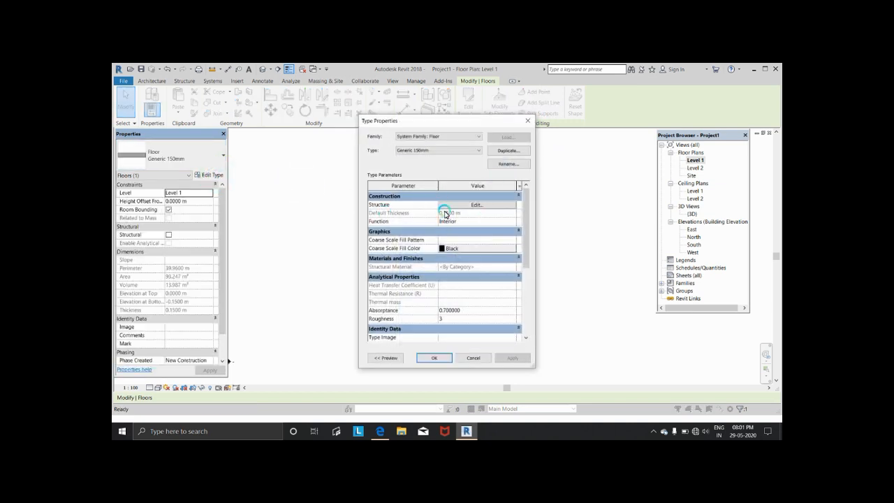
{"action": "left_click", "coordinate": [475, 204]}
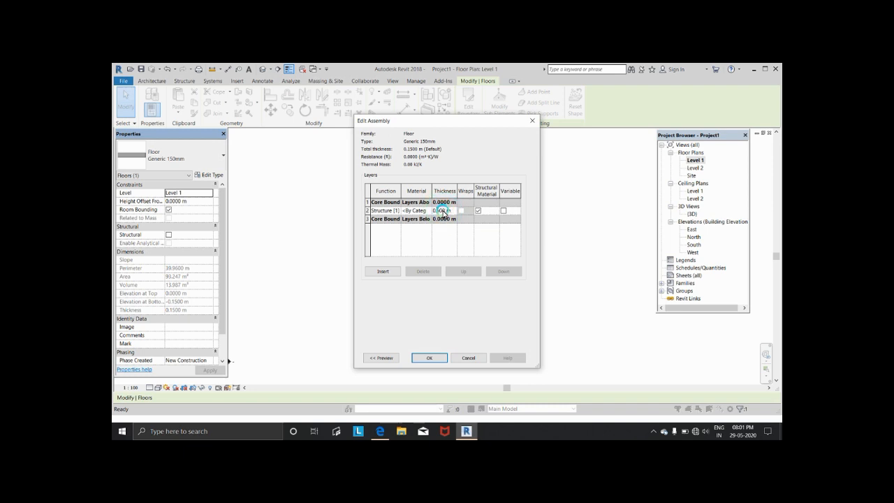
{"action": "left_click", "coordinate": [438, 358]}
{"action": "left_click", "coordinate": [435, 358]}
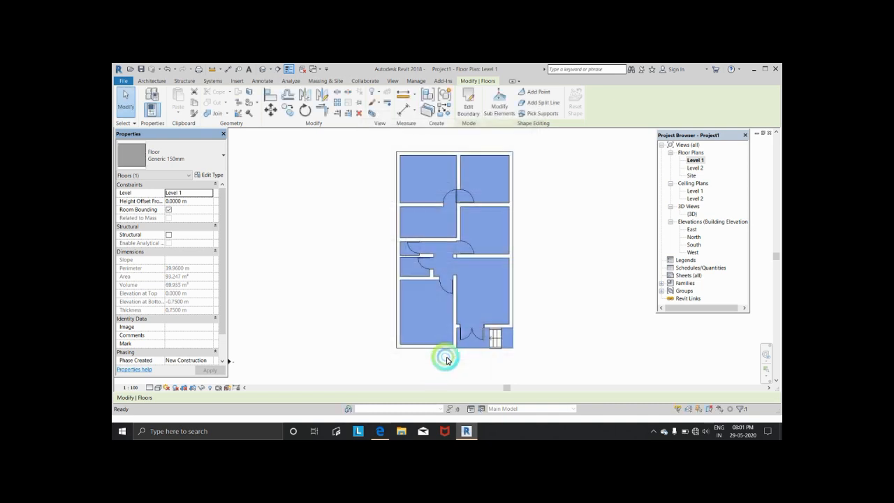
{"action": "left_click", "coordinate": [613, 328]}
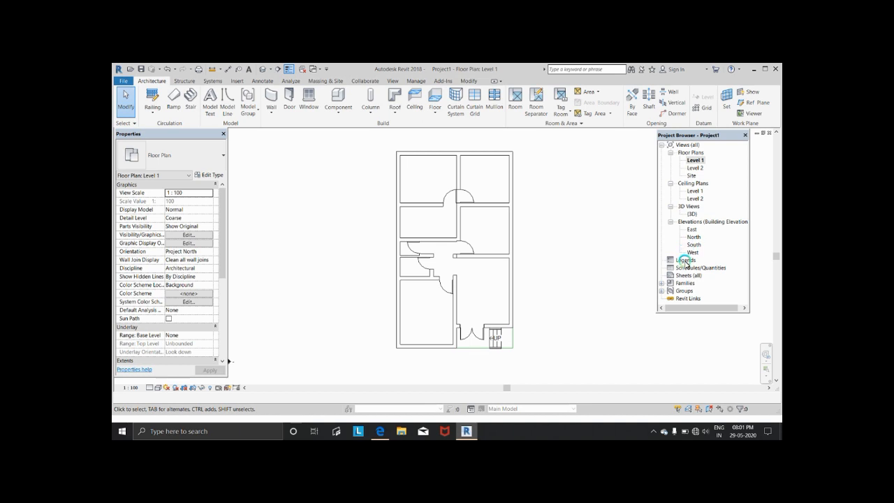
{"action": "double_click", "coordinate": [694, 214]}
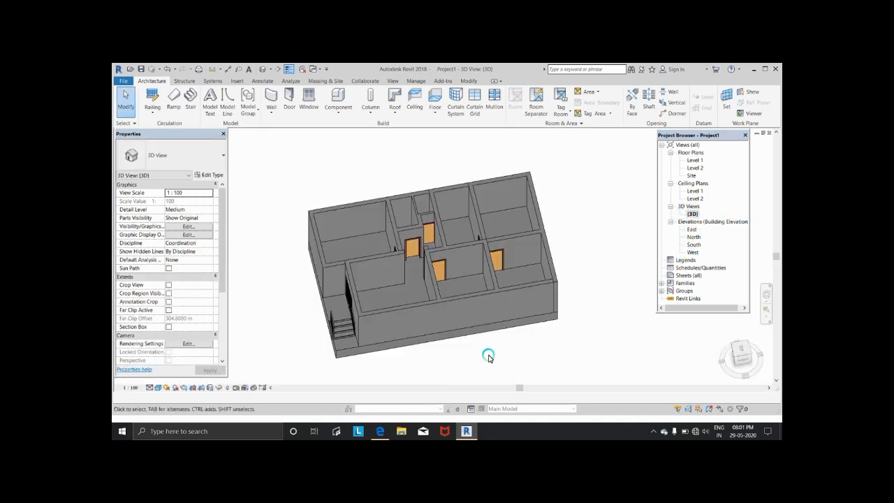
{"action": "middle_click_drag", "start_coordinate": [535, 350], "coordinate": [577, 246], "text": "shift"}
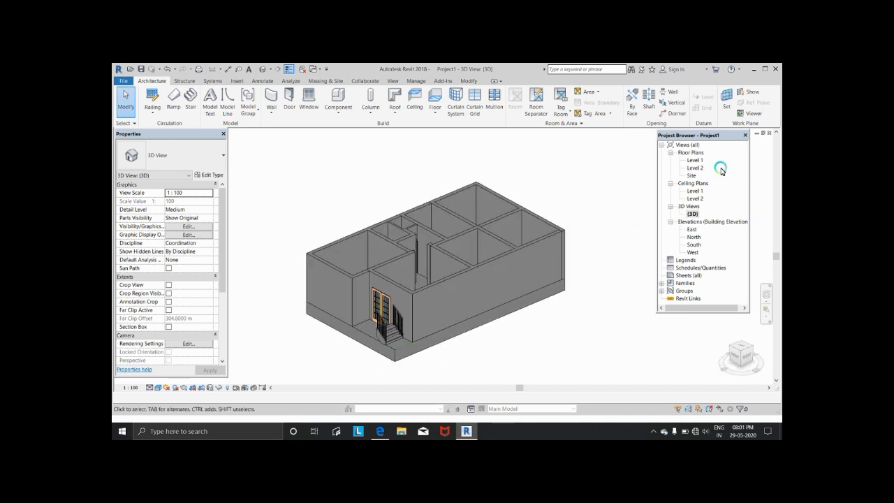
- On Level 1, finish a rectangular floor boundary around the whole house and entrance without the steps, and inspect the slab in 3D
{"action": "double_click", "coordinate": [698, 161]}
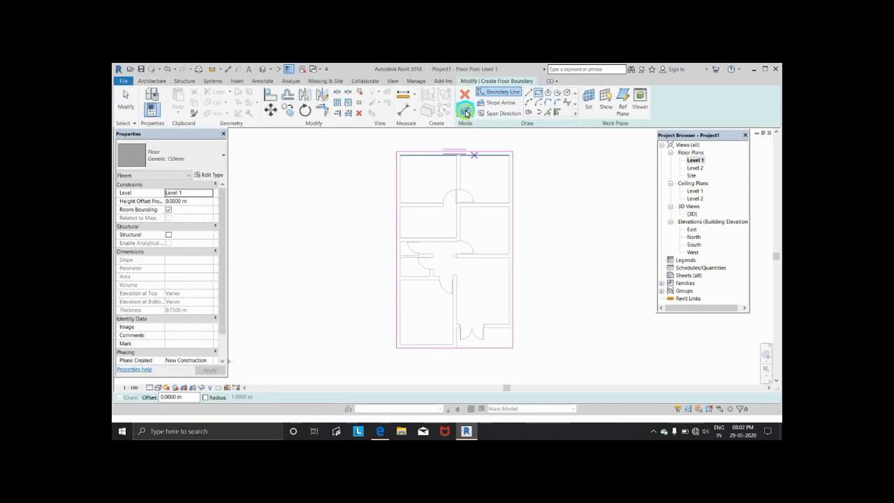
{"action": "left_click", "coordinate": [465, 113]}
{"action": "left_click", "coordinate": [647, 245]}
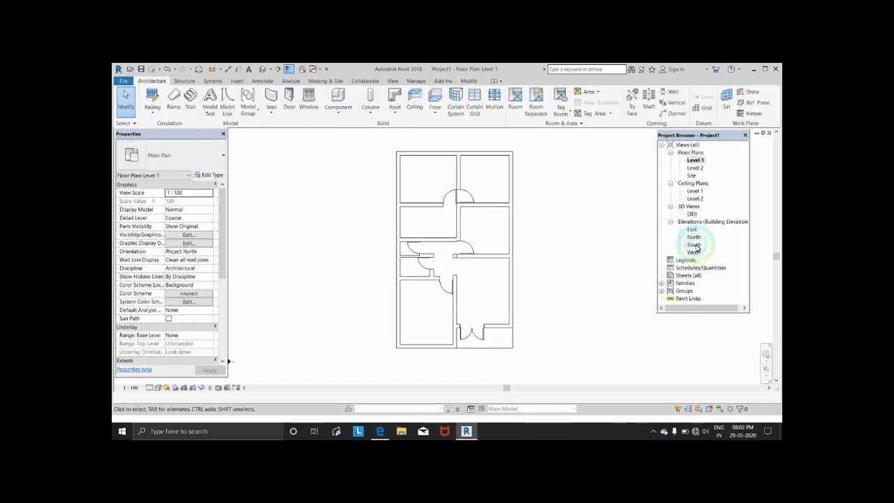
{"action": "double_click", "coordinate": [692, 215]}
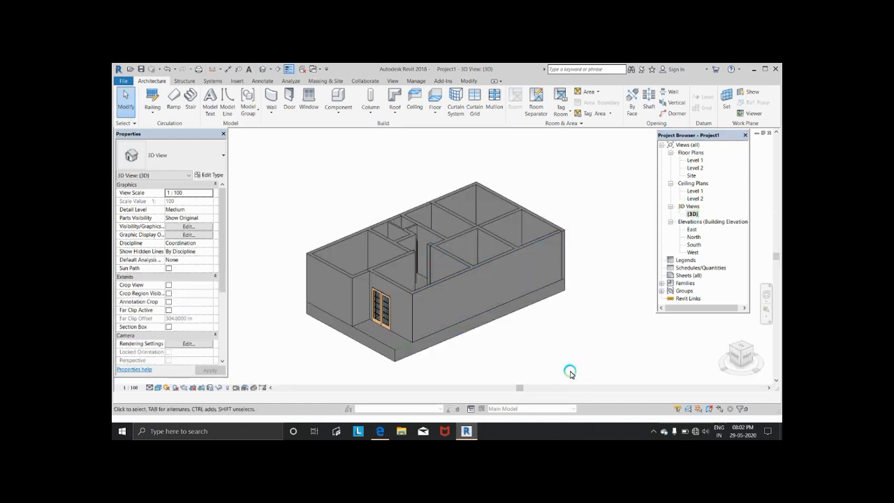
{"action": "middle_click_drag", "start_coordinate": [524, 347], "coordinate": [577, 370], "text": "shift"}
{"action": "middle_click_drag", "start_coordinate": [566, 254], "coordinate": [473, 269], "text": "shift"}
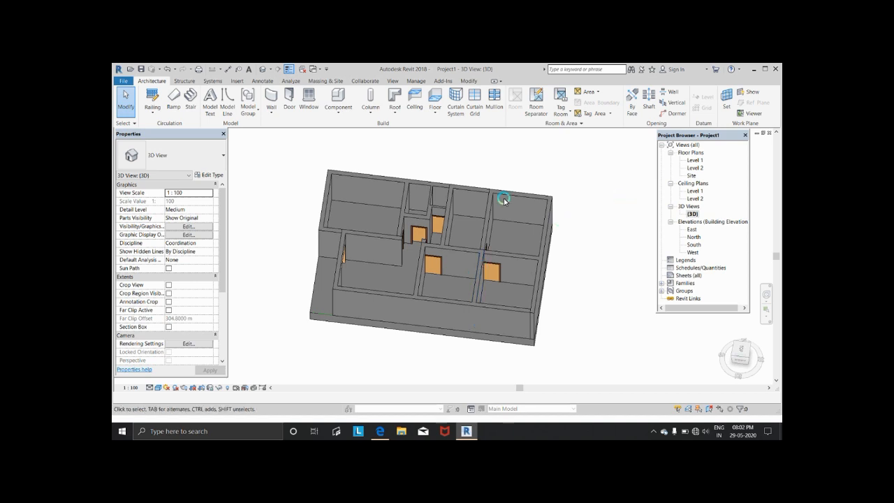
- Return to the Level 1 floor plan and start placing windows
{"action": "double_click", "coordinate": [695, 160]}
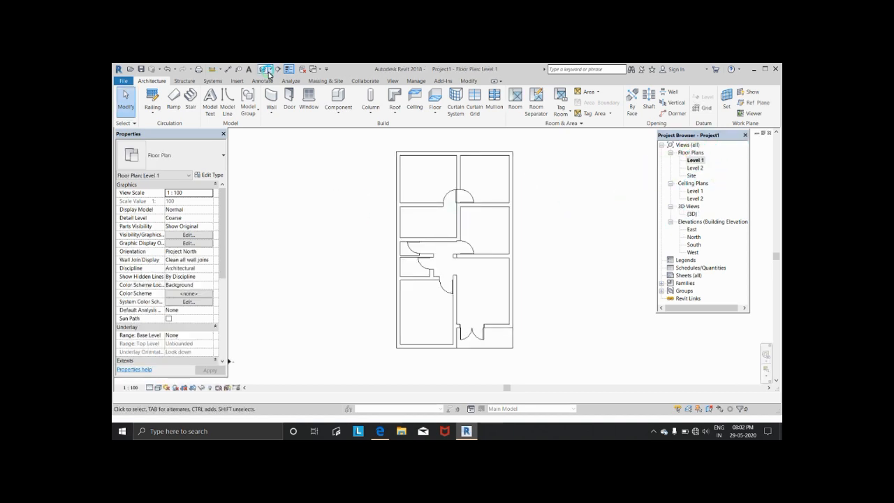
{"action": "left_click", "coordinate": [311, 100]}
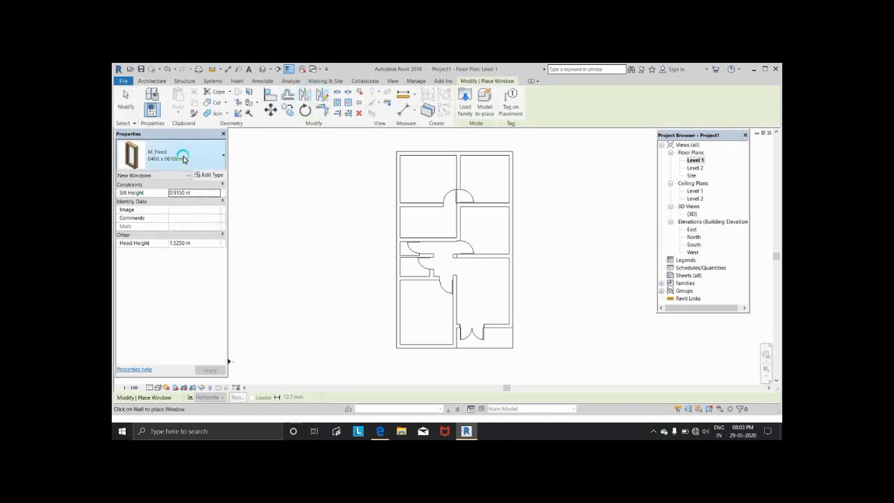
- Place M_Fixed 0406 x 0610mm windows in the outer wall of the two small rooms along the plan's west side
{"action": "left_click", "coordinate": [223, 155]}
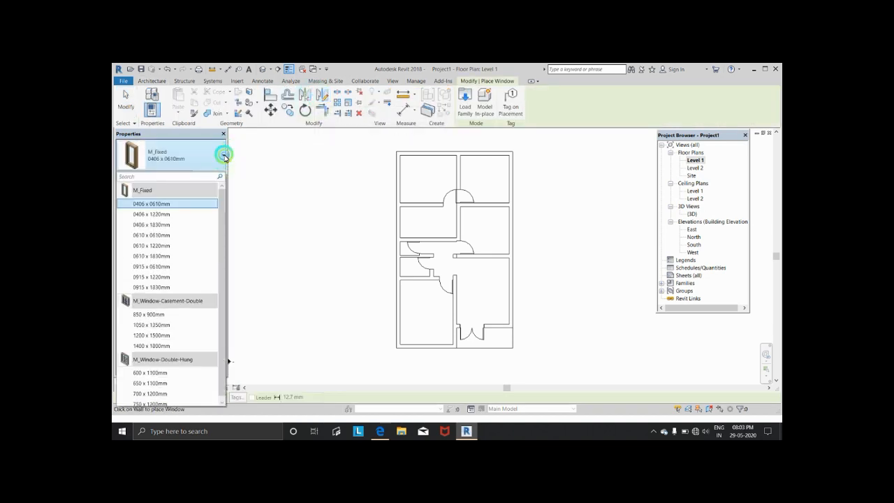
{"action": "left_click", "coordinate": [223, 156]}
{"action": "left_click", "coordinate": [223, 155]}
{"action": "left_click", "coordinate": [168, 268]}
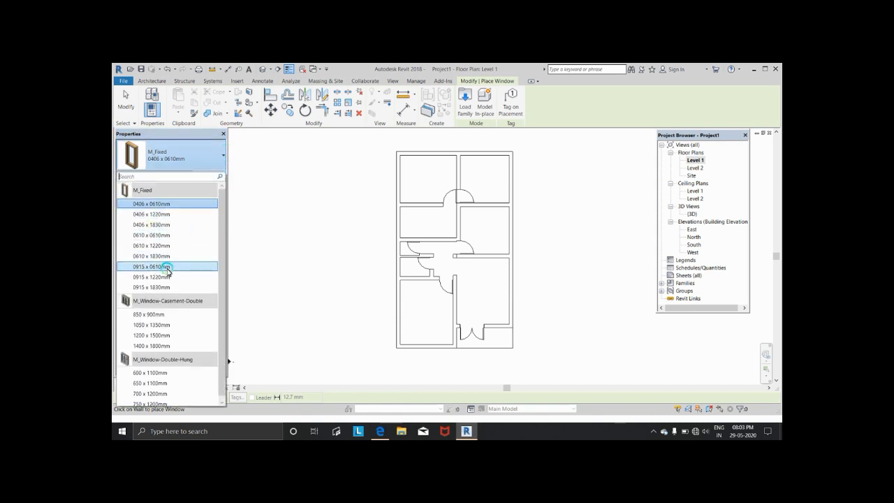
{"action": "left_click", "coordinate": [170, 203]}
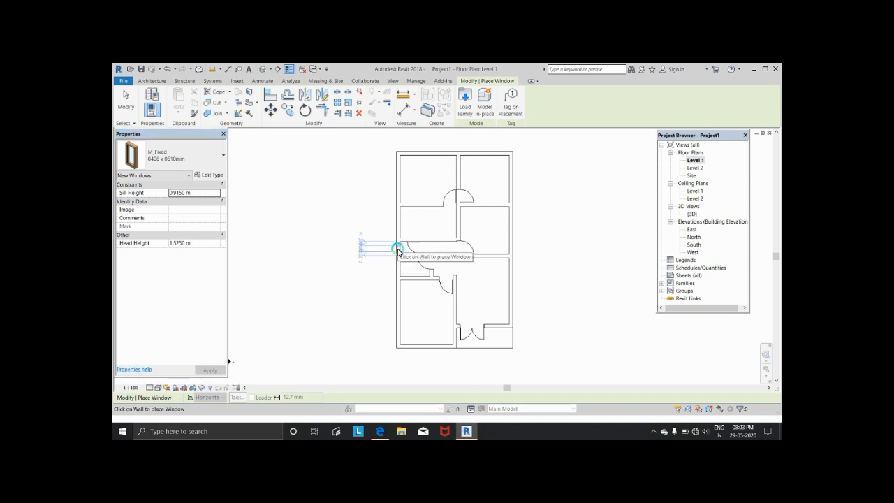
{"action": "scroll", "coordinate": [398, 249], "scroll_direction": "up", "scroll_amount": 4}
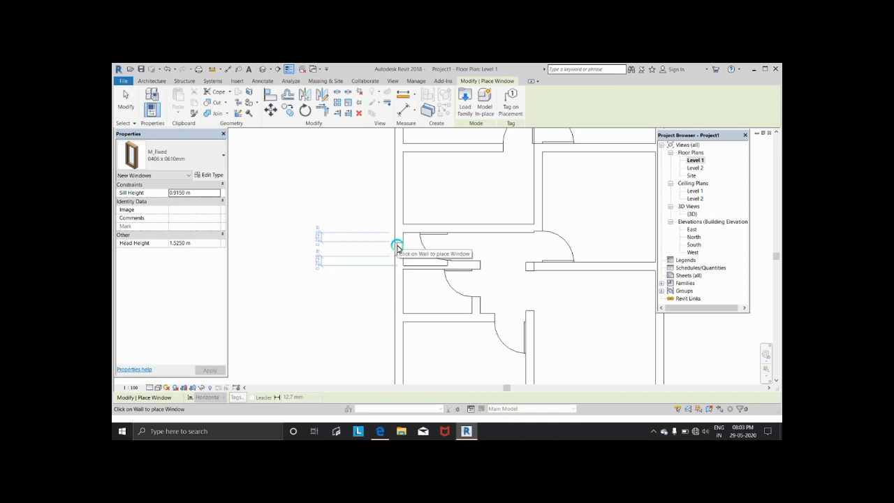
{"action": "left_click", "coordinate": [398, 248]}
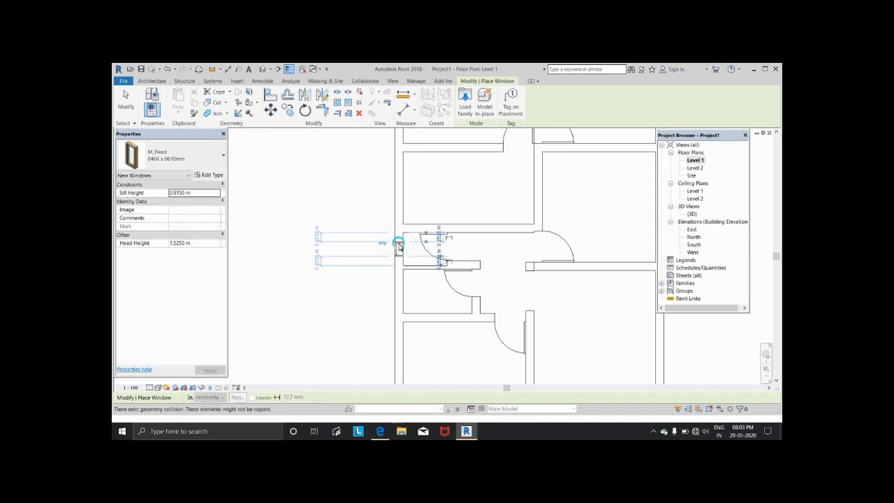
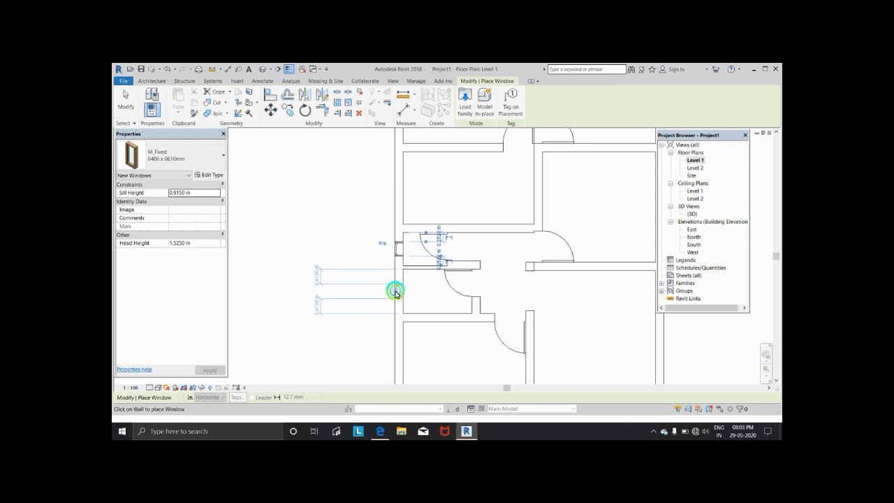
{"action": "left_click", "coordinate": [395, 291]}
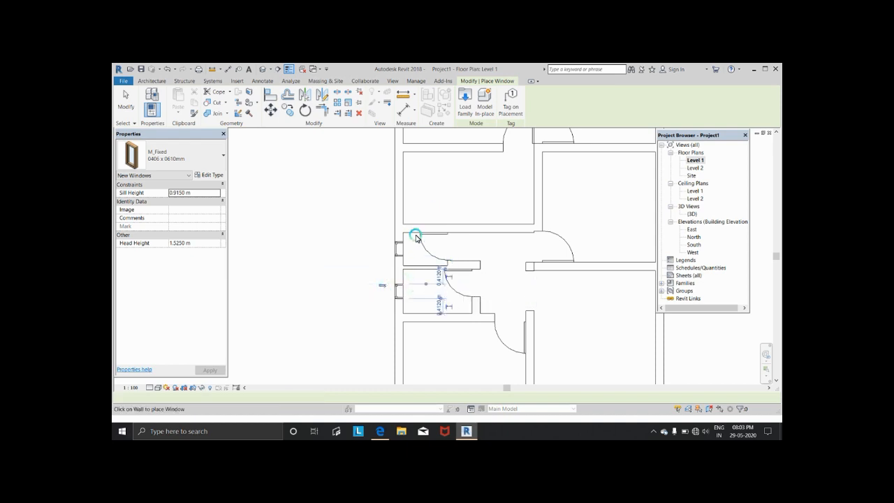
{"action": "scroll", "coordinate": [415, 233], "scroll_direction": "down", "scroll_amount": 1}
{"action": "scroll", "coordinate": [412, 235], "scroll_direction": "down", "scroll_amount": 1}
{"action": "scroll", "coordinate": [336, 189], "scroll_direction": "down", "scroll_amount": 1}
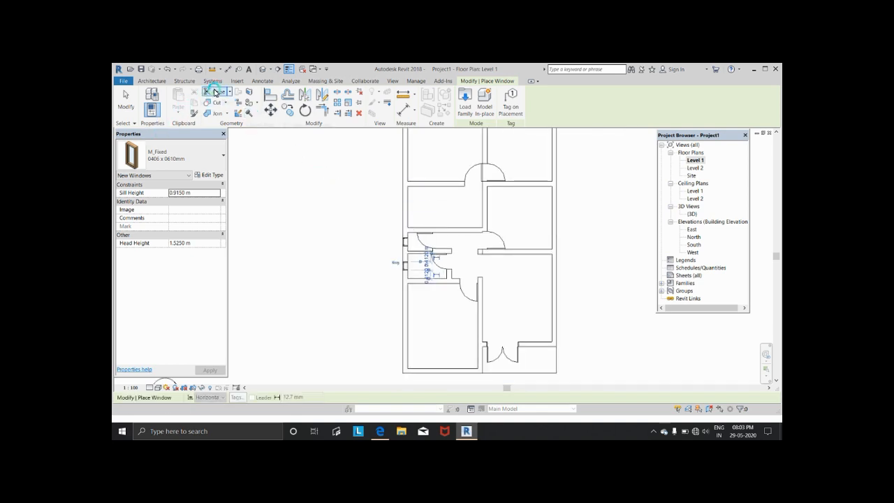
{"action": "key", "text": "Escape"}
{"action": "key", "text": "Escape"}
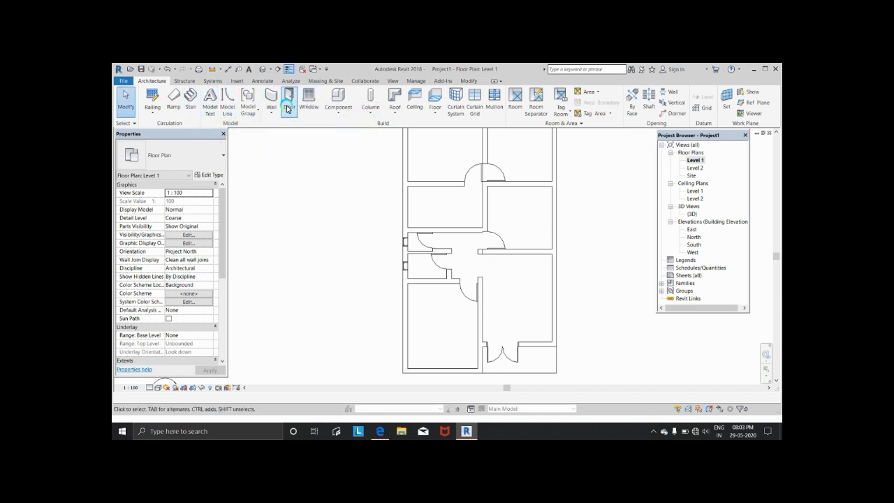
- Start loading a window family and browse to the Windows folder inside the India library
{"action": "left_click", "coordinate": [312, 100]}
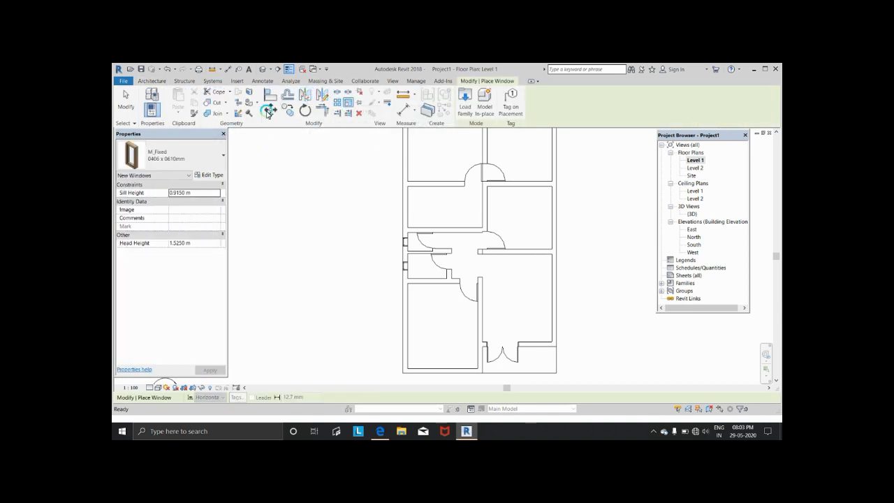
{"action": "left_click", "coordinate": [470, 105]}
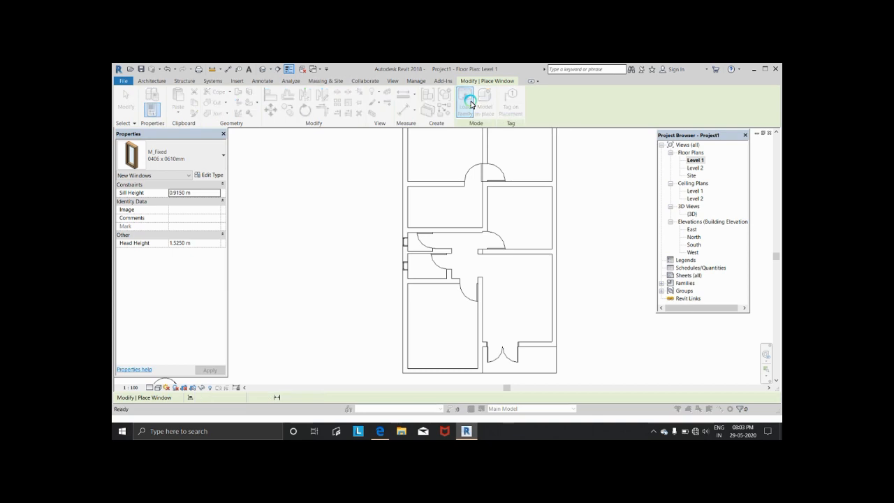
{"action": "double_click", "coordinate": [421, 283]}
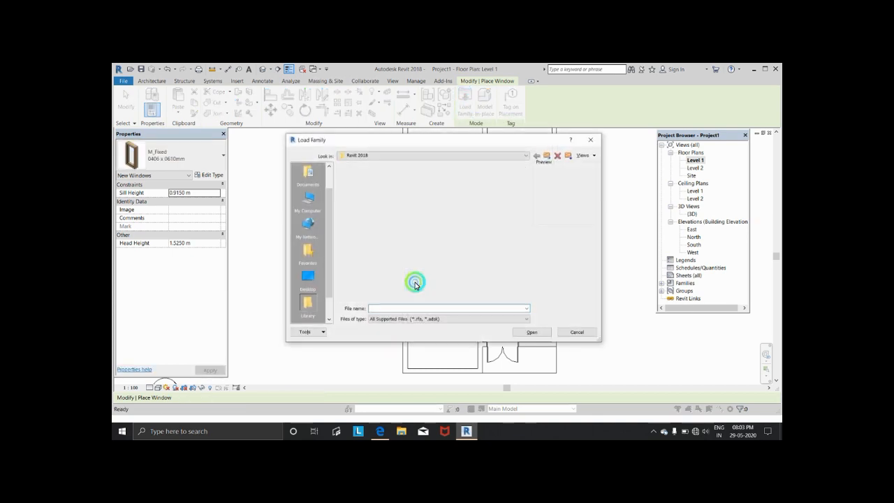
{"action": "double_click", "coordinate": [438, 190]}
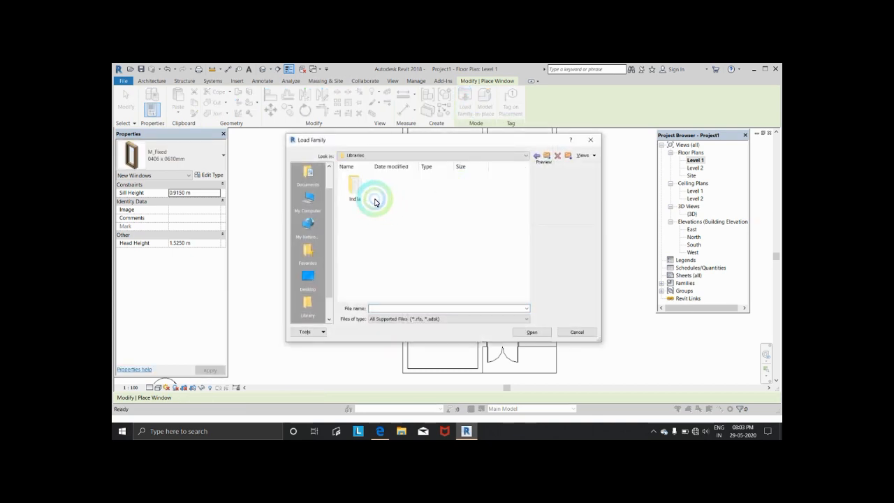
{"action": "left_click", "coordinate": [357, 191]}
{"action": "double_click", "coordinate": [357, 191]}
{"action": "scroll", "coordinate": [454, 248], "scroll_direction": "down", "scroll_amount": 5}
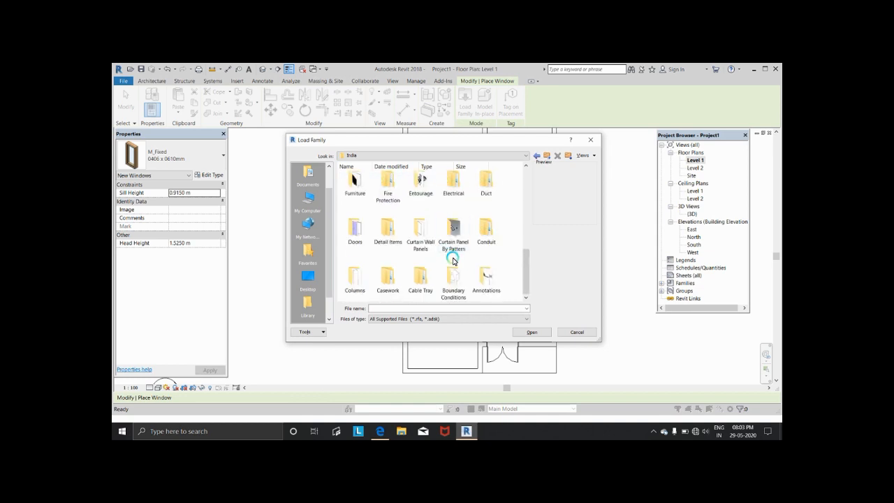
{"action": "scroll", "coordinate": [447, 237], "scroll_direction": "up", "scroll_amount": 5}
{"action": "double_click", "coordinate": [360, 180]}
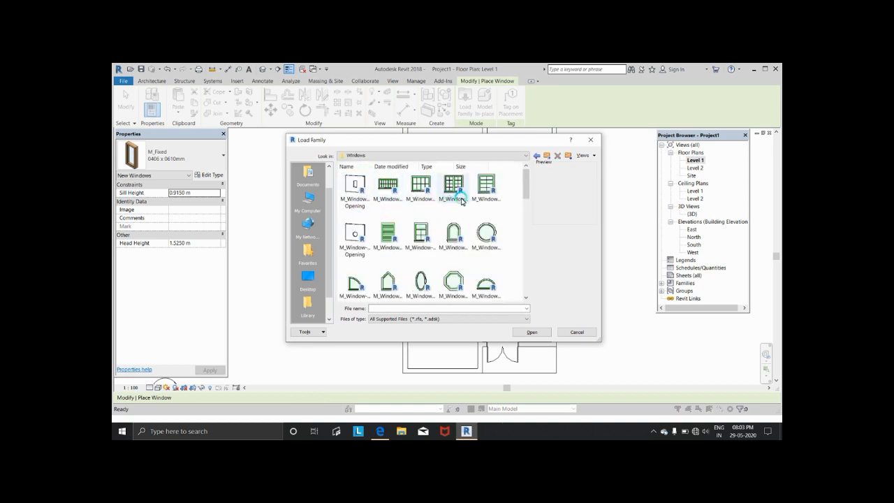
- Pick the M_Window-Casement-Single_Right and M_Window-Casement-Triple-Awning-Triple families from the Windows folder and open them for loading
{"action": "scroll", "coordinate": [469, 219], "scroll_direction": "down", "scroll_amount": 3}
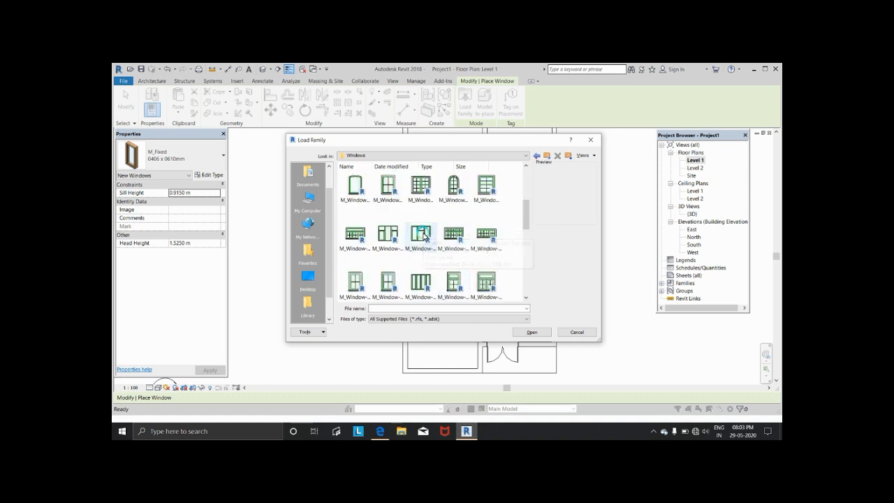
{"action": "scroll", "coordinate": [425, 237], "scroll_direction": "up", "scroll_amount": 3}
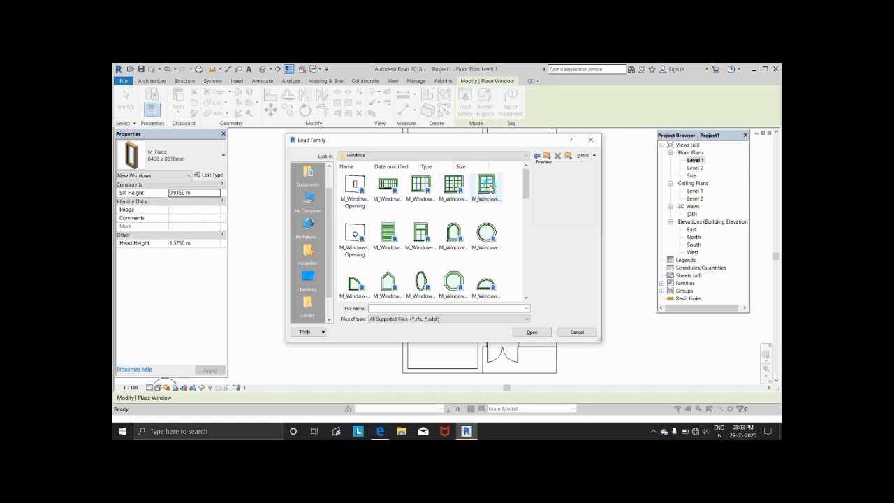
{"action": "scroll", "coordinate": [454, 213], "scroll_direction": "down", "scroll_amount": 2}
{"action": "scroll", "coordinate": [436, 221], "scroll_direction": "down", "scroll_amount": 3}
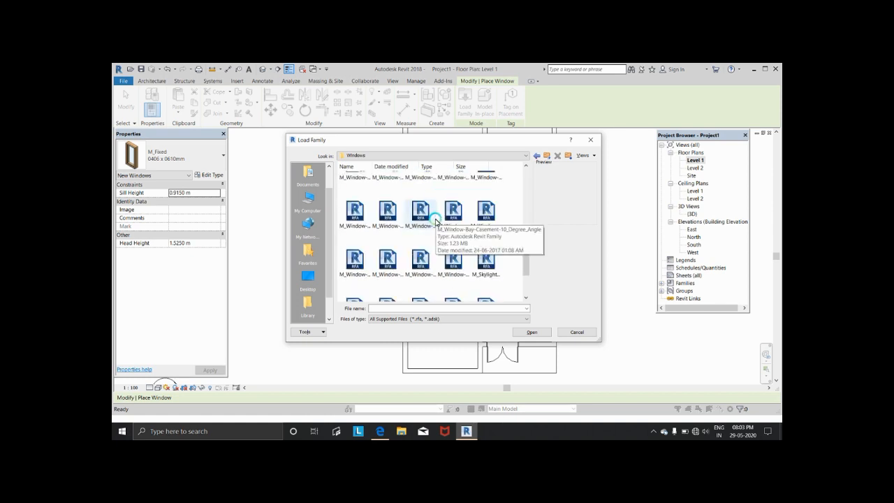
{"action": "scroll", "coordinate": [436, 222], "scroll_direction": "down", "scroll_amount": 3}
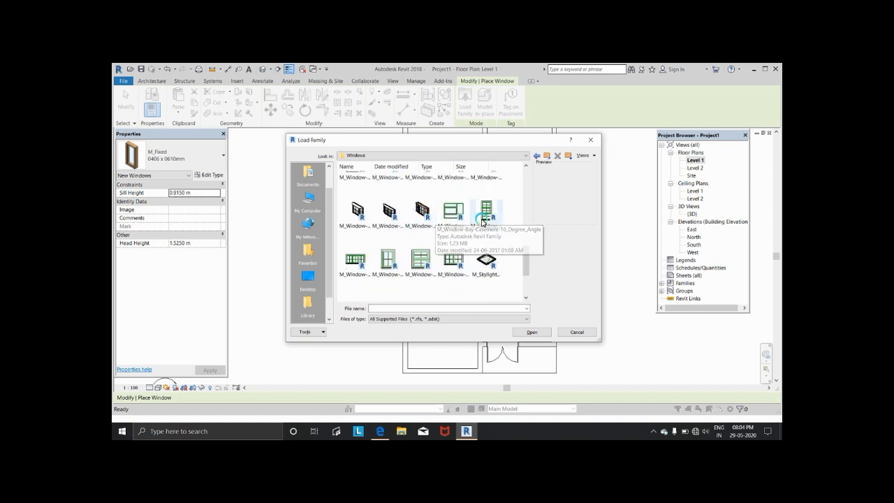
{"action": "scroll", "coordinate": [470, 219], "scroll_direction": "down", "scroll_amount": 3}
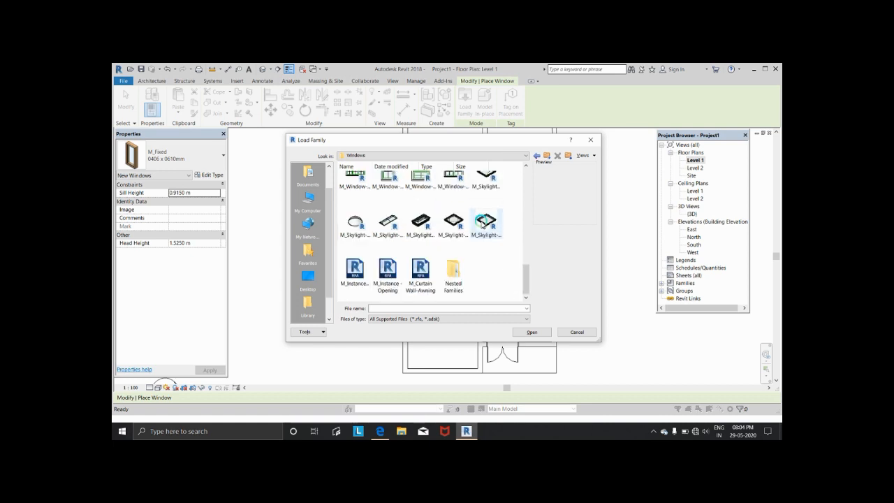
{"action": "scroll", "coordinate": [411, 237], "scroll_direction": "up", "scroll_amount": 5}
{"action": "scroll", "coordinate": [412, 242], "scroll_direction": "up", "scroll_amount": 2}
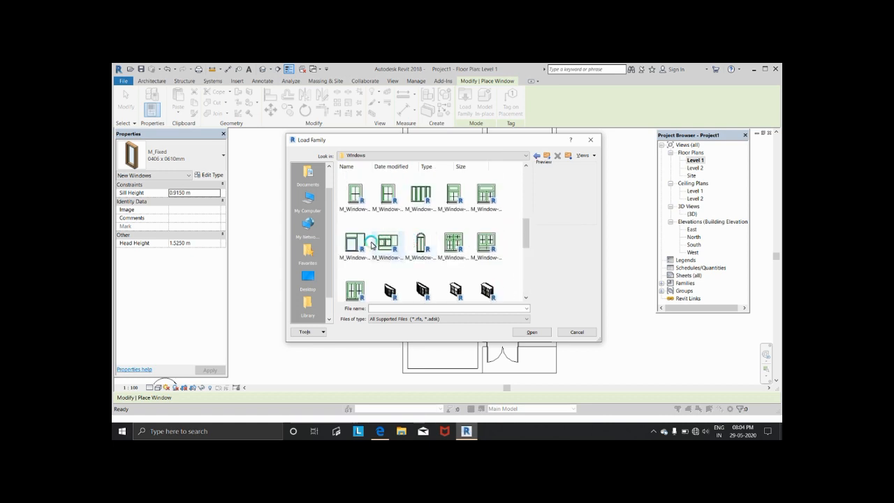
{"action": "scroll", "coordinate": [391, 230], "scroll_direction": "up", "scroll_amount": 1}
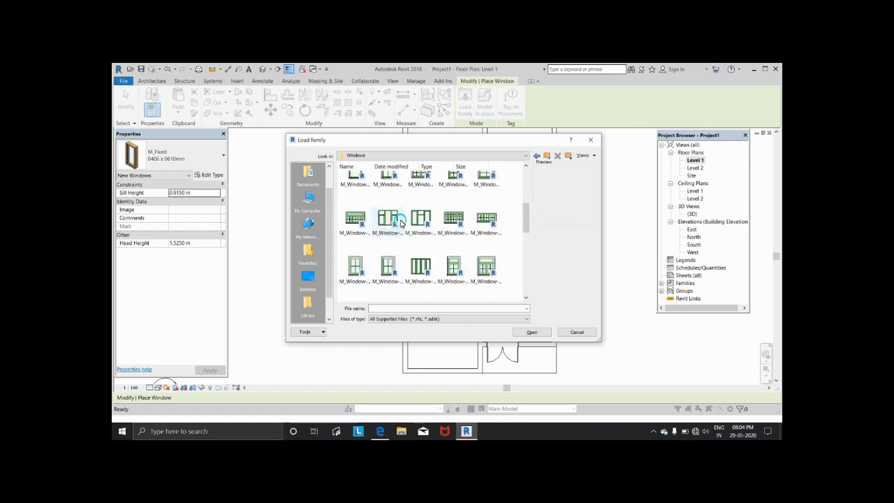
{"action": "left_click", "coordinate": [357, 264]}
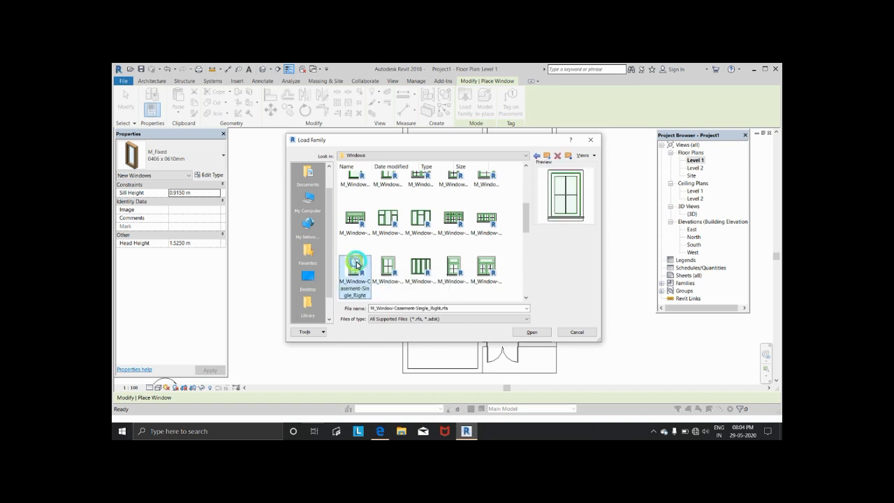
{"action": "left_click", "coordinate": [450, 219]}
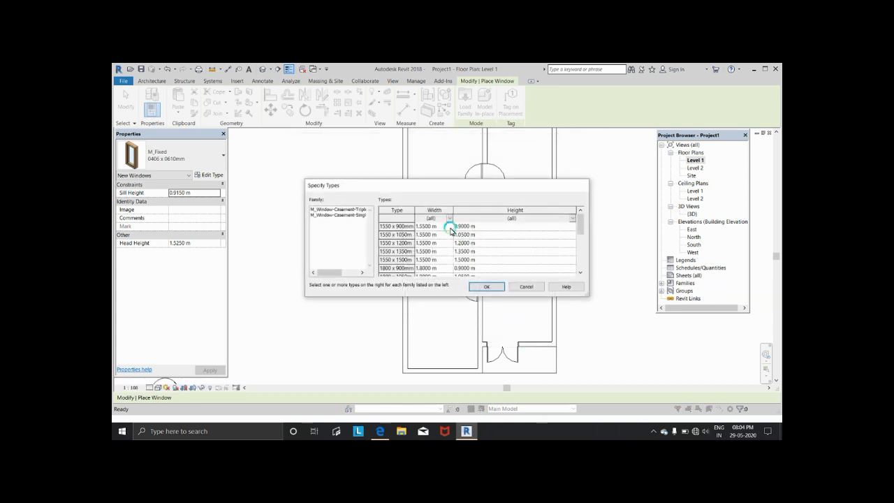
- Load the 1550 x 900mm type of the triple casement family and the 600 x 900mm type of the single casement family
{"action": "left_click", "coordinate": [335, 208]}
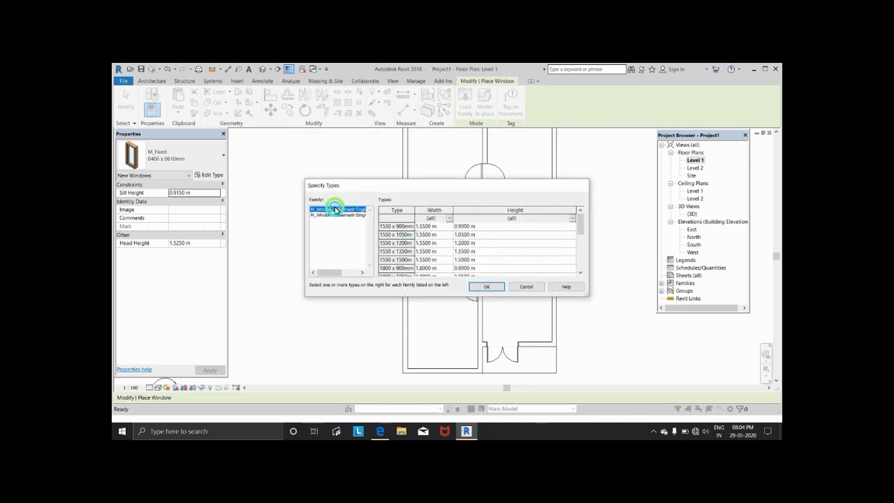
{"action": "left_click", "coordinate": [390, 226]}
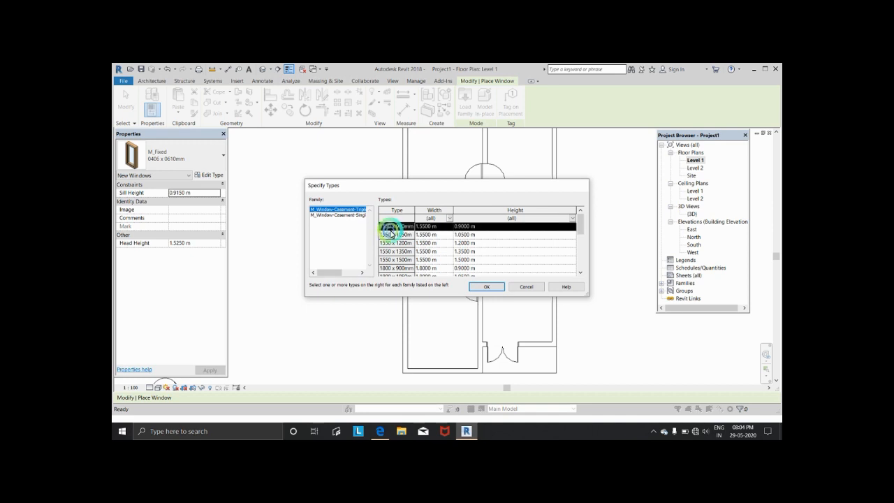
{"action": "left_click", "coordinate": [328, 216]}
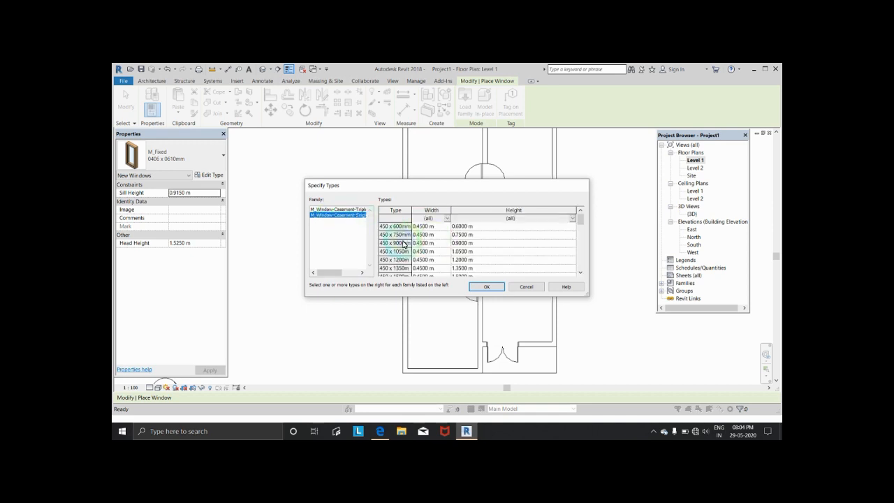
{"action": "scroll", "coordinate": [382, 269], "scroll_direction": "down", "scroll_amount": 2}
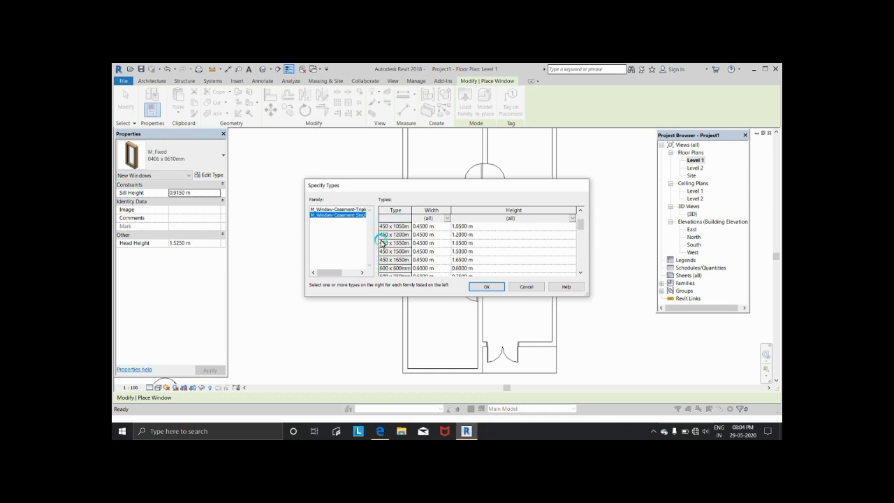
{"action": "scroll", "coordinate": [383, 251], "scroll_direction": "down", "scroll_amount": 1}
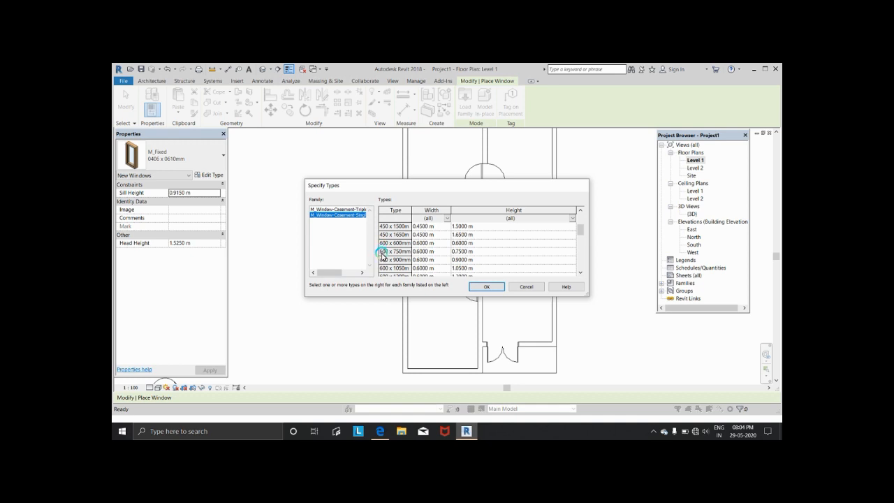
{"action": "left_click", "coordinate": [383, 253]}
{"action": "left_click", "coordinate": [384, 263]}
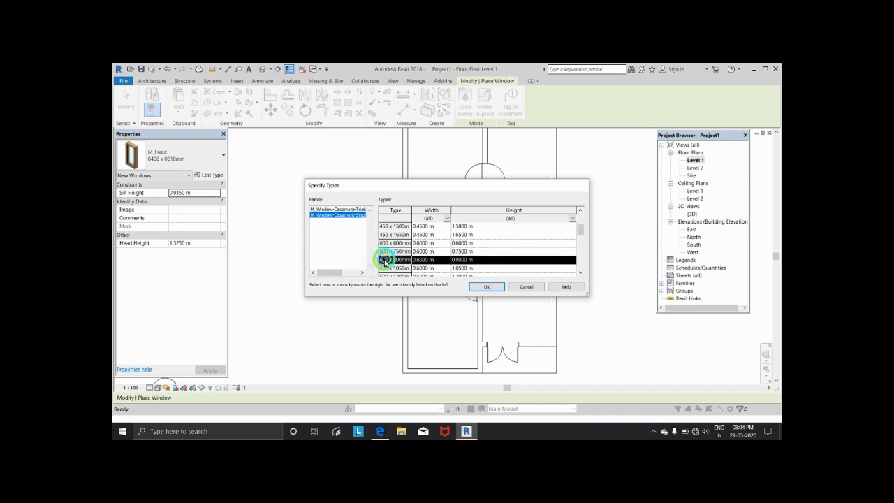
{"action": "left_click", "coordinate": [487, 287]}
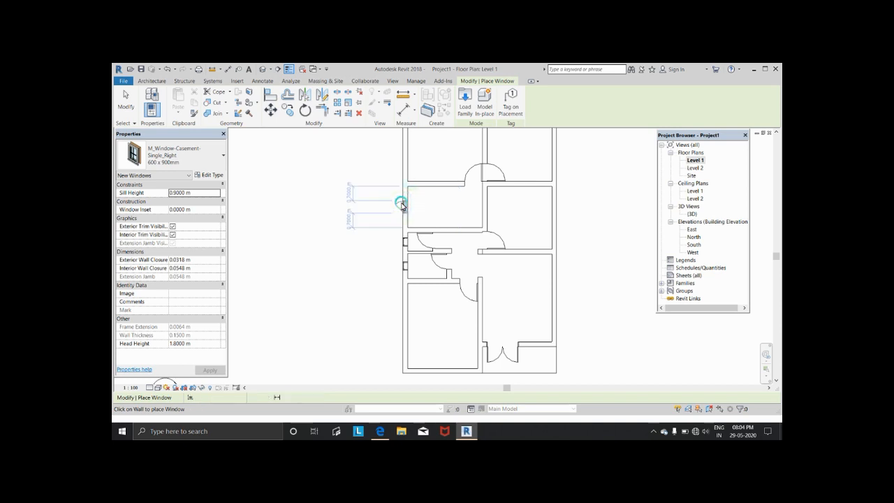
- Try a 600 x 900mm single casement window in the west wall of the room above the small rooms, and undo it
{"action": "left_click", "coordinate": [402, 203]}
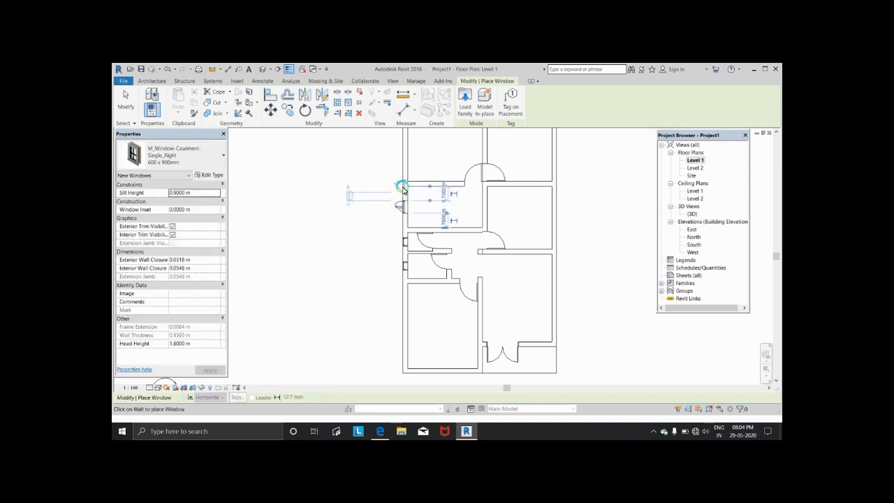
{"action": "key", "text": "ctrl+z"}
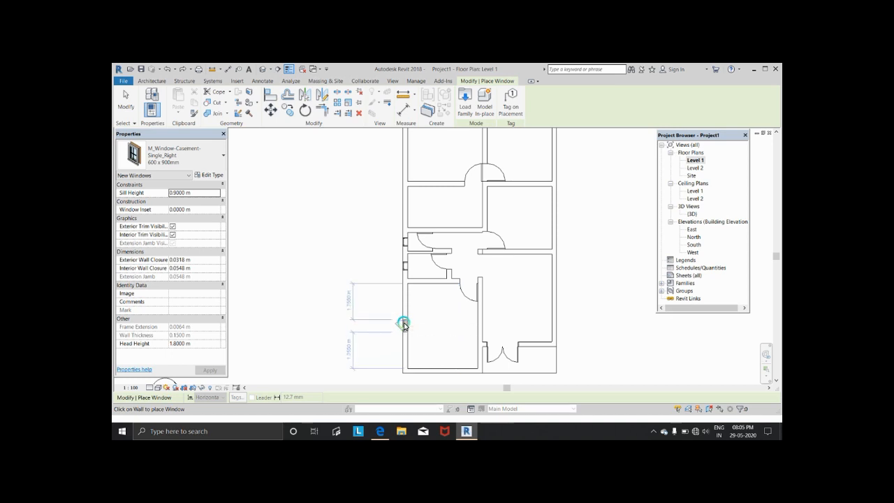
- Switch the window type for placement to M_Window-Casement-Triple-Awning-Triple 1550 x 900mm
{"action": "left_click", "coordinate": [223, 155]}
{"action": "left_click", "coordinate": [169, 280]}
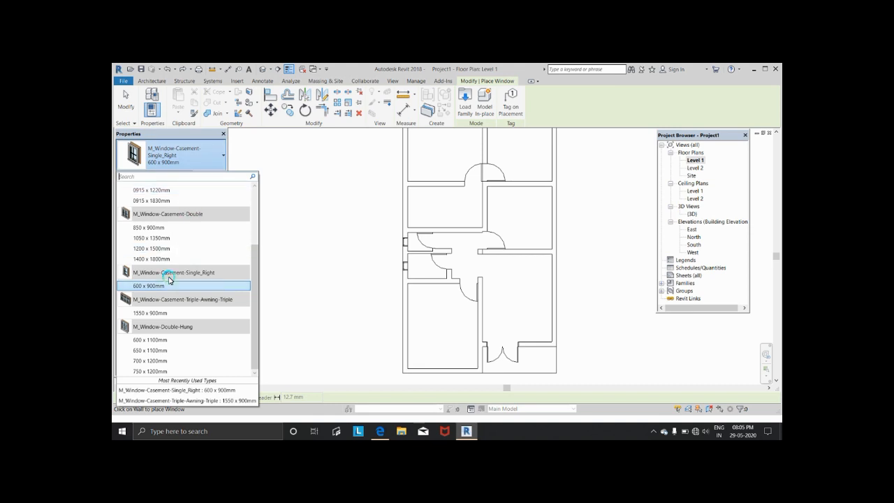
{"action": "left_click", "coordinate": [160, 311]}
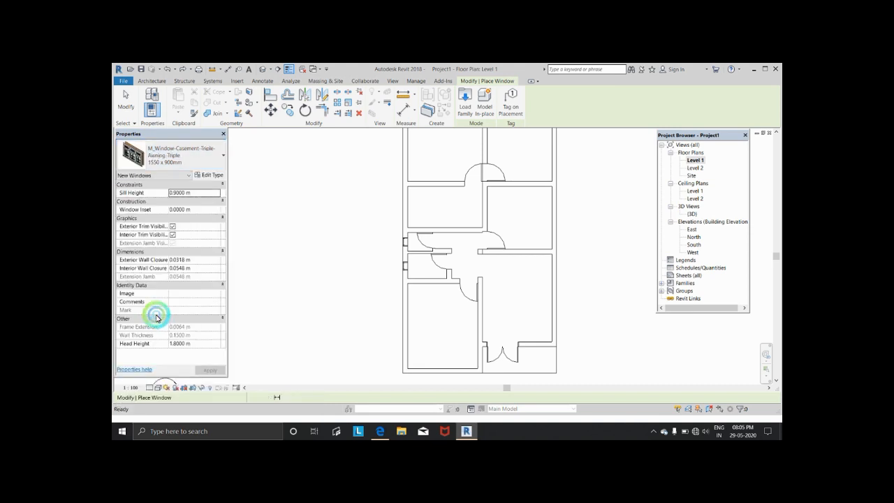
- Place 1550 x 900mm triple casement windows centred in the outer east wall of each of the three east rooms
{"action": "left_click", "coordinate": [556, 299]}
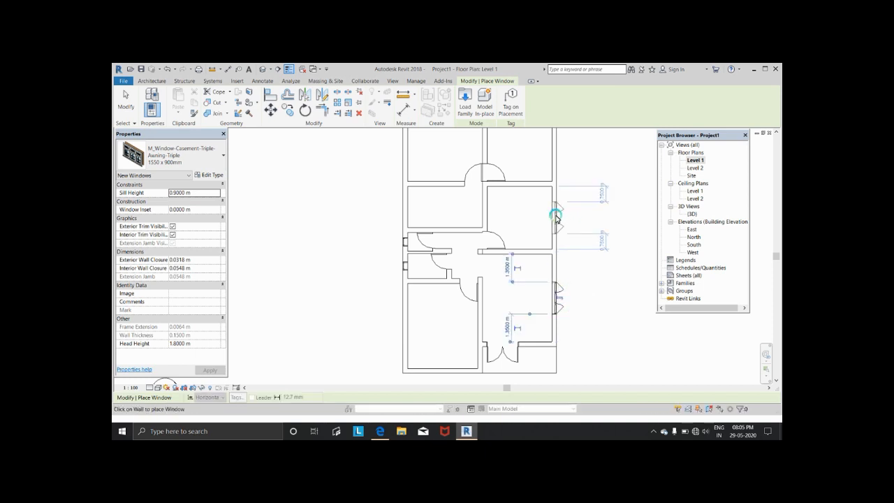
{"action": "left_click", "coordinate": [556, 218]}
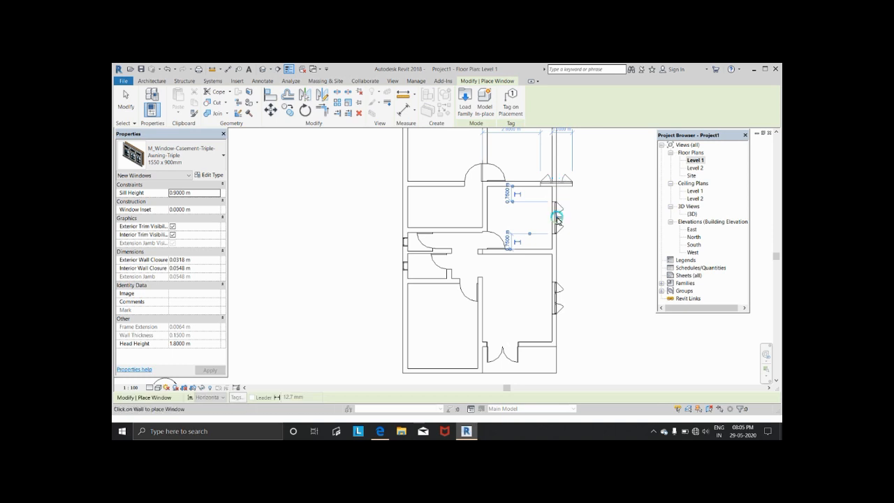
{"action": "middle_click", "coordinate": [556, 218]}
{"action": "middle_click", "coordinate": [557, 218]}
{"action": "scroll", "coordinate": [410, 205], "scroll_direction": "up", "scroll_amount": 5}
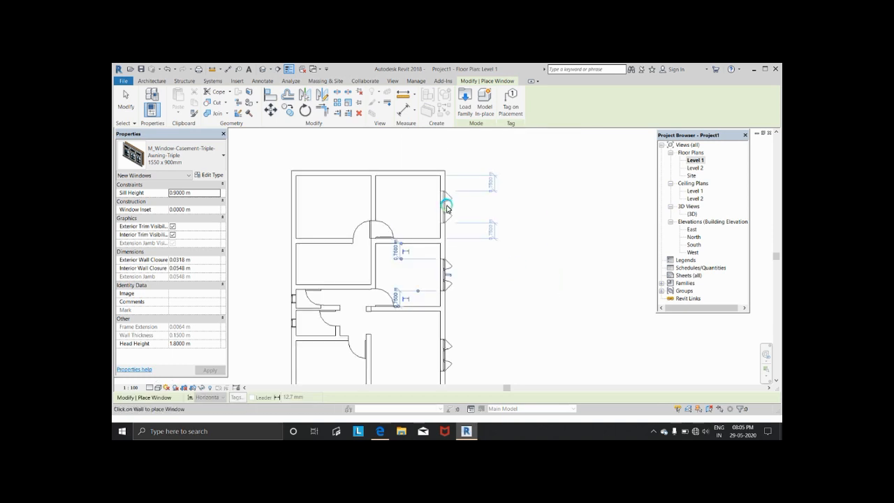
{"action": "left_click", "coordinate": [447, 208]}
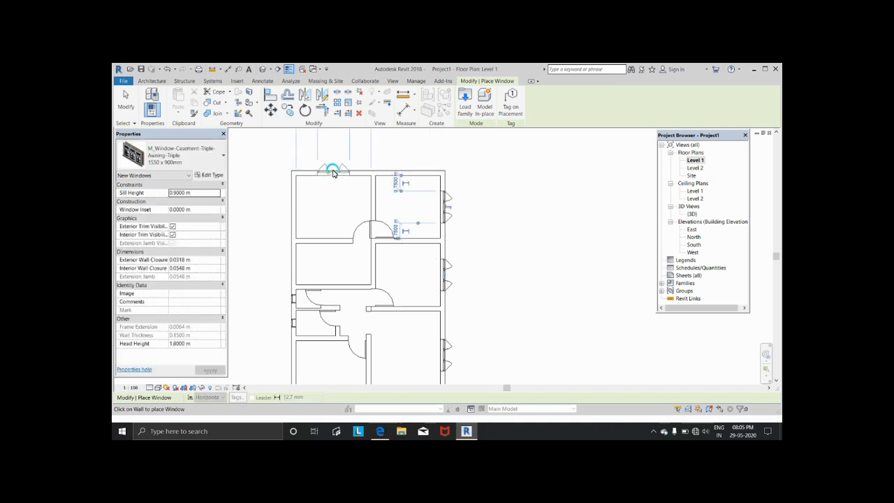
- Place one triple casement window in the north wall and one in the west wall of the northwest room, each centred
{"action": "left_click", "coordinate": [332, 171]}
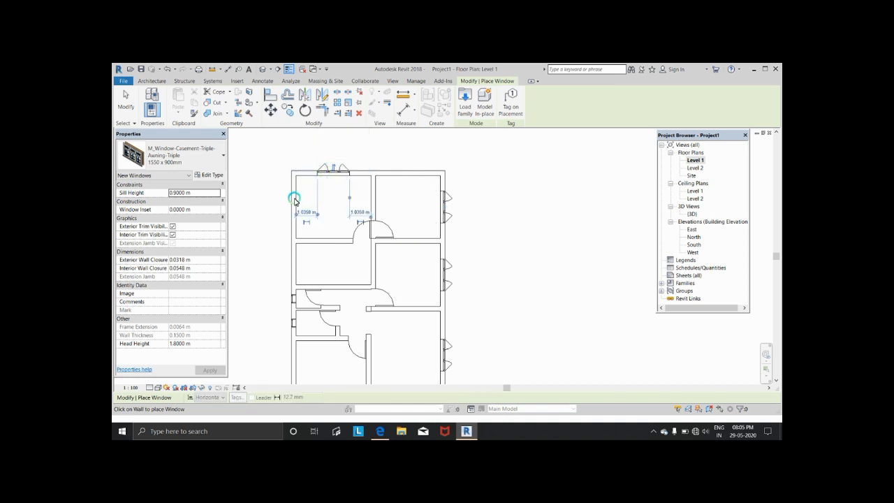
{"action": "left_click", "coordinate": [292, 204]}
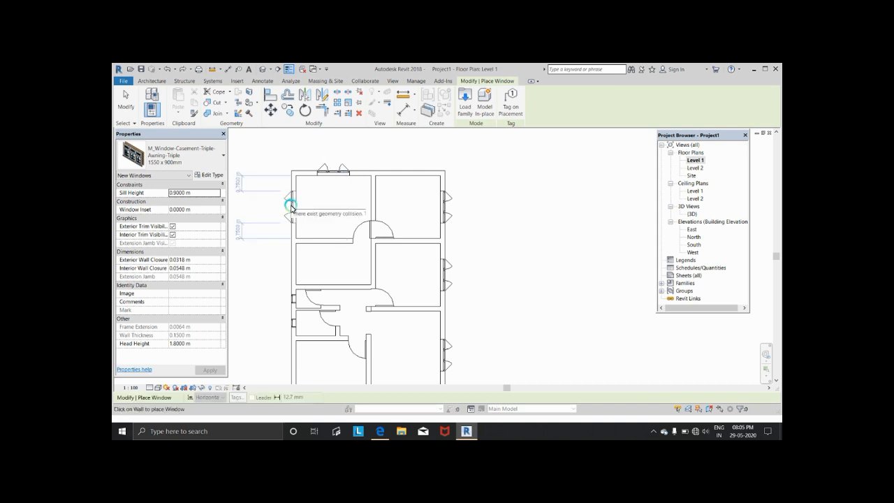
{"action": "left_click", "coordinate": [291, 206]}
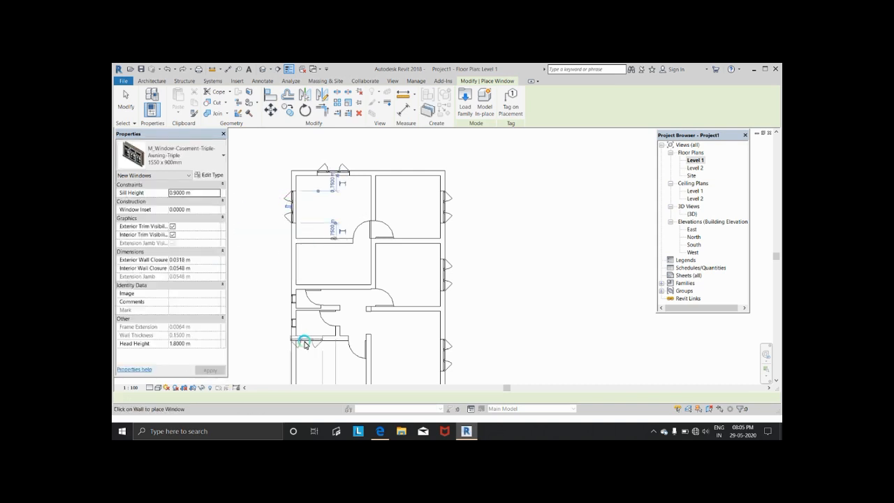
- Place one triple casement window in the west wall and one in the south wall of the southwest room, each centred
{"action": "middle_click_drag", "start_coordinate": [311, 344], "coordinate": [314, 267]}
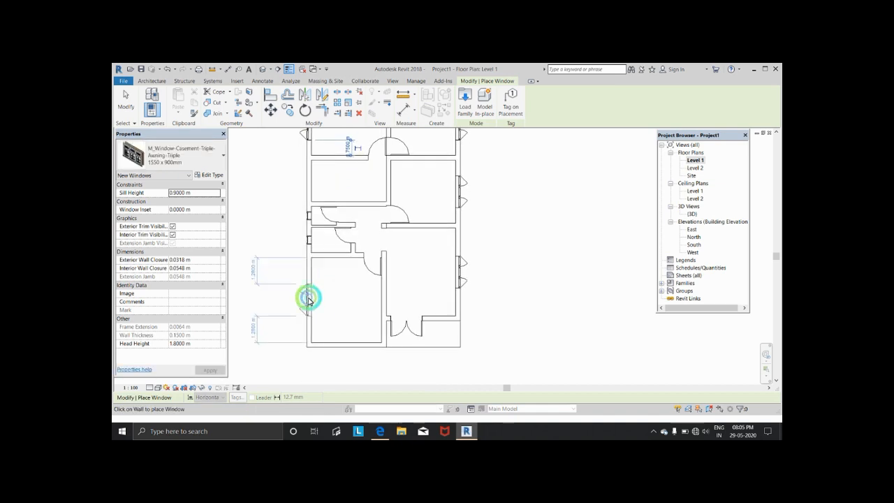
{"action": "left_click", "coordinate": [308, 301]}
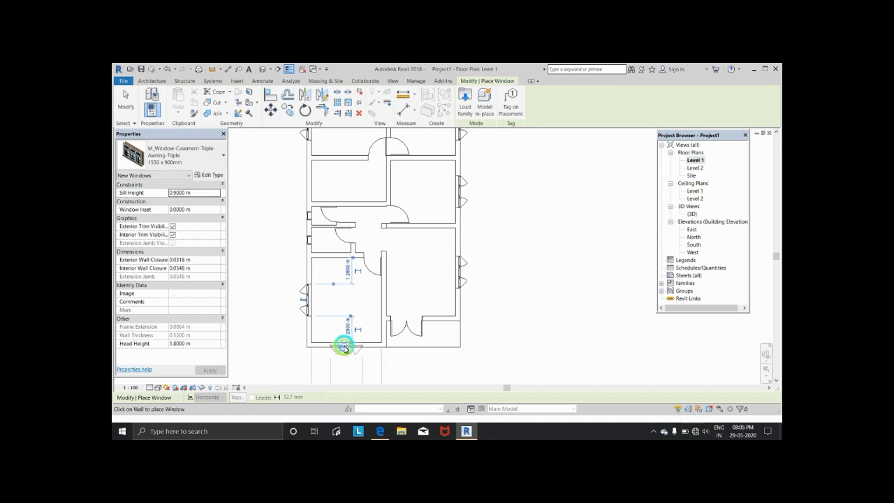
{"action": "left_click", "coordinate": [345, 347]}
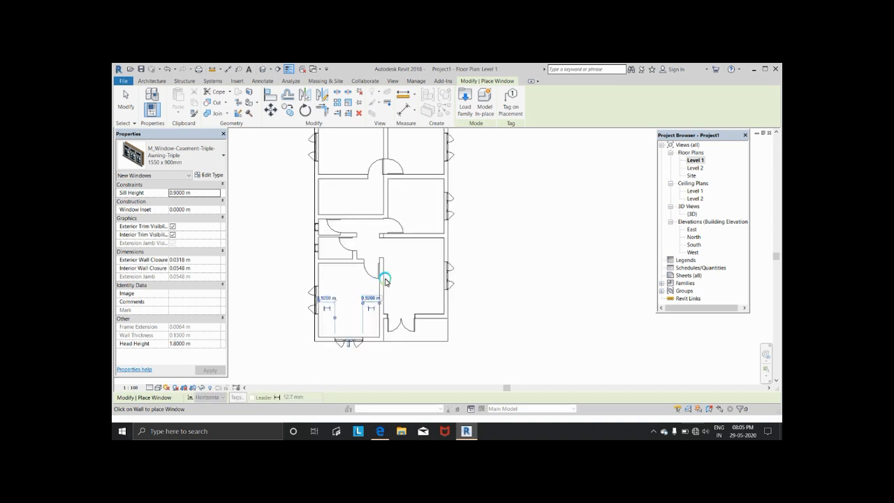
- Place M_Window-Casement-Double 1050 x 1350mm windows in the south wall beside the double entrance door and in the northeast room's north wall
{"action": "scroll", "coordinate": [405, 292], "scroll_direction": "down", "scroll_amount": 2}
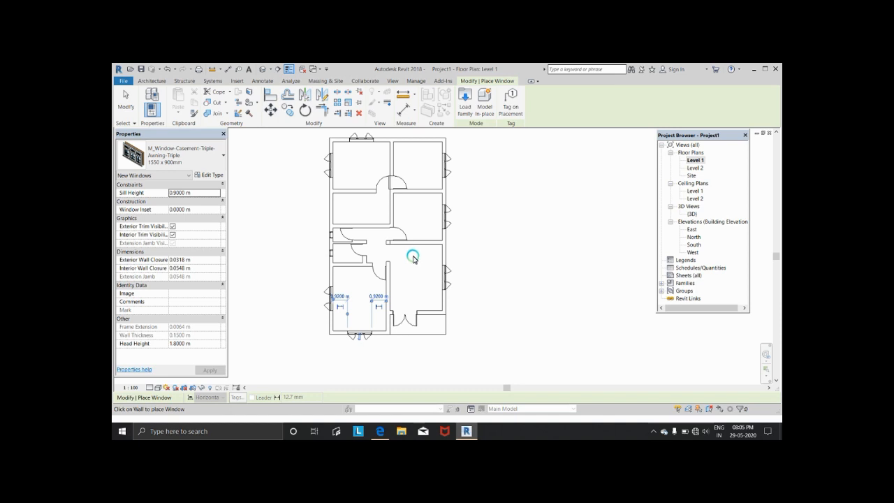
{"action": "left_click", "coordinate": [215, 150]}
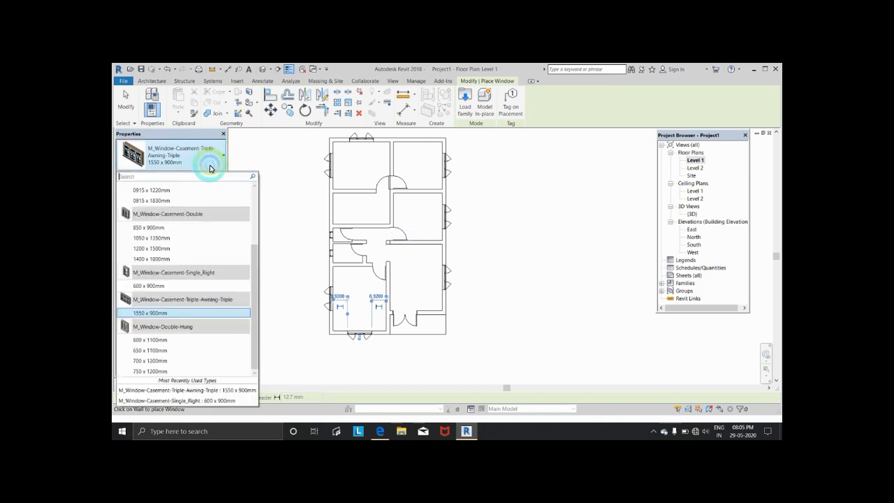
{"action": "left_click", "coordinate": [180, 238]}
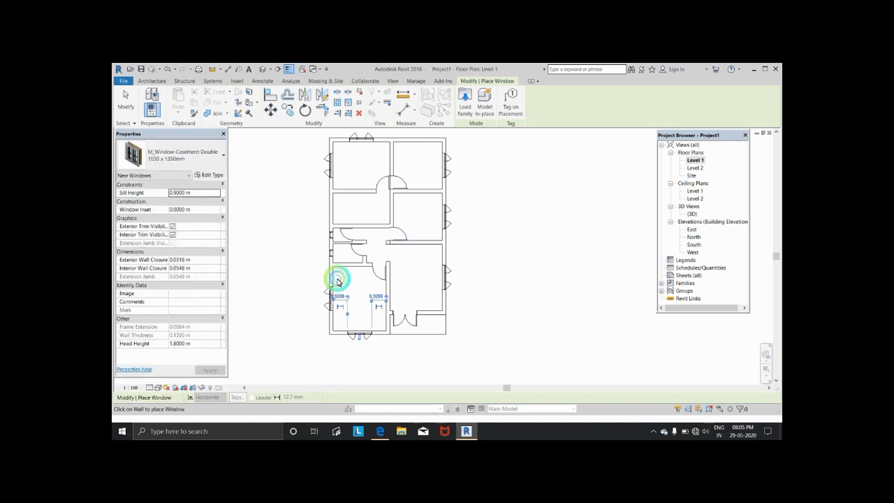
{"action": "left_click", "coordinate": [430, 316]}
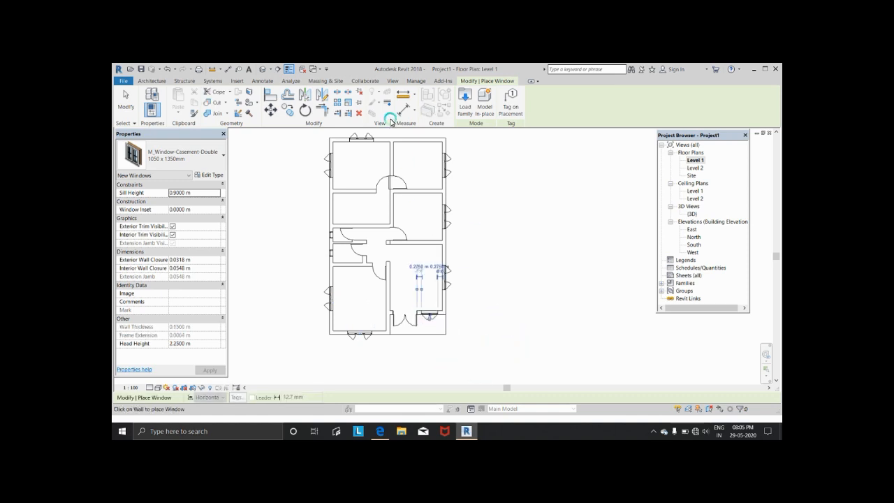
{"action": "left_click", "coordinate": [422, 137]}
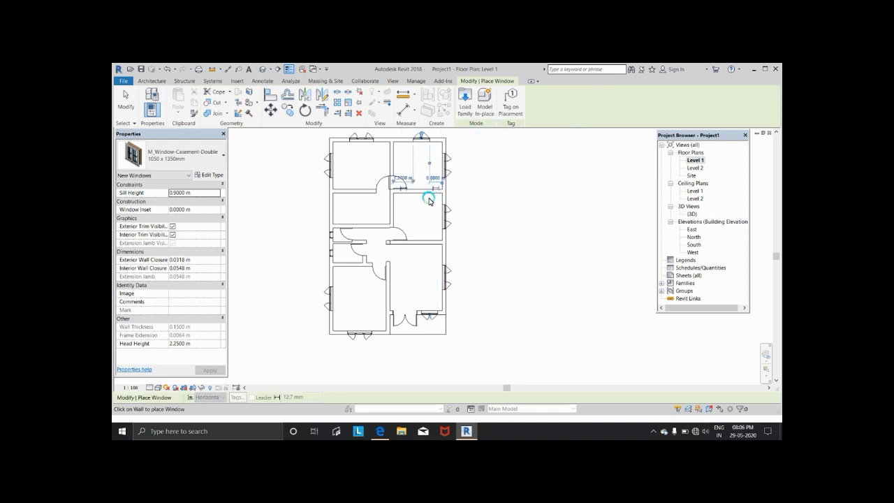
- Open the 3D view and examine the placed windows around the house, ending at the west facade
{"action": "double_click", "coordinate": [693, 213]}
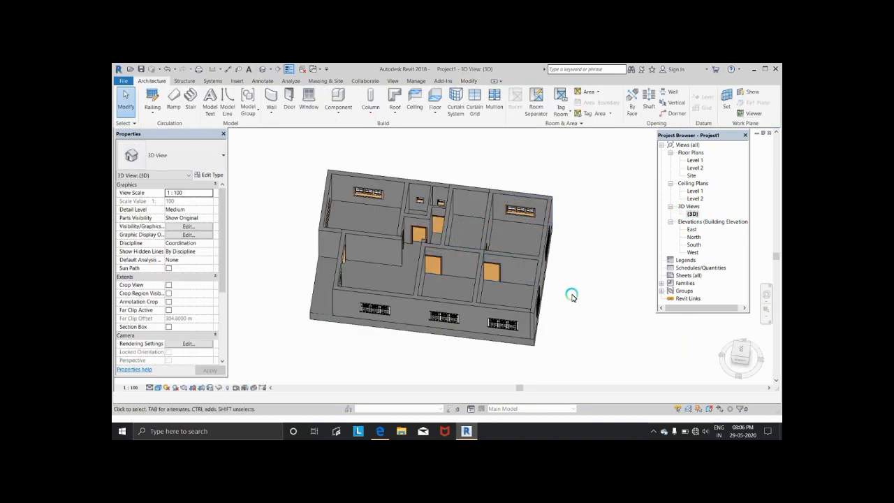
{"action": "middle_click_drag", "start_coordinate": [561, 308], "coordinate": [619, 259], "text": "shift"}
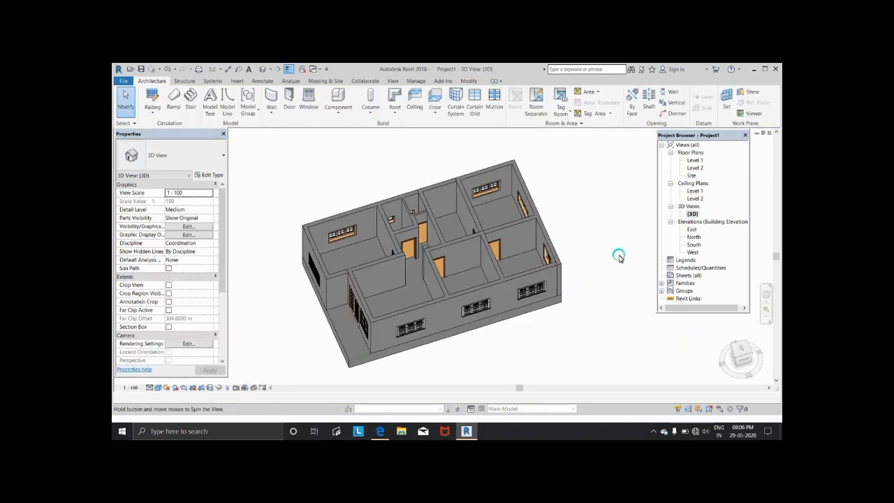
{"action": "middle_click_drag", "start_coordinate": [558, 202], "coordinate": [565, 235], "text": "shift"}
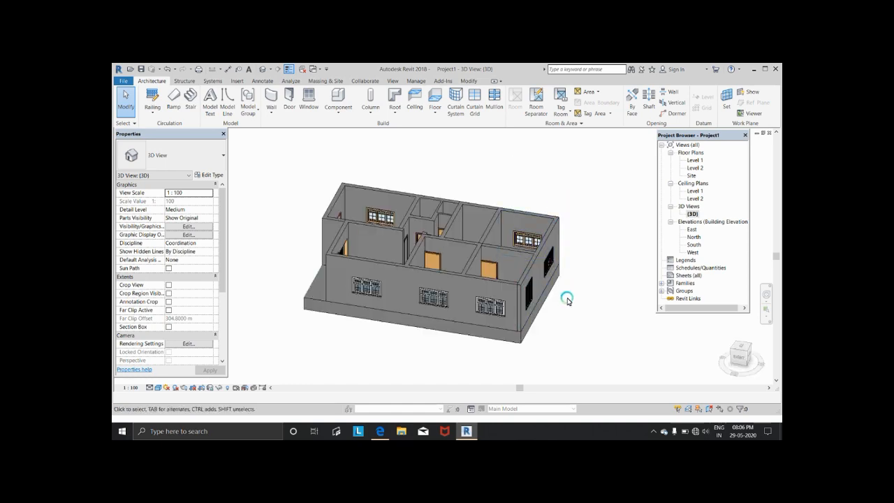
{"action": "middle_click_drag", "start_coordinate": [567, 300], "coordinate": [571, 272], "text": "shift"}
{"action": "scroll", "coordinate": [590, 315], "scroll_direction": "down", "scroll_amount": 2}
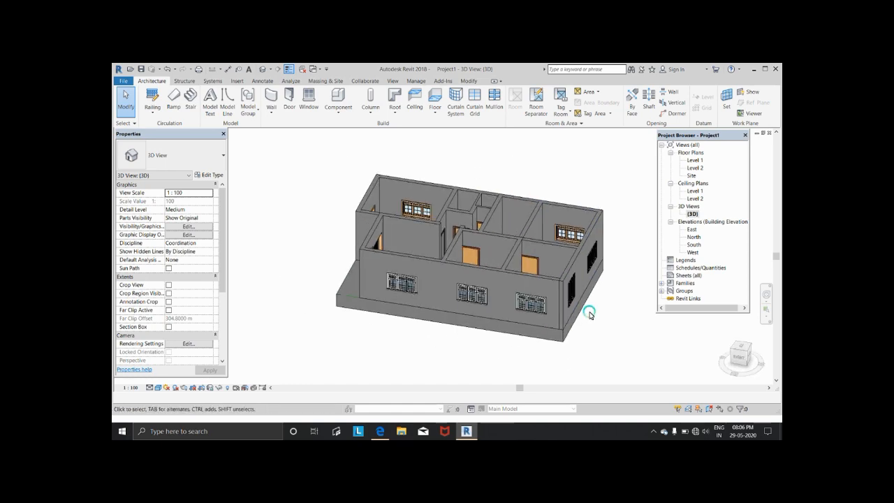
{"action": "middle_click_drag", "start_coordinate": [591, 315], "coordinate": [511, 277], "text": "shift"}
{"action": "scroll", "coordinate": [535, 260], "scroll_direction": "up", "scroll_amount": 3}
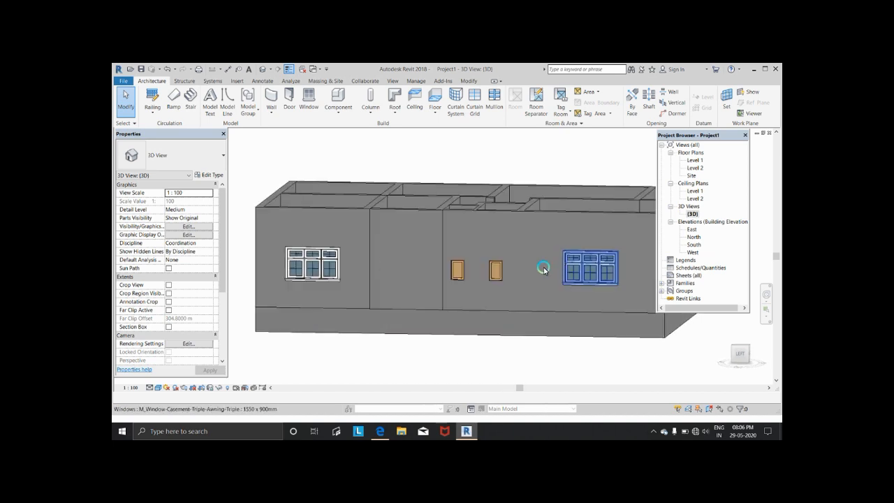
- Set the sill height of the two small M_Fixed windows in the west facade to 1.3150 m
{"action": "left_click", "coordinate": [489, 262]}
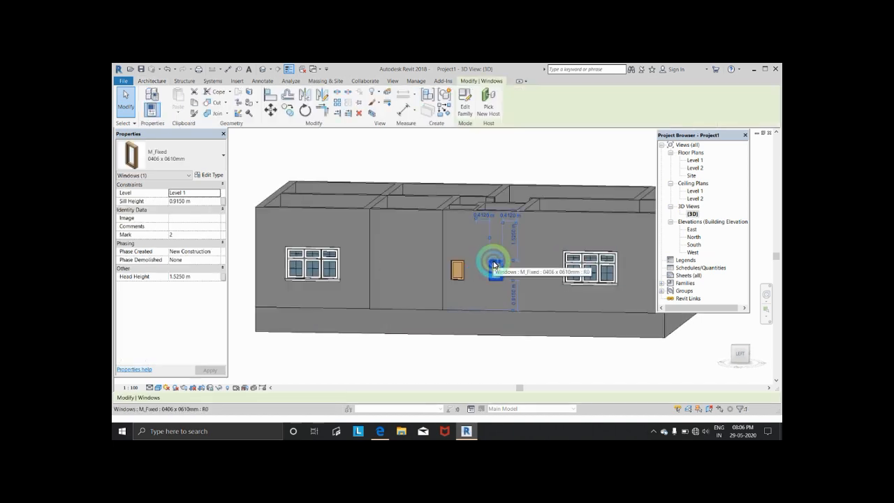
{"action": "left_click", "coordinate": [458, 269], "text": "ctrl"}
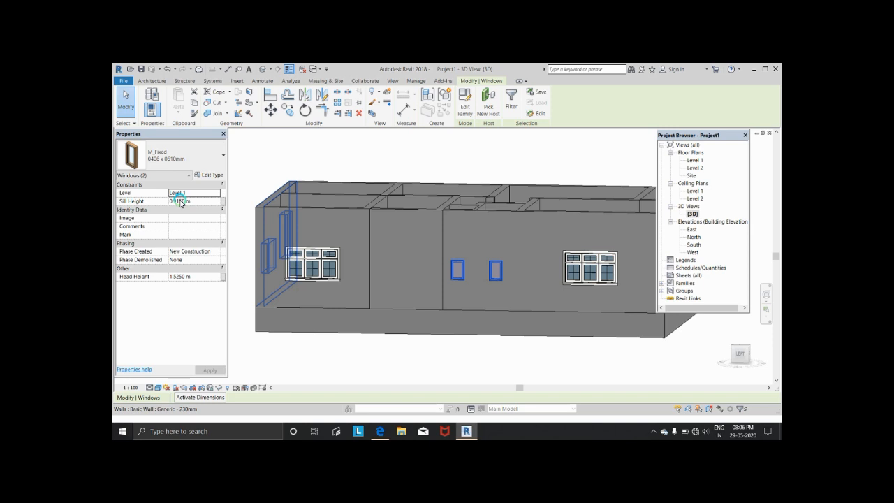
{"action": "left_click", "coordinate": [429, 264]}
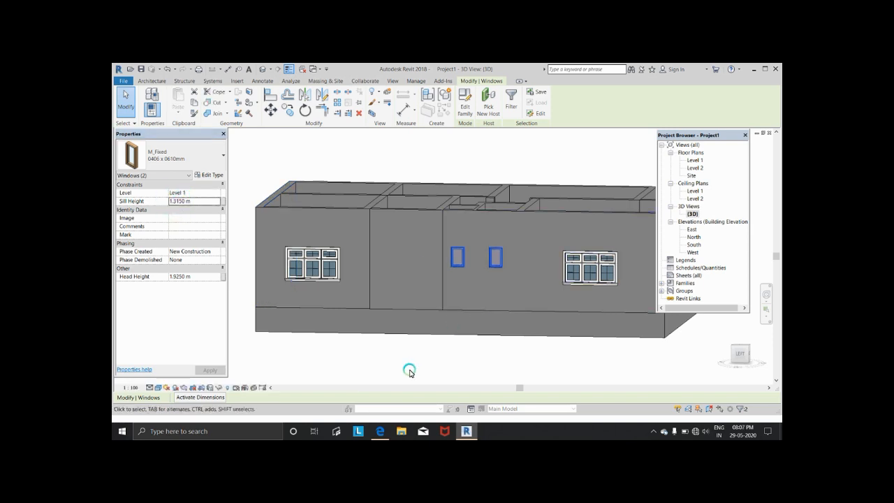
{"action": "left_click", "coordinate": [410, 372]}
{"action": "scroll", "coordinate": [463, 273], "scroll_direction": "down", "scroll_amount": 2}
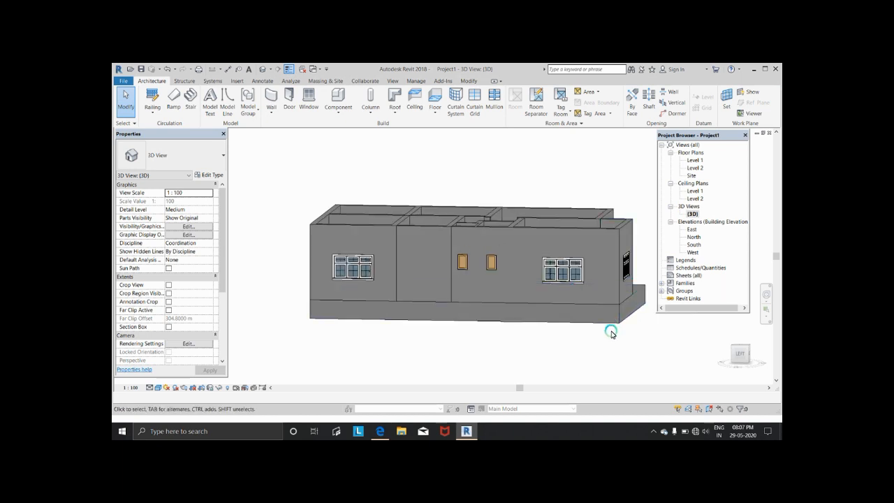
{"action": "middle_click_drag", "start_coordinate": [575, 361], "coordinate": [462, 395], "text": "shift"}
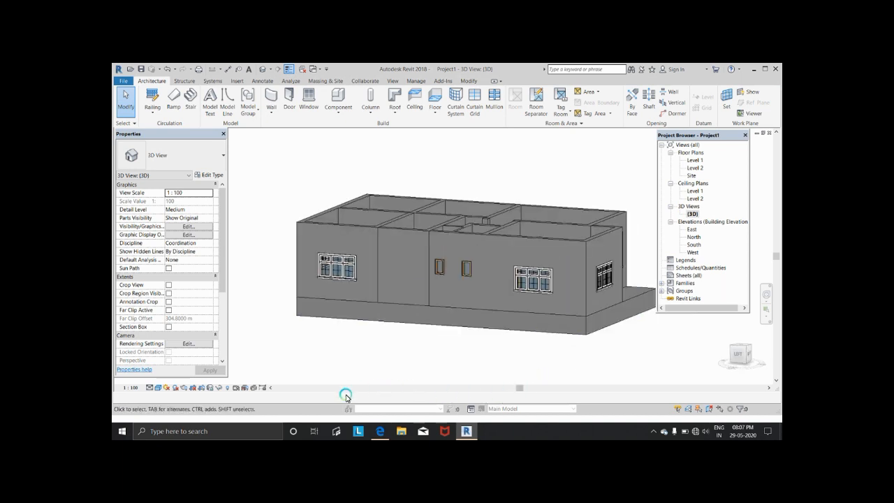
- Return to the Level 1 floor plan with the whole house in view
{"action": "double_click", "coordinate": [695, 160]}
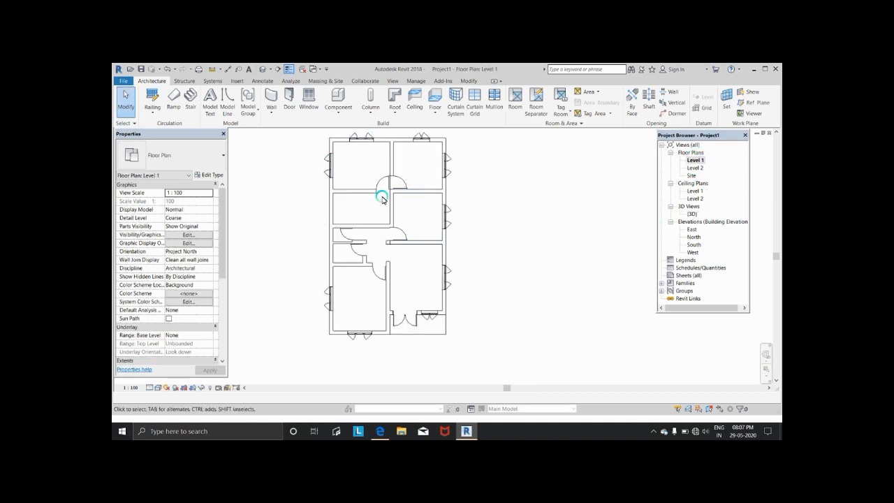
{"action": "scroll", "coordinate": [379, 183], "scroll_direction": "up", "scroll_amount": 2}
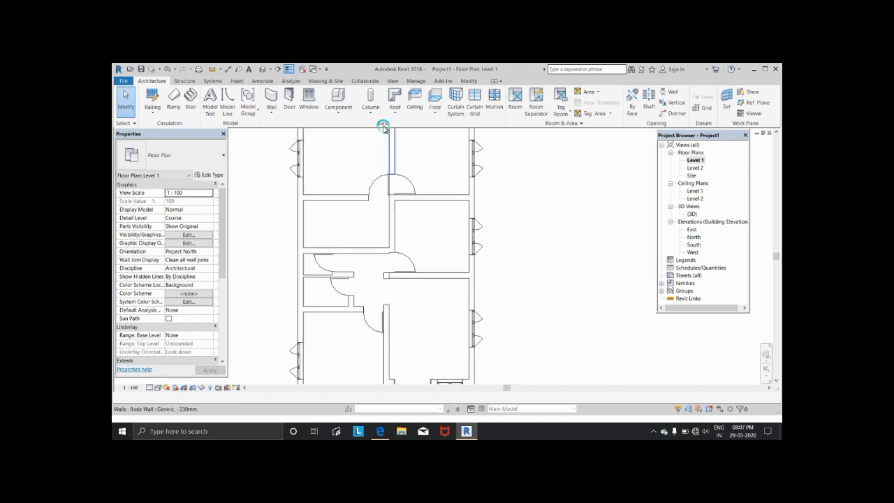
{"action": "scroll", "coordinate": [414, 188], "scroll_direction": "down", "scroll_amount": 3}
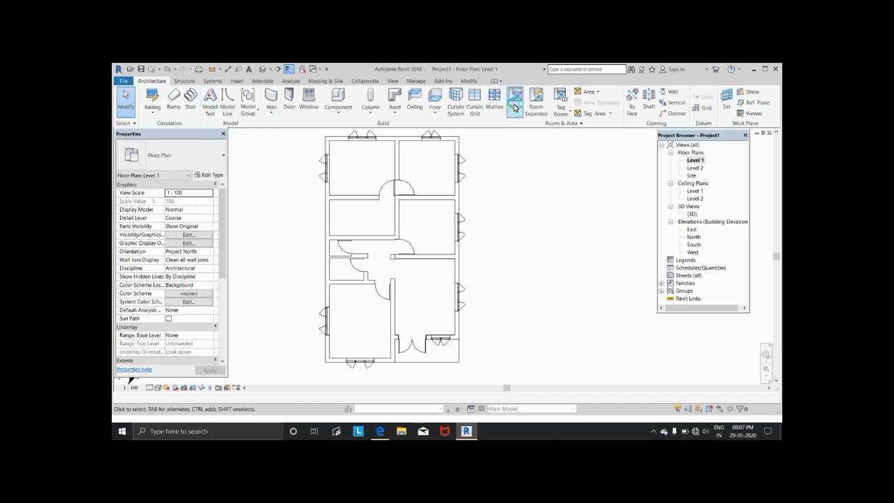
{"action": "left_click", "coordinate": [560, 108]}
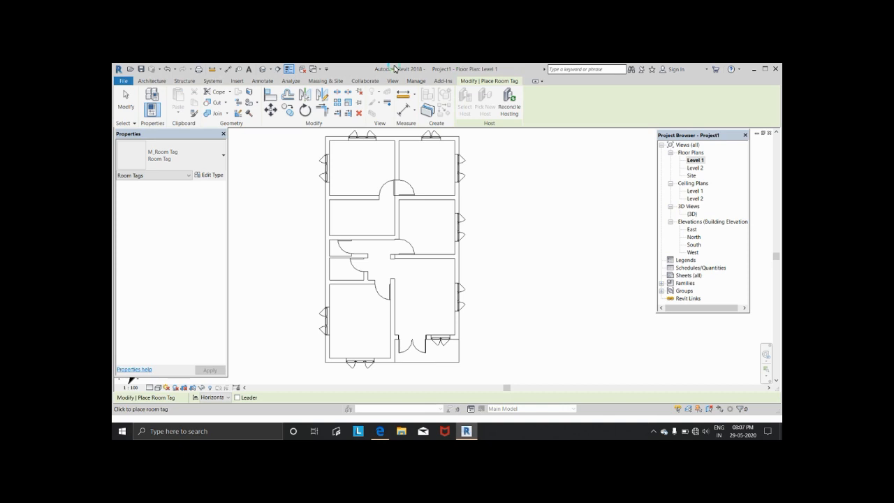
{"action": "key", "text": "Escape"}
{"action": "key", "text": "Escape"}
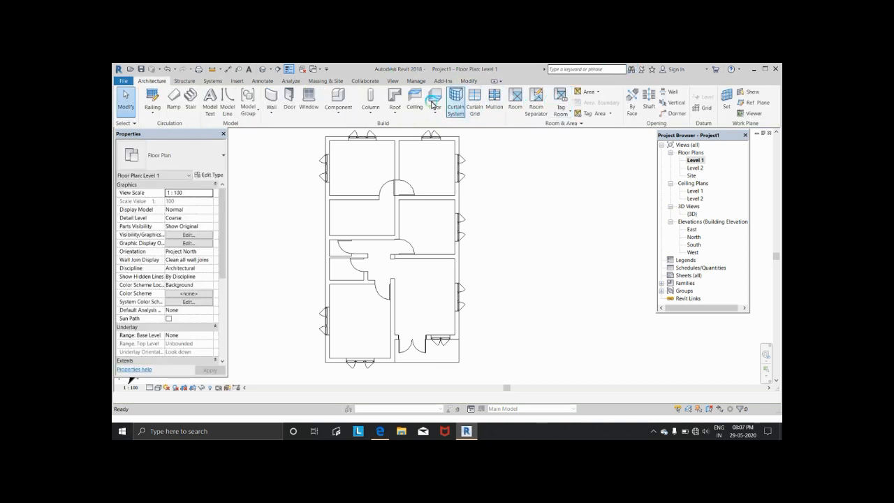
{"action": "left_click", "coordinate": [232, 99]}
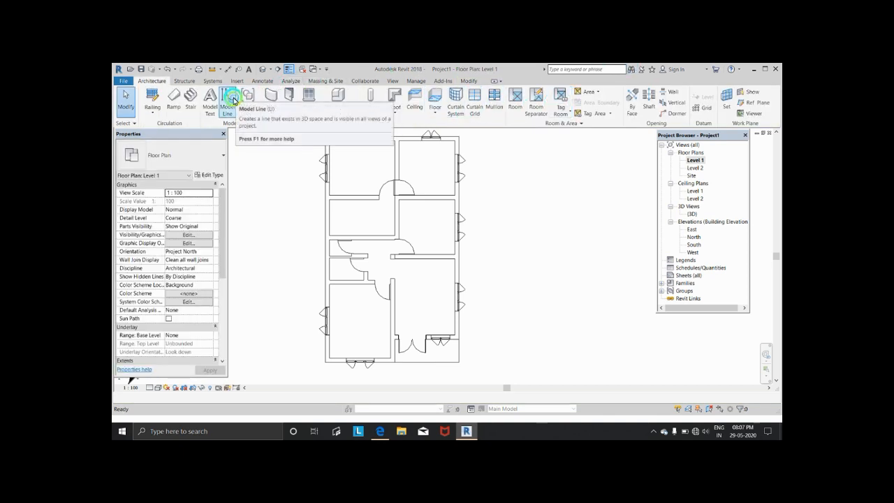
{"action": "scroll", "coordinate": [379, 199], "scroll_direction": "up", "scroll_amount": 2}
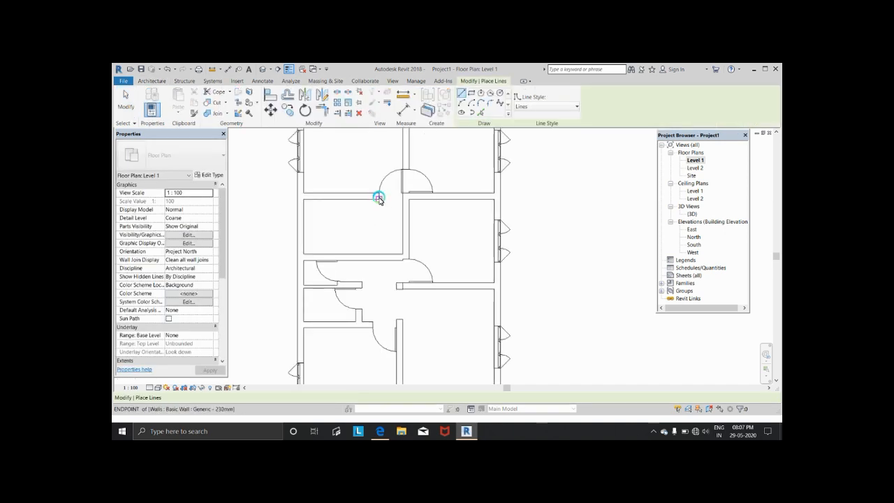
{"action": "key", "text": "Escape"}
{"action": "key", "text": "Escape"}
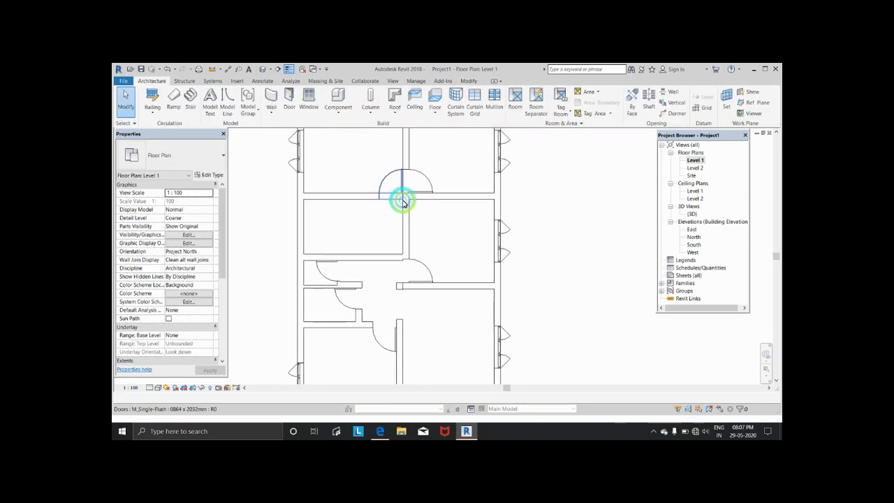
{"action": "left_click", "coordinate": [401, 198]}
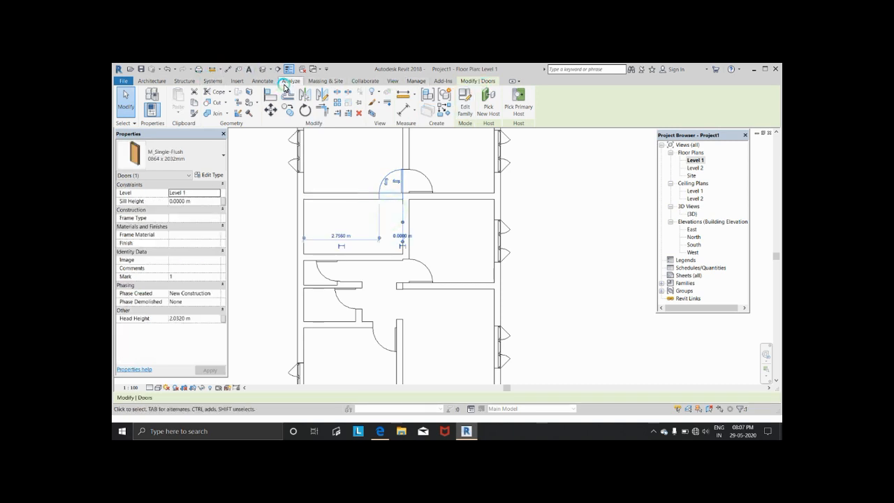
{"action": "key", "text": "Escape"}
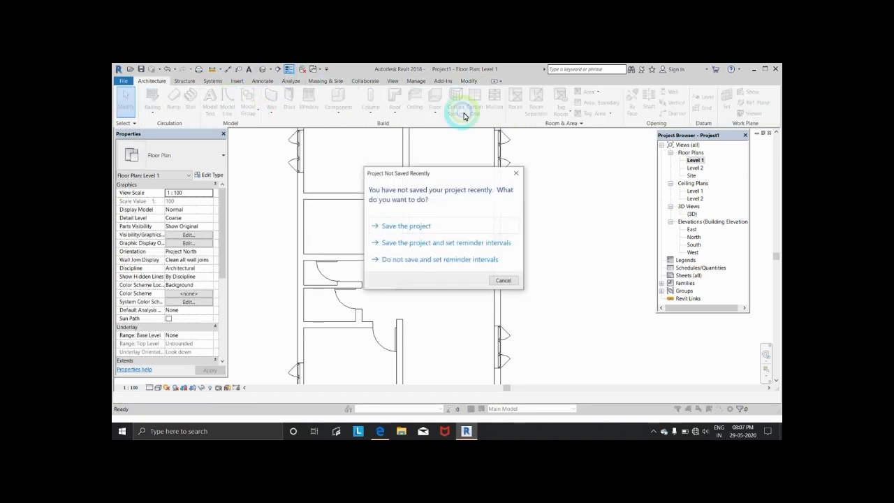
- Dismiss the save reminder and draw a horizontal model line from the northwest room's door jamb to the central wall
{"action": "left_click", "coordinate": [521, 172]}
{"action": "key", "text": "l"}
{"action": "key", "text": "i"}
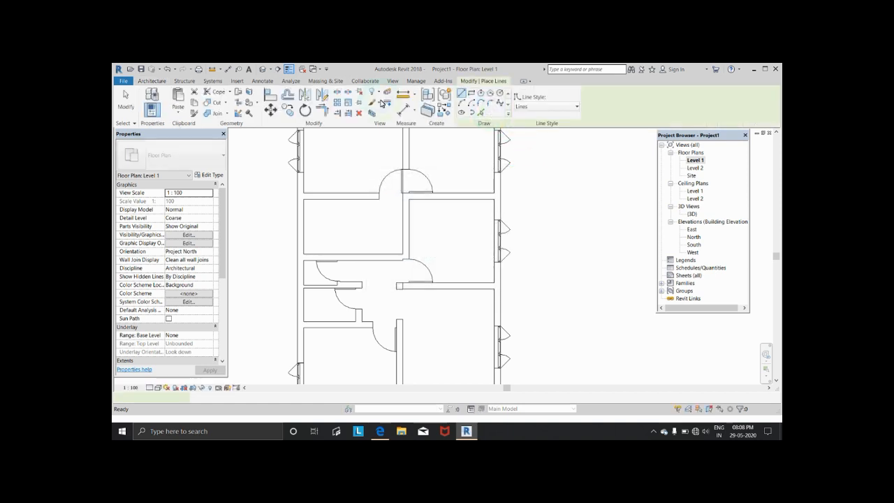
{"action": "left_click", "coordinate": [379, 200]}
{"action": "left_click", "coordinate": [401, 199]}
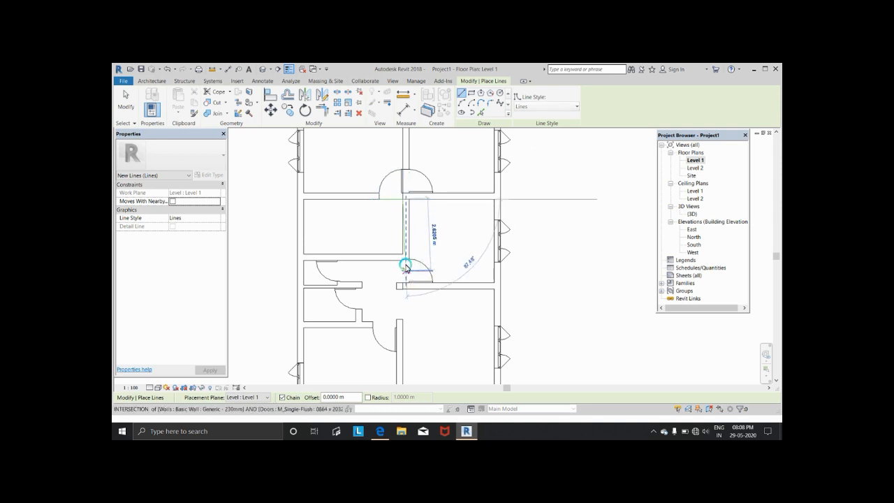
{"action": "key", "text": "Escape"}
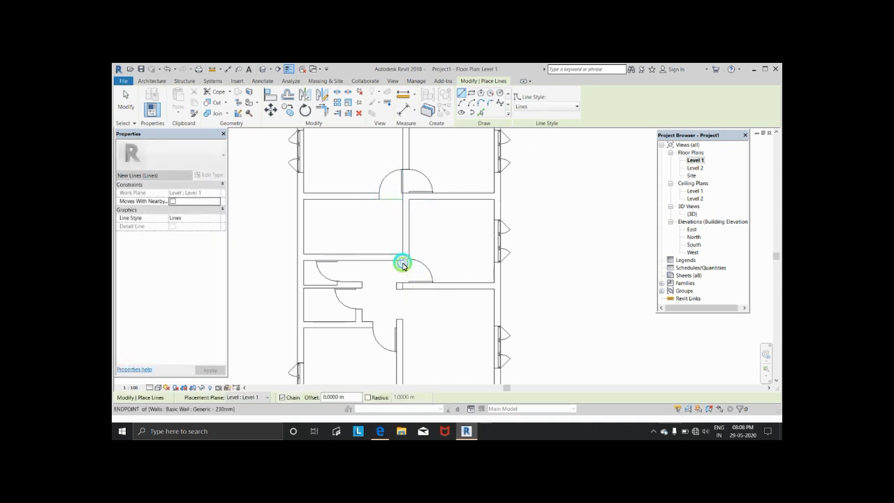
- Draw vertical model lines across the east room's door recess and across the about 1.18 m opening between the passage and the southeast room
{"action": "left_click", "coordinate": [403, 260]}
{"action": "key", "text": "Escape"}
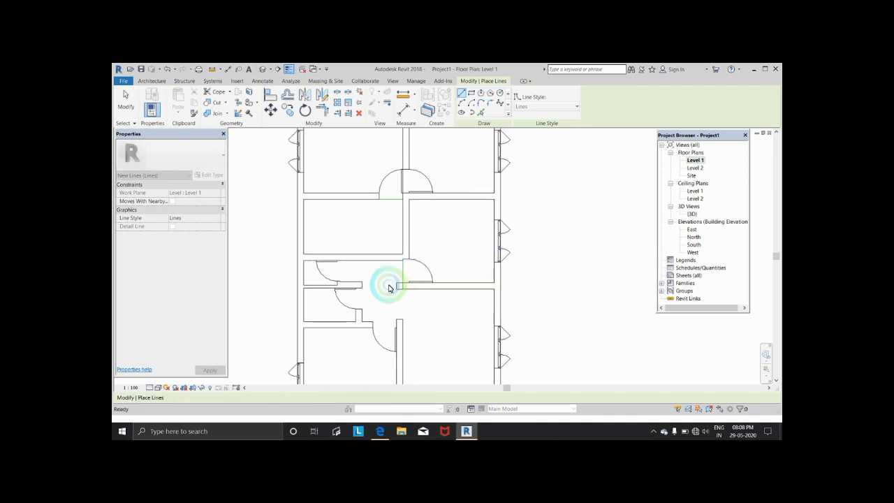
{"action": "left_click", "coordinate": [396, 287]}
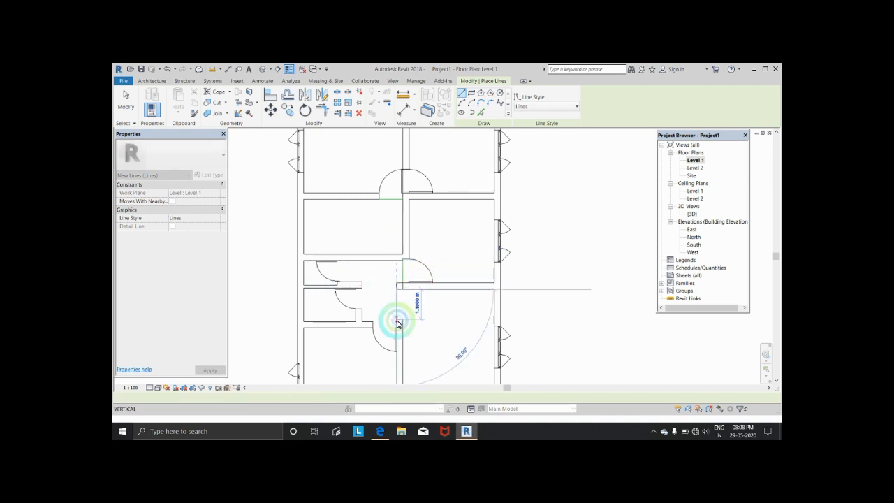
{"action": "left_click", "coordinate": [395, 323]}
{"action": "key", "text": "Escape"}
{"action": "key", "text": "Escape"}
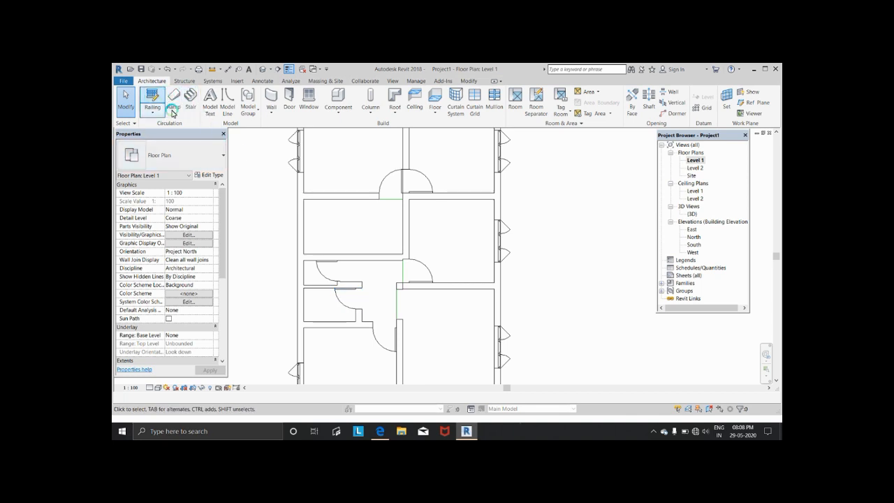
- Draw a horizontal model line across the passage's south end and a vertical one through the west stair area at the northwest door jamb
{"action": "left_click", "coordinate": [227, 101]}
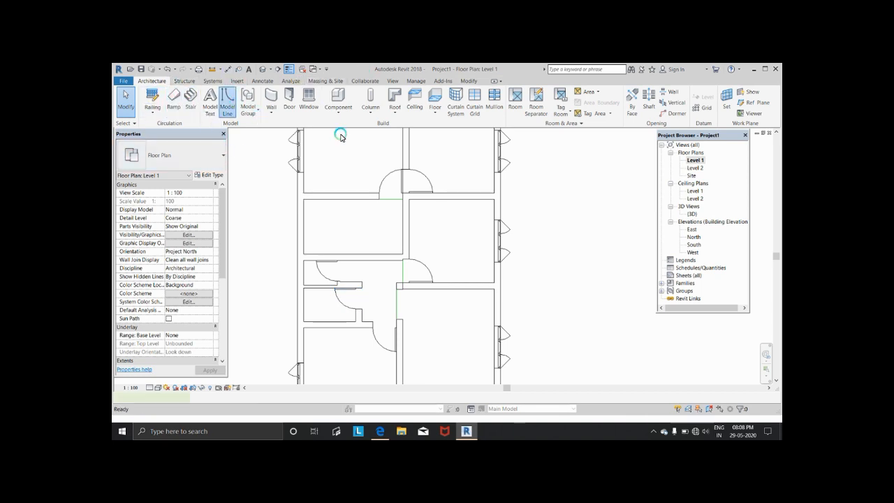
{"action": "left_click", "coordinate": [386, 322]}
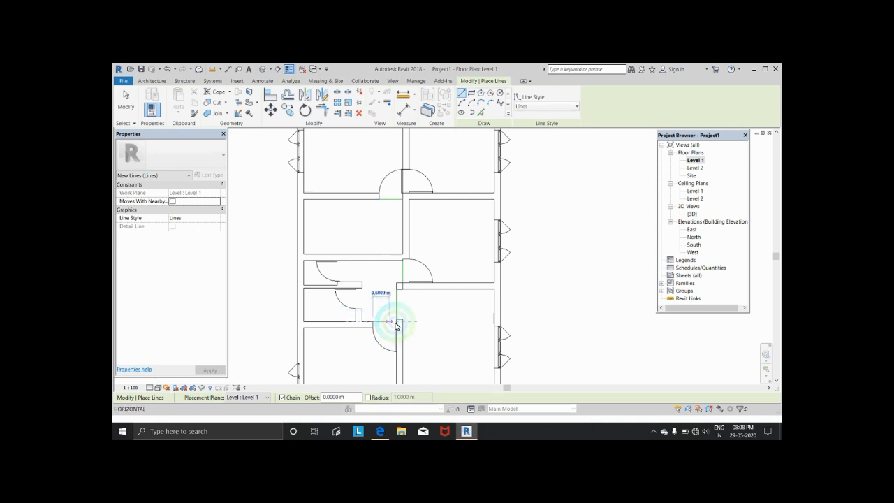
{"action": "left_click", "coordinate": [396, 323]}
{"action": "key", "text": "Escape"}
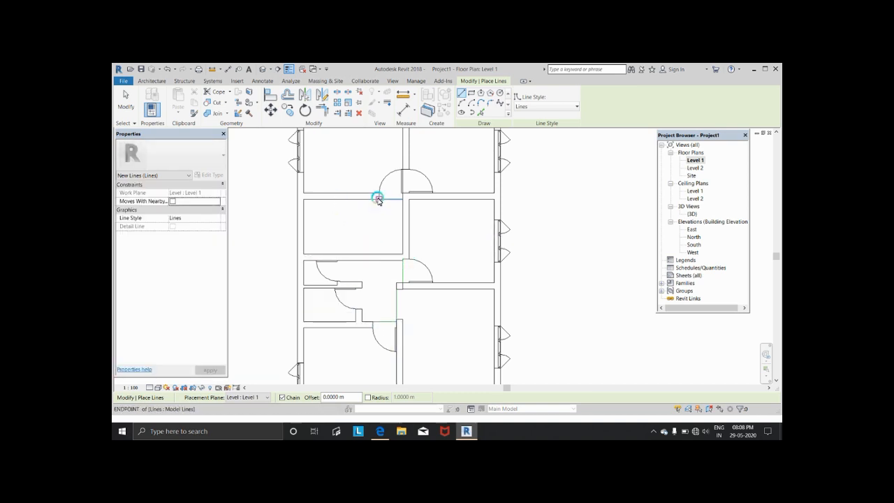
{"action": "left_click", "coordinate": [378, 253]}
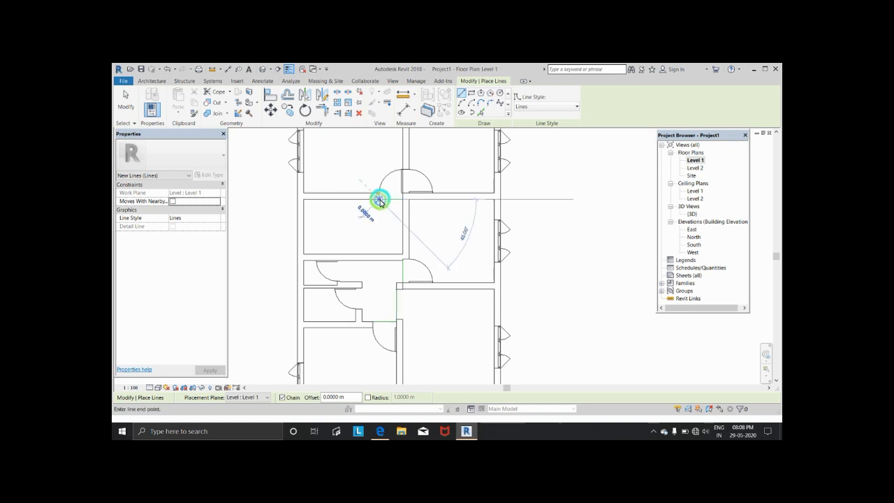
{"action": "left_click", "coordinate": [378, 258]}
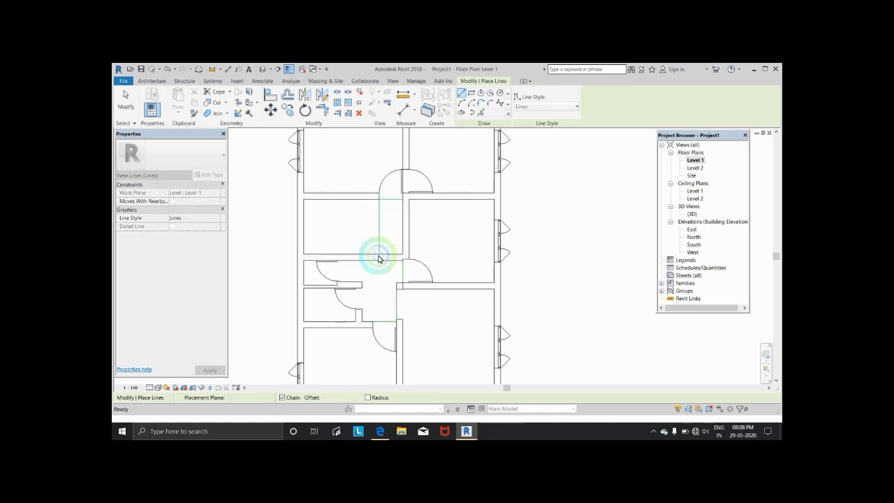
{"action": "key", "text": "Escape"}
{"action": "key", "text": "Escape"}
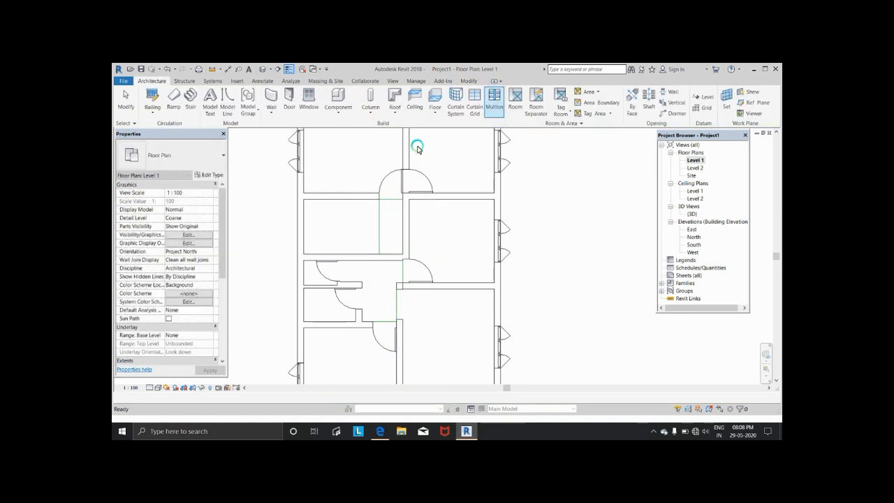
- Shorten the wall south of the stair area to the vertical model line and draw a horizontal model line from its end across the passage
{"action": "left_click", "coordinate": [392, 257]}
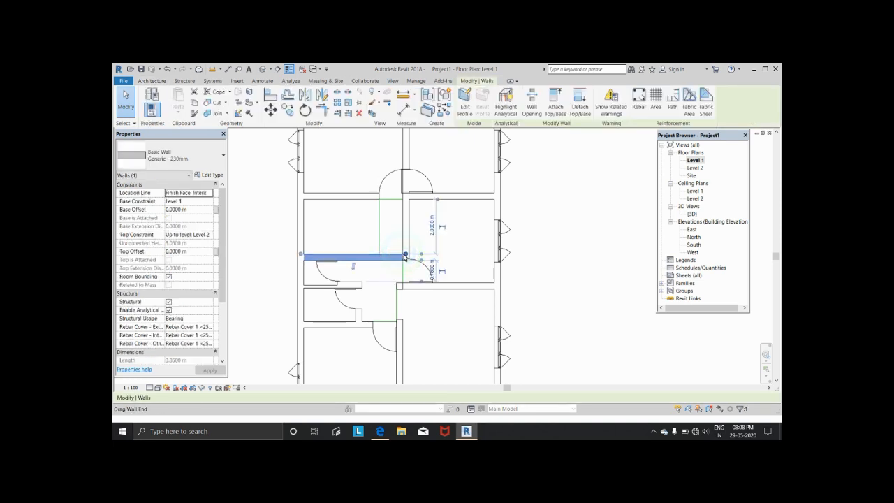
{"action": "key", "text": "Delete"}
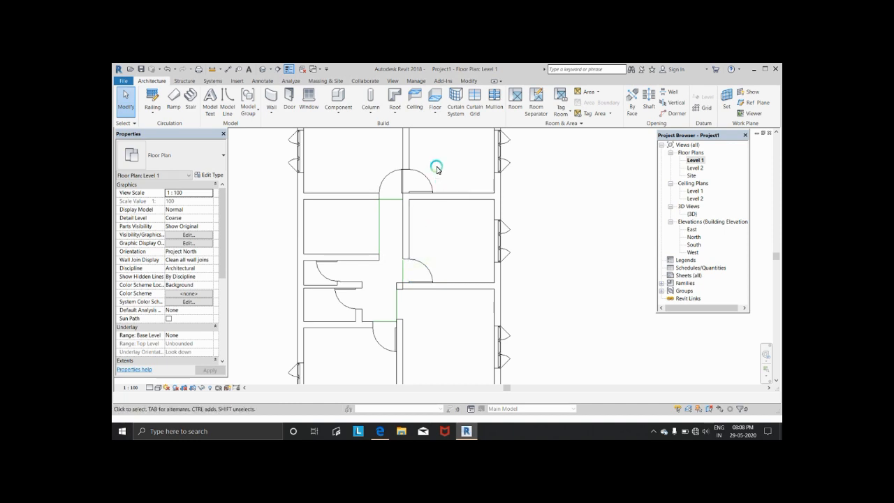
{"action": "left_click", "coordinate": [227, 98]}
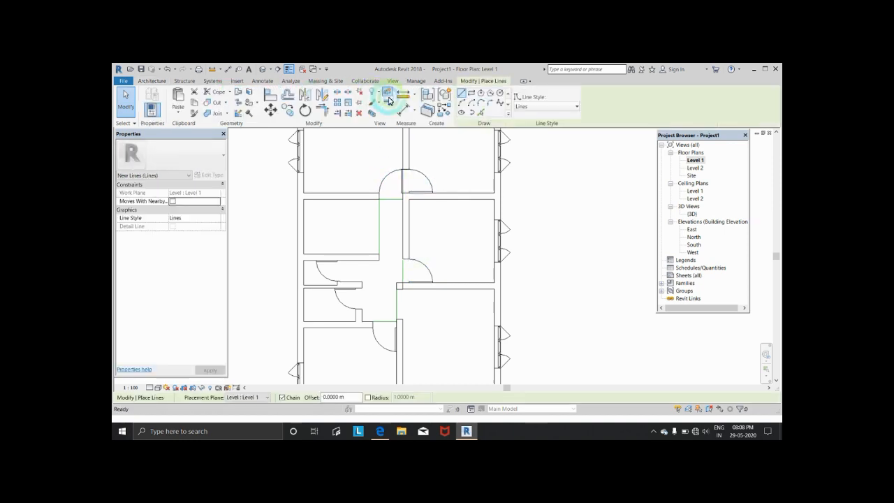
{"action": "left_click", "coordinate": [460, 95]}
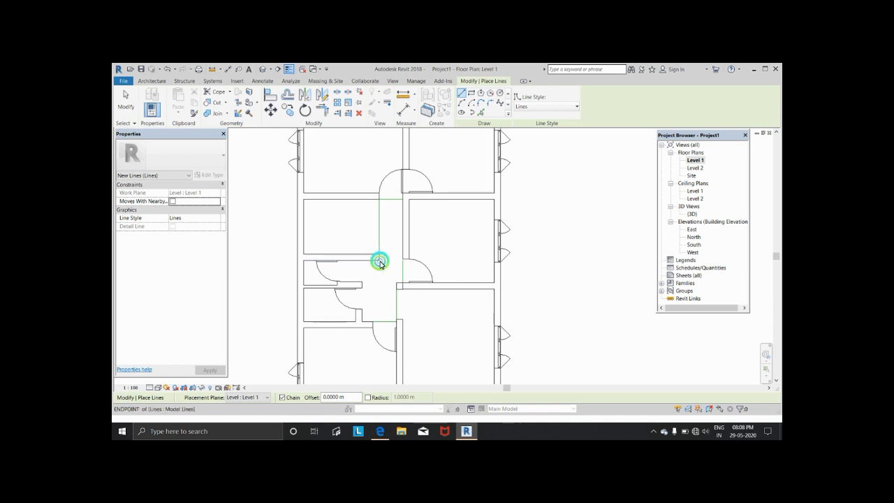
{"action": "left_click", "coordinate": [379, 261]}
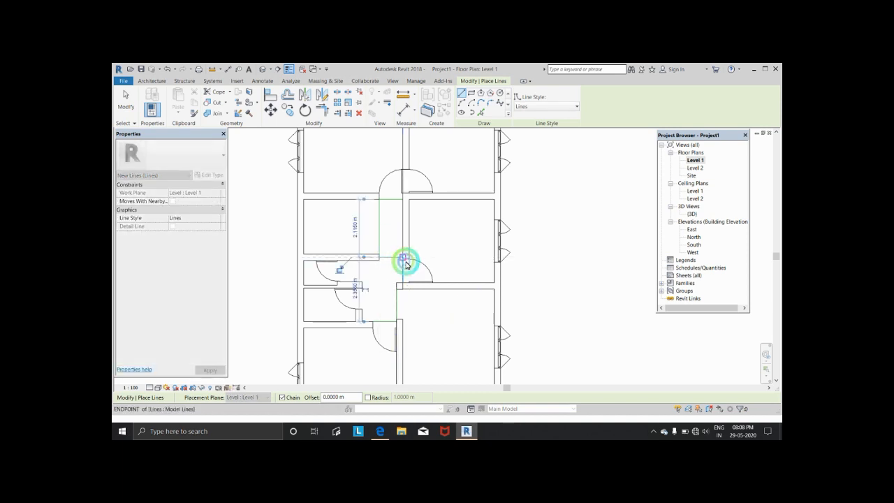
{"action": "left_click", "coordinate": [402, 259]}
{"action": "key", "text": "Escape"}
{"action": "key", "text": "Escape"}
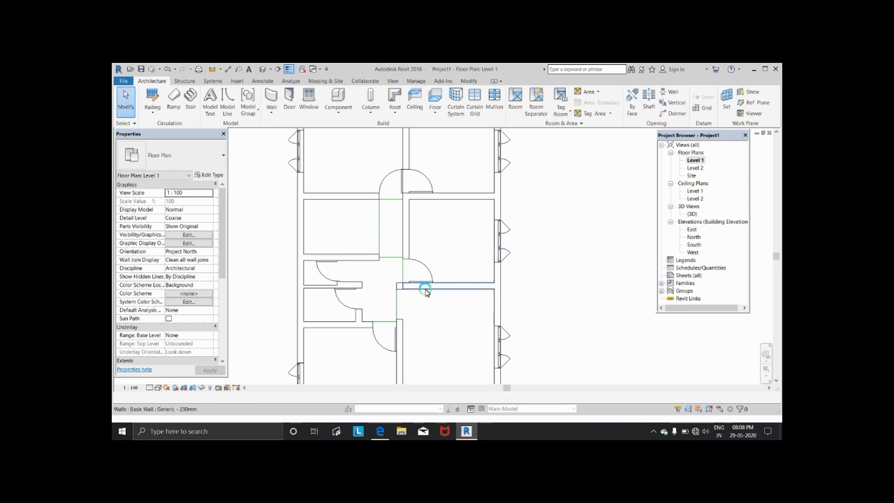
- Place tagged rooms in the northwest, northeast, middle east, small west bath, southeast hall and southwest spaces, in that order
{"action": "scroll", "coordinate": [425, 289], "scroll_direction": "down", "scroll_amount": 1}
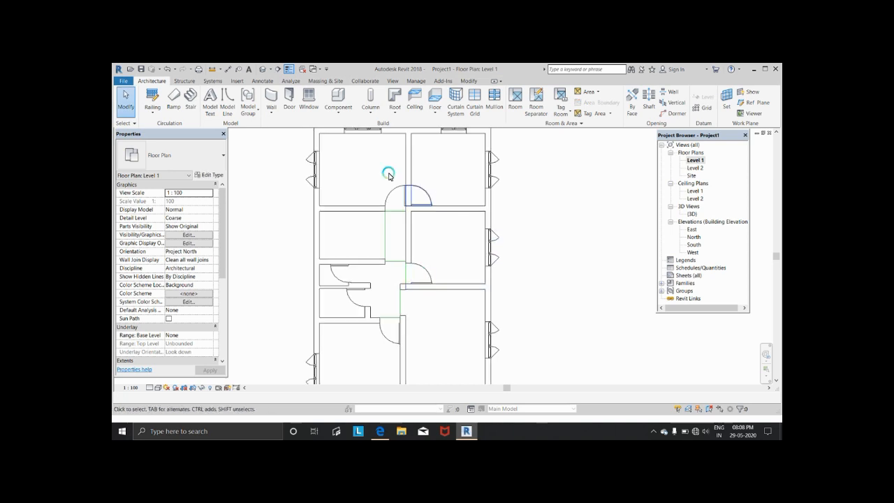
{"action": "left_click", "coordinate": [518, 98]}
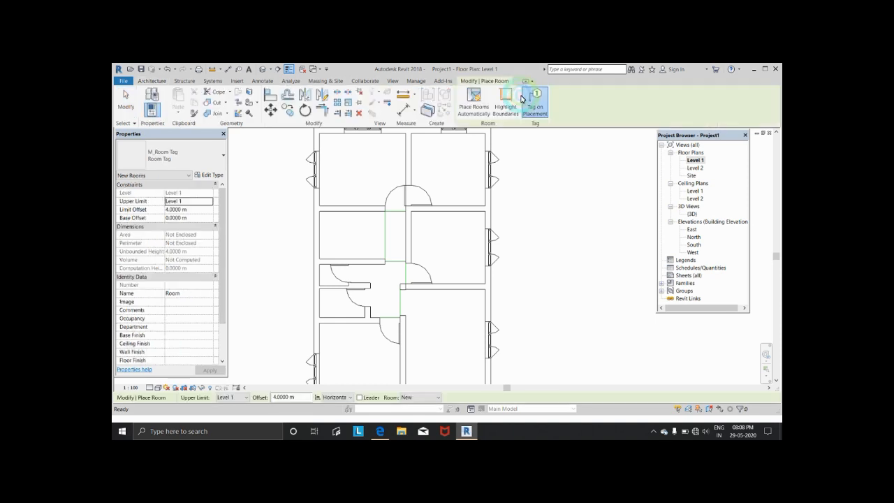
{"action": "left_click", "coordinate": [362, 175]}
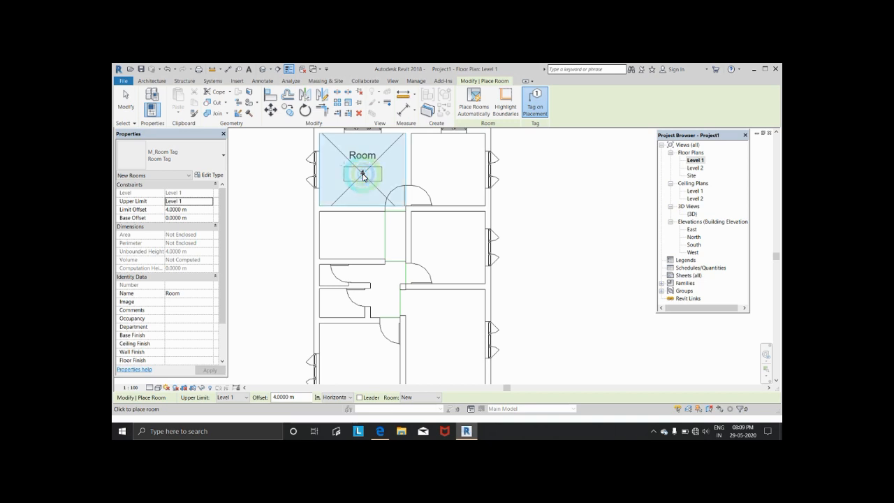
{"action": "left_click", "coordinate": [448, 174]}
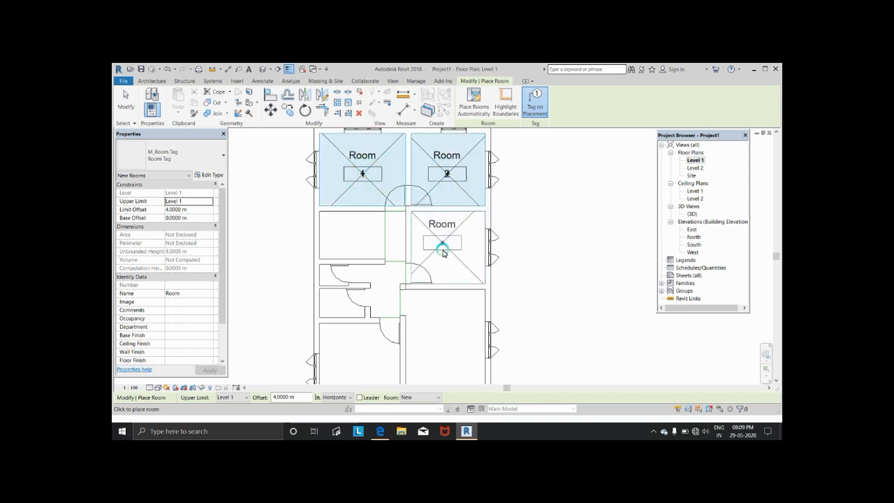
{"action": "left_click", "coordinate": [443, 250]}
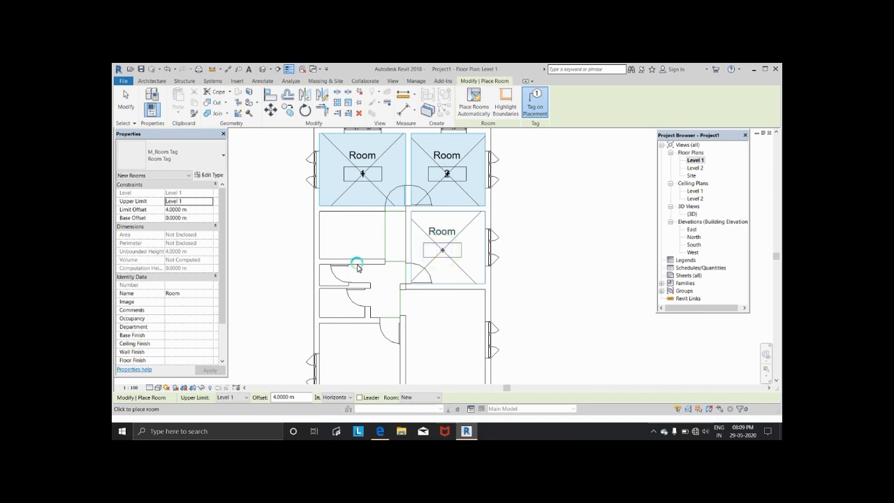
{"action": "left_click", "coordinate": [335, 301]}
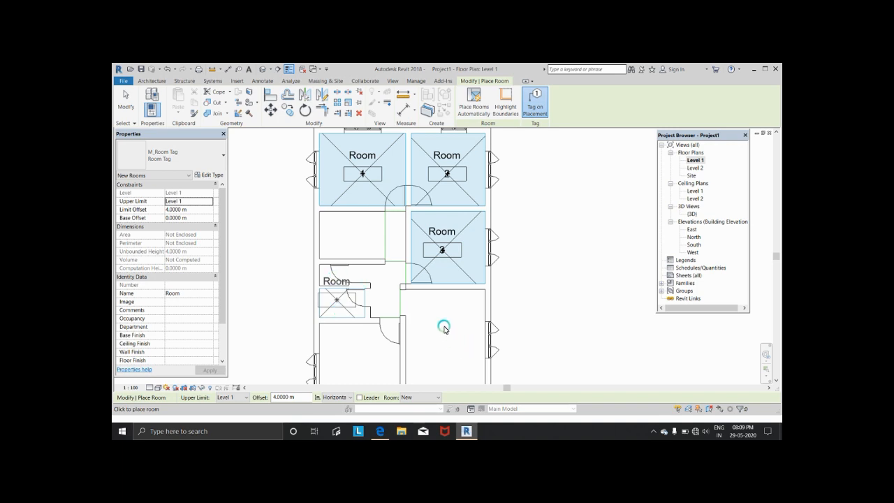
{"action": "scroll", "coordinate": [444, 327], "scroll_direction": "down", "scroll_amount": 1}
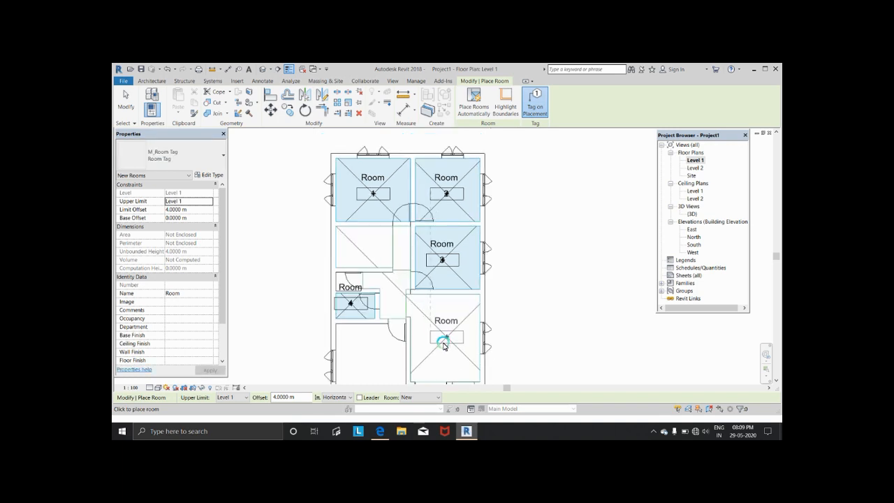
{"action": "left_click", "coordinate": [445, 344]}
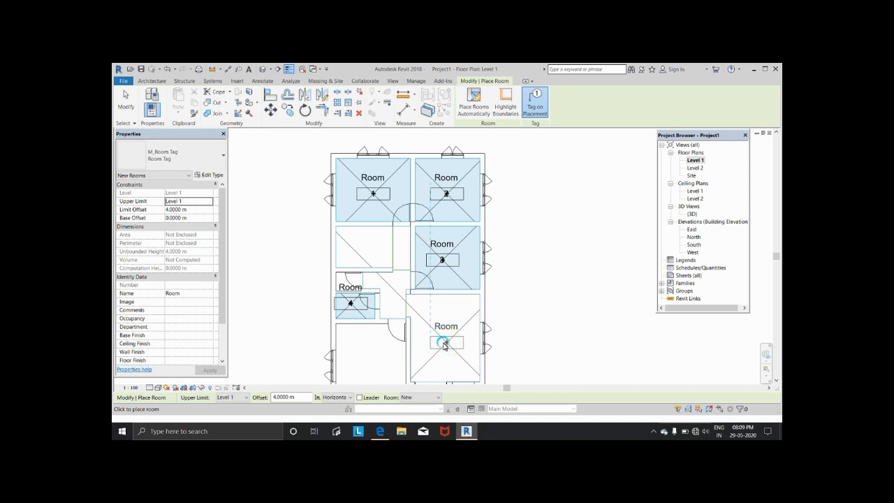
{"action": "left_click", "coordinate": [376, 358]}
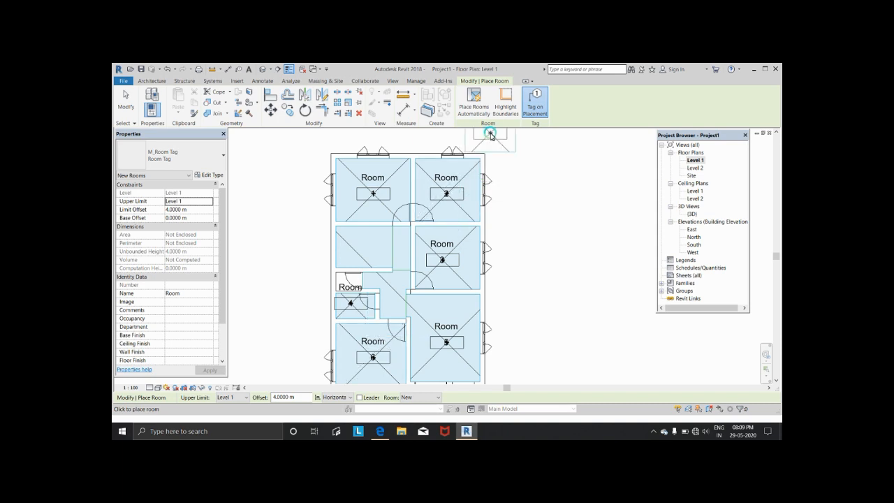
{"action": "key", "text": "Escape"}
{"action": "key", "text": "Escape"}
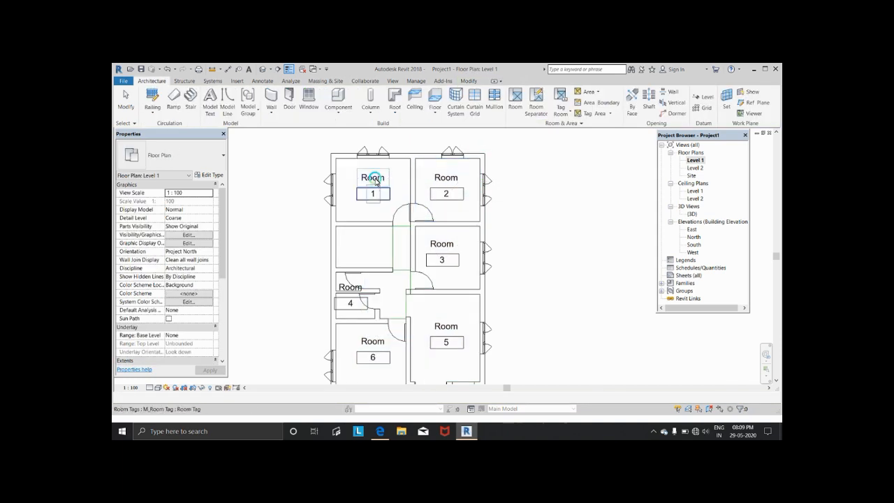
- Check the room names on the ground floor plan in the reference PDF and rename the northwest room in Revit as BEDROOM
{"action": "left_click", "coordinate": [374, 179]}
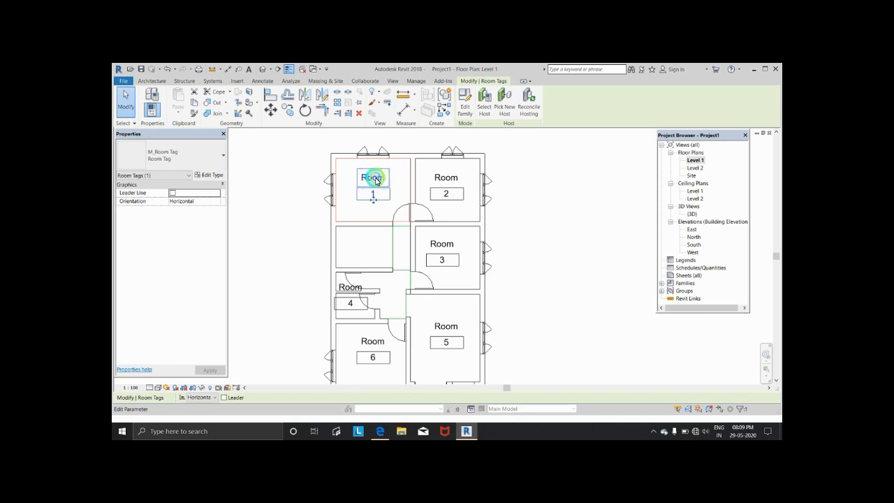
{"action": "left_click", "coordinate": [375, 177]}
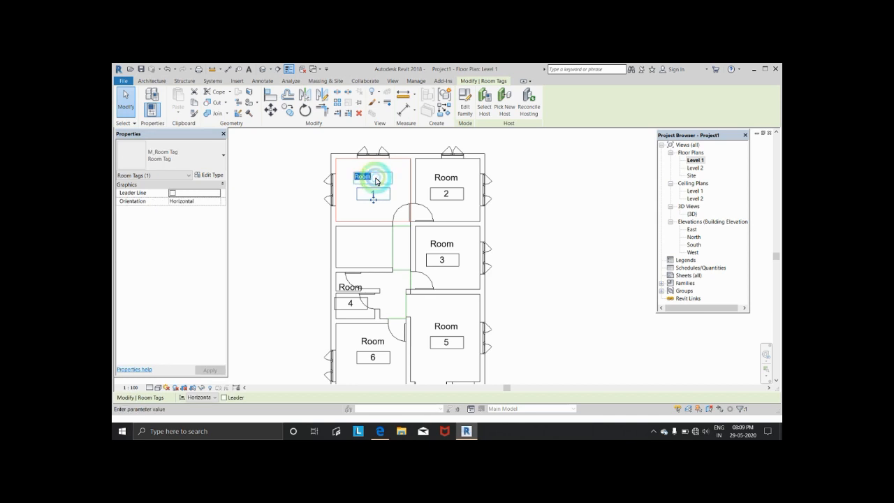
{"action": "left_click", "coordinate": [380, 429]}
{"action": "scroll", "coordinate": [228, 187], "scroll_direction": "up", "scroll_amount": 1}
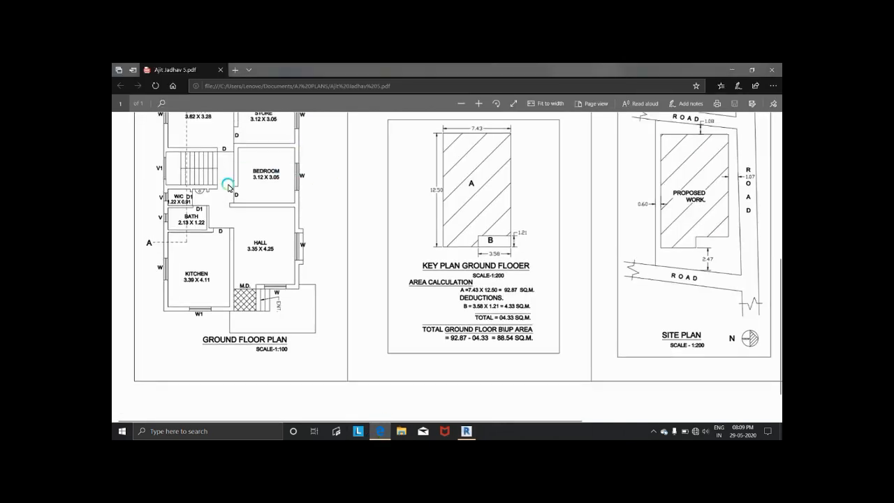
{"action": "scroll", "coordinate": [229, 187], "scroll_direction": "up", "scroll_amount": 2}
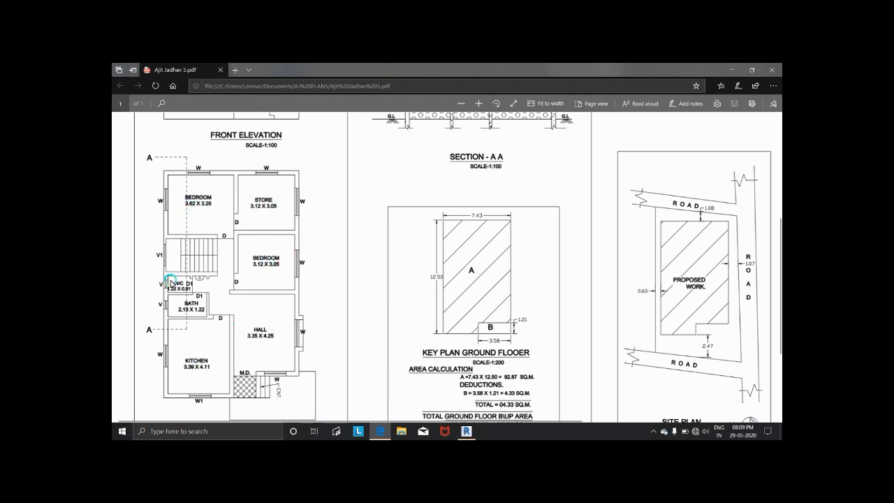
{"action": "left_click", "coordinate": [462, 431]}
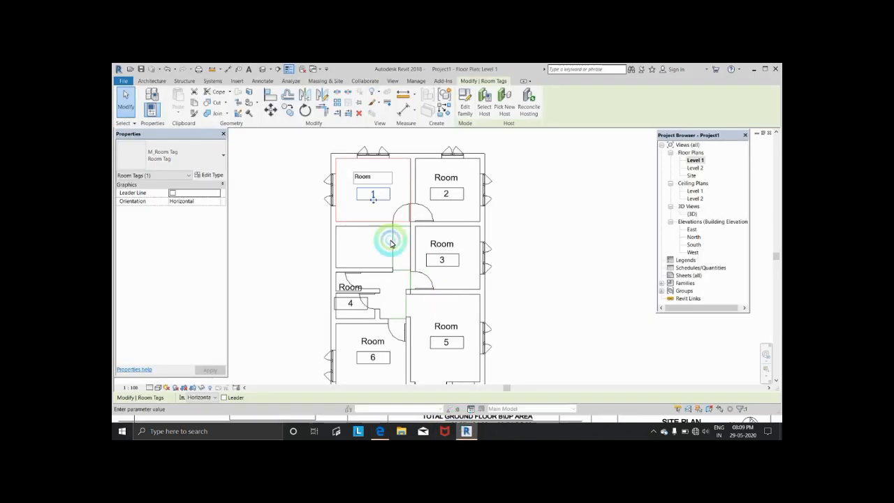
{"action": "left_click", "coordinate": [371, 195]}
{"action": "left_click", "coordinate": [378, 175]}
{"action": "left_click_drag", "start_coordinate": [375, 178], "coordinate": [355, 182]}
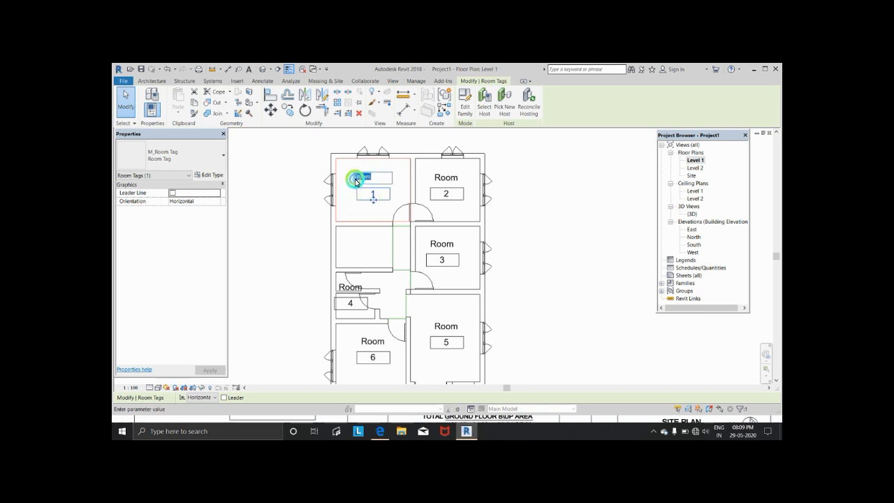
{"action": "double_click", "coordinate": [380, 177]}
- Rename the northeast room as STORE and the middle east room as BEDROOM
{"action": "left_click", "coordinate": [453, 180]}
{"action": "left_click", "coordinate": [456, 179]}
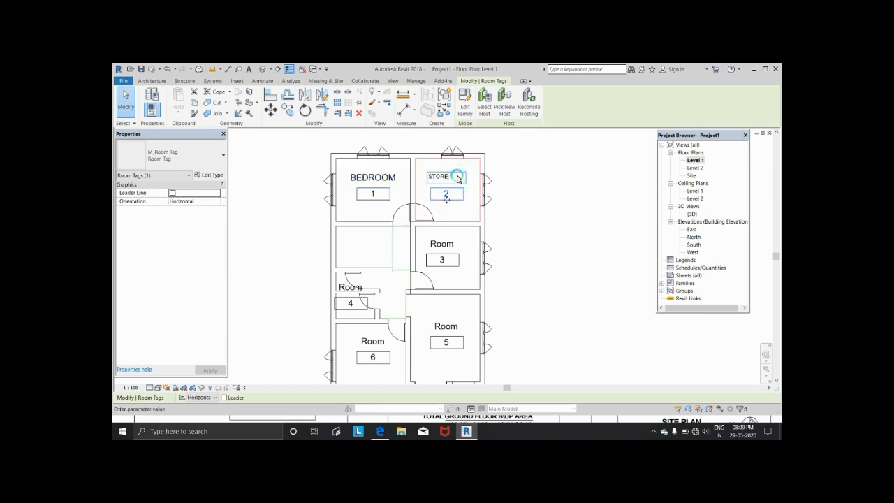
{"action": "left_click", "coordinate": [440, 244]}
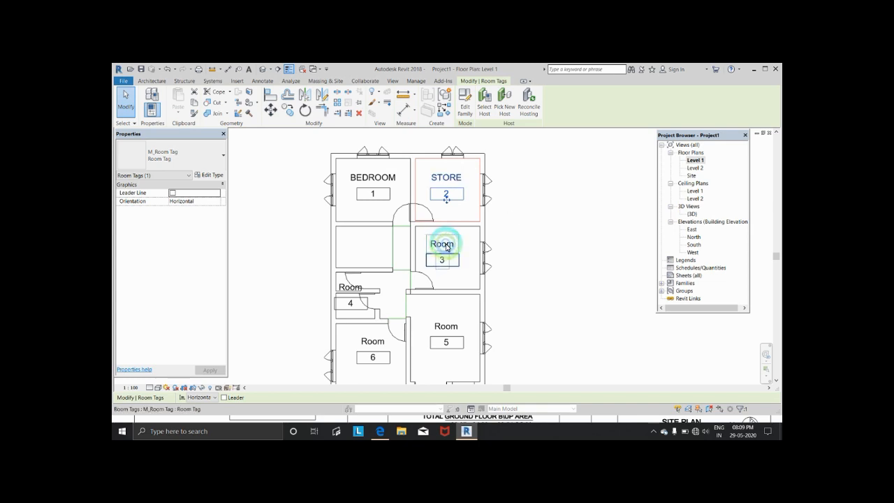
{"action": "left_click", "coordinate": [443, 244]}
{"action": "left_click", "coordinate": [451, 246]}
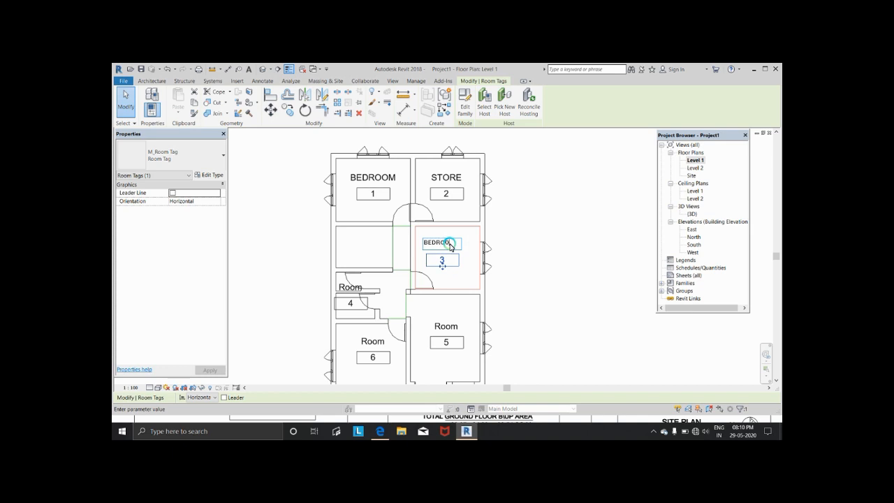
- Rename the southeast room as HALL and the southwest room as KITCHEN
{"action": "left_click", "coordinate": [450, 330]}
{"action": "left_click", "coordinate": [451, 328]}
{"action": "left_click", "coordinate": [452, 327]}
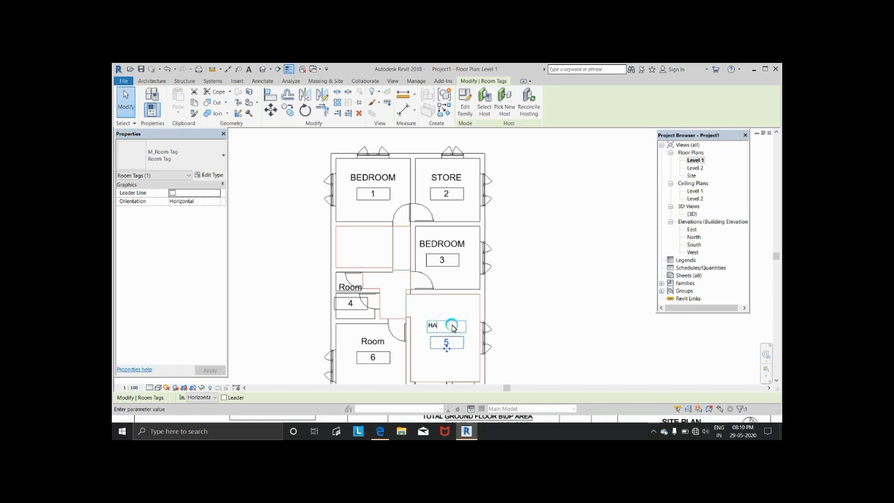
{"action": "left_click", "coordinate": [374, 343]}
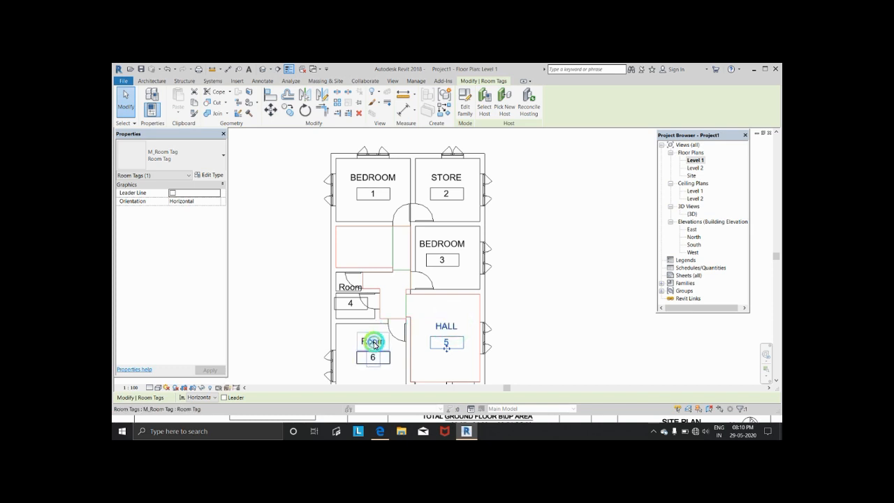
{"action": "left_click", "coordinate": [374, 342]}
{"action": "left_click", "coordinate": [374, 342]}
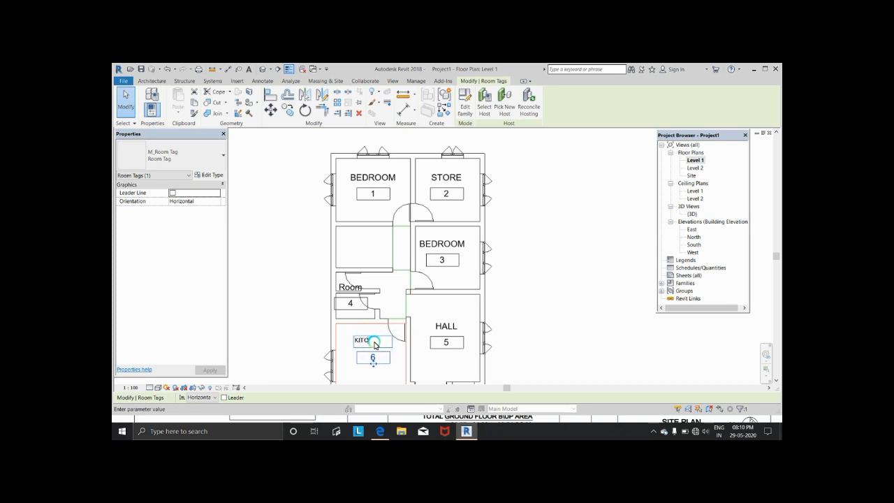
- Rename the small west bath room as WC AND BATH
{"action": "left_click", "coordinate": [356, 293]}
{"action": "left_click", "coordinate": [346, 287]}
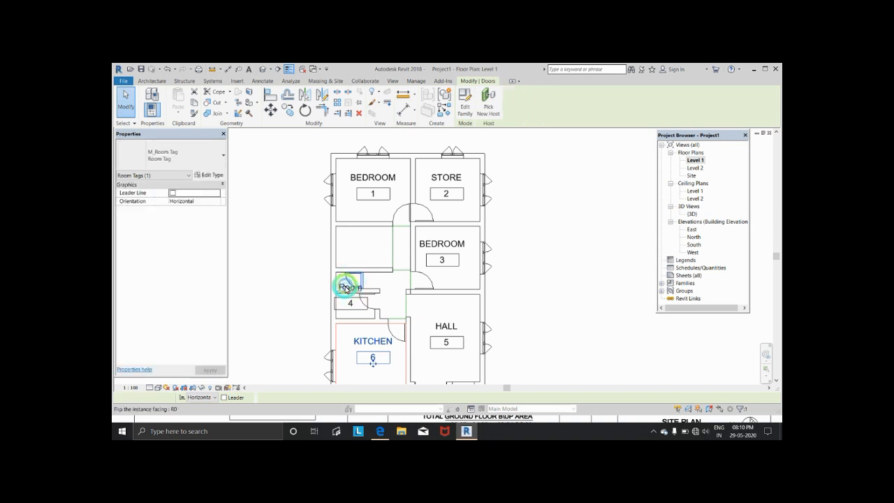
{"action": "left_click", "coordinate": [343, 286]}
{"action": "left_click", "coordinate": [341, 288]}
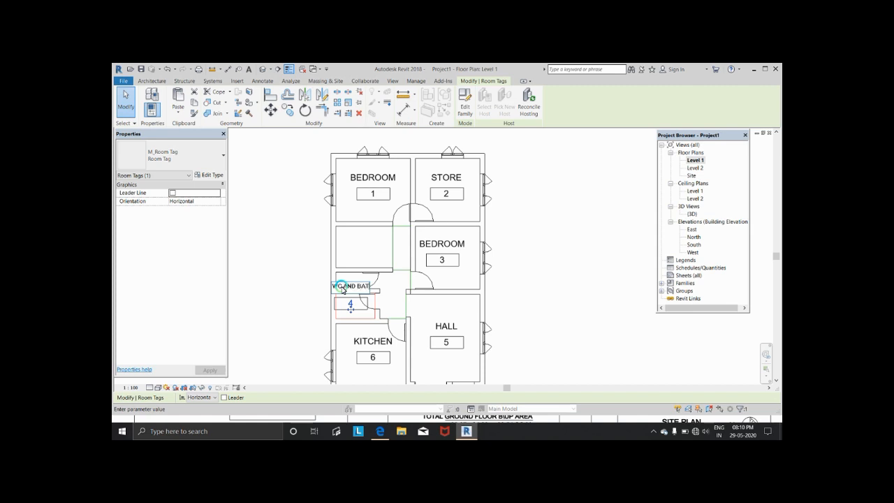
{"action": "left_click", "coordinate": [295, 258]}
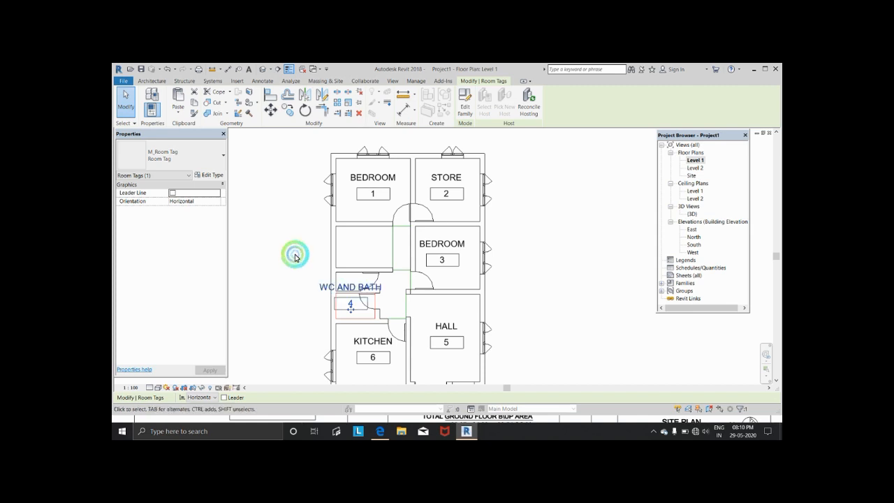
{"action": "left_click", "coordinate": [556, 271]}
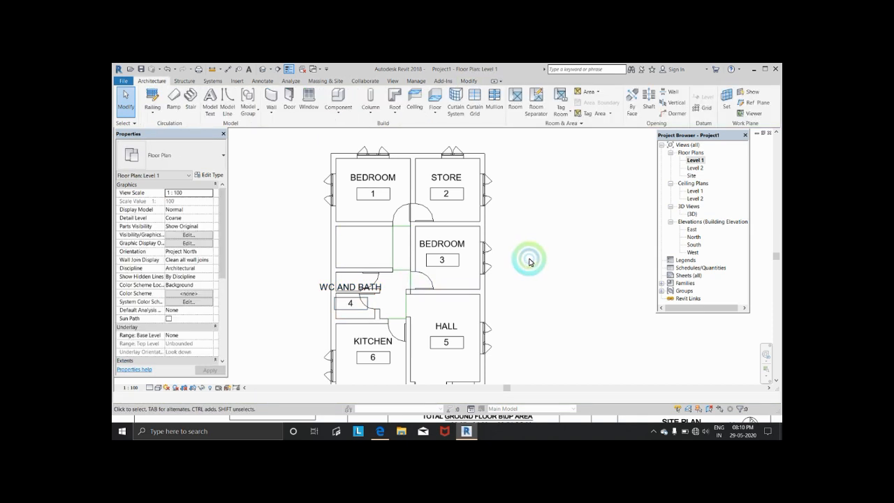
{"action": "scroll", "coordinate": [529, 259], "scroll_direction": "down", "scroll_amount": 2}
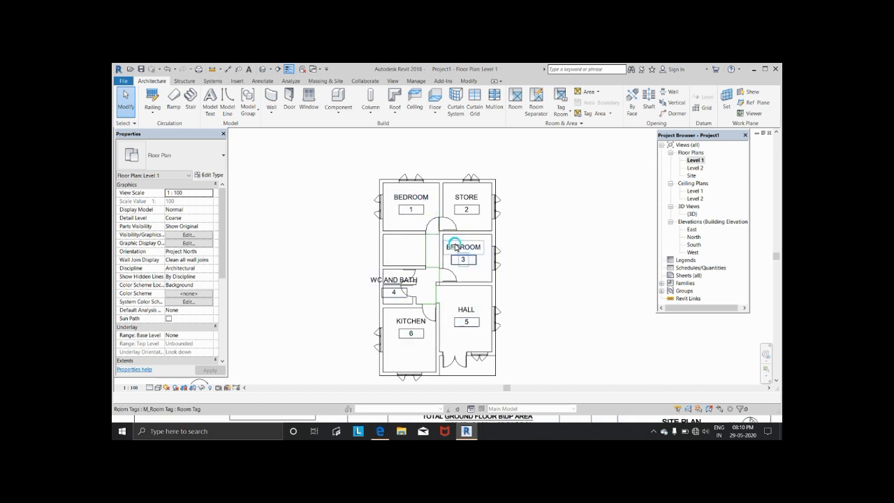
- Delete the room tags and rooms of the northeast STORE and the northwest BEDROOM
{"action": "left_click", "coordinate": [466, 208]}
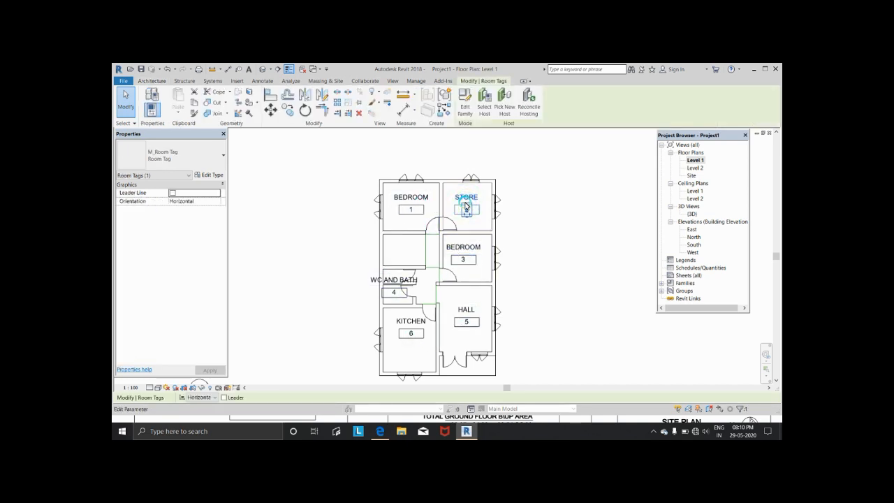
{"action": "key", "text": "Delete"}
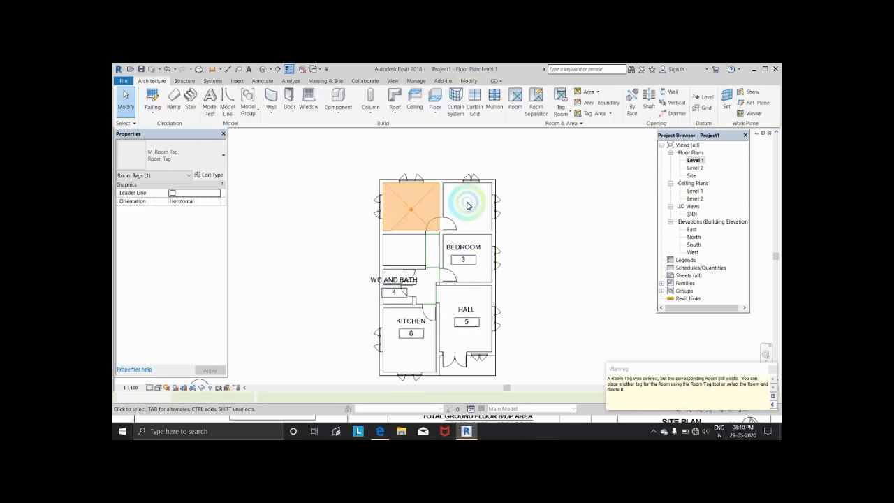
{"action": "left_click", "coordinate": [468, 206]}
{"action": "key", "text": "Delete"}
{"action": "left_click", "coordinate": [418, 208]}
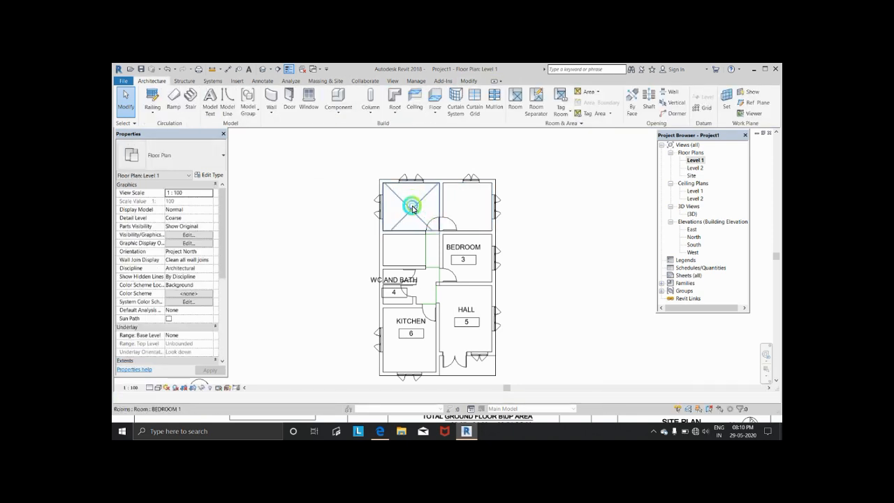
{"action": "left_click", "coordinate": [412, 207]}
{"action": "key", "text": "Delete"}
- Delete the room tags and rooms of the middle east BEDROOM and the WC AND BATH
{"action": "left_click", "coordinate": [458, 255]}
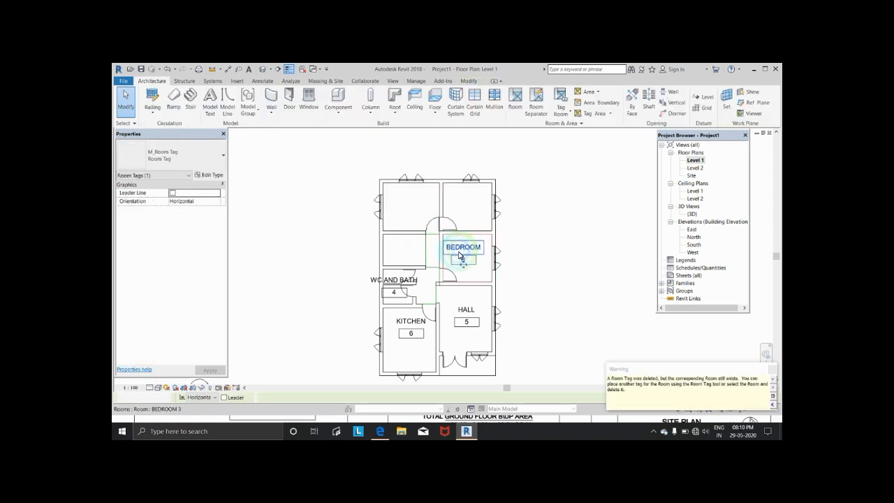
{"action": "key", "text": "Delete"}
{"action": "left_click", "coordinate": [462, 269]}
{"action": "key", "text": "Delete"}
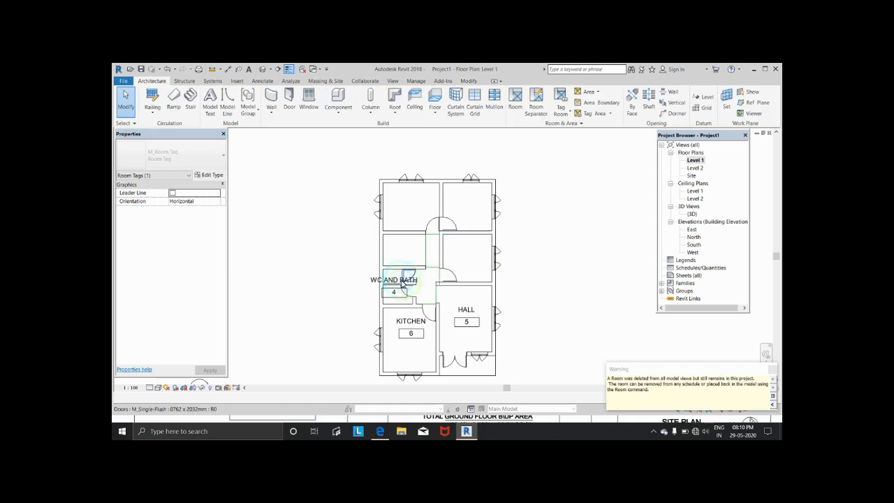
{"action": "left_click", "coordinate": [397, 280]}
{"action": "key", "text": "Delete"}
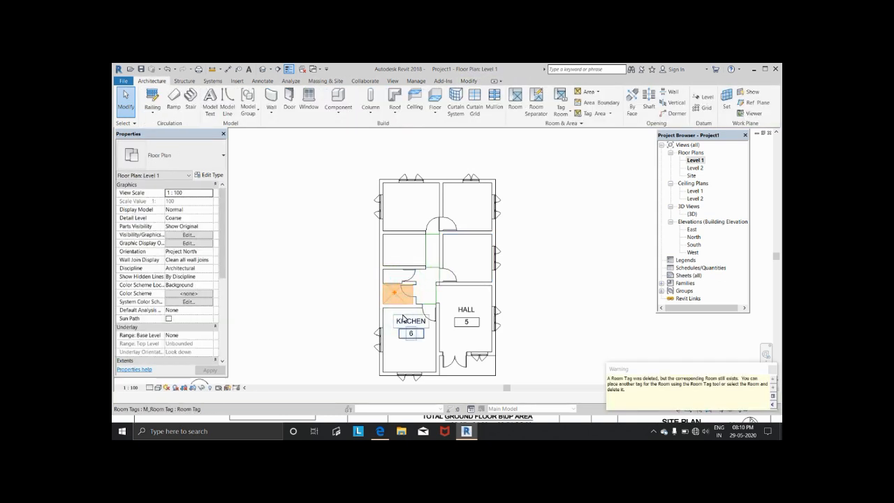
{"action": "left_click", "coordinate": [399, 294]}
{"action": "key", "text": "Delete"}
- Delete the room tags and rooms of the KITCHEN and the HALL
{"action": "left_click", "coordinate": [411, 334]}
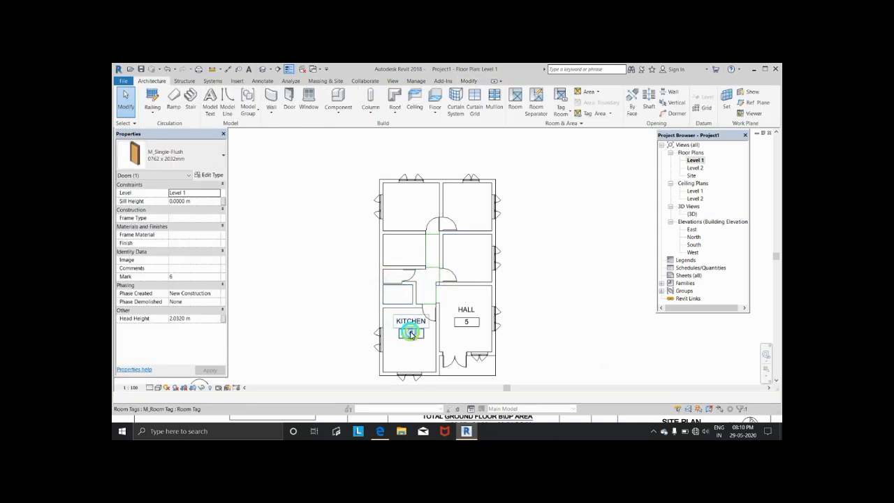
{"action": "key", "text": "Delete"}
{"action": "left_click", "coordinate": [409, 333]}
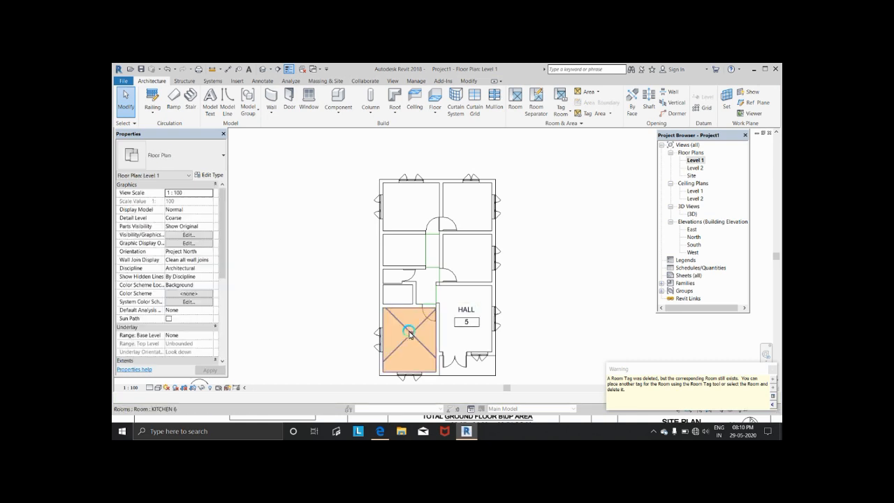
{"action": "key", "text": "Delete"}
{"action": "left_click", "coordinate": [459, 319]}
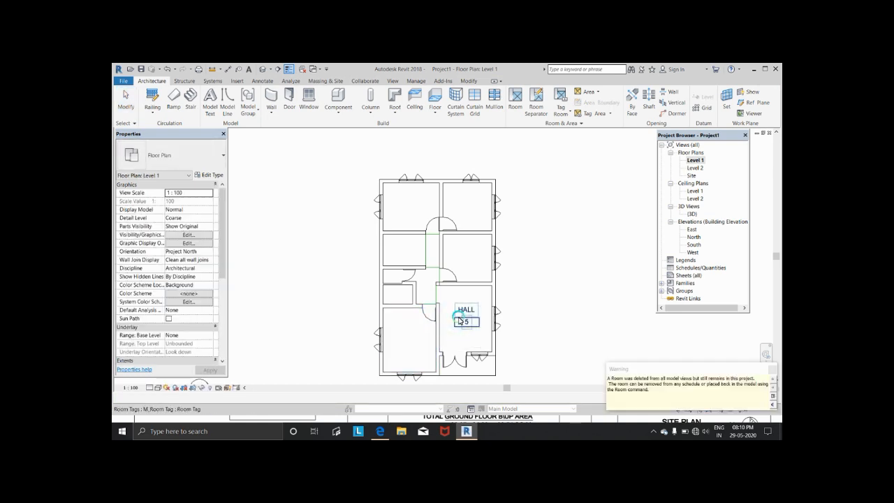
{"action": "left_click", "coordinate": [463, 318]}
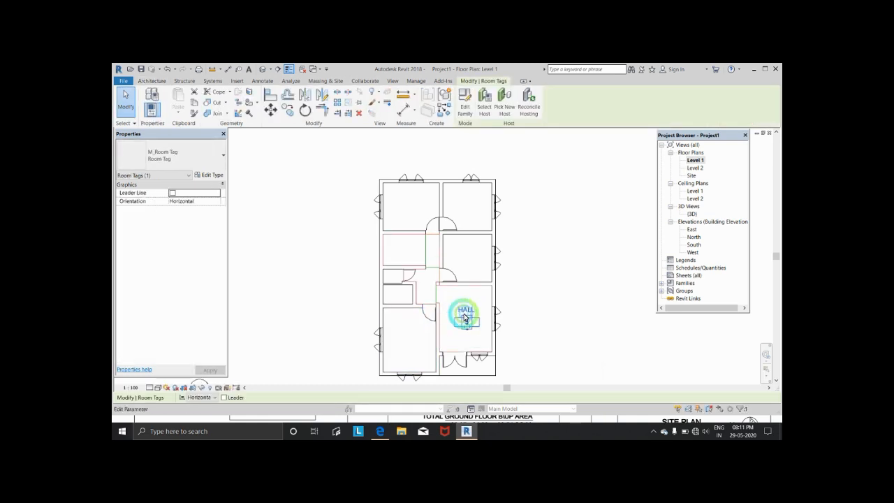
{"action": "left_click", "coordinate": [464, 315]}
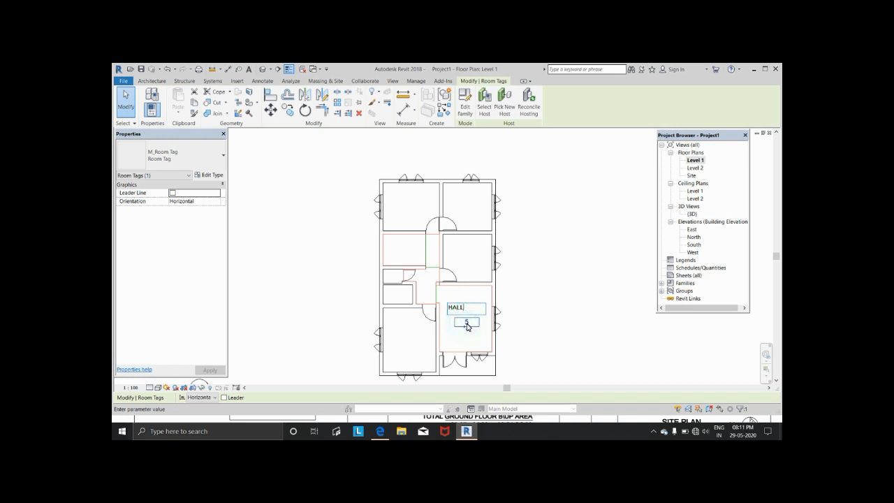
{"action": "left_click", "coordinate": [465, 320]}
{"action": "left_click", "coordinate": [467, 328]}
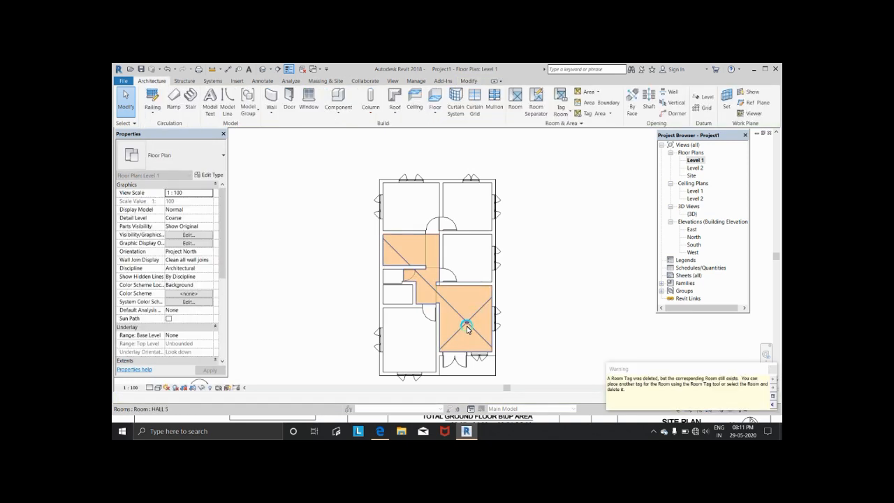
{"action": "key", "text": "Delete"}
{"action": "left_click", "coordinate": [474, 299]}
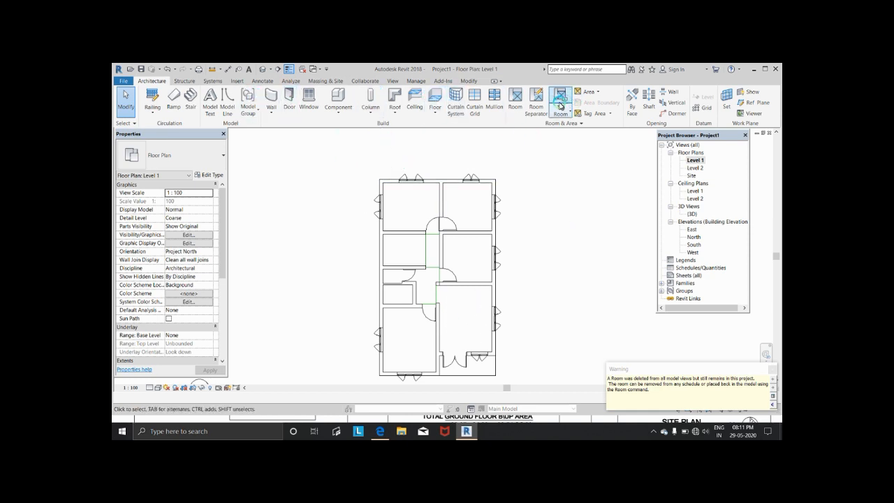
{"action": "left_click", "coordinate": [468, 83]}
{"action": "left_click", "coordinate": [439, 83]}
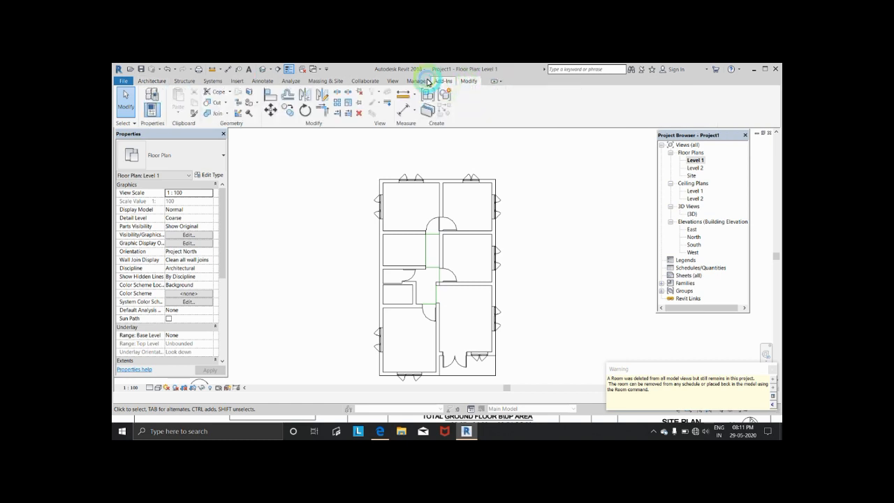
{"action": "left_click", "coordinate": [418, 83]}
- Start placing a component and browse to the India library folder under RVT 2018 Libraries to load a family
{"action": "left_click", "coordinate": [160, 74]}
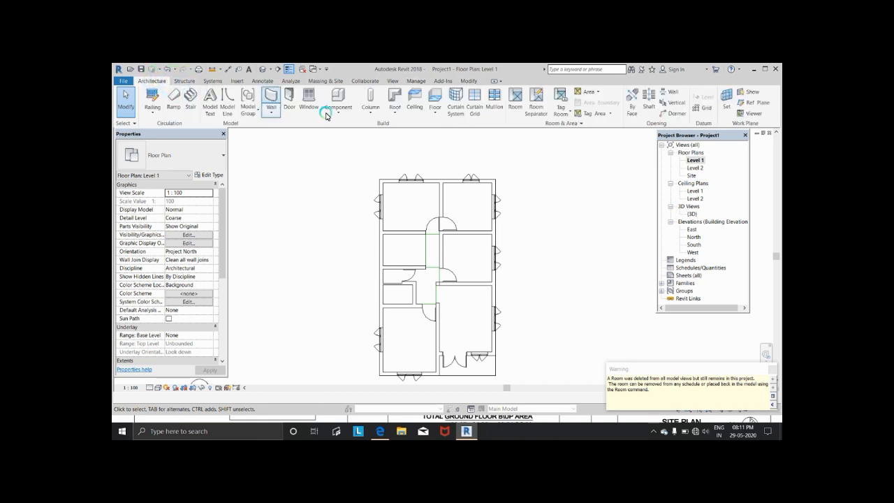
{"action": "left_click", "coordinate": [345, 111]}
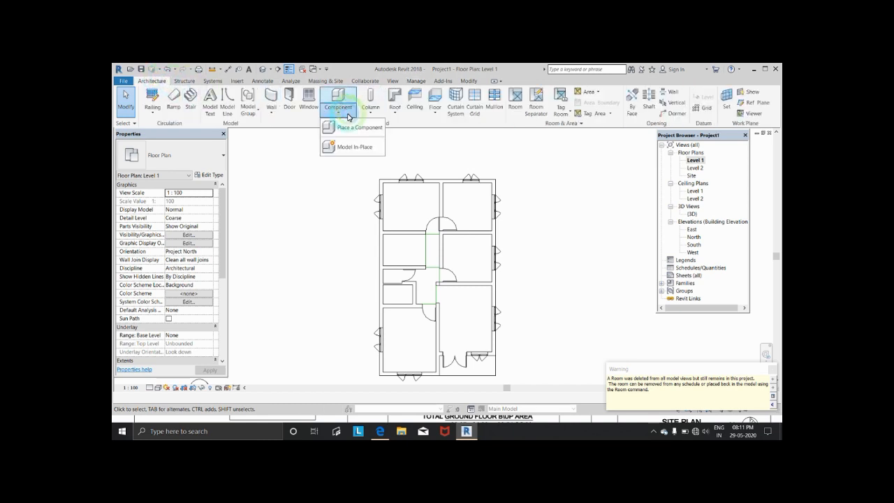
{"action": "left_click", "coordinate": [350, 126]}
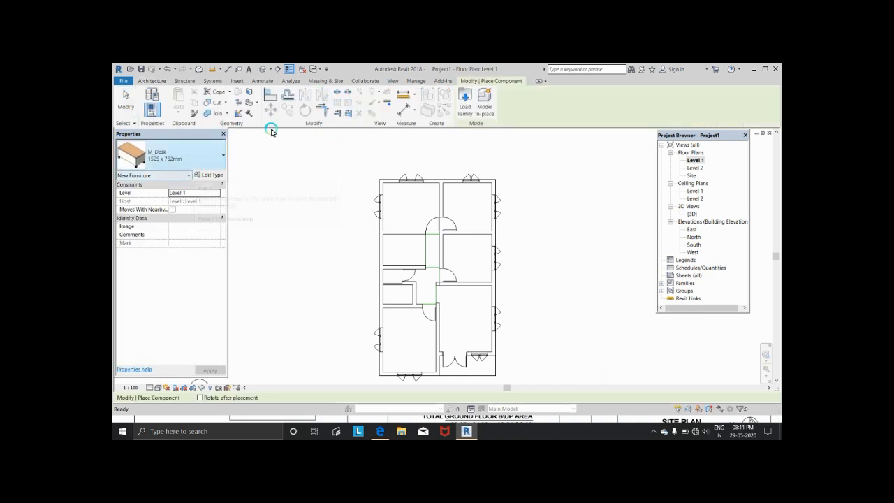
{"action": "left_click", "coordinate": [461, 95]}
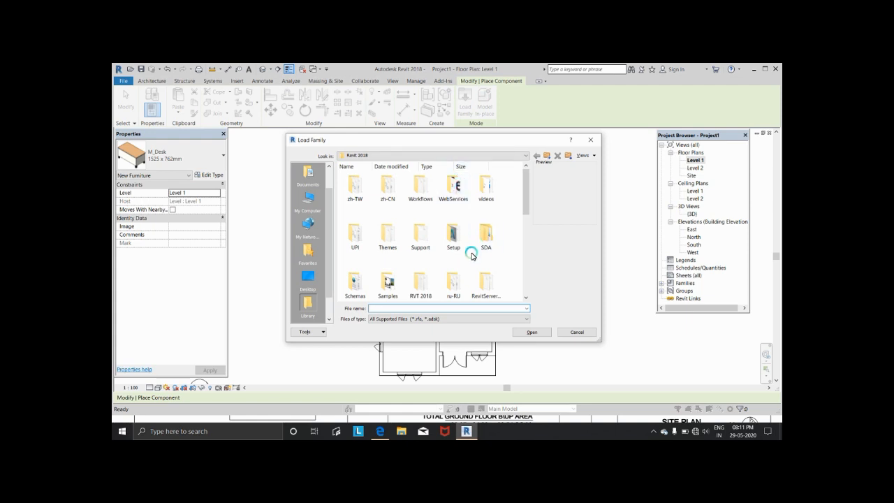
{"action": "double_click", "coordinate": [421, 283]}
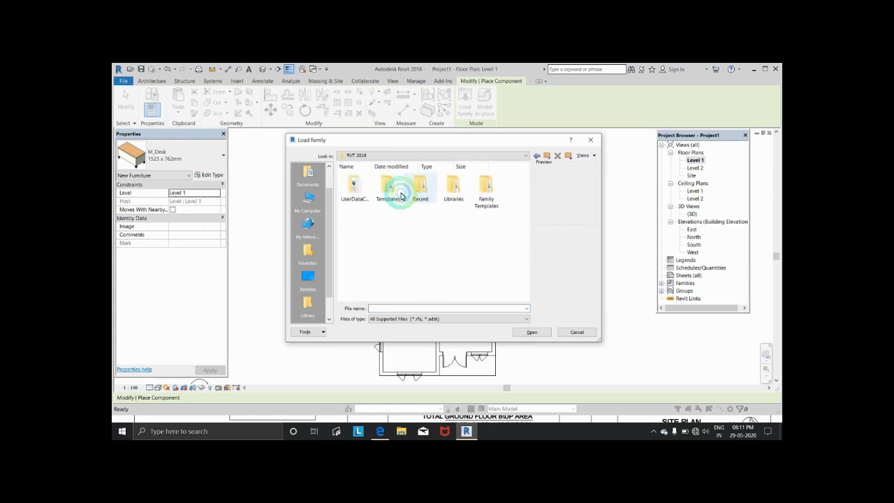
{"action": "double_click", "coordinate": [451, 189]}
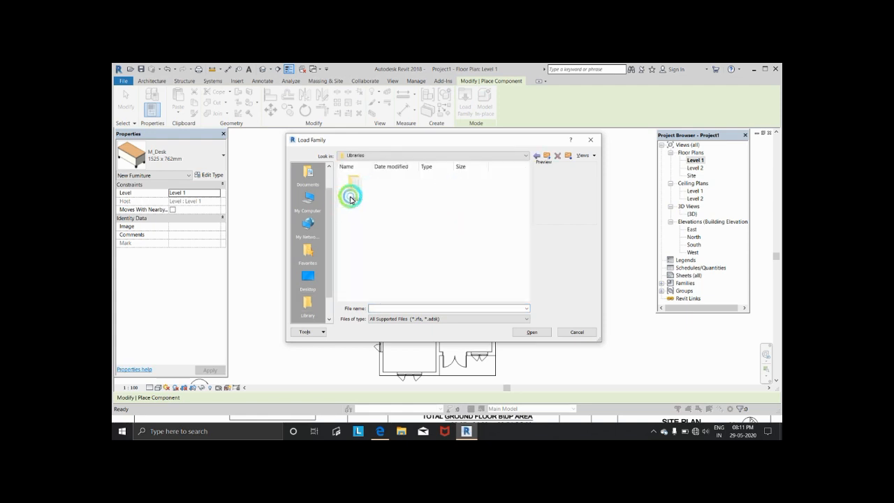
{"action": "double_click", "coordinate": [351, 199]}
{"action": "scroll", "coordinate": [489, 251], "scroll_direction": "down", "scroll_amount": 5}
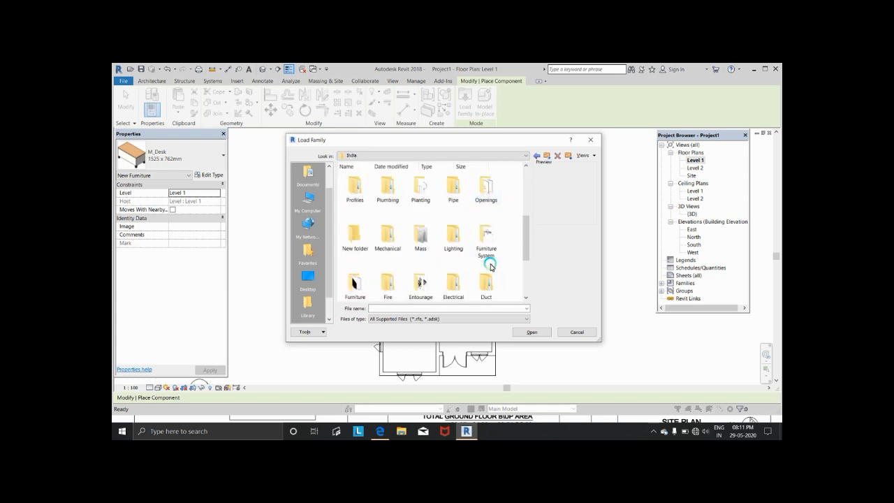
- Load the M_Bed-Box family from the Beds folder of the Furniture library
{"action": "double_click", "coordinate": [485, 242]}
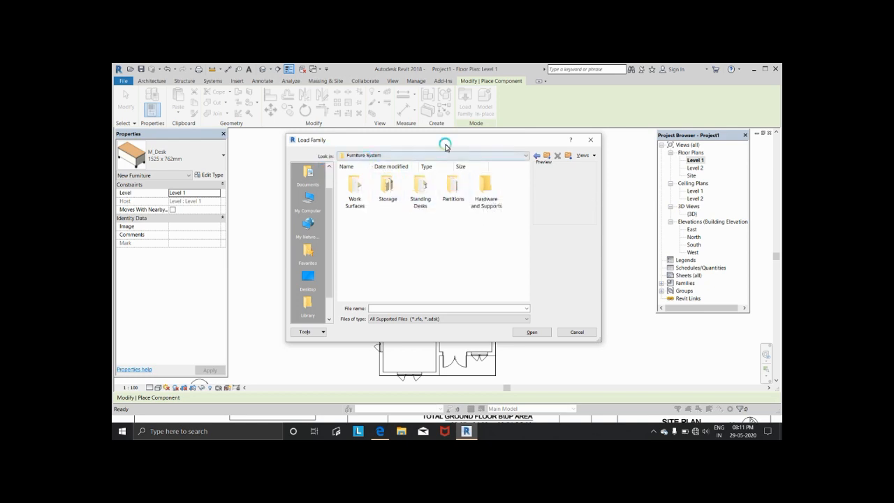
{"action": "left_click", "coordinate": [536, 157]}
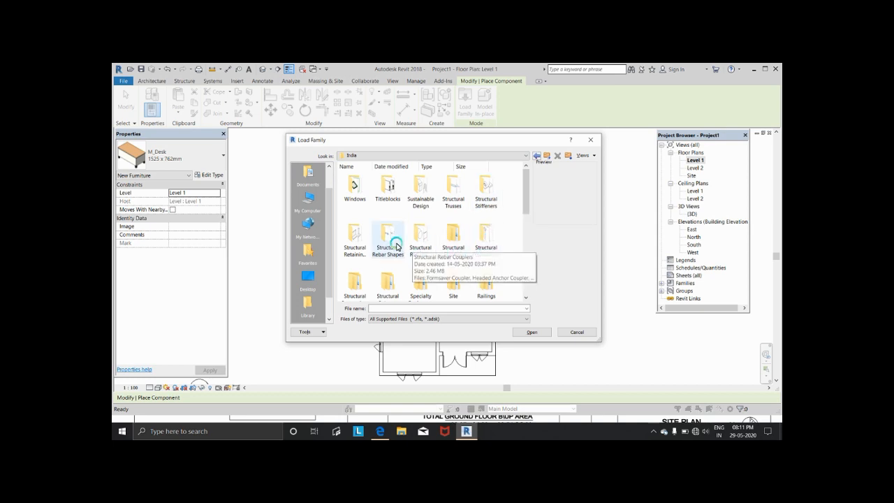
{"action": "scroll", "coordinate": [402, 232], "scroll_direction": "down", "scroll_amount": 3}
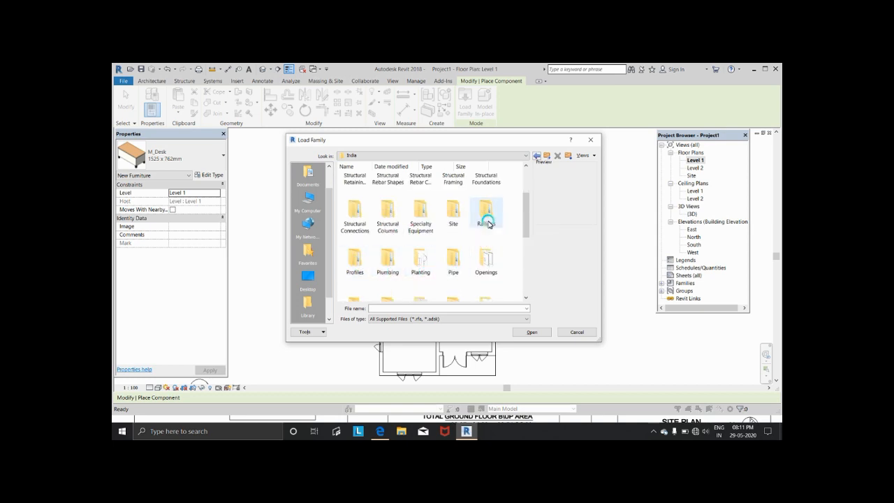
{"action": "scroll", "coordinate": [482, 229], "scroll_direction": "down", "scroll_amount": 2}
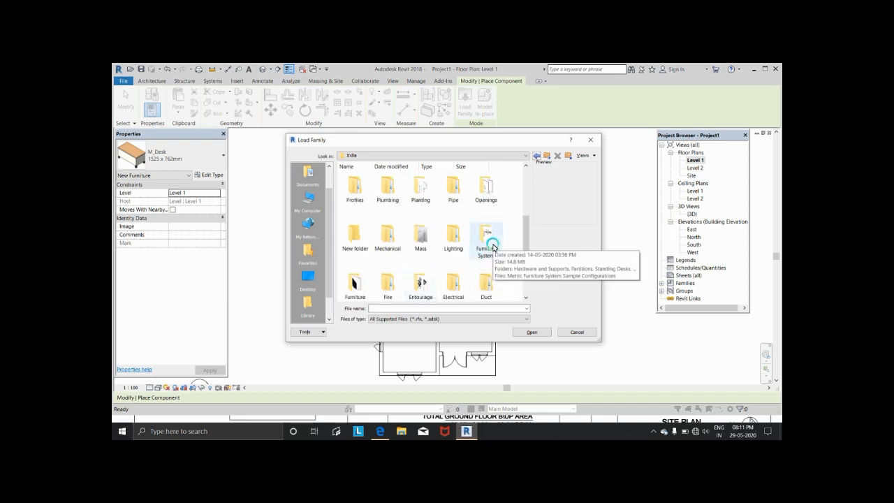
{"action": "double_click", "coordinate": [355, 283]}
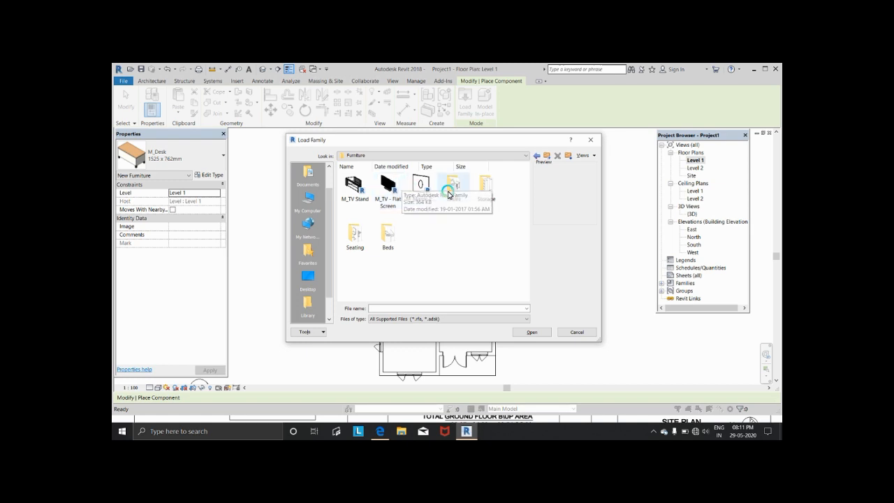
{"action": "double_click", "coordinate": [386, 241]}
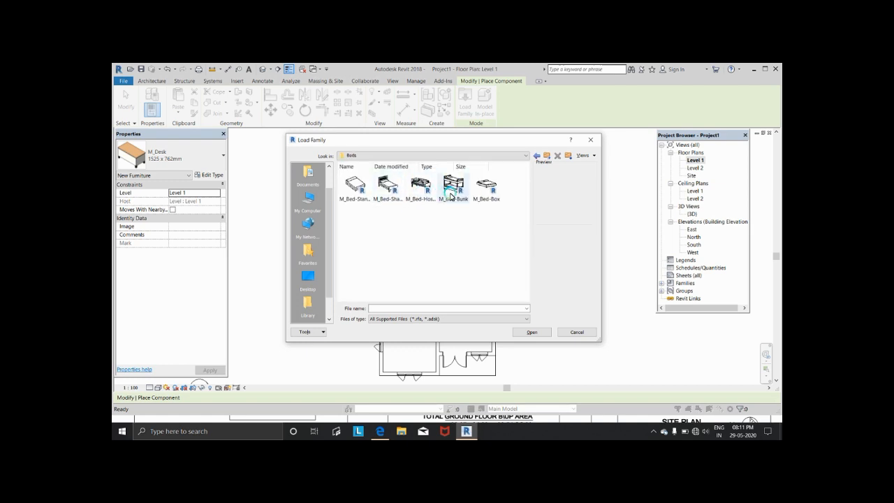
{"action": "left_click", "coordinate": [484, 186]}
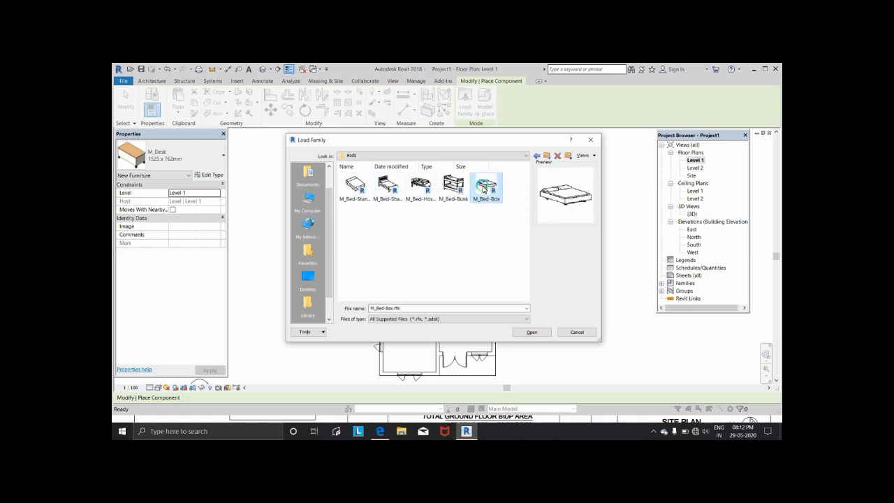
{"action": "left_click", "coordinate": [531, 333]}
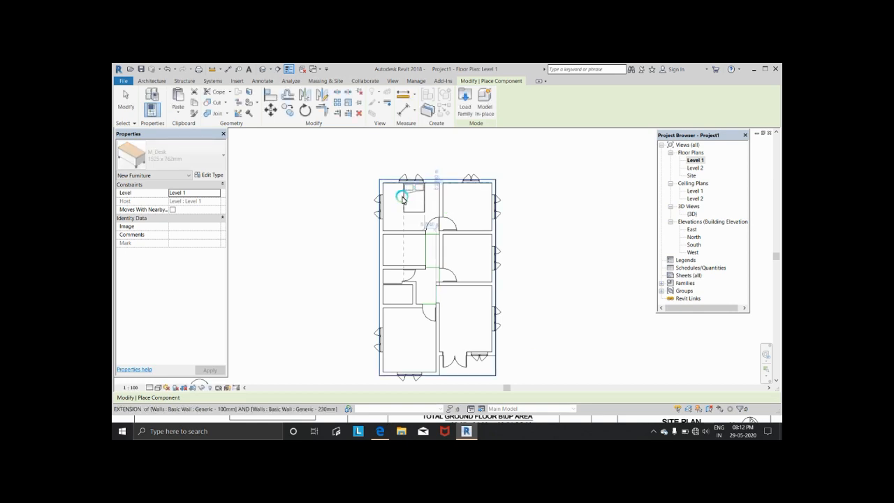
- Place 1346 x 1880mm double box beds in the northwest and middle east bedrooms, with their heads toward the outer walls
{"action": "key", "text": "space"}
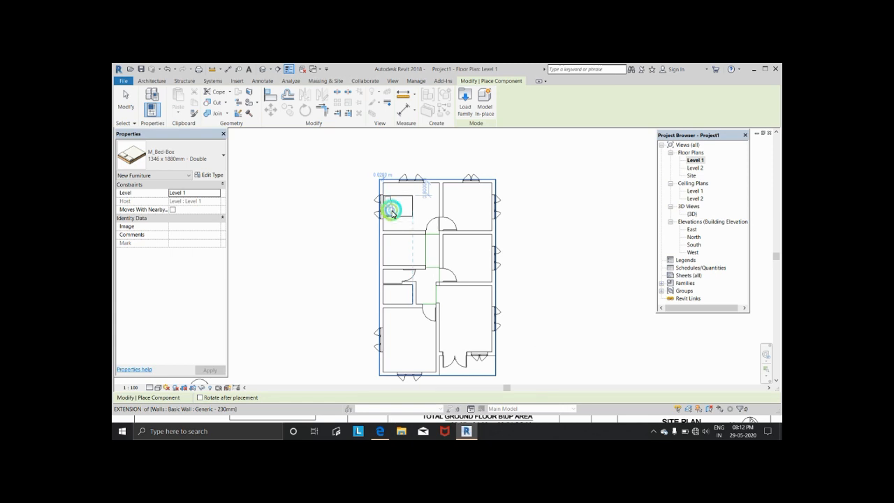
{"action": "left_click", "coordinate": [392, 211]}
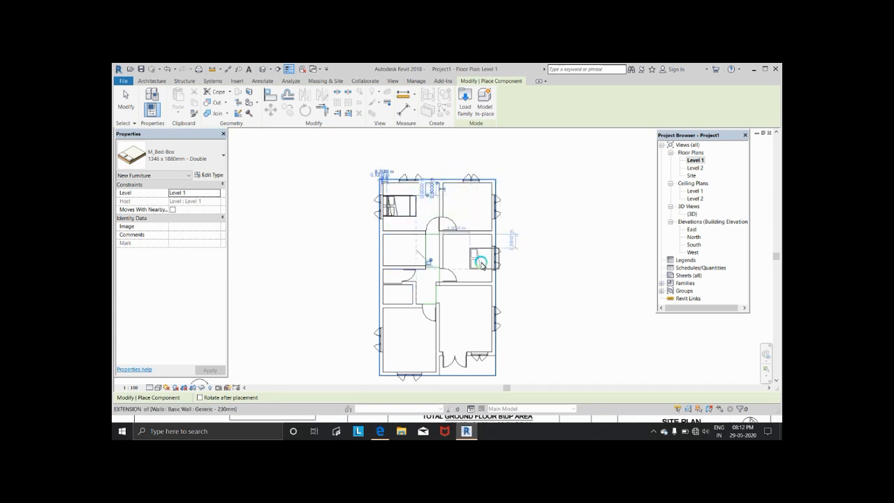
{"action": "key", "text": "space"}
{"action": "key", "text": "space"}
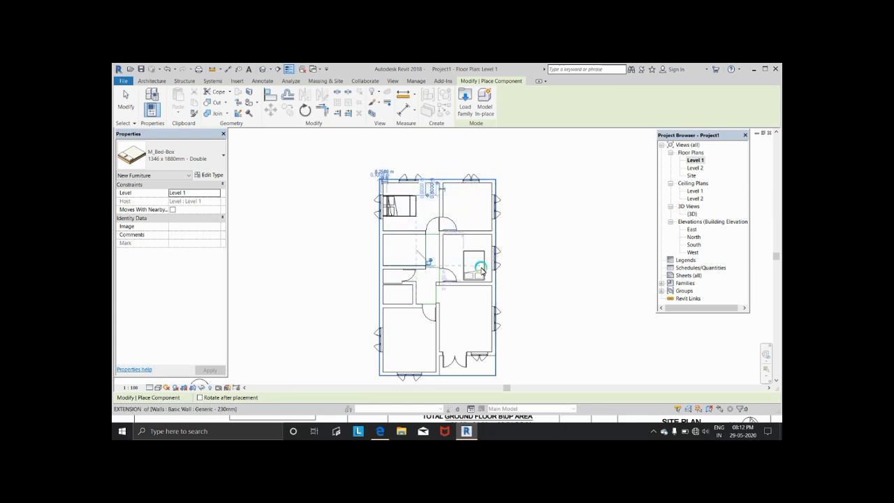
{"action": "key", "text": "space"}
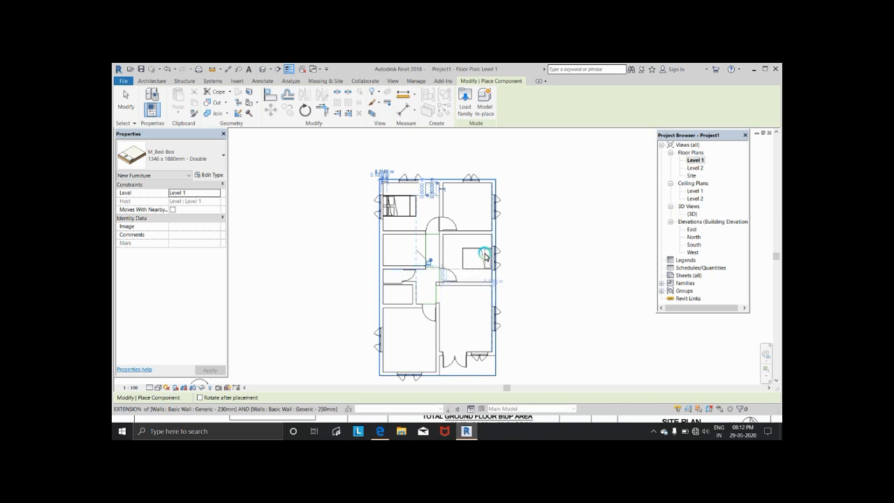
{"action": "left_click", "coordinate": [485, 256]}
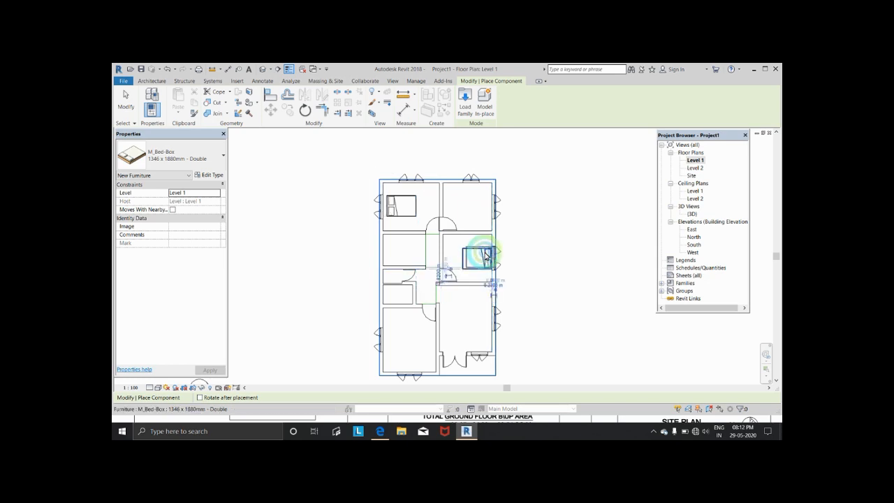
{"action": "left_click", "coordinate": [469, 322]}
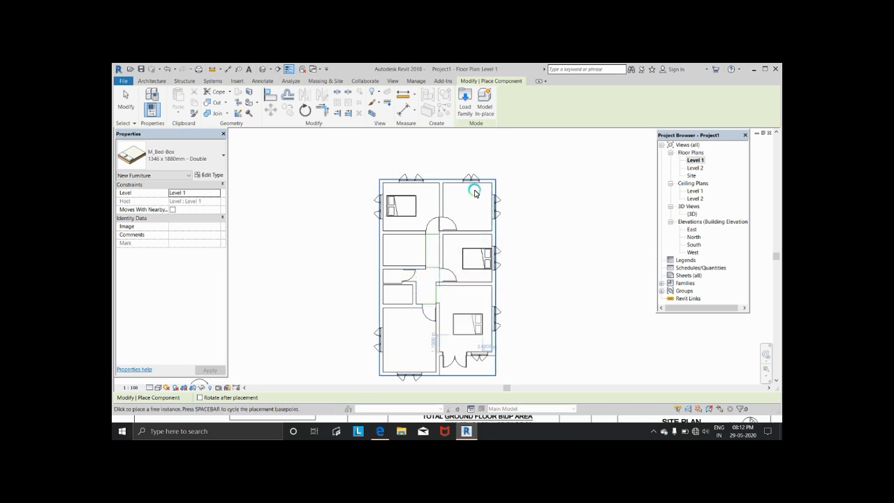
{"action": "key", "text": "Escape"}
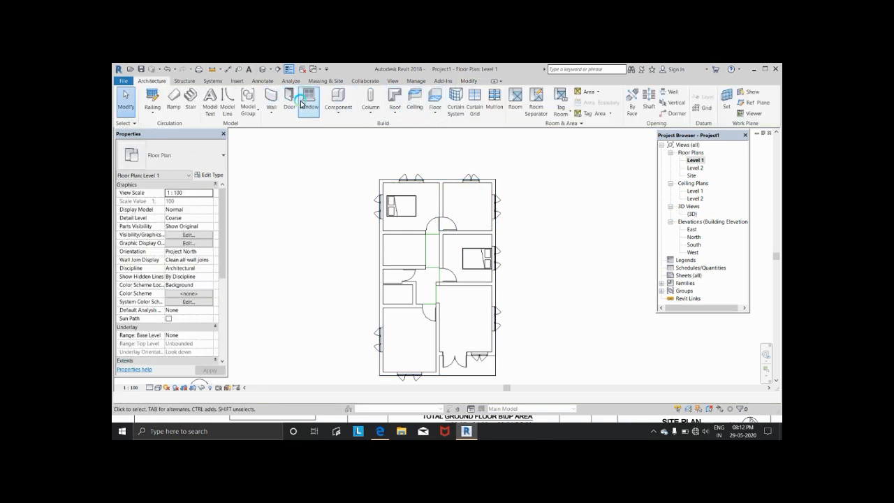
- Start placing another component and return to the India library folder to load more furniture
{"action": "left_click", "coordinate": [338, 111]}
{"action": "left_click", "coordinate": [349, 131]}
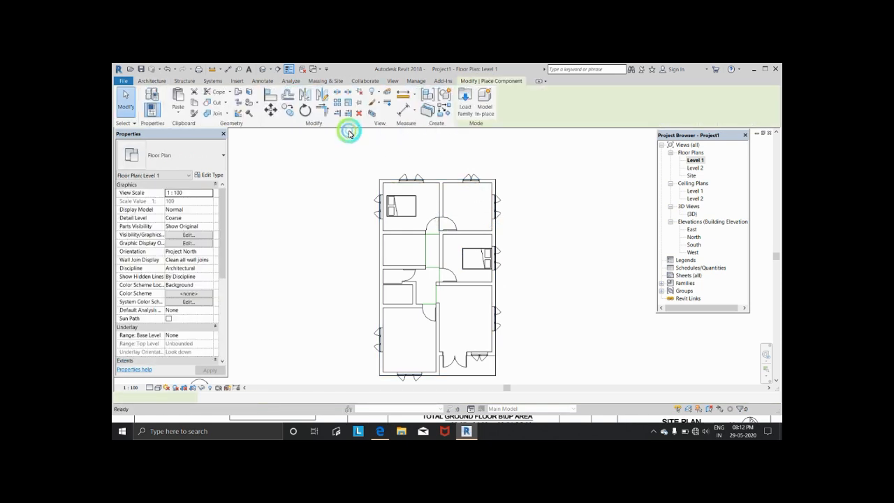
{"action": "left_click", "coordinate": [465, 110]}
{"action": "double_click", "coordinate": [420, 280]}
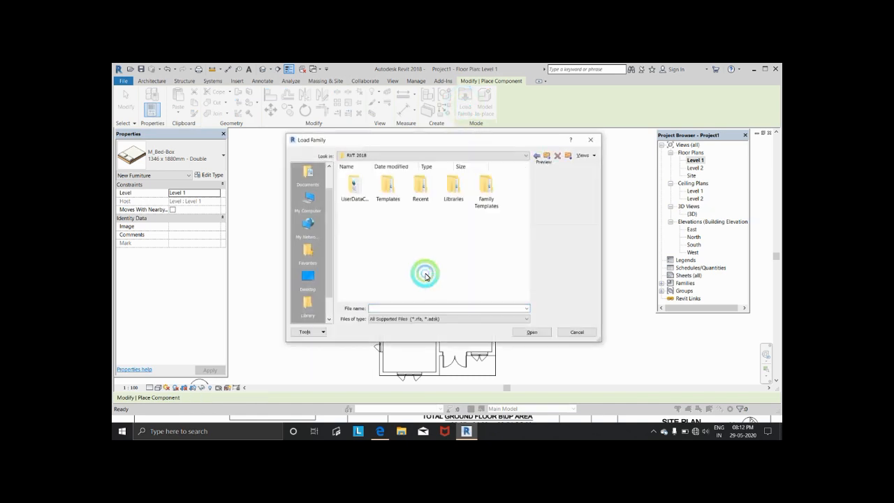
{"action": "double_click", "coordinate": [455, 188]}
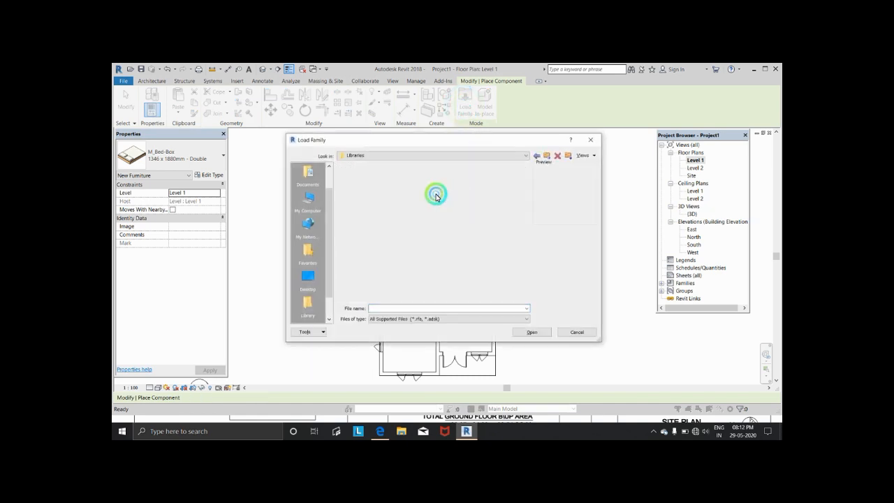
{"action": "double_click", "coordinate": [356, 190]}
{"action": "scroll", "coordinate": [357, 260], "scroll_direction": "down", "scroll_amount": 5}
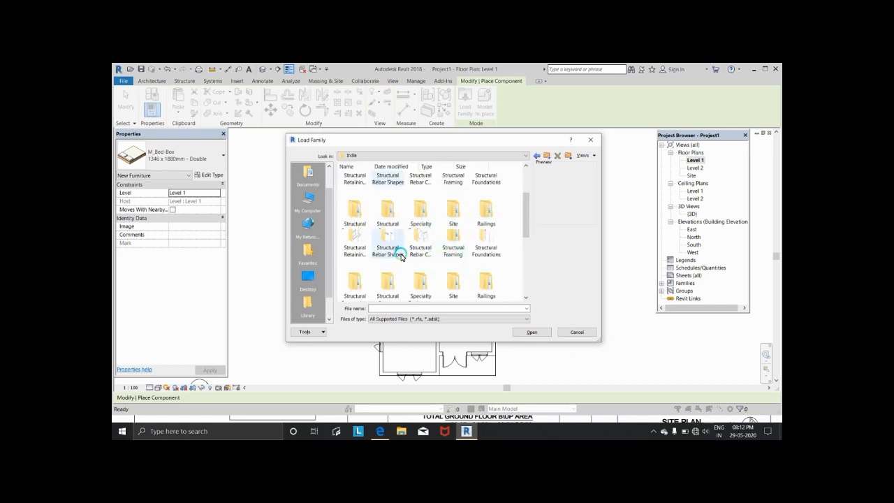
{"action": "scroll", "coordinate": [357, 260], "scroll_direction": "down", "scroll_amount": 1}
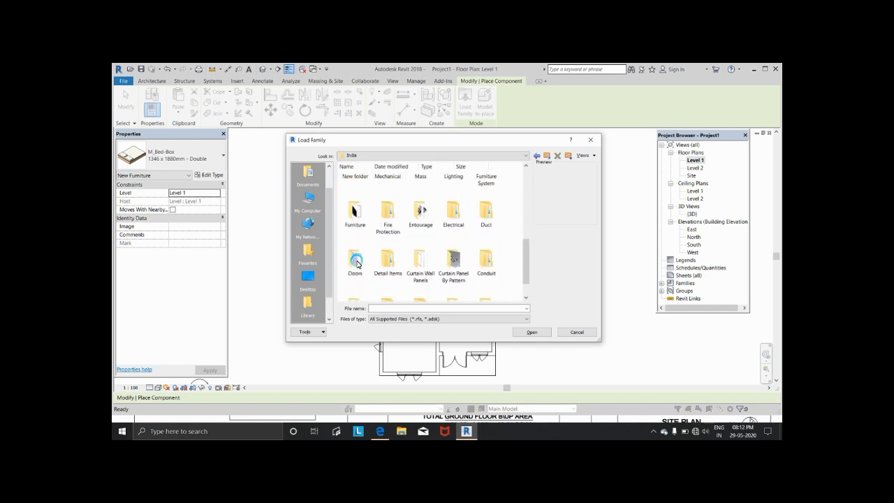
- Load the M_Table-Rectangular and M_Table-Dining Round w Chairs families from the Tables folder of the Furniture library
{"action": "double_click", "coordinate": [355, 213]}
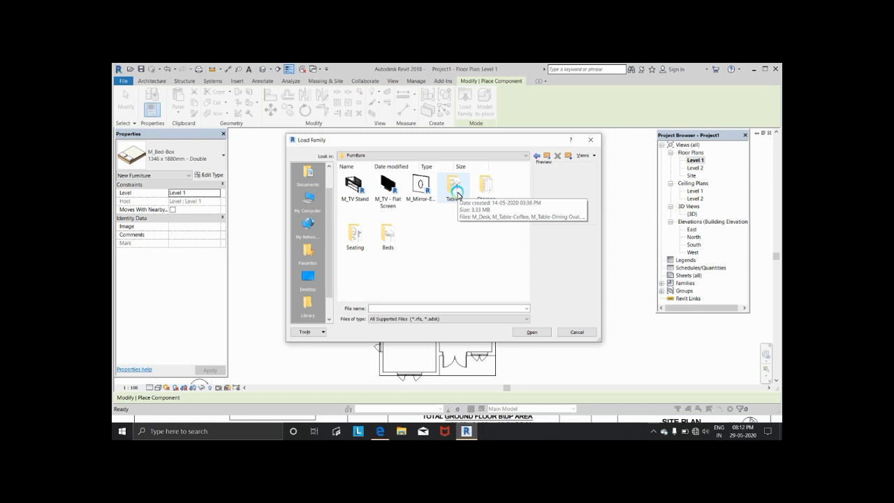
{"action": "double_click", "coordinate": [456, 190]}
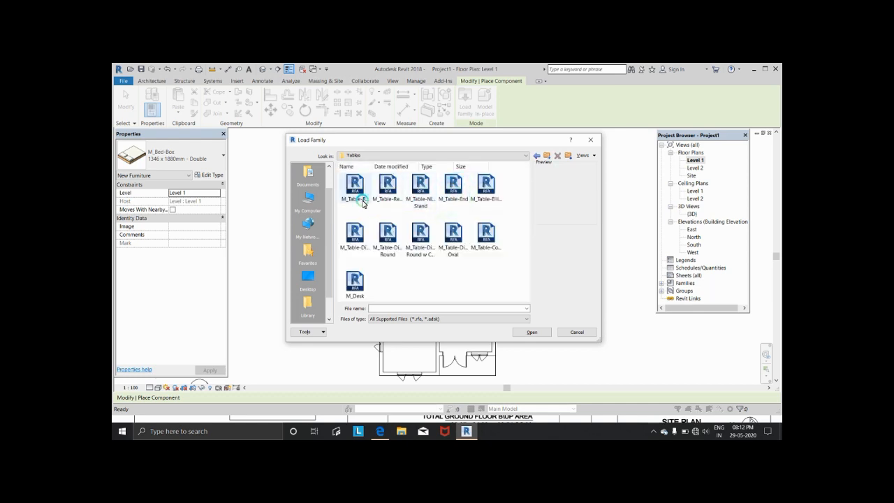
{"action": "left_click", "coordinate": [383, 192]}
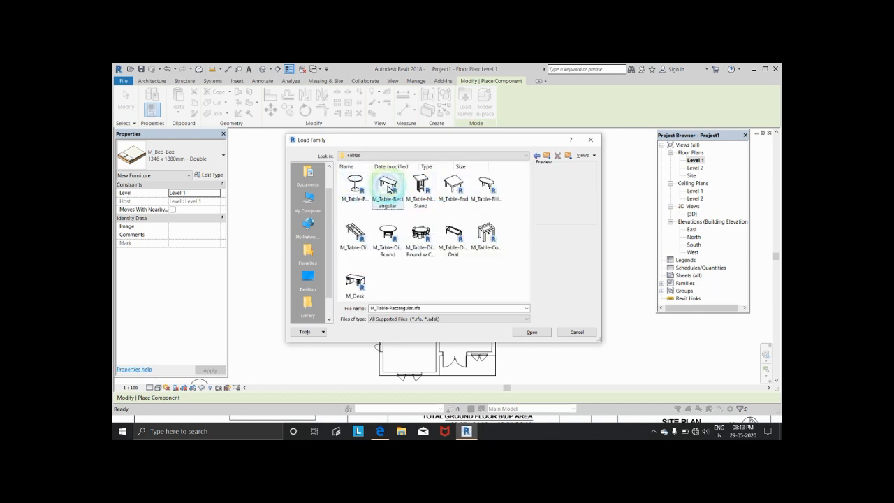
{"action": "left_click", "coordinate": [435, 241]}
{"action": "right_click", "coordinate": [431, 241]}
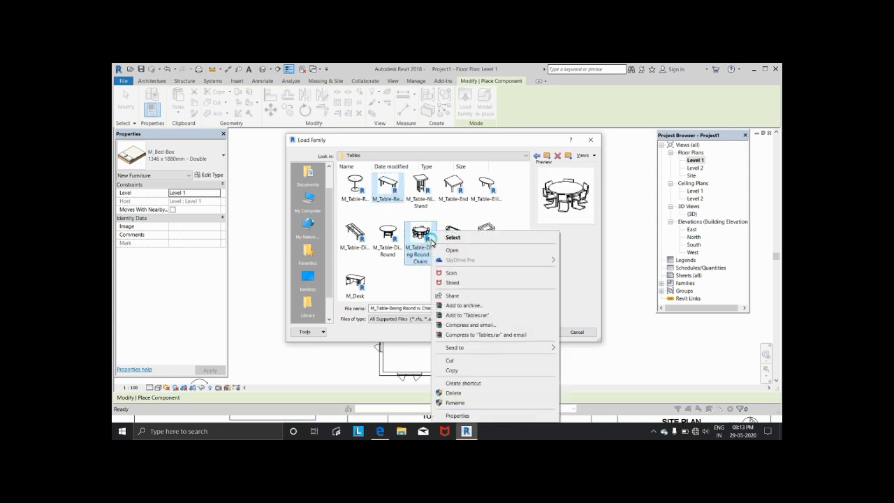
{"action": "left_click", "coordinate": [410, 278]}
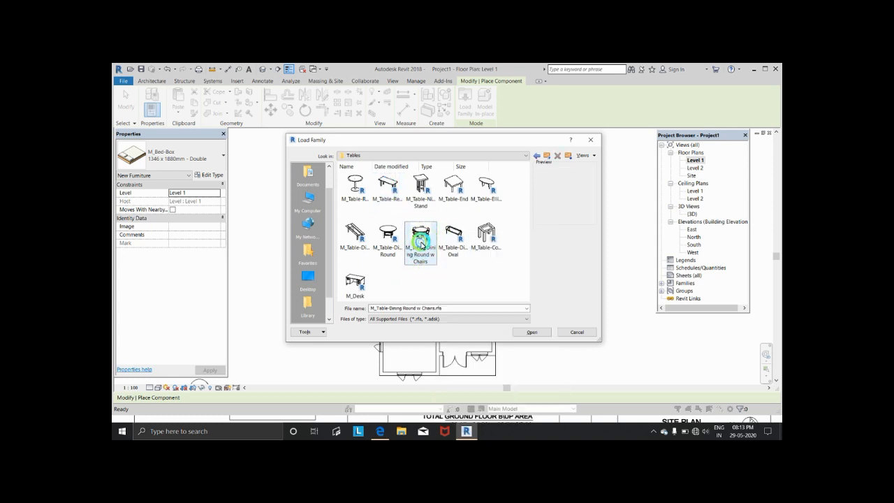
{"action": "left_click", "coordinate": [388, 188]}
{"action": "left_click", "coordinate": [531, 330]}
{"action": "left_click", "coordinate": [532, 332]}
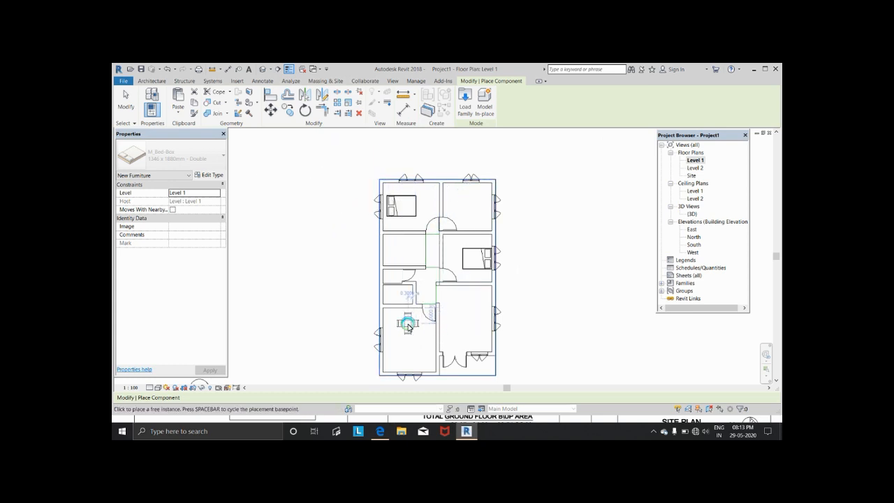
- Place a 0915mm round dining table with chairs in the southwest room and a 0915 x 0915mm rectangular table in the southeast room
{"action": "left_click", "coordinate": [409, 326]}
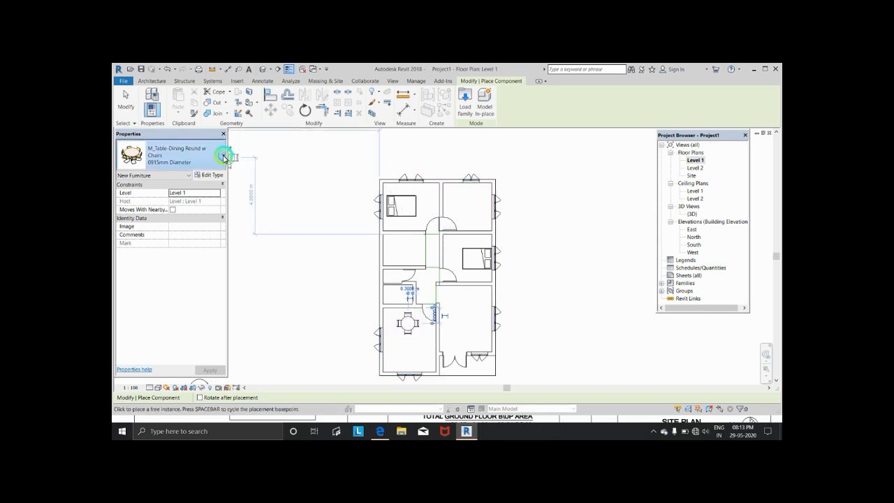
{"action": "left_click", "coordinate": [222, 156]}
{"action": "left_click", "coordinate": [223, 155]}
{"action": "left_click", "coordinate": [223, 156]}
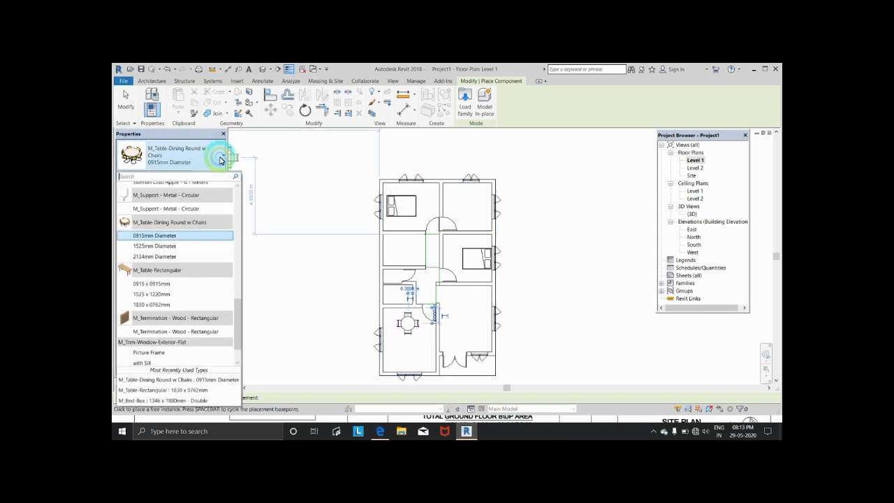
{"action": "left_click", "coordinate": [152, 283]}
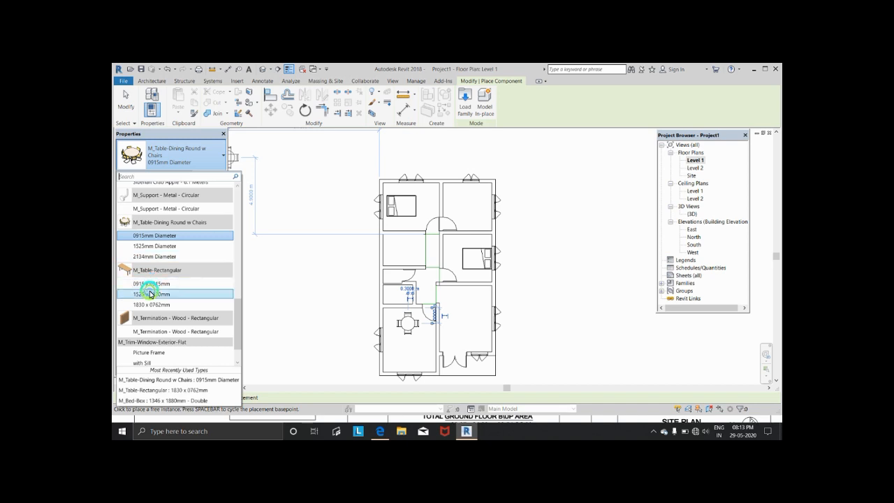
{"action": "left_click", "coordinate": [153, 294]}
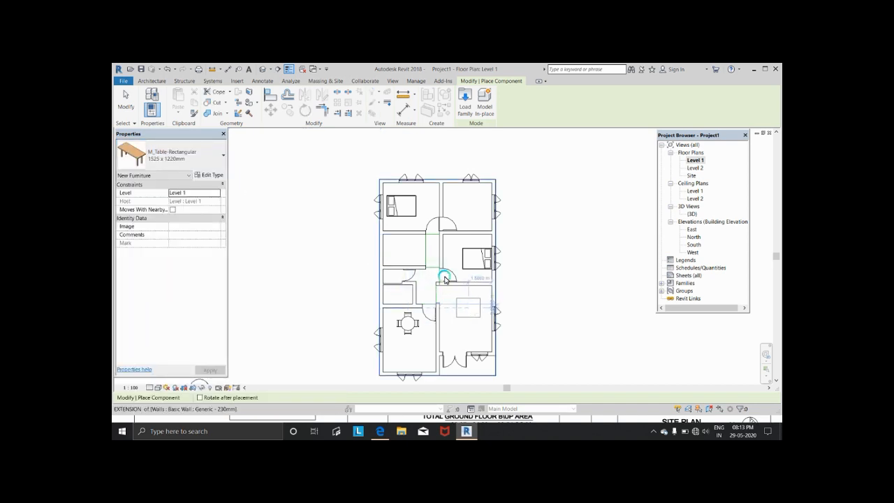
{"action": "left_click", "coordinate": [223, 155]}
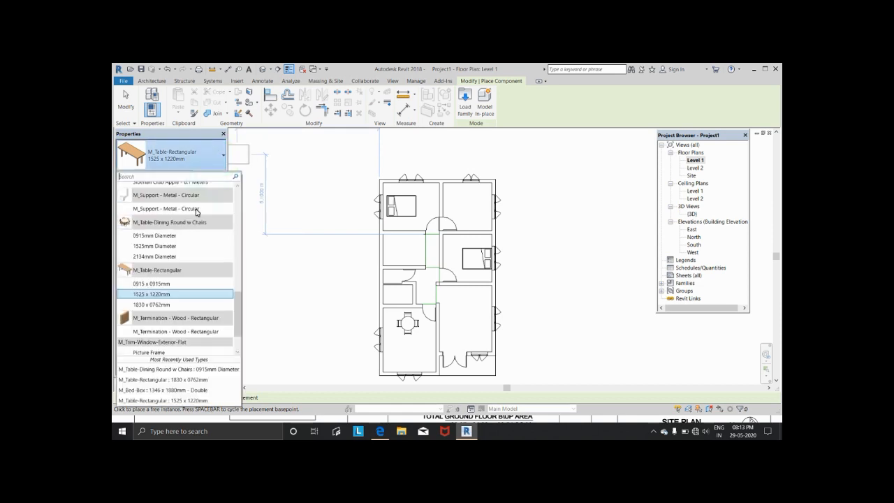
{"action": "left_click", "coordinate": [165, 283]}
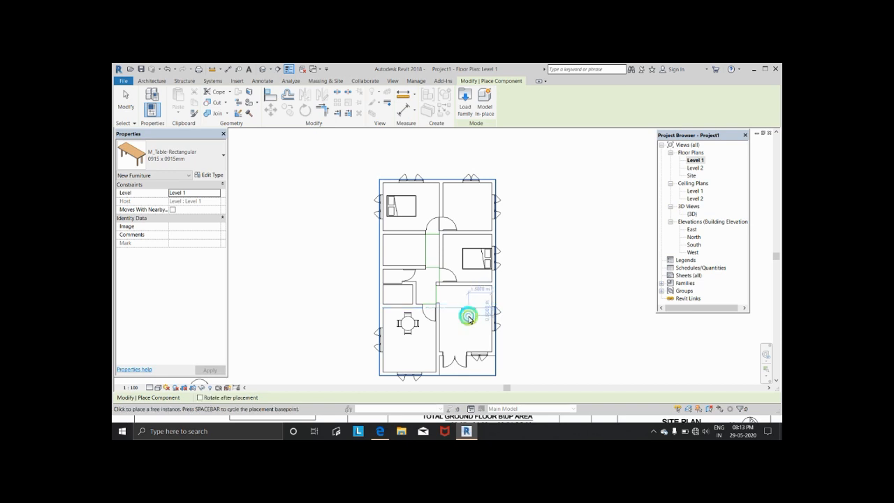
{"action": "left_click", "coordinate": [470, 320]}
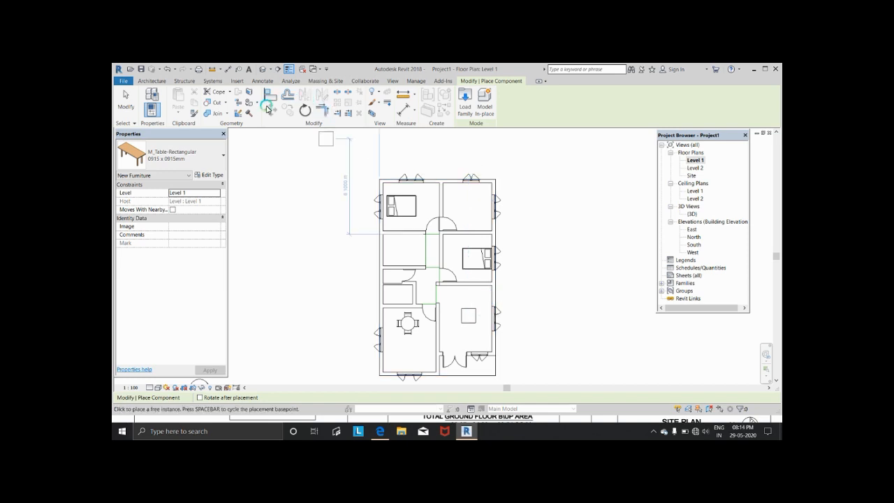
{"action": "key", "text": "Escape"}
{"action": "key", "text": "Escape"}
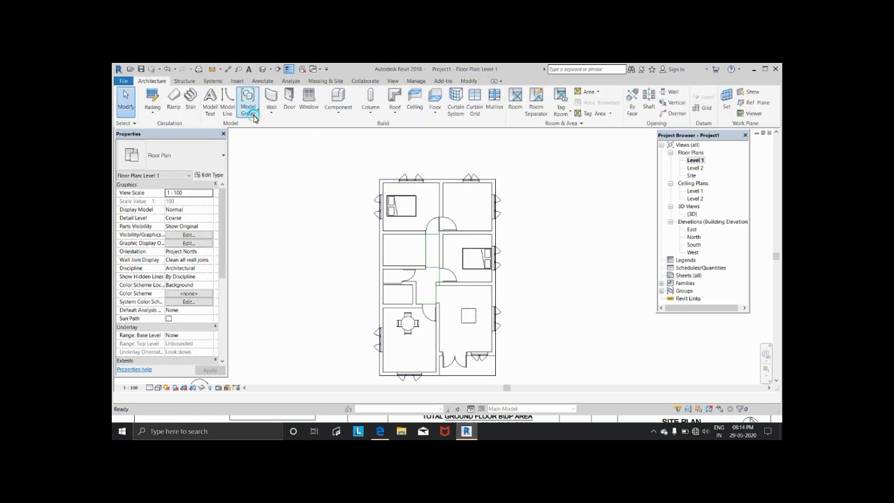
- Start placing another component and browse the family library to the India folder under Libraries
{"action": "left_click", "coordinate": [338, 114]}
{"action": "left_click", "coordinate": [346, 124]}
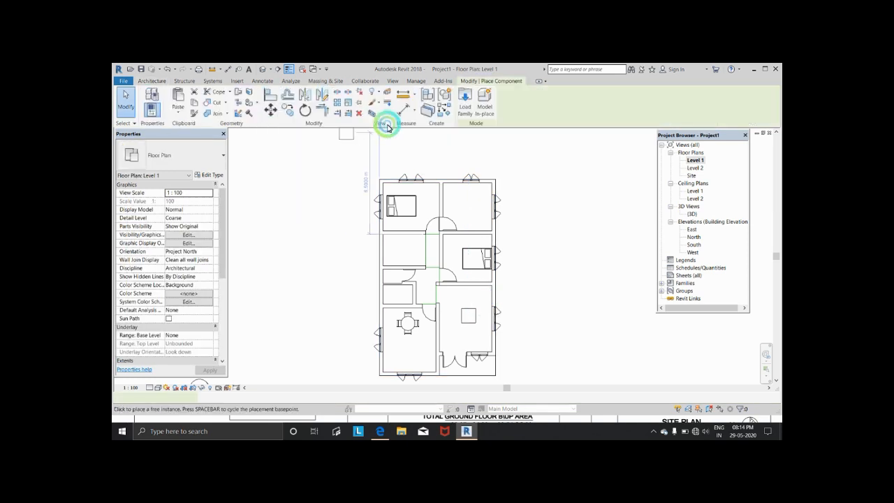
{"action": "left_click", "coordinate": [460, 106]}
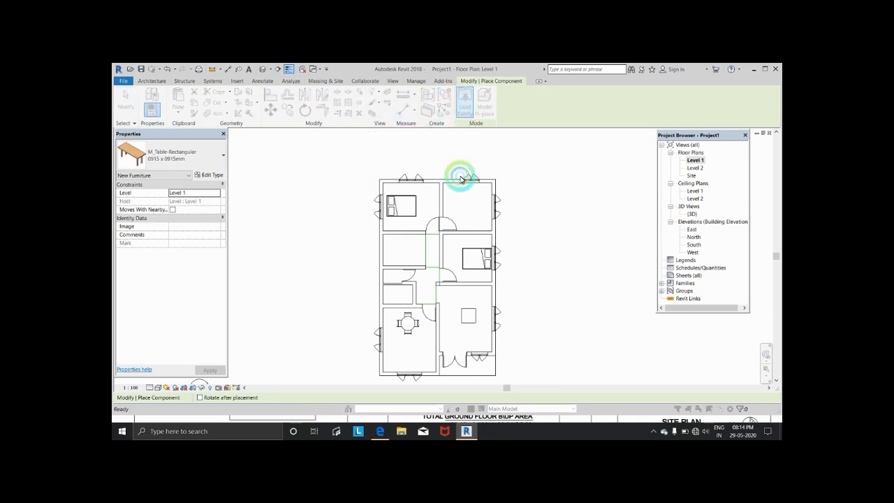
{"action": "left_click", "coordinate": [433, 288]}
{"action": "double_click", "coordinate": [433, 288]}
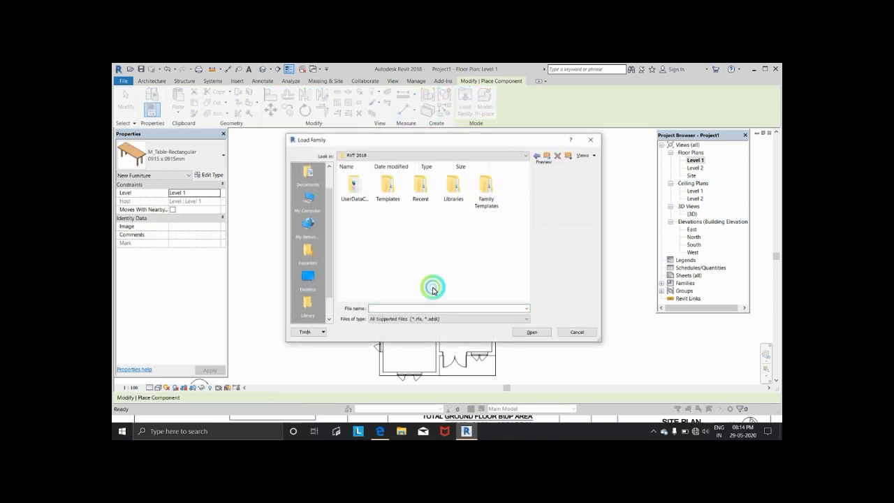
{"action": "double_click", "coordinate": [453, 193]}
{"action": "left_click", "coordinate": [365, 200]}
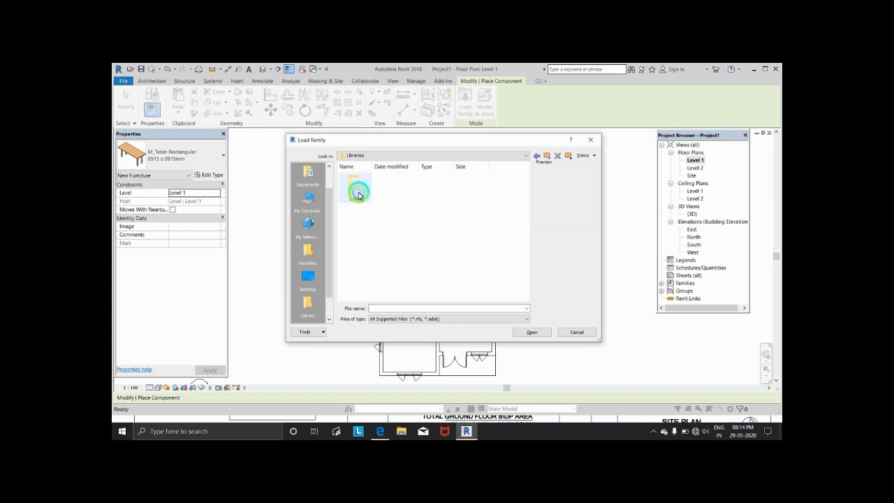
{"action": "double_click", "coordinate": [358, 195]}
- Load the M_Sofa-Corbu and M_Chair-Corbu families from the Seating folder of the Furniture library
{"action": "scroll", "coordinate": [370, 279], "scroll_direction": "down", "scroll_amount": 3}
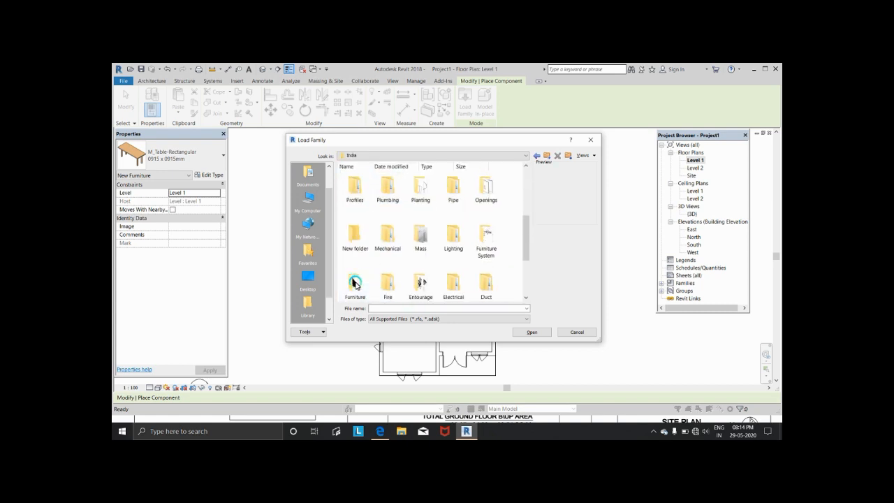
{"action": "double_click", "coordinate": [355, 285]}
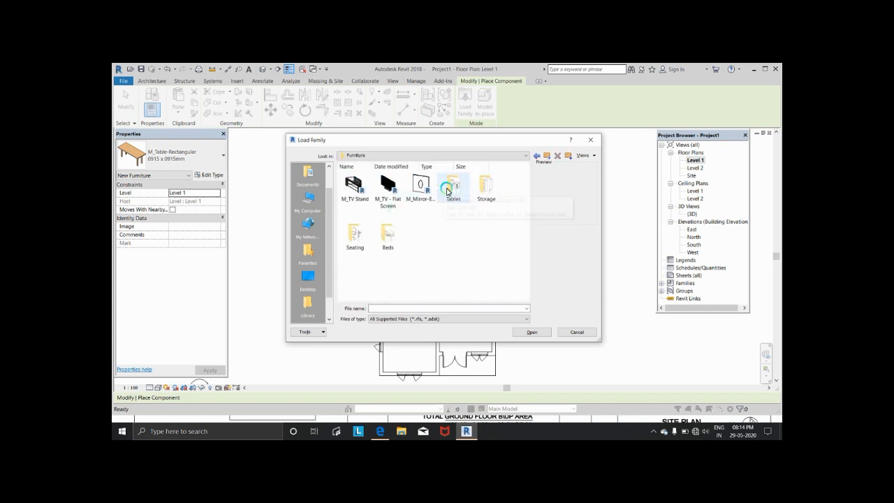
{"action": "double_click", "coordinate": [354, 233]}
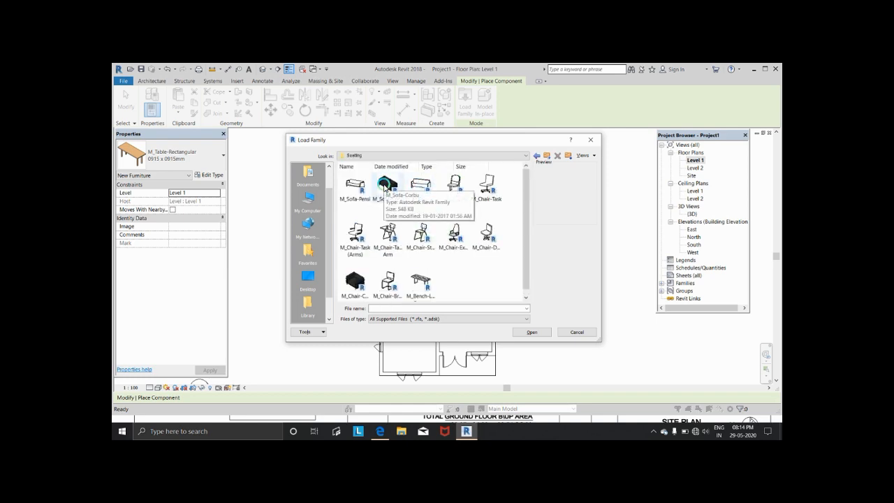
{"action": "left_click", "coordinate": [386, 185]}
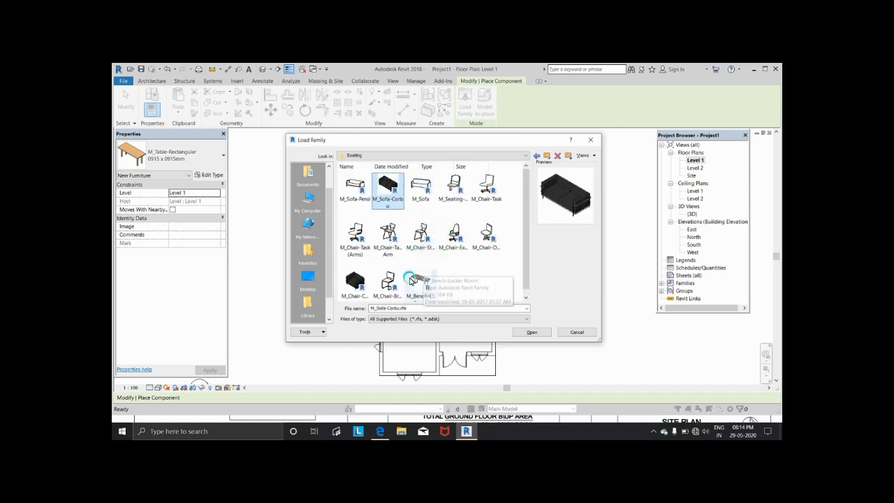
{"action": "left_click", "coordinate": [353, 281]}
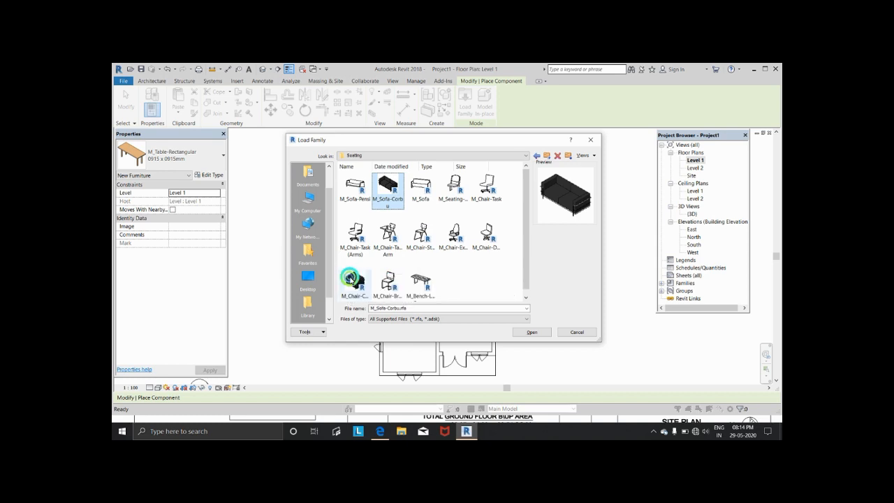
{"action": "left_click", "coordinate": [524, 333]}
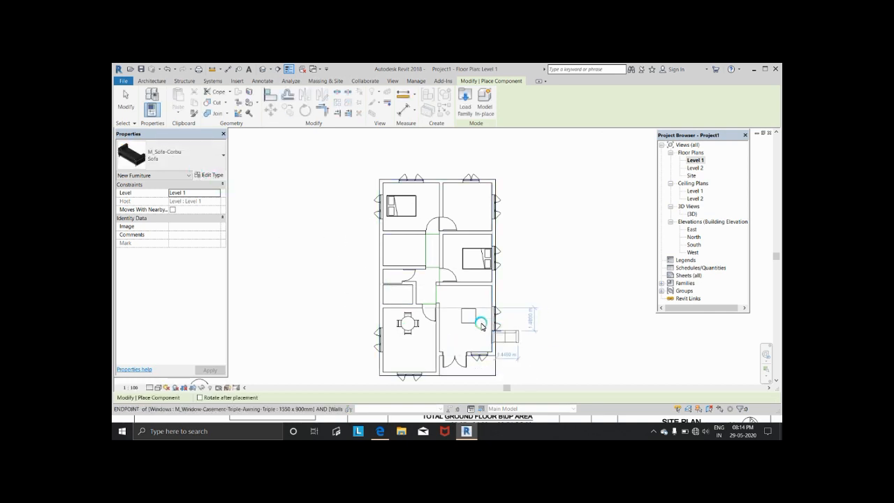
- Place the M_Sofa-Corbu sofa against the southeast room's east wall, rotated to face the square table
{"action": "key", "text": "space"}
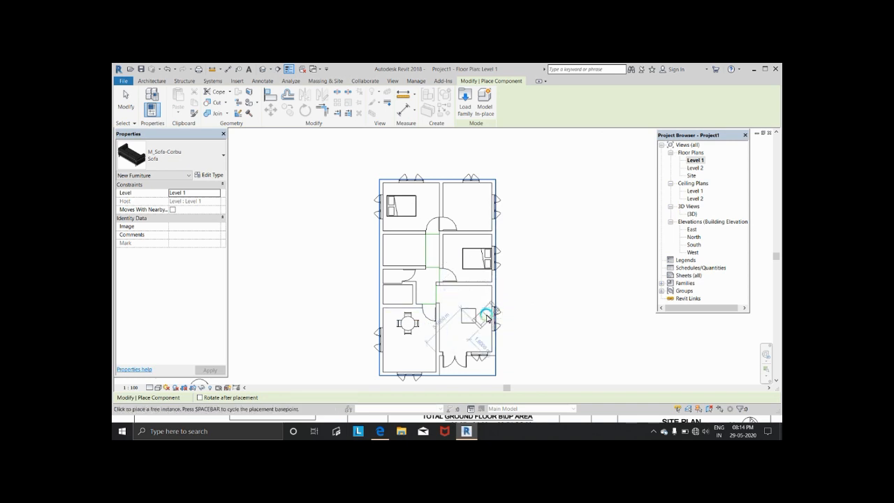
{"action": "key", "text": "space"}
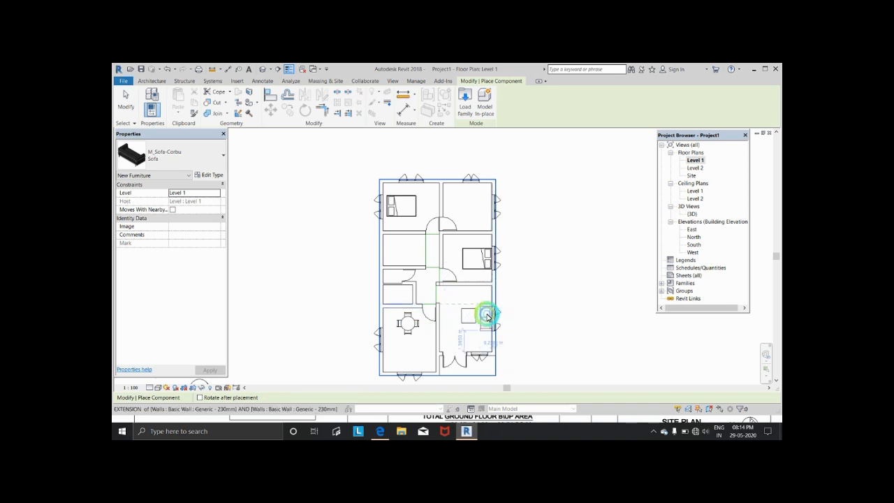
{"action": "left_click", "coordinate": [487, 316]}
- Place two M_Chair-Corbu chairs facing the southeast room's square table, one on its north side and one on its south side
{"action": "left_click", "coordinate": [178, 150]}
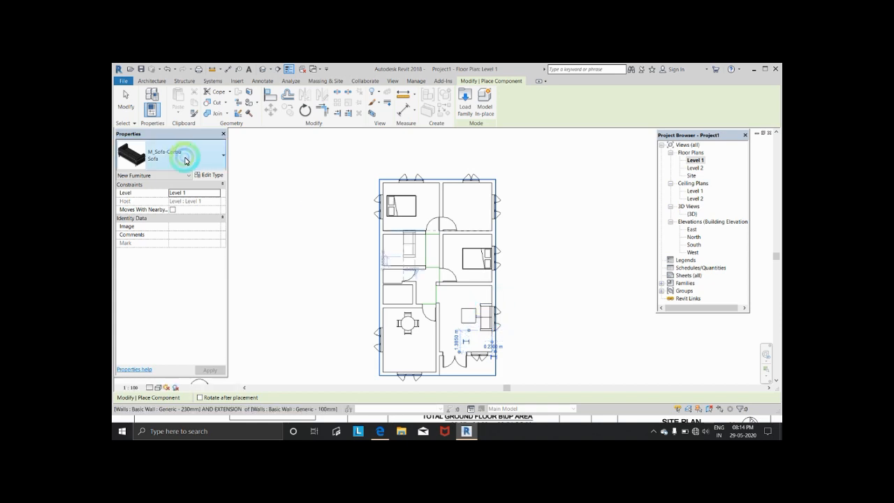
{"action": "scroll", "coordinate": [175, 209], "scroll_direction": "up", "scroll_amount": 7}
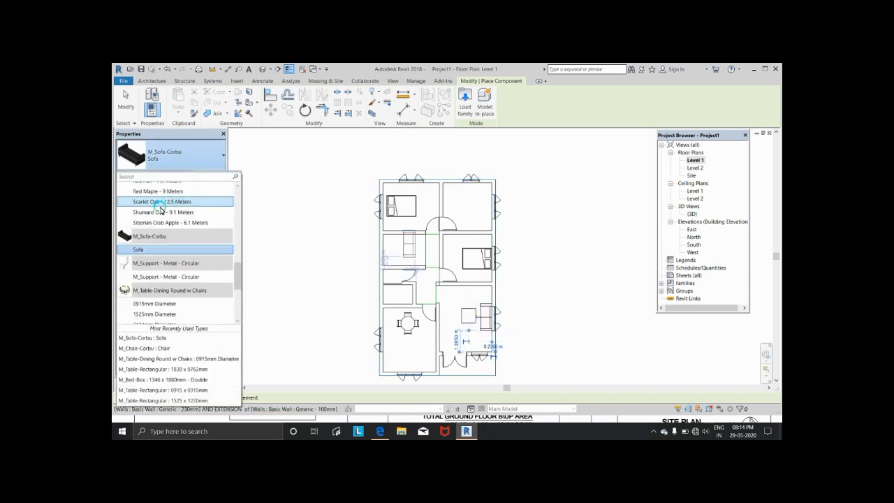
{"action": "scroll", "coordinate": [161, 217], "scroll_direction": "down", "scroll_amount": 6}
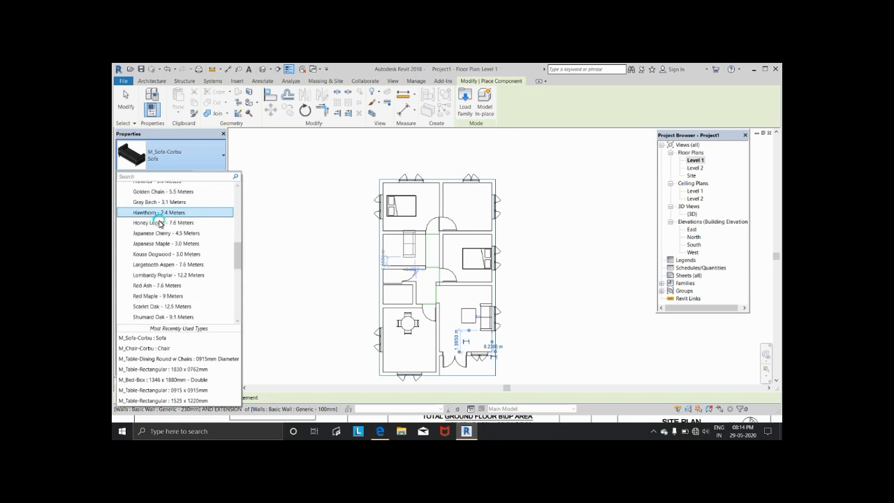
{"action": "scroll", "coordinate": [161, 227], "scroll_direction": "down", "scroll_amount": 1}
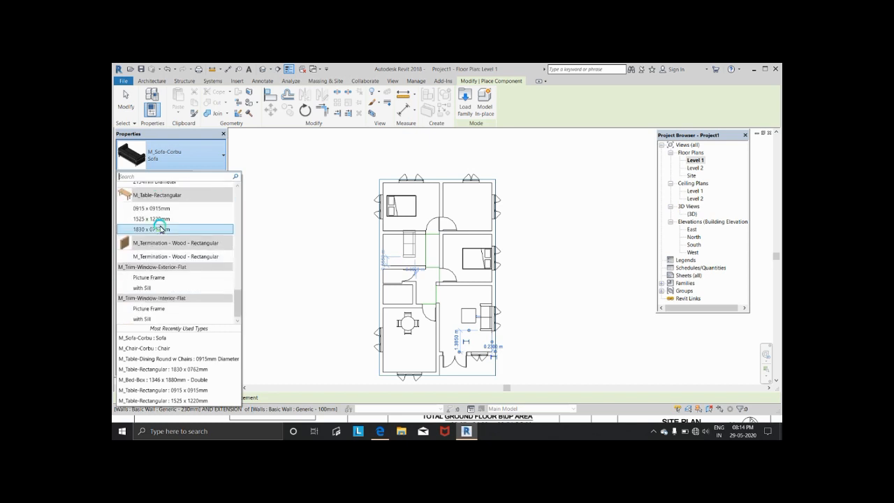
{"action": "scroll", "coordinate": [160, 229], "scroll_direction": "up", "scroll_amount": 10}
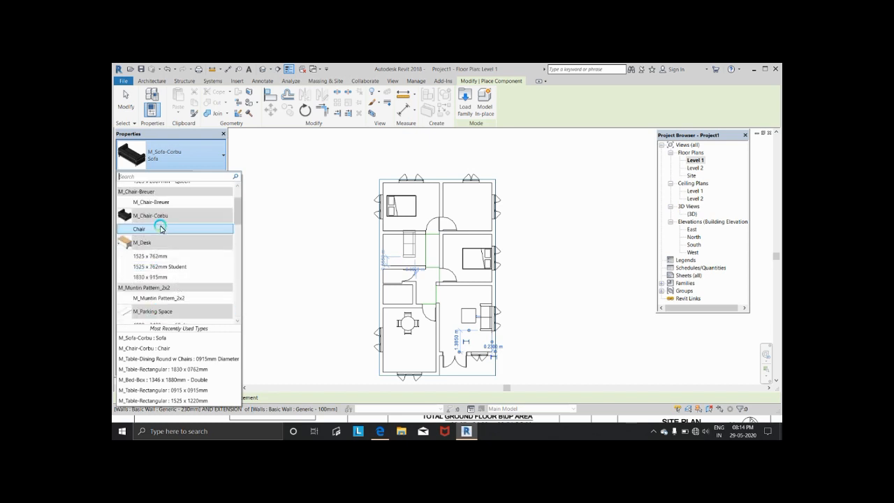
{"action": "scroll", "coordinate": [160, 229], "scroll_direction": "up", "scroll_amount": 1}
{"action": "left_click", "coordinate": [157, 268]}
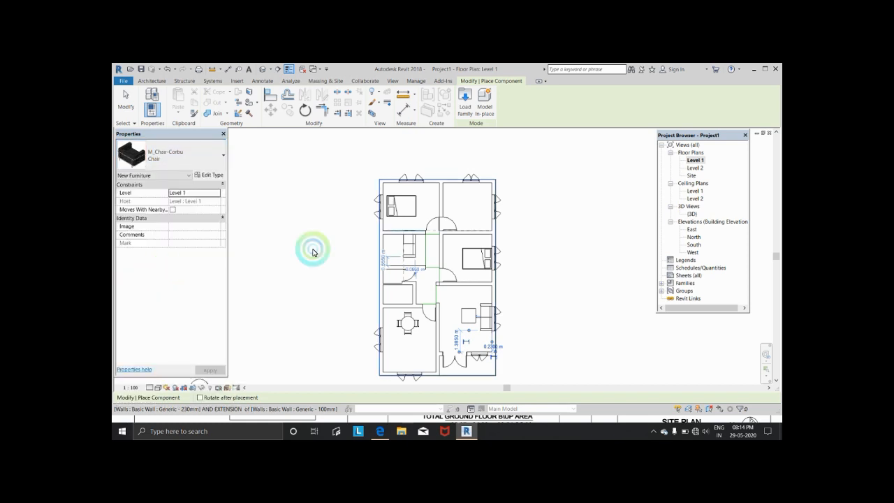
{"action": "left_click", "coordinate": [466, 301]}
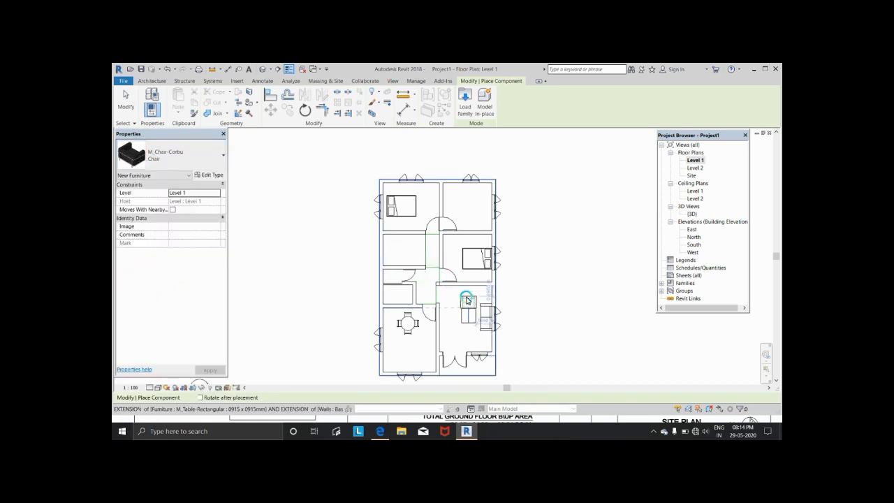
{"action": "left_click", "coordinate": [469, 334]}
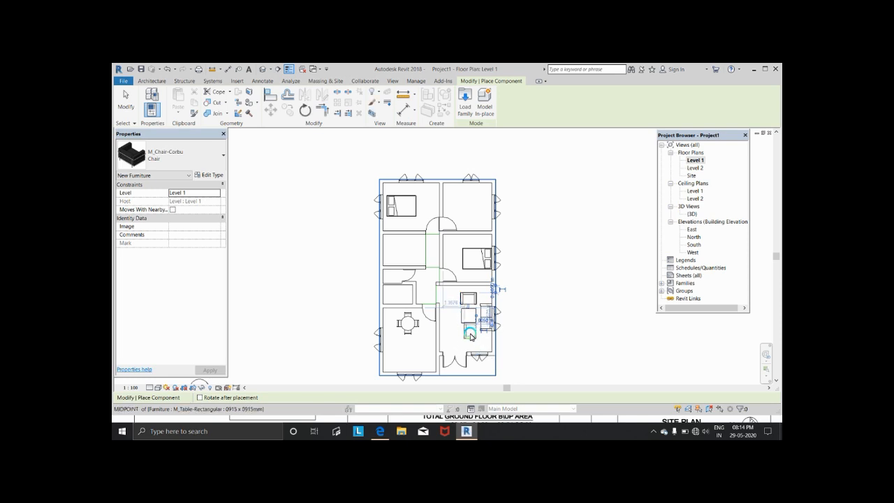
{"action": "left_click", "coordinate": [470, 339]}
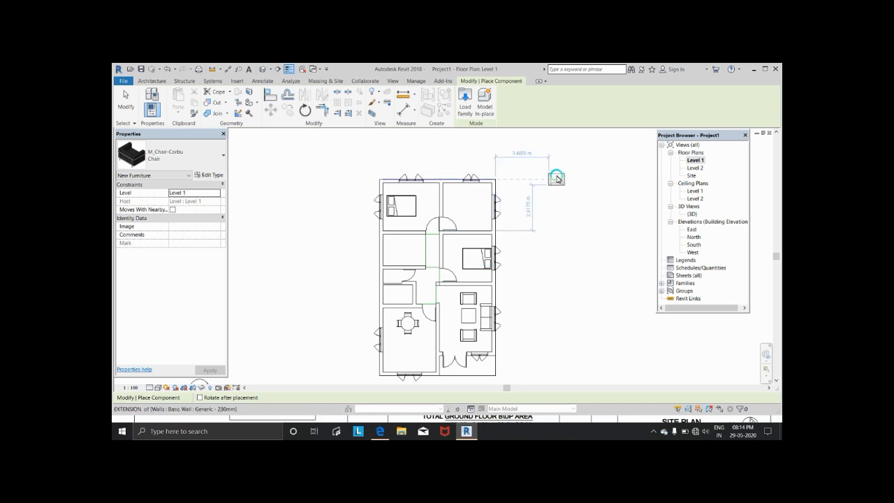
{"action": "key", "text": "Escape"}
{"action": "key", "text": "Escape"}
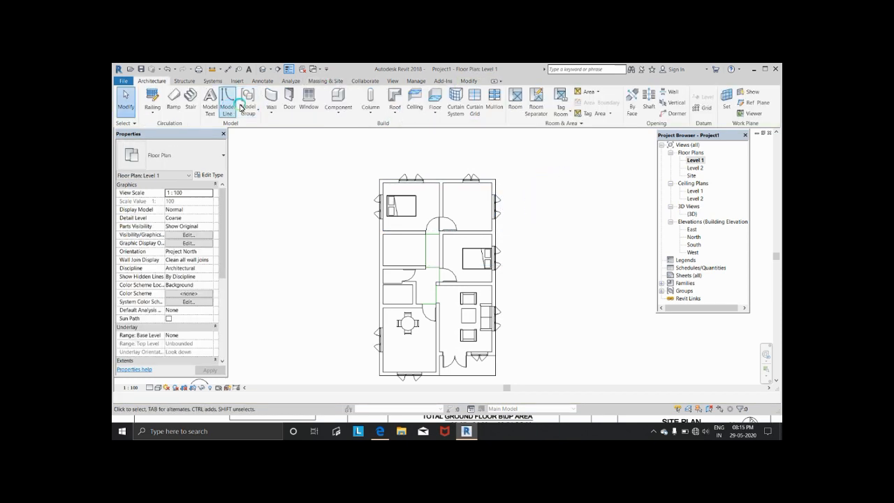
- Start placing a new component and browse from the RVT 2018 folder through Libraries to the India family folder
{"action": "left_click", "coordinate": [338, 111]}
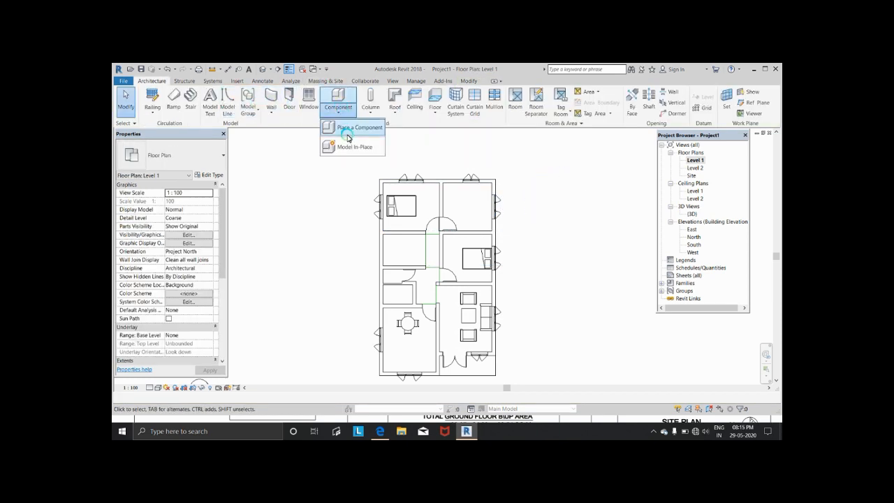
{"action": "left_click", "coordinate": [348, 132]}
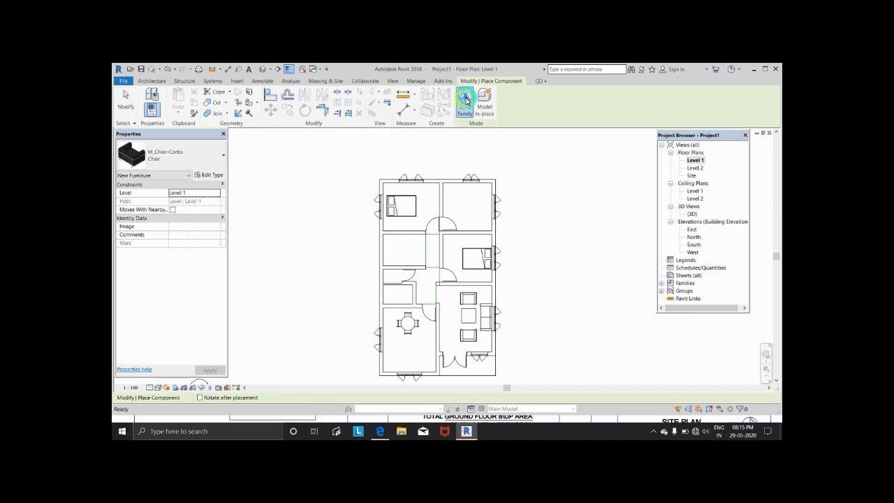
{"action": "left_click", "coordinate": [465, 100]}
{"action": "scroll", "coordinate": [389, 229], "scroll_direction": "down", "scroll_amount": 1}
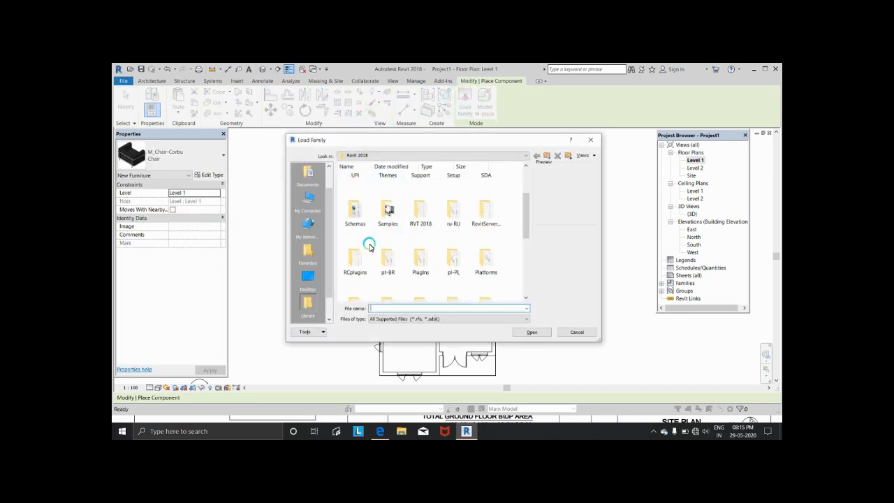
{"action": "scroll", "coordinate": [352, 250], "scroll_direction": "down", "scroll_amount": 3}
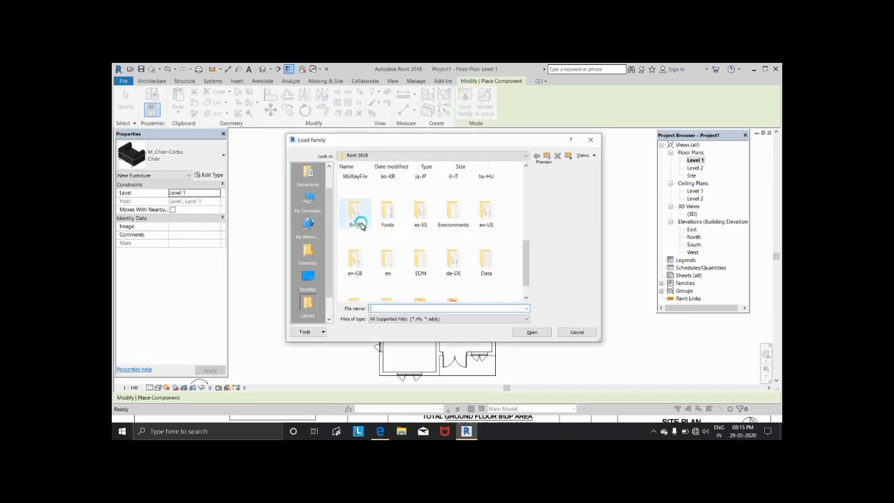
{"action": "scroll", "coordinate": [361, 226], "scroll_direction": "up", "scroll_amount": 3}
{"action": "double_click", "coordinate": [429, 212]}
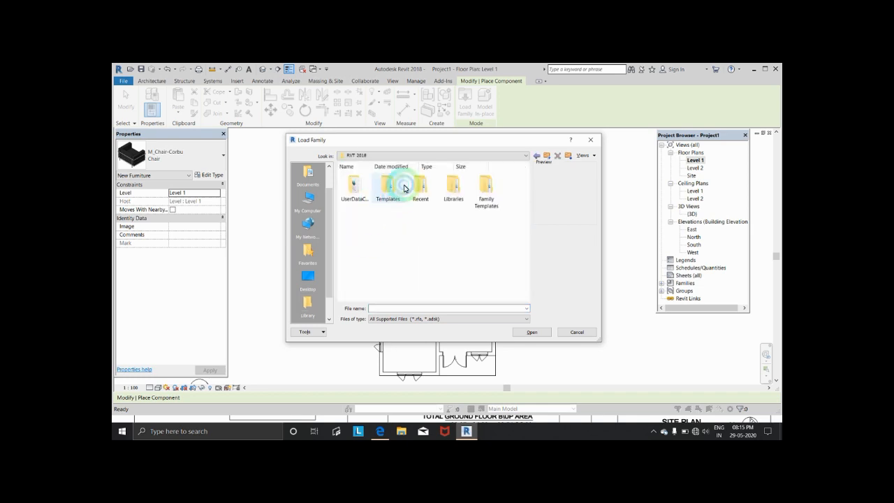
{"action": "double_click", "coordinate": [440, 186]}
{"action": "double_click", "coordinate": [360, 194]}
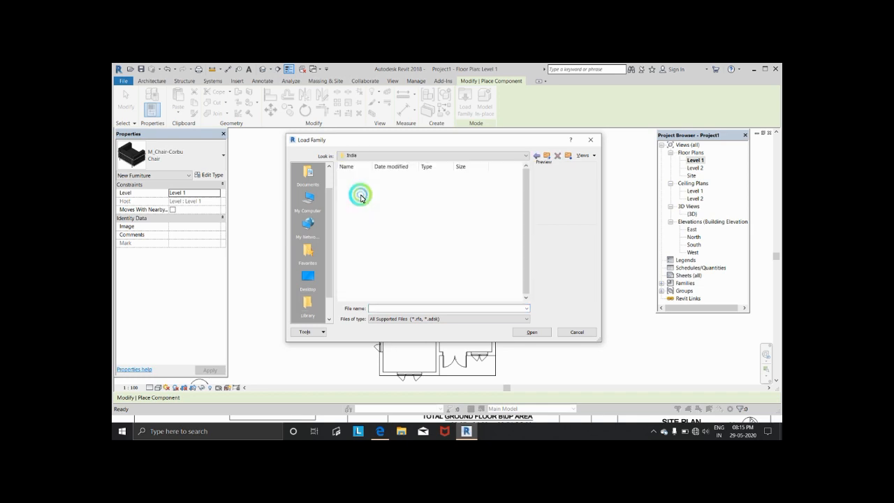
- Load the M_Entertainment center and M_Cabinet-File 5 Drawer families from the Storage folder of the Furniture library
{"action": "scroll", "coordinate": [410, 219], "scroll_direction": "down", "scroll_amount": 5}
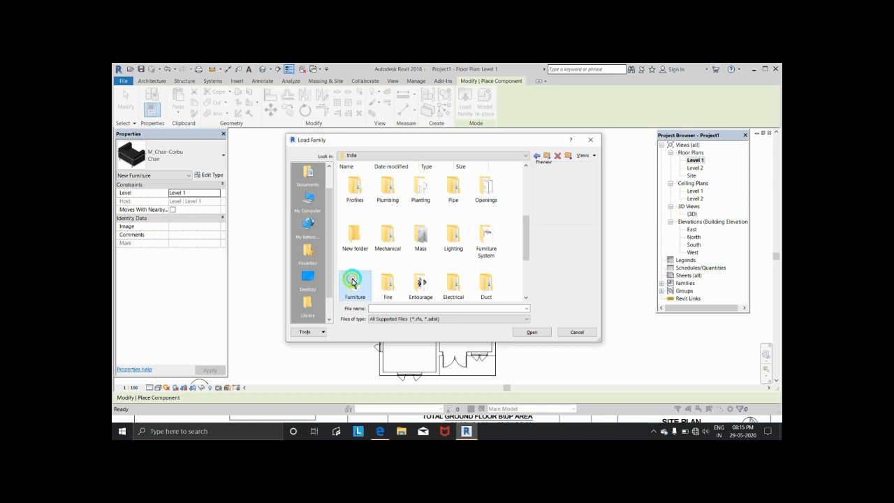
{"action": "double_click", "coordinate": [353, 282]}
{"action": "left_click", "coordinate": [479, 185]}
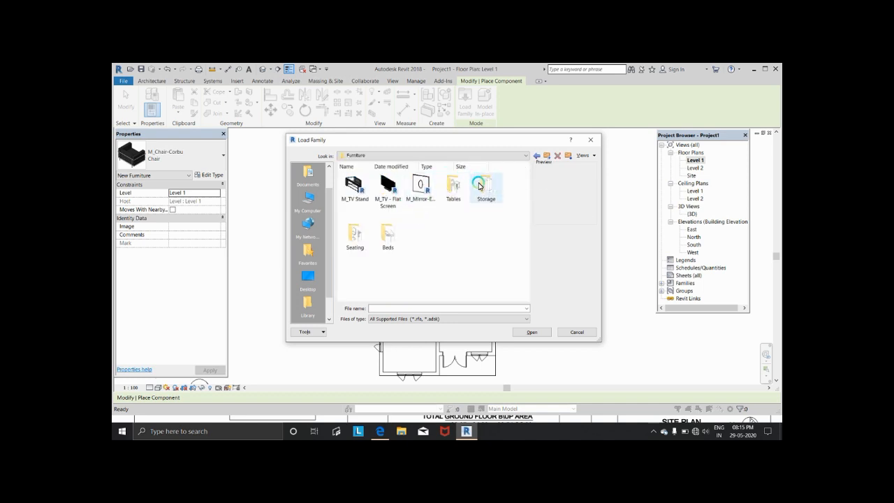
{"action": "double_click", "coordinate": [479, 185]}
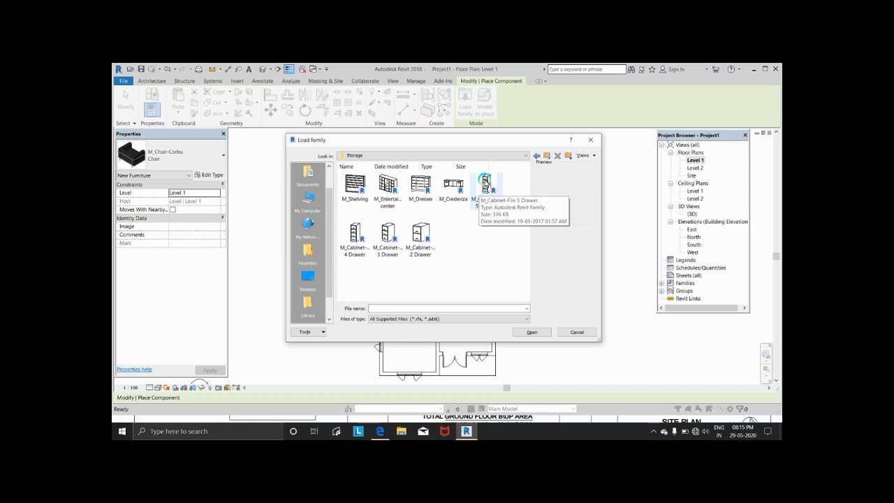
{"action": "left_click", "coordinate": [389, 186]}
{"action": "left_click", "coordinate": [485, 186]}
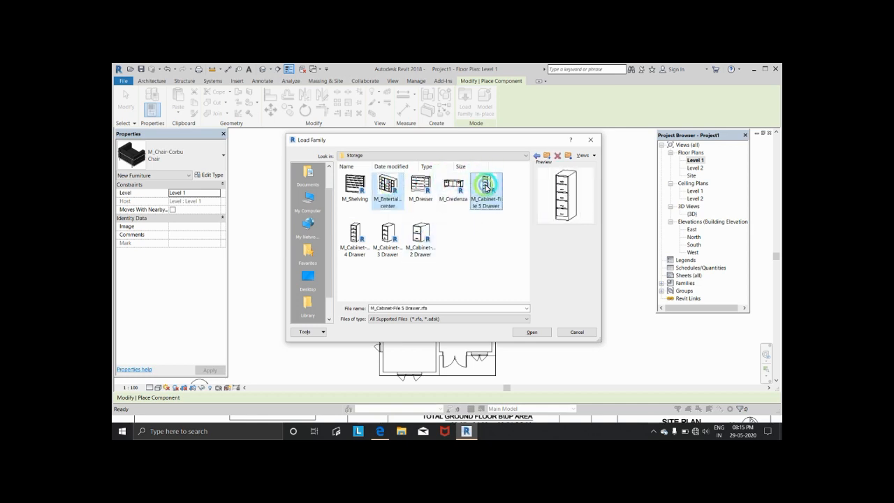
{"action": "left_click", "coordinate": [538, 332]}
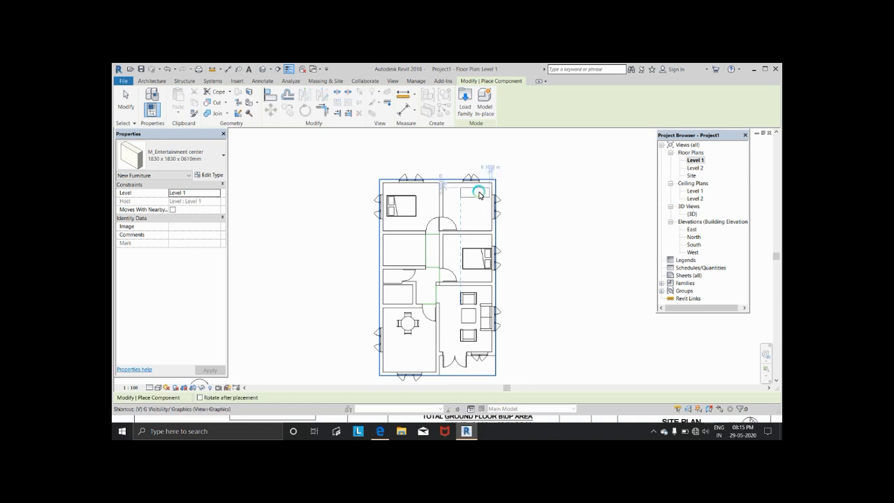
- Place two 1830 x 1830 x 0610mm entertainment centers in the northeast room, one against the west wall and one in the southeast corner
{"action": "key", "text": "space"}
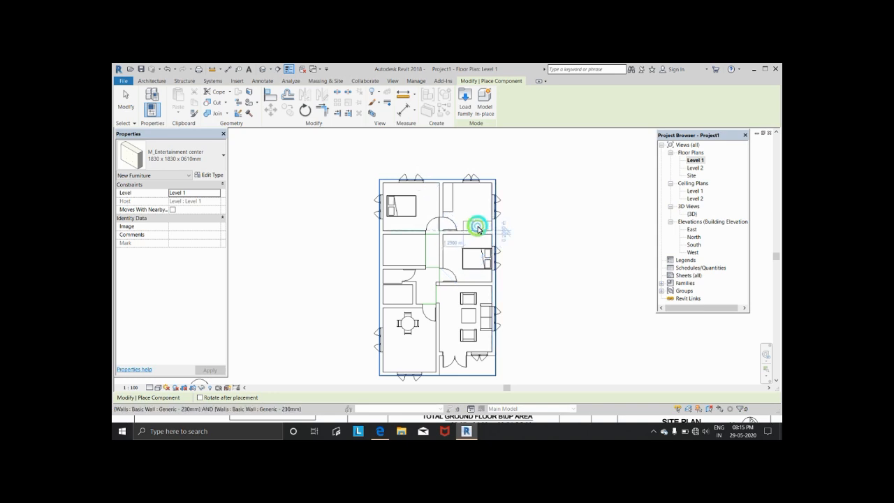
{"action": "left_click", "coordinate": [478, 229]}
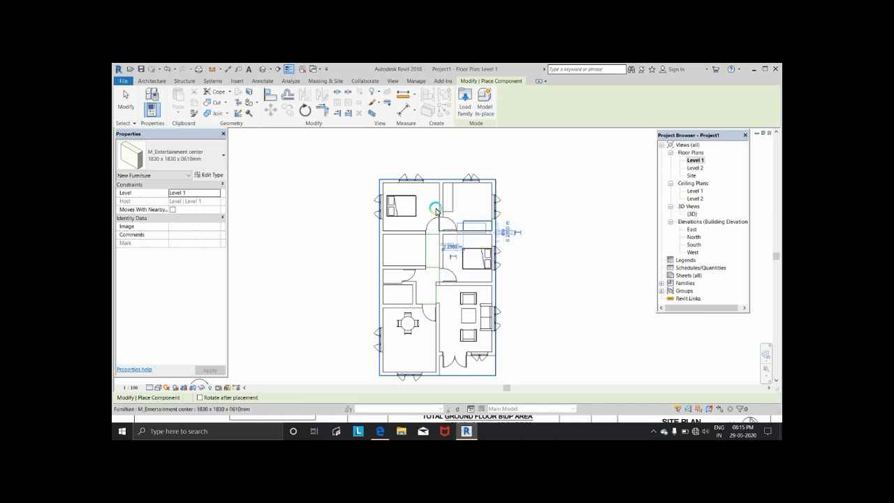
- Choose the M_Cabinet-File 5 Drawer type 0380 x 0457mm and place a cabinet in the northwest bedroom's northwest corner
{"action": "left_click", "coordinate": [222, 156]}
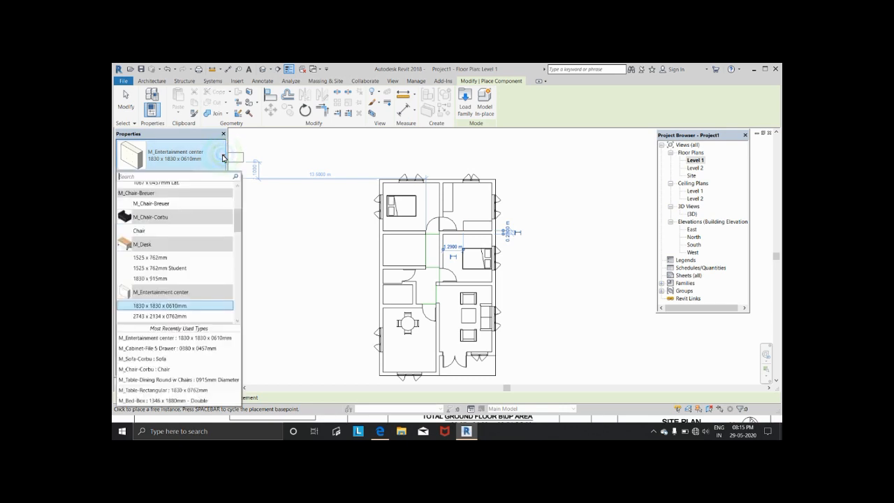
{"action": "scroll", "coordinate": [161, 287], "scroll_direction": "up", "scroll_amount": 4}
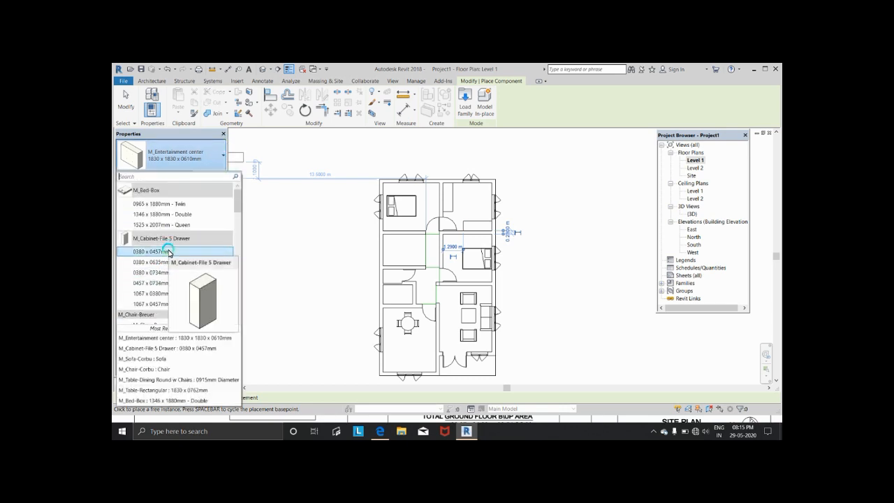
{"action": "left_click", "coordinate": [168, 251]}
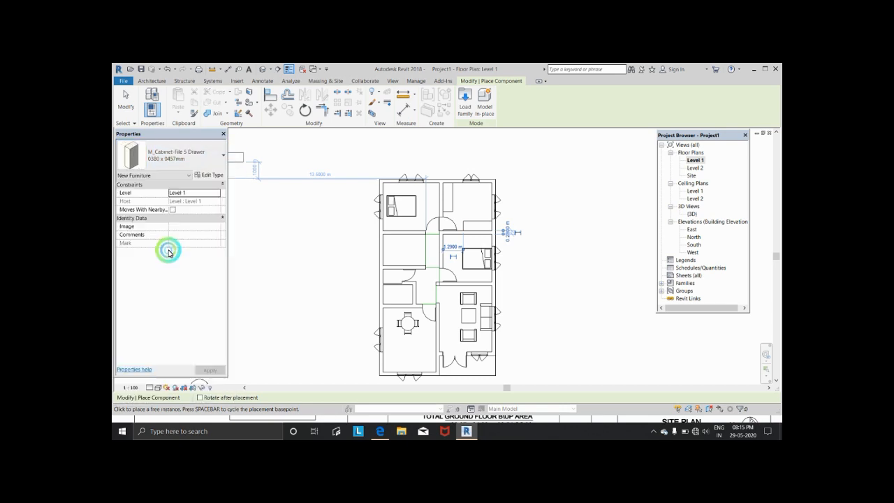
{"action": "left_click", "coordinate": [387, 190]}
{"action": "left_click", "coordinate": [387, 195]}
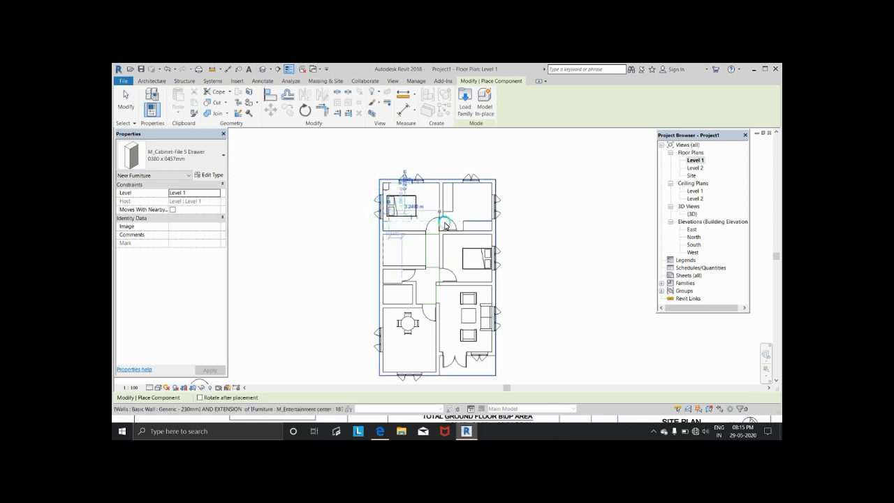
- Place a five-drawer cabinet in the northeast room's northeast corner
{"action": "left_click", "coordinate": [489, 185]}
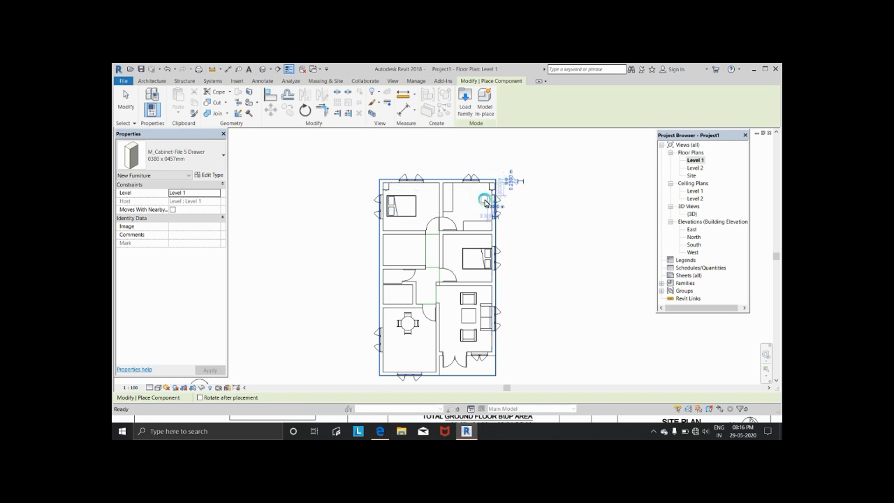
{"action": "left_click", "coordinate": [487, 188]}
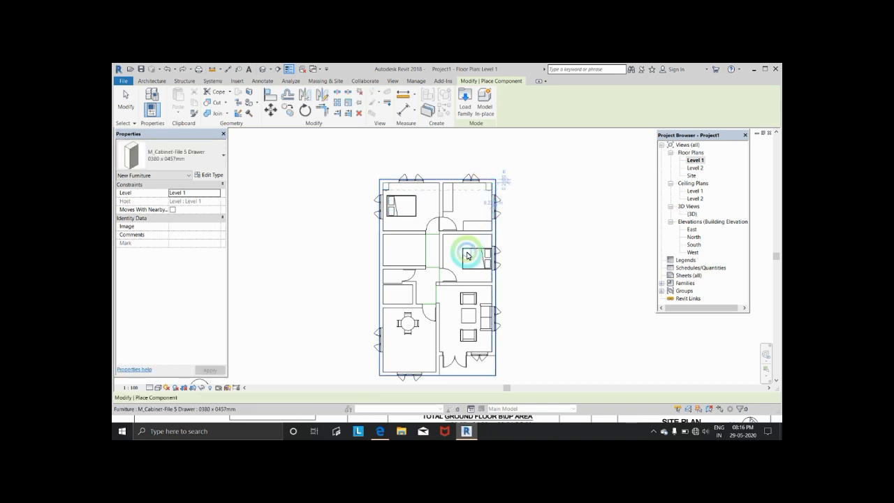
- Try to place a rotated five-drawer cabinet near the southeast corner of the east bedroom
{"action": "left_click", "coordinate": [485, 268]}
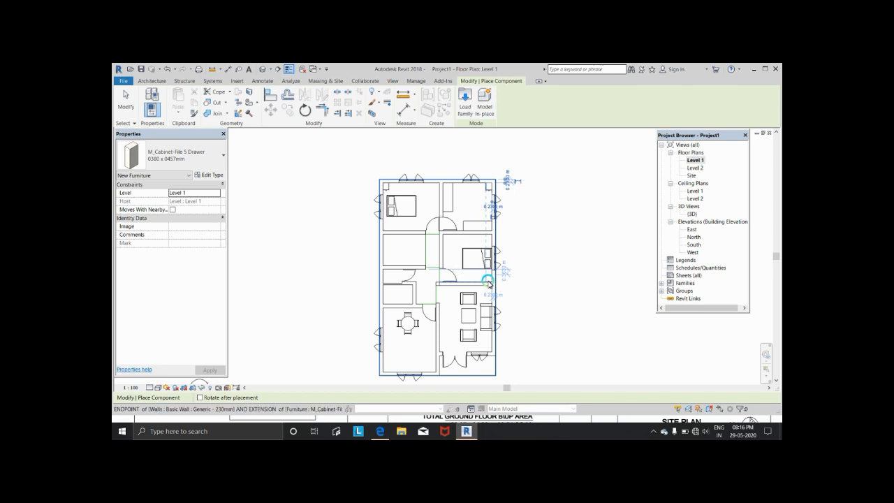
{"action": "key", "text": "space"}
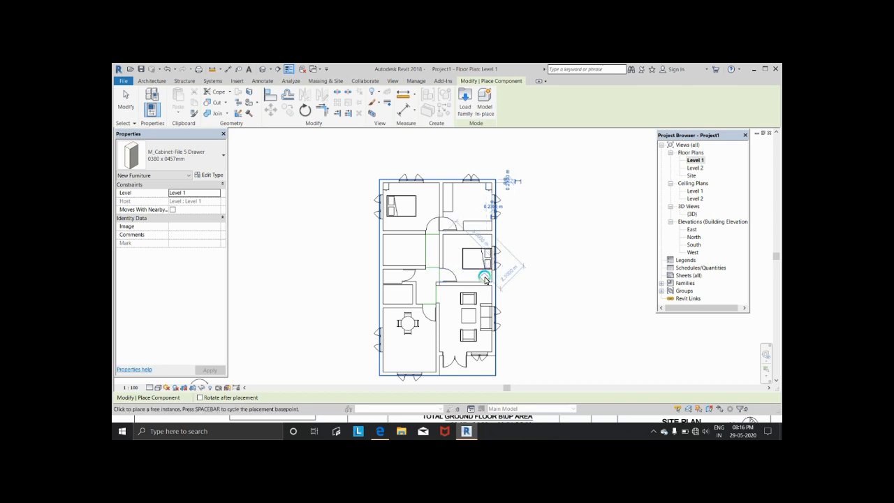
{"action": "key", "text": "space"}
{"action": "key", "text": "space"}
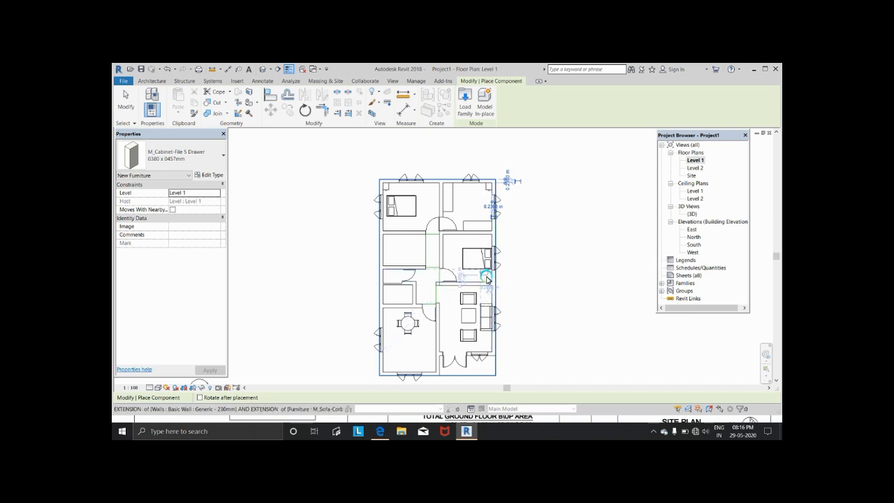
{"action": "scroll", "coordinate": [489, 280], "scroll_direction": "up", "scroll_amount": 5}
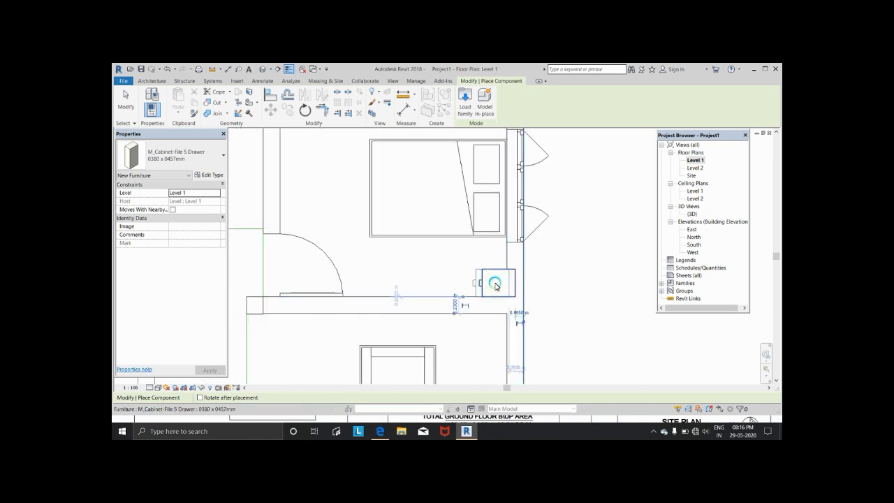
{"action": "scroll", "coordinate": [493, 234], "scroll_direction": "down", "scroll_amount": 5}
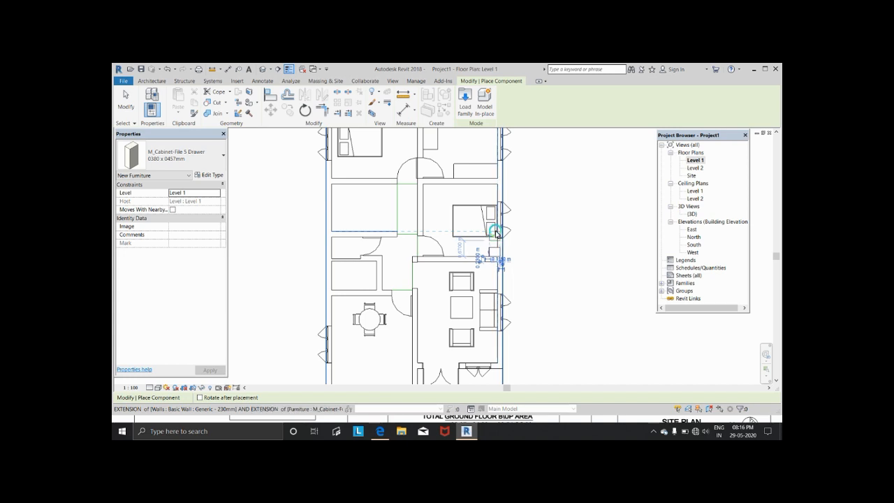
{"action": "scroll", "coordinate": [496, 237], "scroll_direction": "up", "scroll_amount": 5}
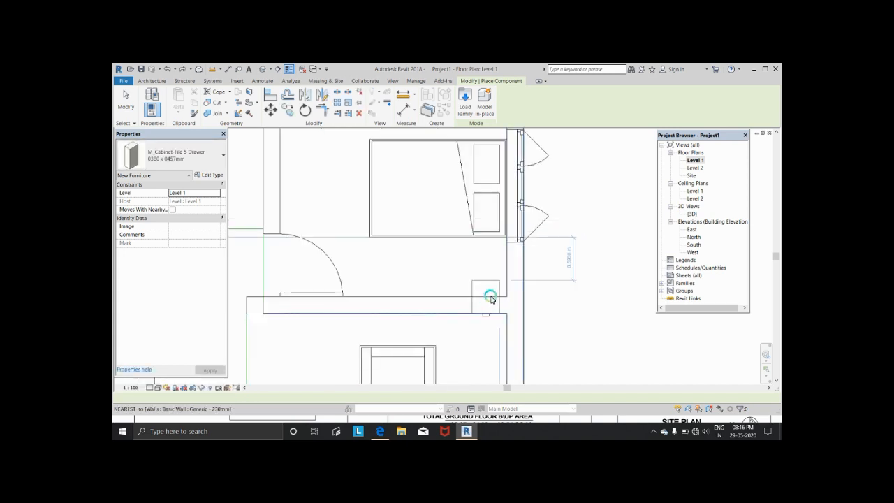
- Place a five-drawer cabinet snugly in the east bedroom's southeast corner, rotated so its front faces west
{"action": "key", "text": "space"}
{"action": "key", "text": "space"}
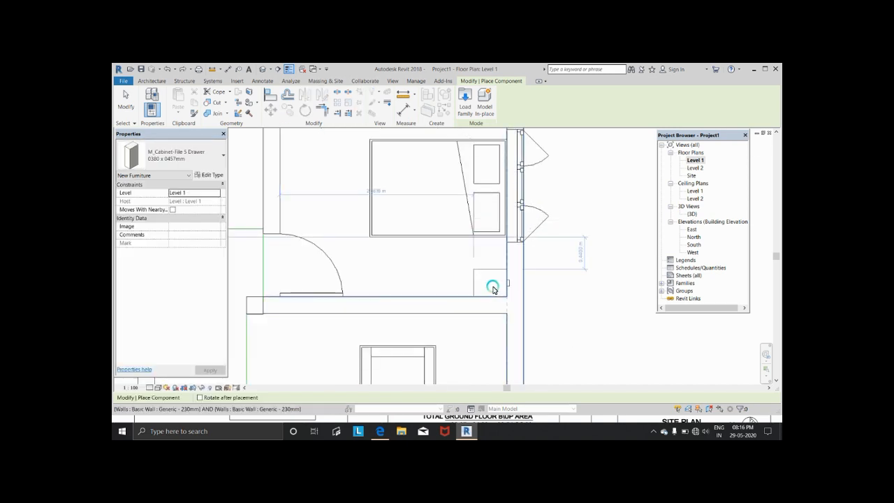
{"action": "key", "text": "space"}
{"action": "key", "text": "space"}
{"action": "key", "text": "space"}
{"action": "key", "text": "space"}
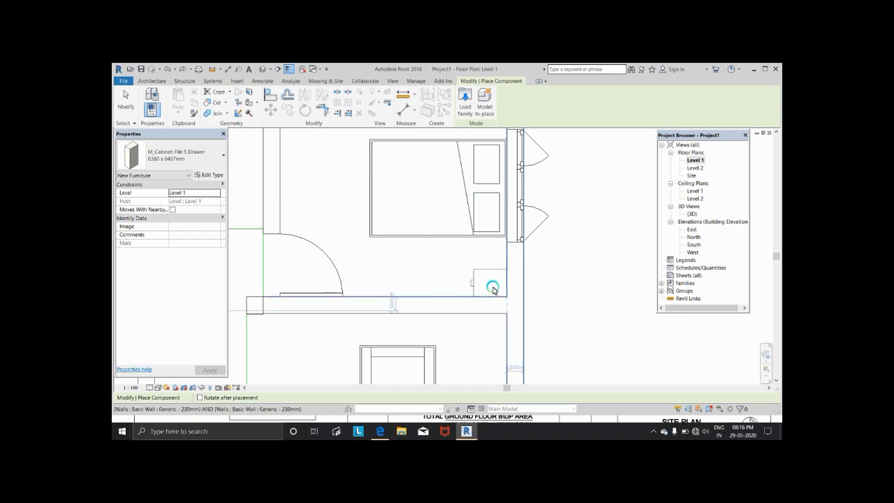
- Place another west-facing five-drawer cabinet in the east bedroom's northeast corner, north of the bed
{"action": "scroll", "coordinate": [492, 291], "scroll_direction": "down", "scroll_amount": 2}
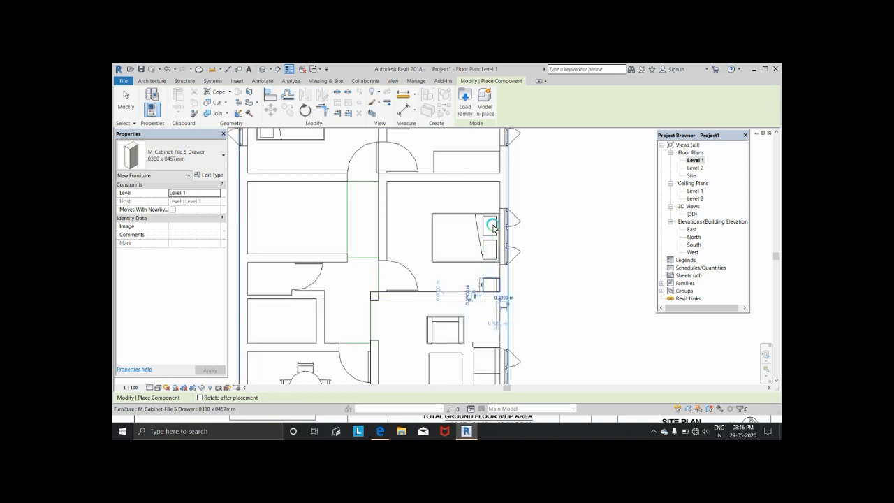
{"action": "scroll", "coordinate": [487, 210], "scroll_direction": "down", "scroll_amount": 2}
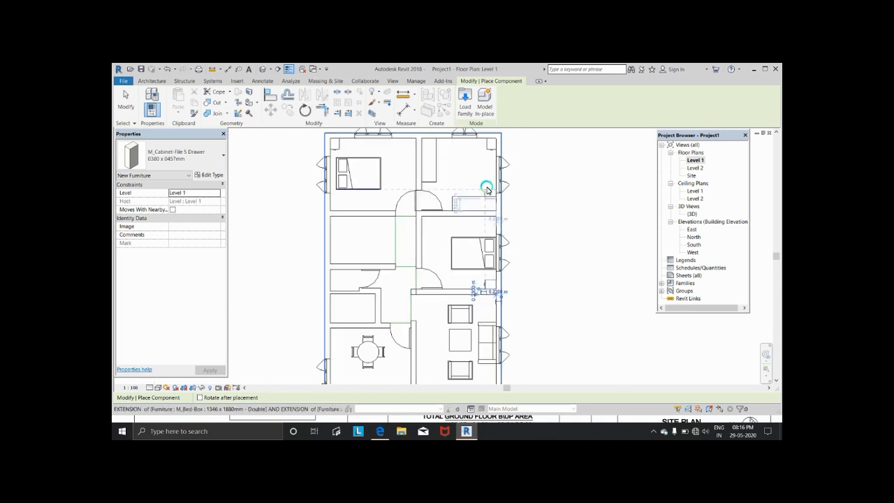
{"action": "left_click", "coordinate": [491, 223]}
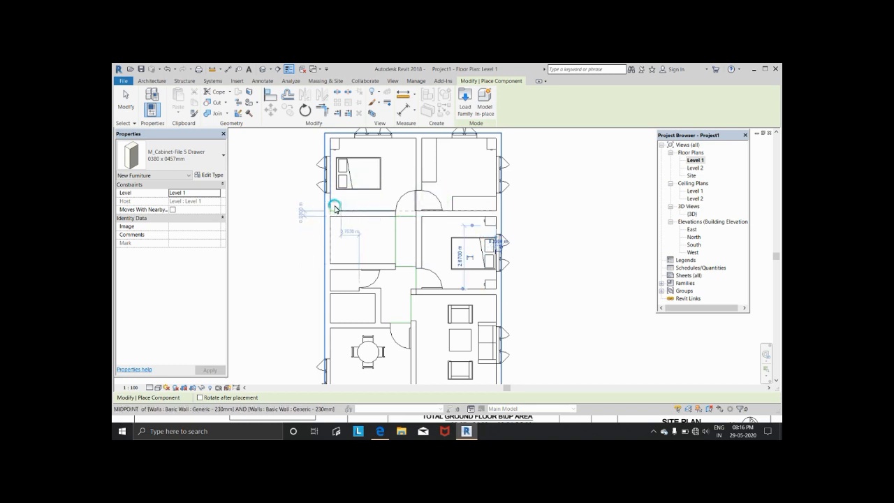
- Place a rotated five-drawer cabinet in the northwest bedroom's southwest corner and finish placing components
{"action": "key", "text": "space"}
{"action": "key", "text": "space"}
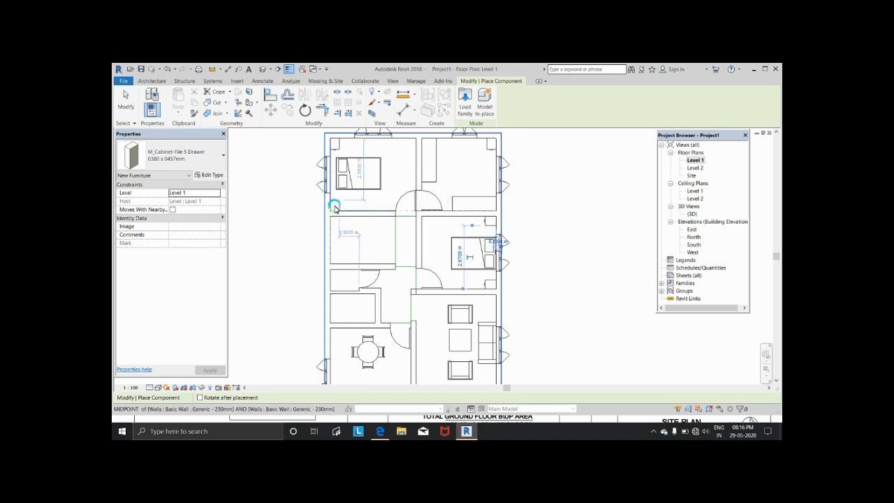
{"action": "key", "text": "space"}
{"action": "key", "text": "space"}
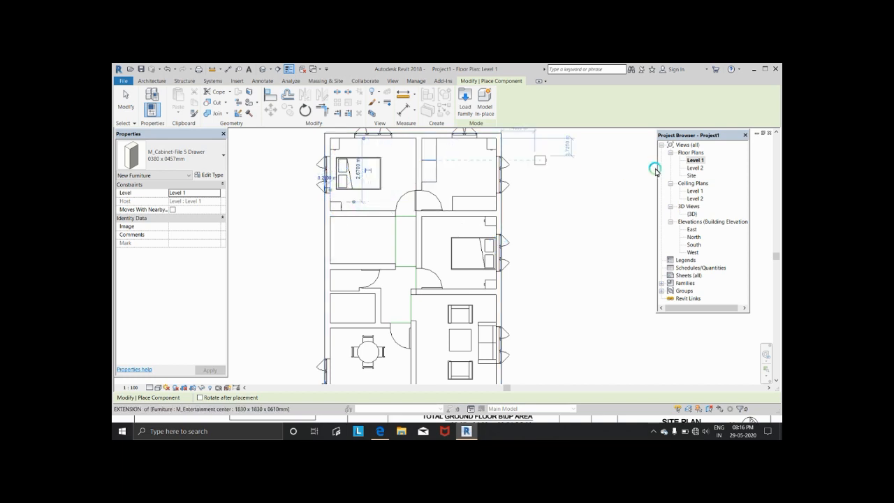
{"action": "key", "text": "Escape"}
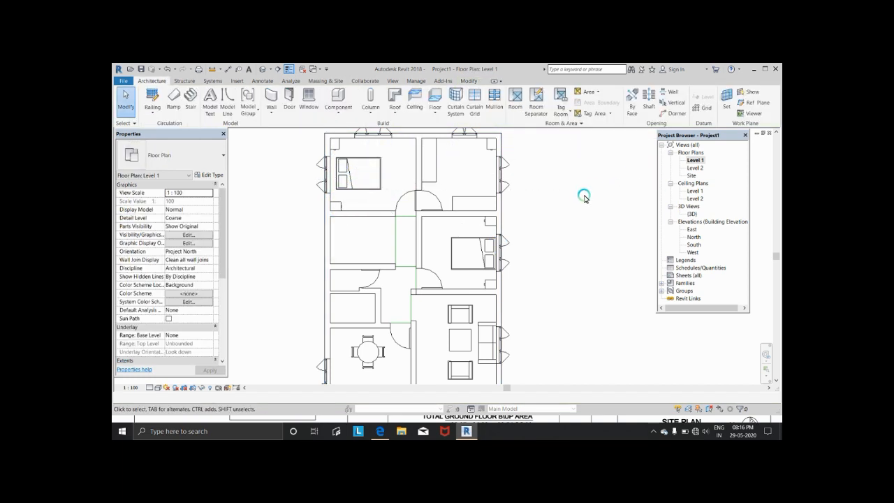
- Open the default 3D view of the house model
{"action": "scroll", "coordinate": [580, 201], "scroll_direction": "down", "scroll_amount": 2}
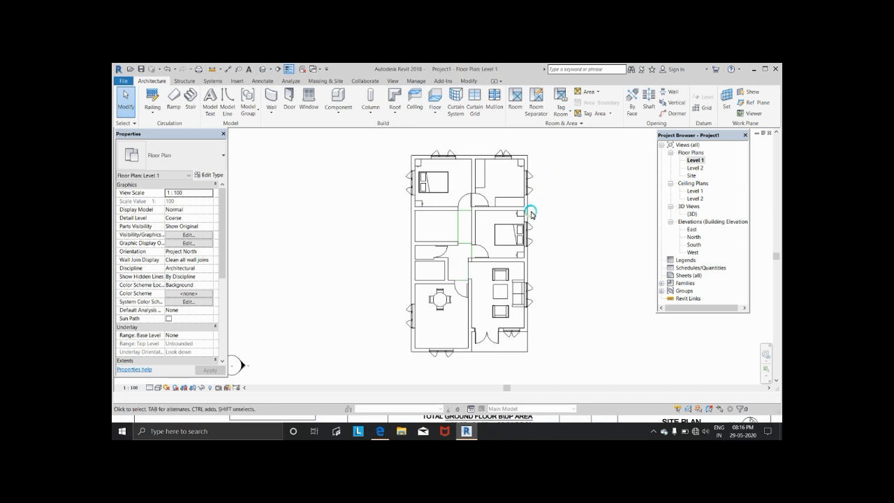
{"action": "double_click", "coordinate": [692, 214]}
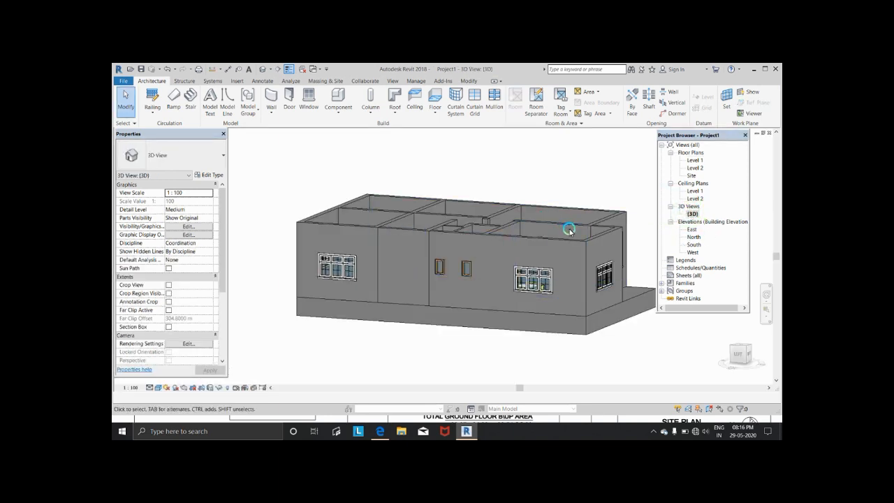
- Return from the 3D view to the Level 1 floor plan and delete the WC AND BATH room north of the dining room
{"action": "middle_click_drag", "start_coordinate": [571, 207], "coordinate": [350, 347], "text": "shift"}
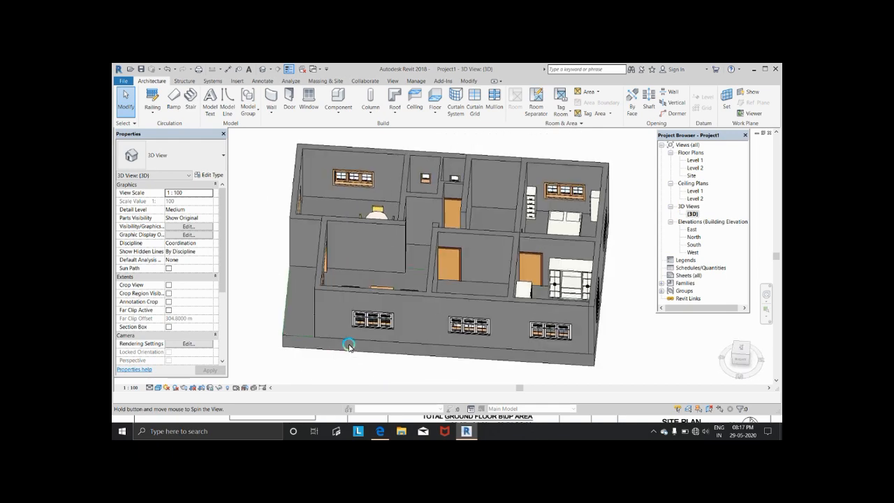
{"action": "double_click", "coordinate": [692, 160]}
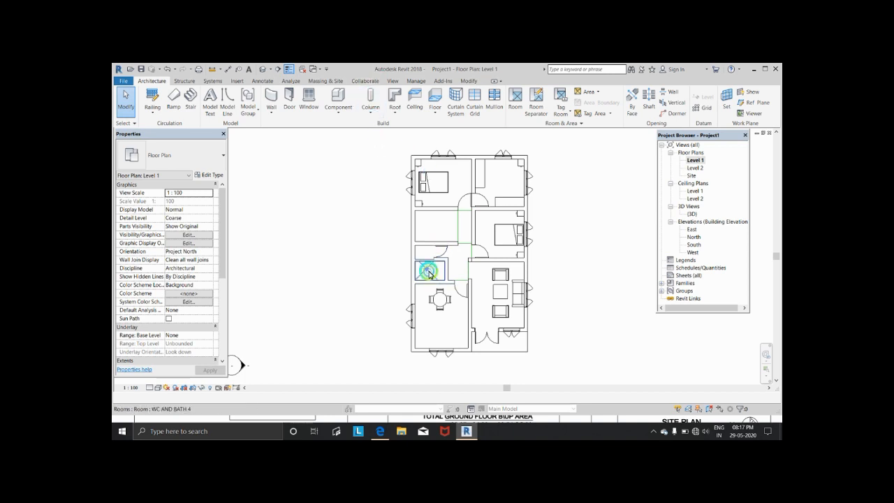
{"action": "left_click", "coordinate": [430, 275]}
{"action": "key", "text": "Delete"}
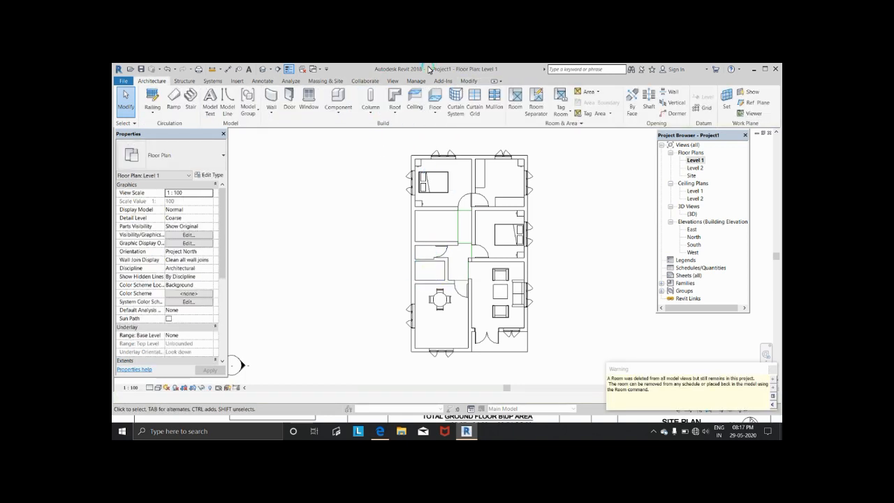
{"action": "left_click", "coordinate": [289, 109]}
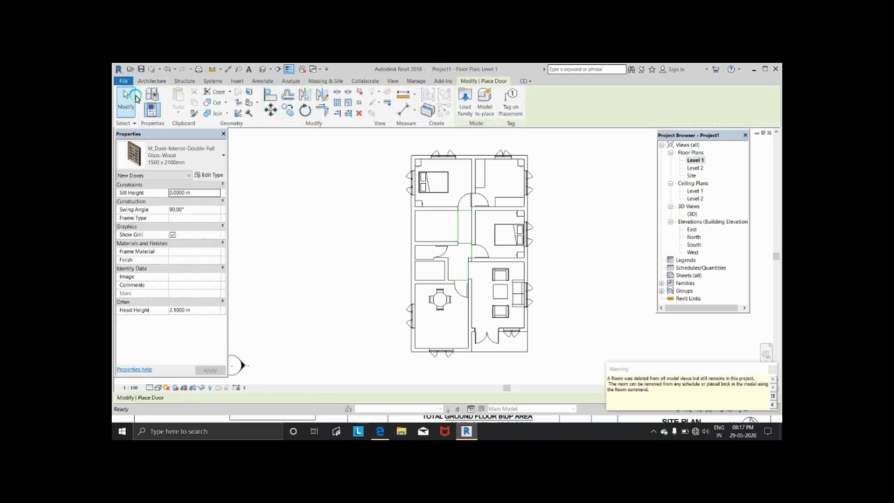
{"action": "left_click", "coordinate": [134, 98]}
- Start placing a component and browse for a family to load in the RVT 2018 Libraries India folder
{"action": "left_click", "coordinate": [341, 120]}
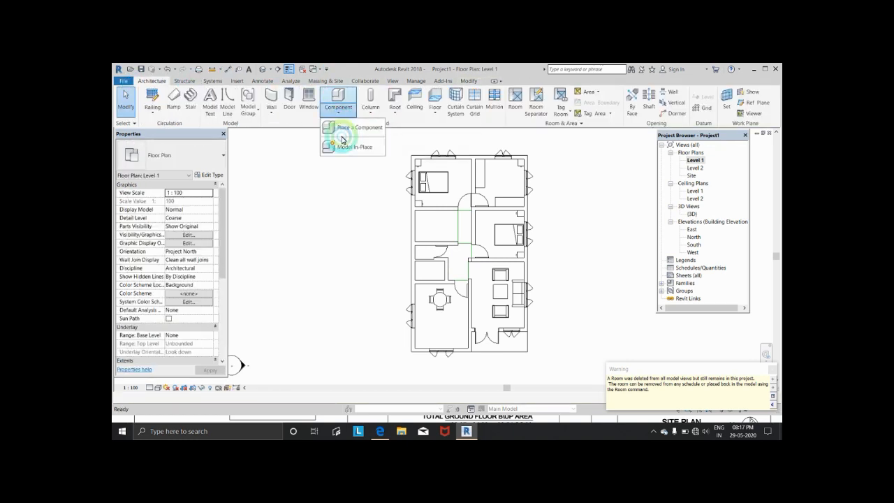
{"action": "left_click", "coordinate": [343, 125]}
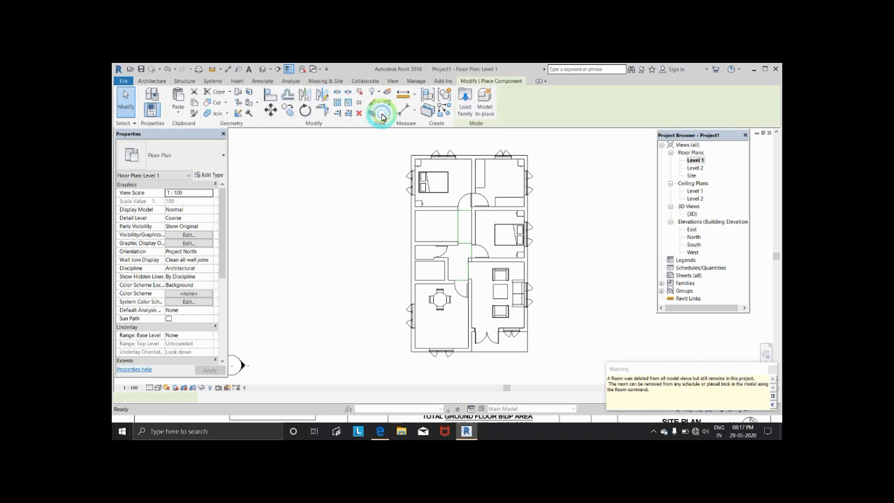
{"action": "left_click", "coordinate": [465, 97]}
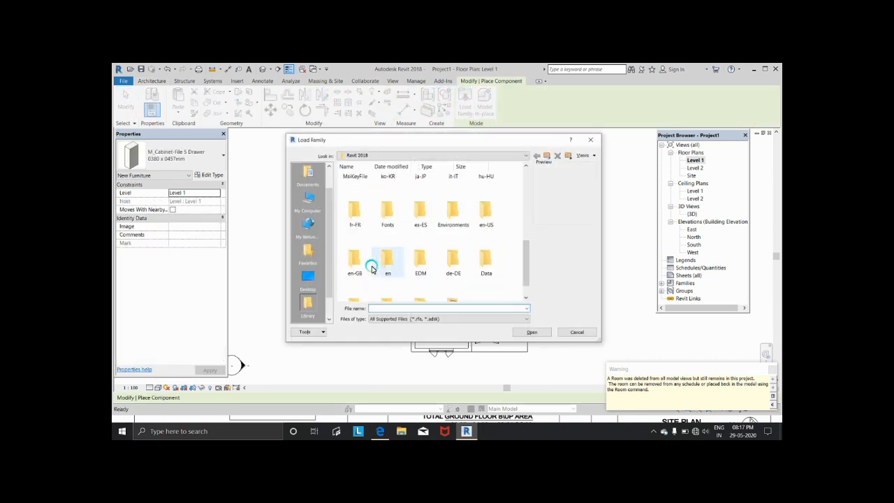
{"action": "scroll", "coordinate": [377, 216], "scroll_direction": "up", "scroll_amount": 3}
{"action": "scroll", "coordinate": [424, 207], "scroll_direction": "up", "scroll_amount": 5}
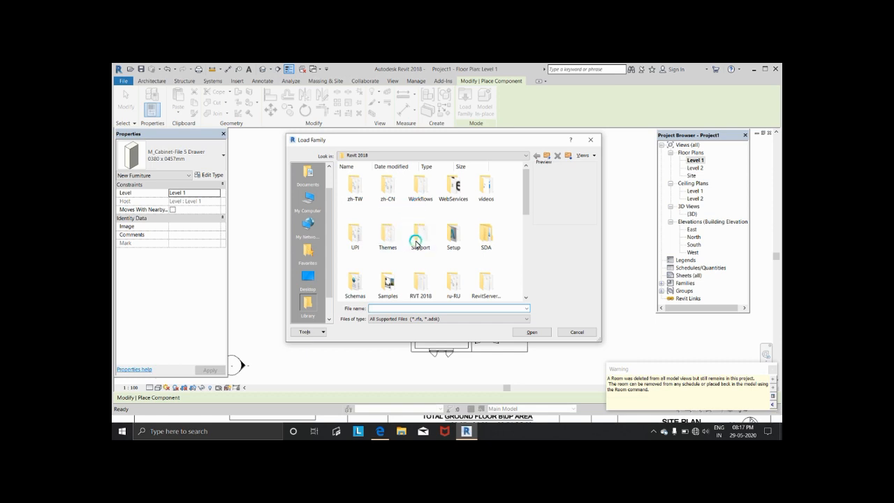
{"action": "double_click", "coordinate": [419, 281]}
{"action": "double_click", "coordinate": [447, 190]}
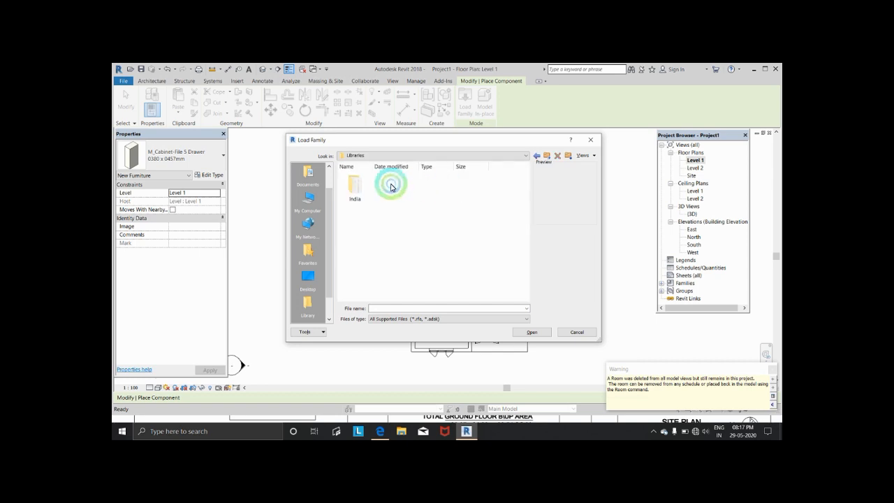
{"action": "double_click", "coordinate": [356, 185]}
{"action": "left_click", "coordinate": [418, 206]}
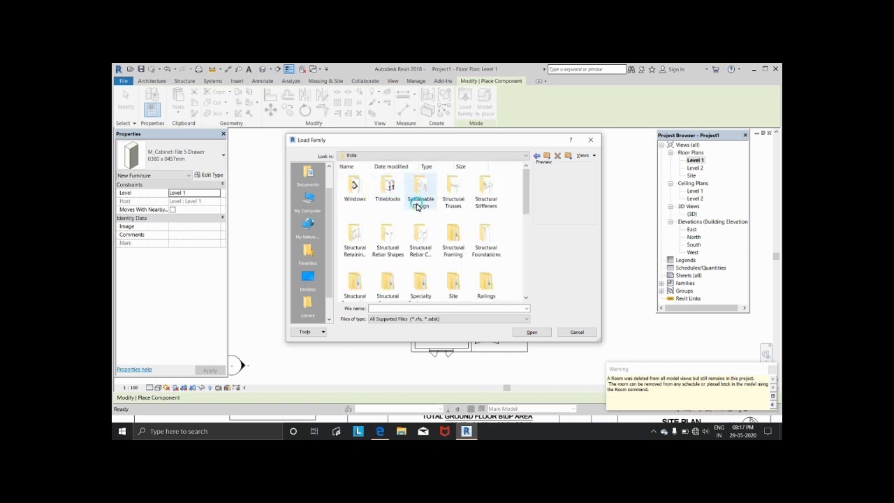
{"action": "scroll", "coordinate": [355, 259], "scroll_direction": "down", "scroll_amount": 5}
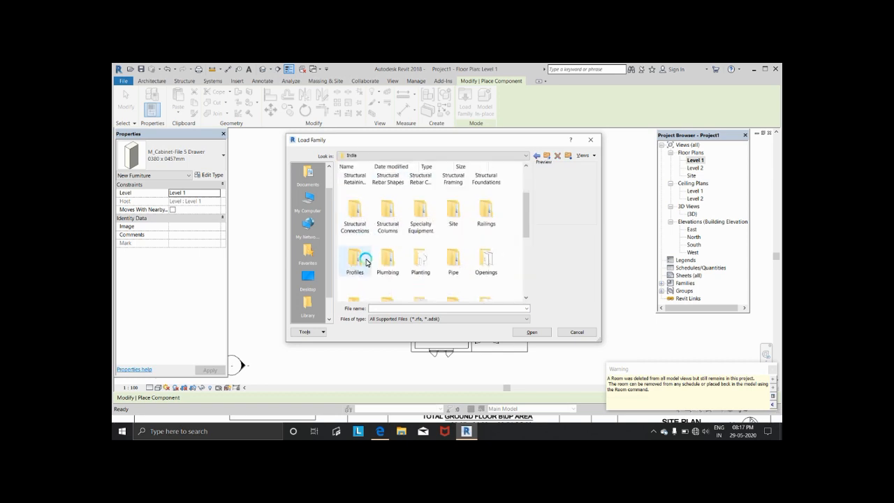
{"action": "scroll", "coordinate": [440, 261], "scroll_direction": "up", "scroll_amount": 3}
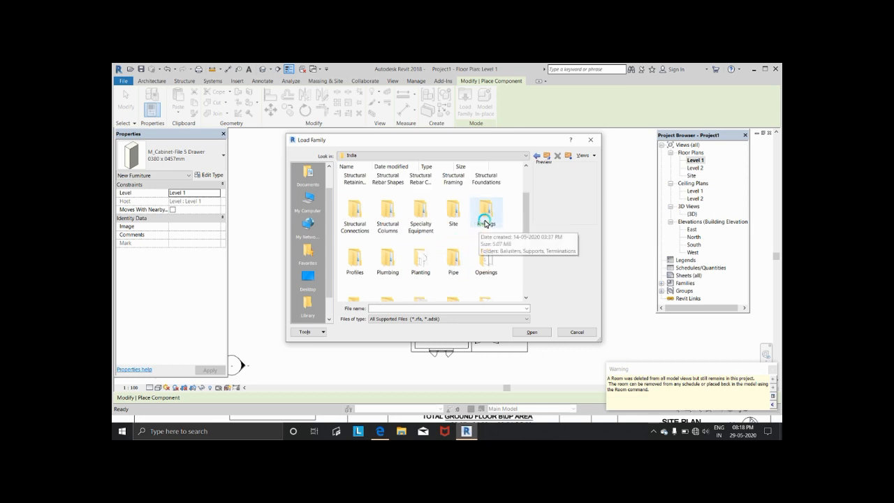
- Load the M_Toilet-Domestic-3D family from the Water Closets folder under Plumbing, Architectural, Fixtures
{"action": "double_click", "coordinate": [392, 260]}
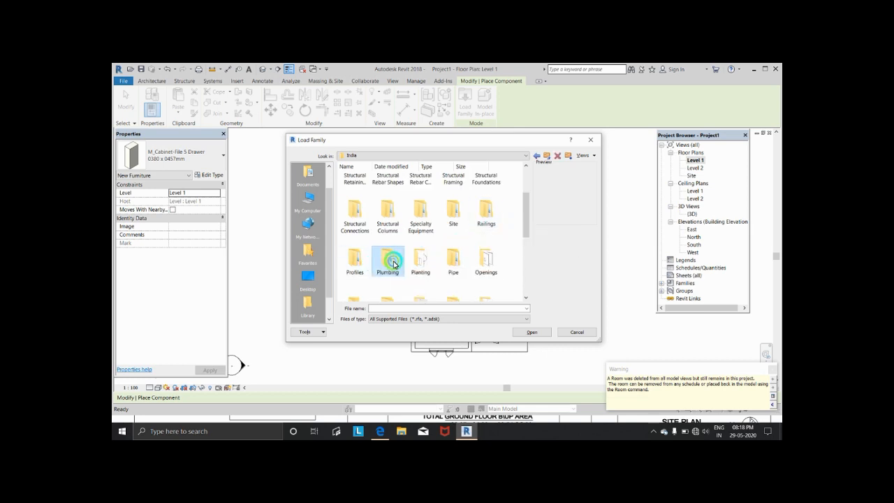
{"action": "double_click", "coordinate": [375, 184]}
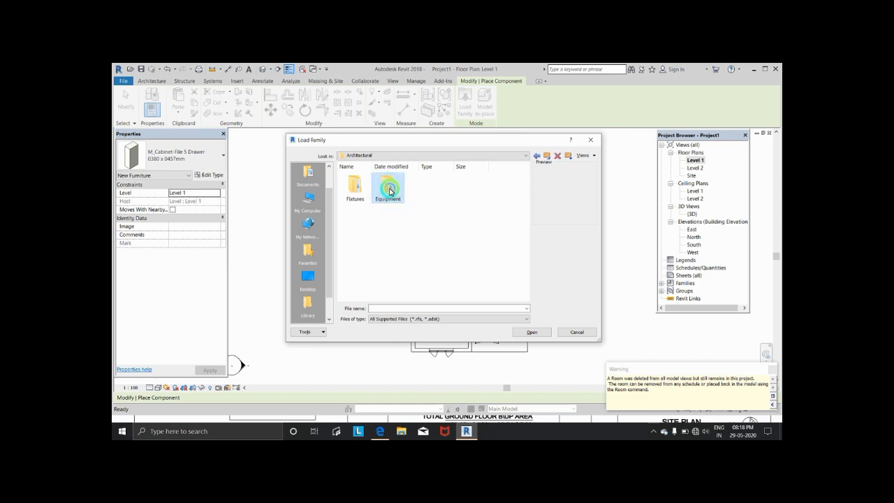
{"action": "double_click", "coordinate": [390, 191]}
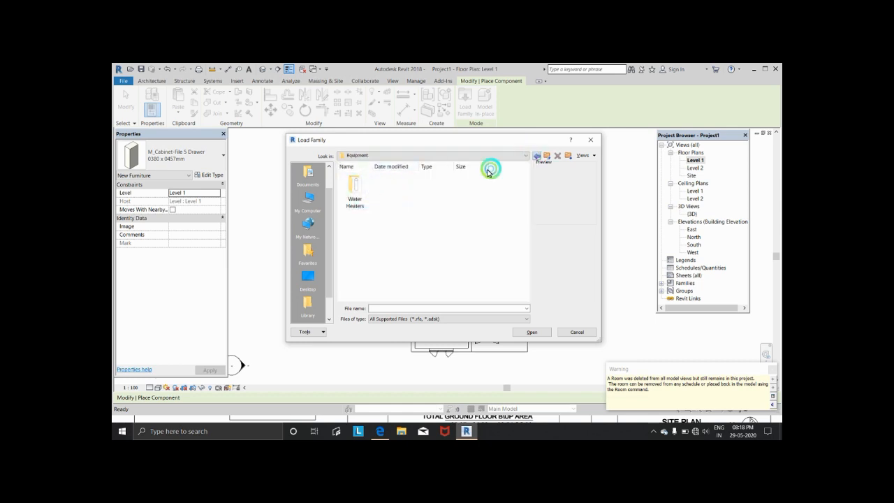
{"action": "double_click", "coordinate": [365, 196]}
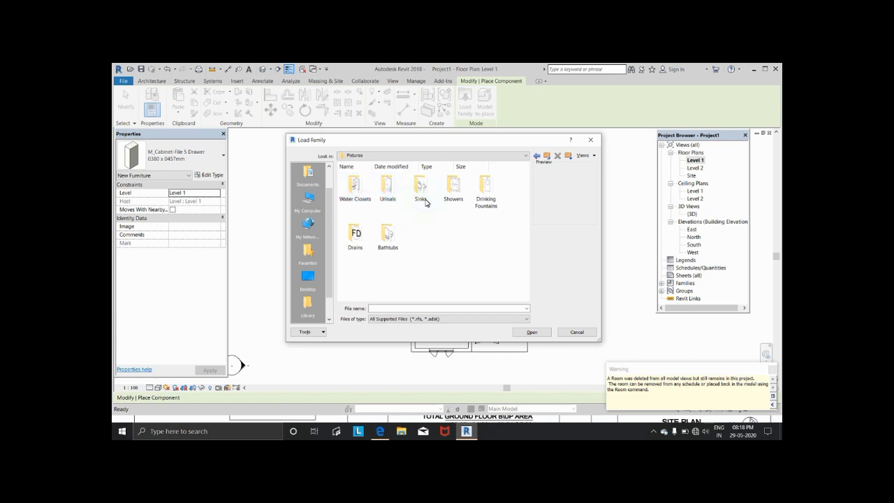
{"action": "left_click", "coordinate": [533, 155]}
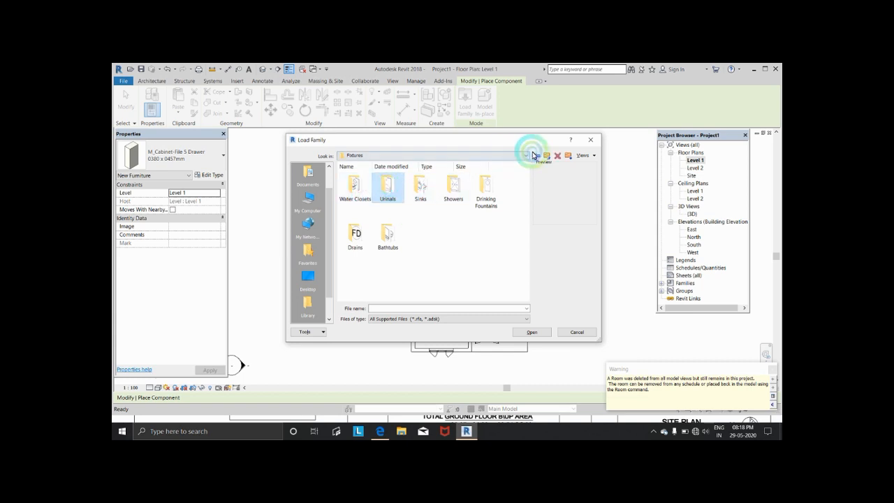
{"action": "double_click", "coordinate": [356, 195]}
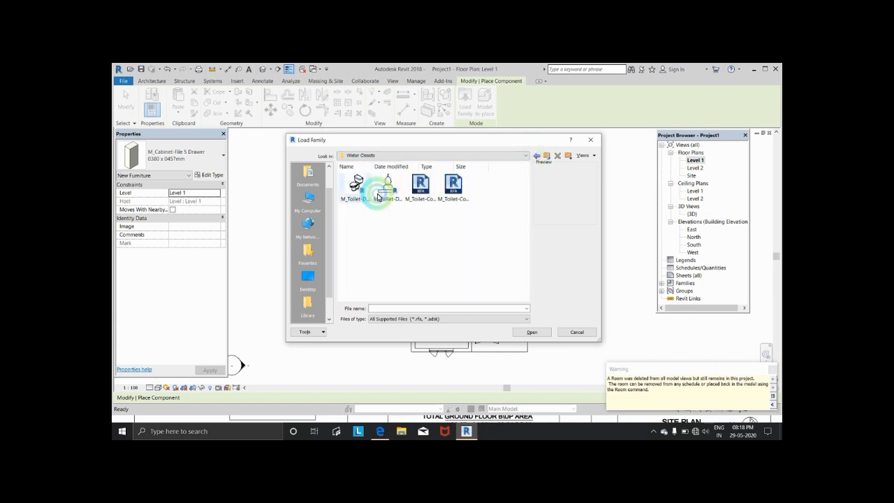
{"action": "left_click", "coordinate": [355, 185]}
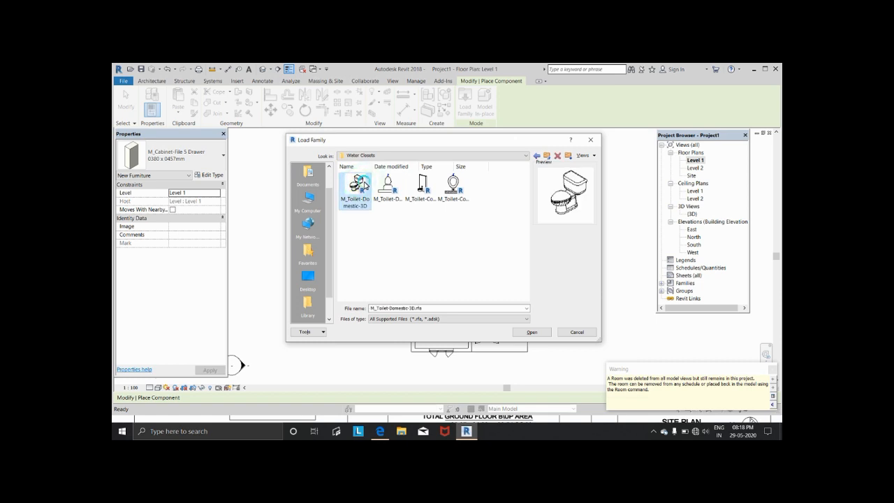
{"action": "left_click", "coordinate": [534, 333]}
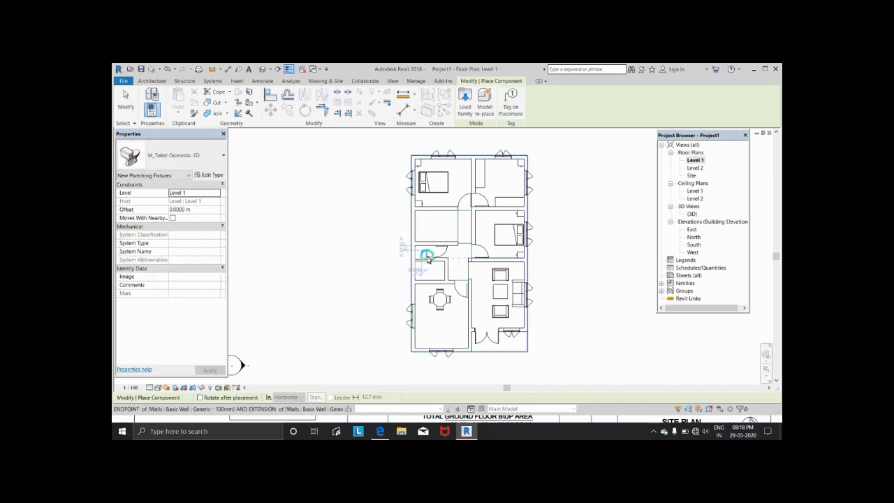
- Place the domestic toilet against the west wall of the narrow WC, facing east toward the door
{"action": "scroll", "coordinate": [422, 257], "scroll_direction": "up", "scroll_amount": 3}
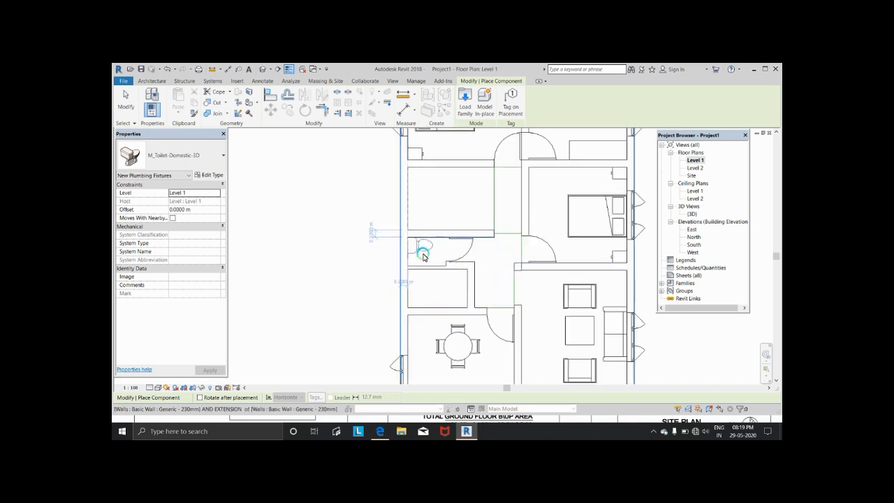
{"action": "scroll", "coordinate": [423, 254], "scroll_direction": "up", "scroll_amount": 3}
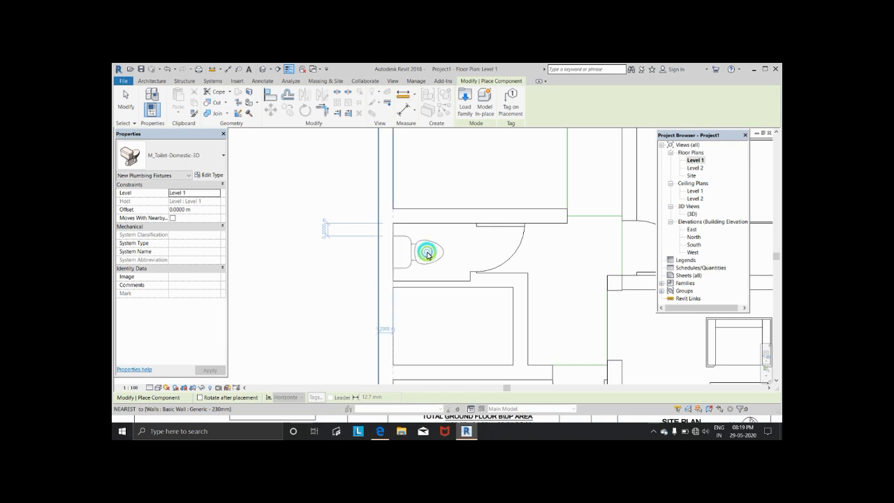
{"action": "left_click", "coordinate": [428, 256]}
{"action": "scroll", "coordinate": [465, 235], "scroll_direction": "down", "scroll_amount": 5}
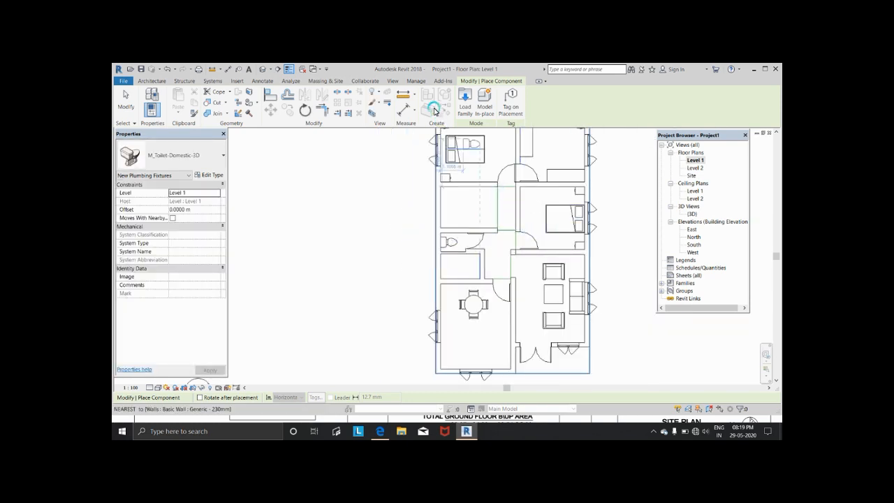
- Start loading another component family and browse to the RVT 2018 Libraries India folder
{"action": "left_click", "coordinate": [472, 98]}
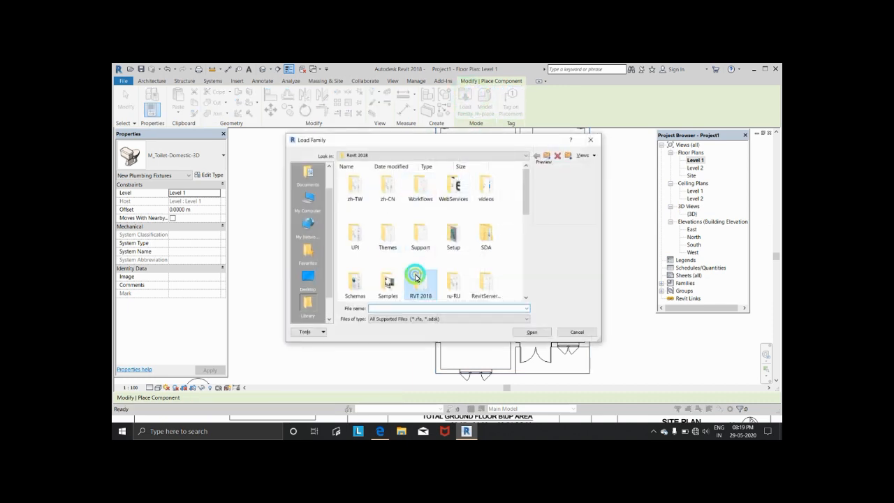
{"action": "double_click", "coordinate": [418, 275]}
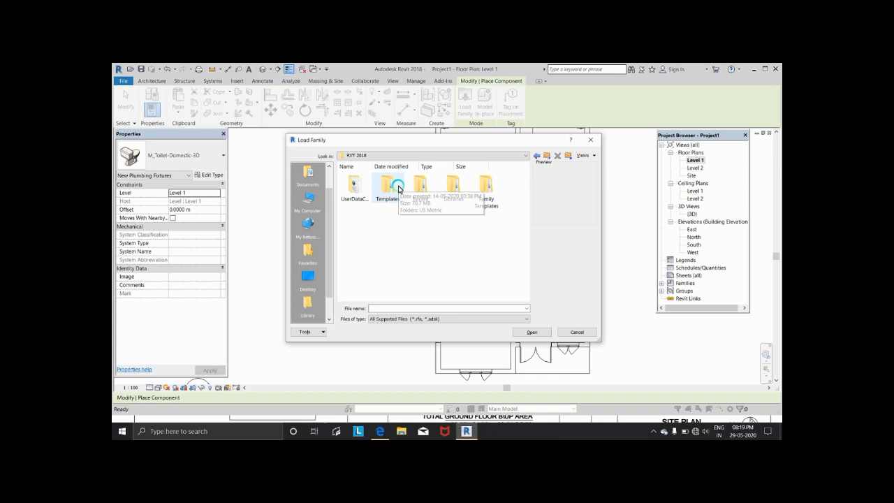
{"action": "left_click", "coordinate": [453, 192]}
{"action": "double_click", "coordinate": [453, 195]}
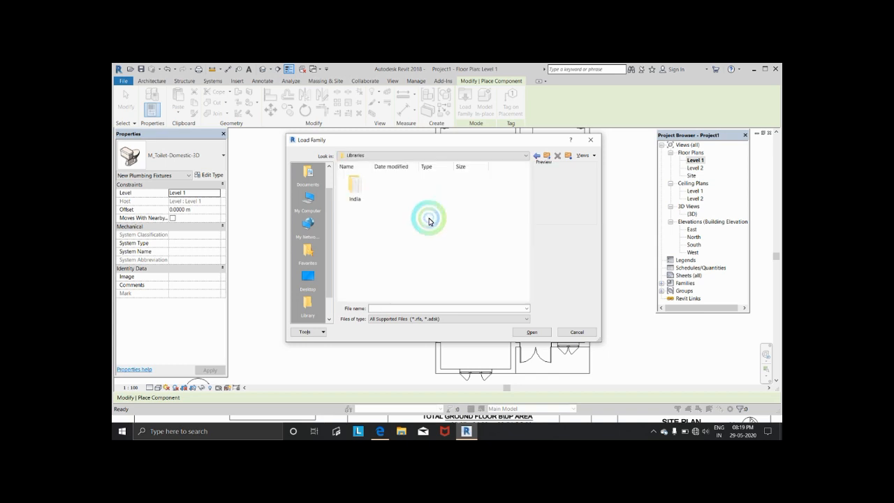
{"action": "left_click", "coordinate": [370, 199]}
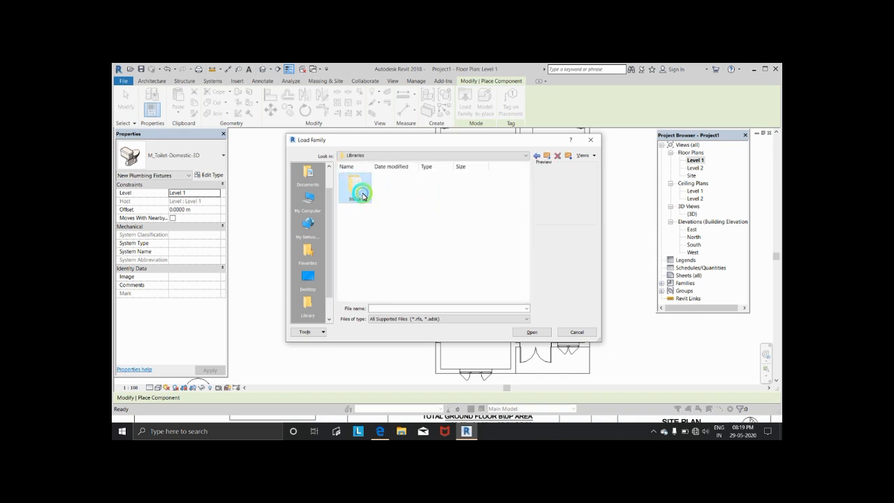
{"action": "double_click", "coordinate": [363, 196]}
{"action": "scroll", "coordinate": [447, 229], "scroll_direction": "down", "scroll_amount": 3}
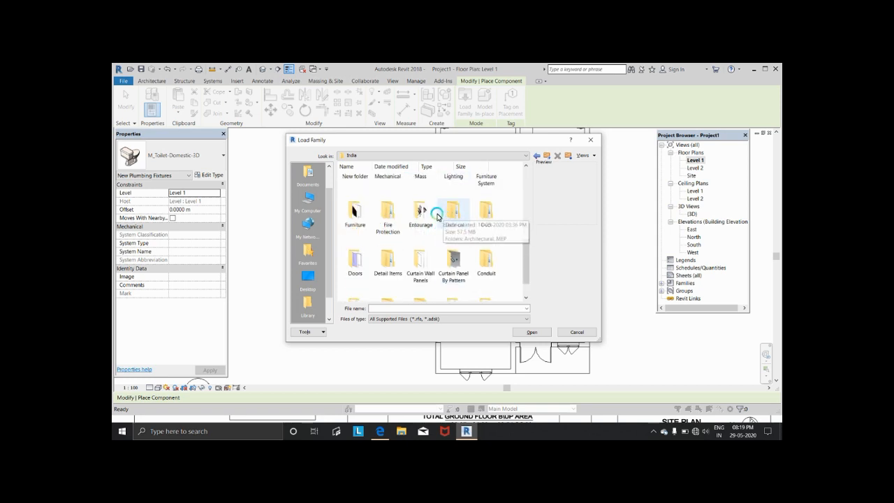
{"action": "scroll", "coordinate": [426, 206], "scroll_direction": "up", "scroll_amount": 2}
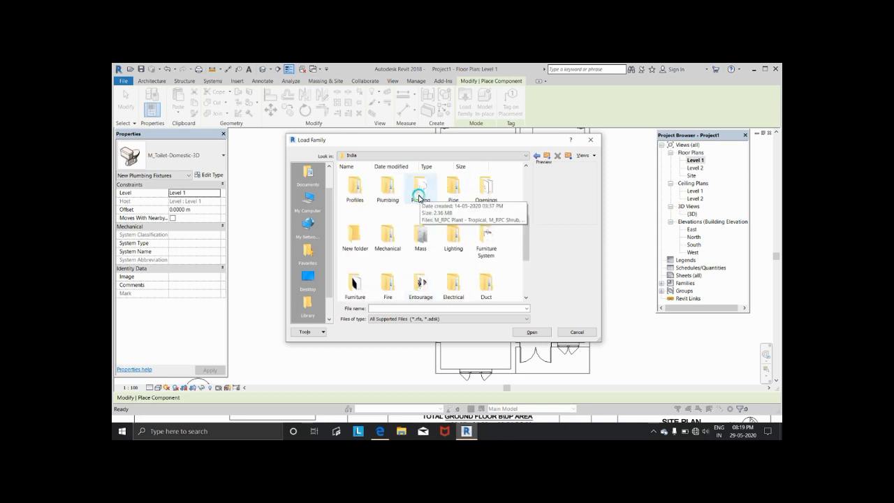
- Browse to the Bathtubs folder under Plumbing, Architectural, Fixtures
{"action": "double_click", "coordinate": [396, 202]}
{"action": "double_click", "coordinate": [391, 190]}
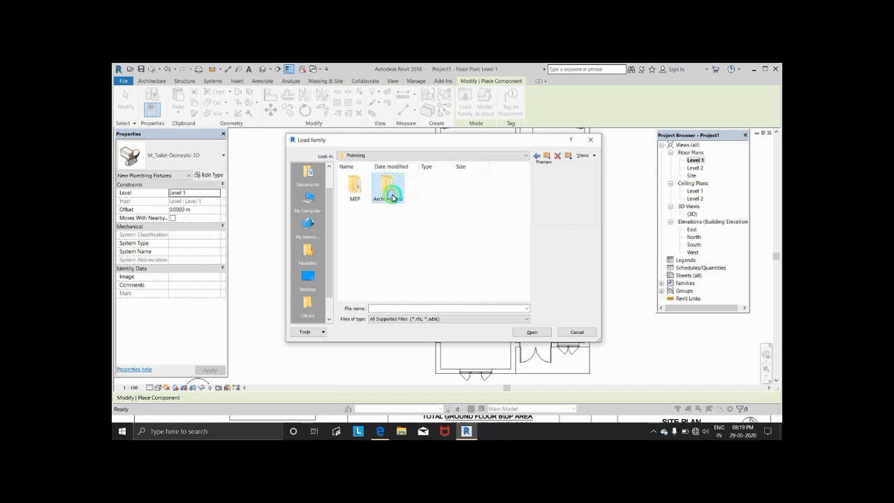
{"action": "double_click", "coordinate": [386, 192]}
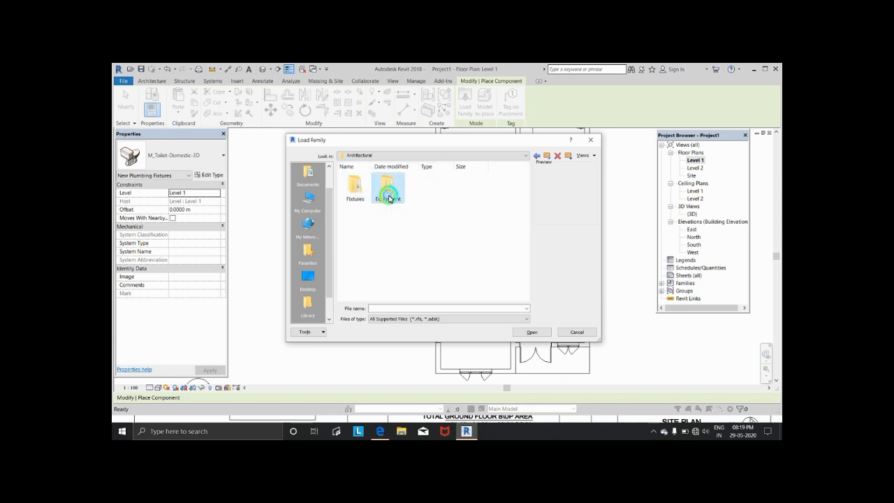
{"action": "left_click", "coordinate": [536, 159]}
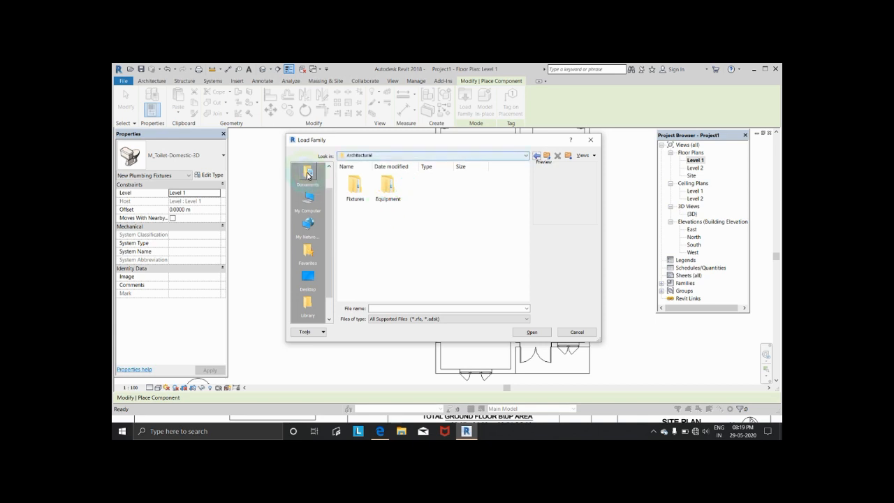
{"action": "double_click", "coordinate": [356, 193]}
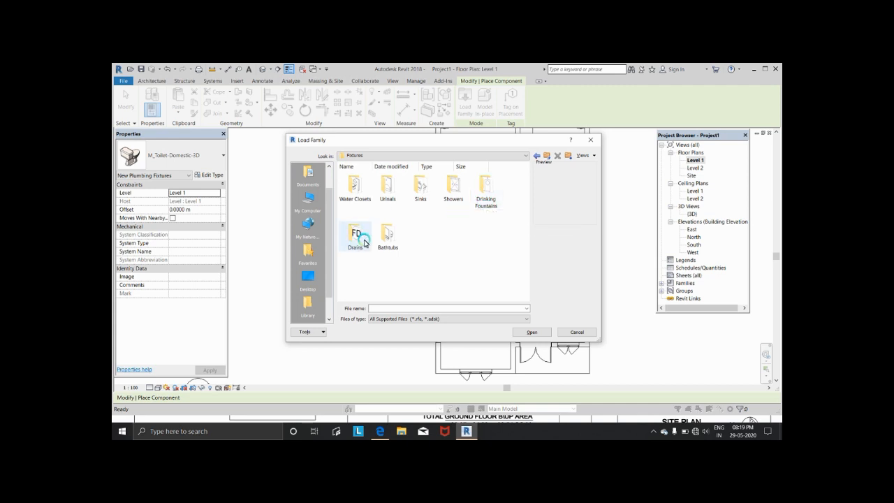
{"action": "left_click", "coordinate": [389, 241]}
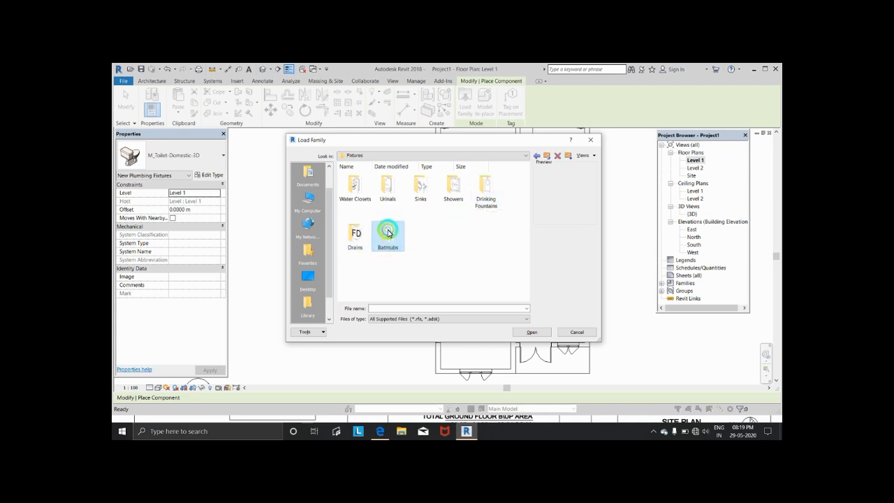
{"action": "double_click", "coordinate": [389, 233]}
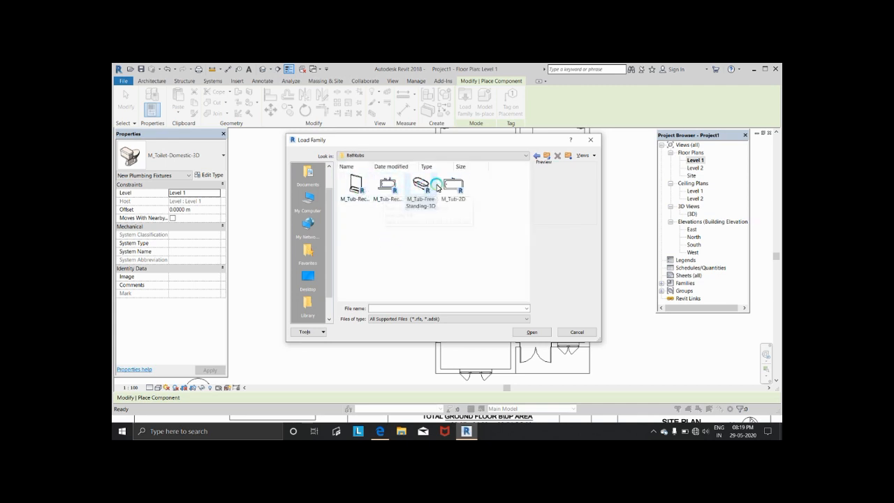
- Load the M_Tub-Free Standing-3D family and place the tub lengthwise east-west in the bathroom south of the WC
{"action": "left_click", "coordinate": [448, 184]}
{"action": "left_click", "coordinate": [527, 282]}
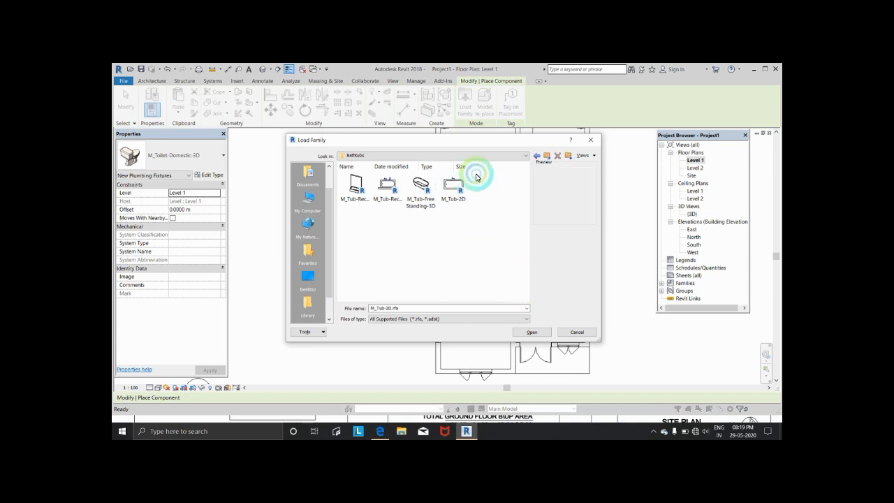
{"action": "left_click", "coordinate": [455, 187]}
{"action": "left_click", "coordinate": [419, 187]}
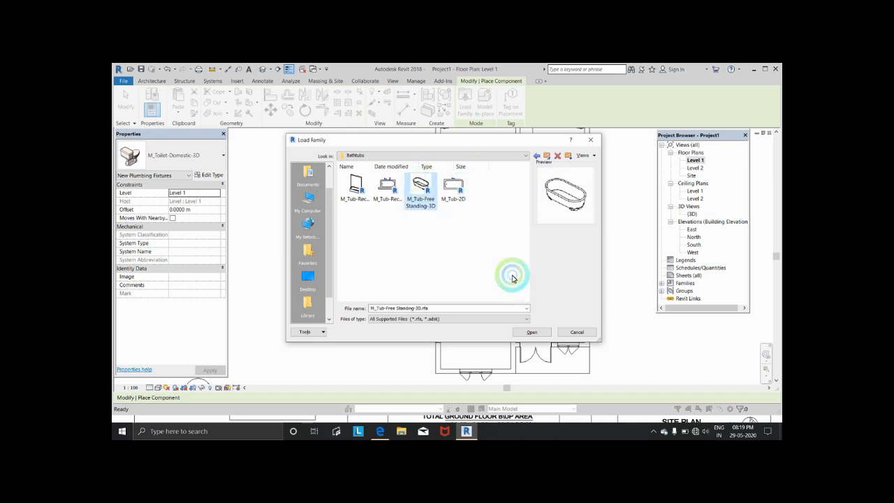
{"action": "left_click", "coordinate": [527, 334]}
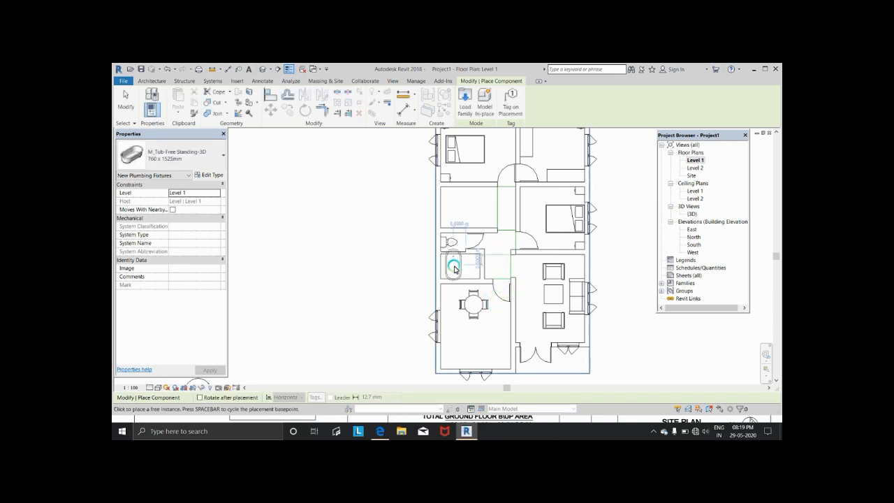
{"action": "key", "text": "space"}
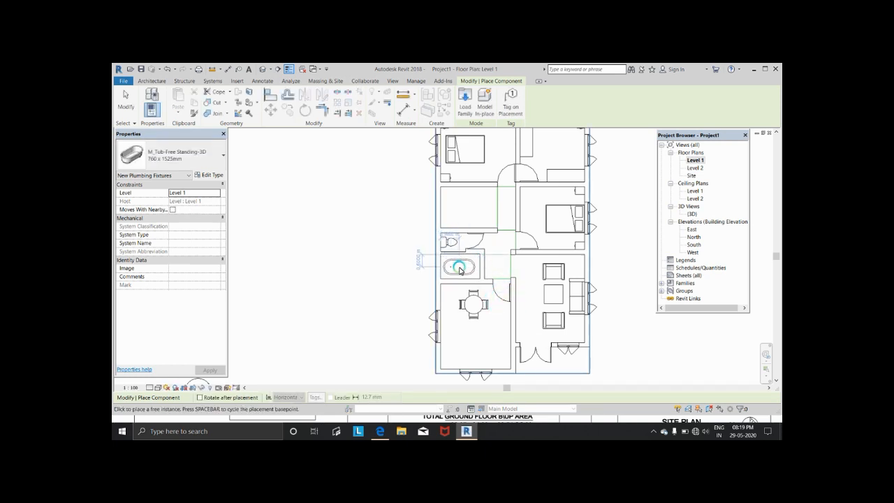
{"action": "left_click", "coordinate": [459, 270]}
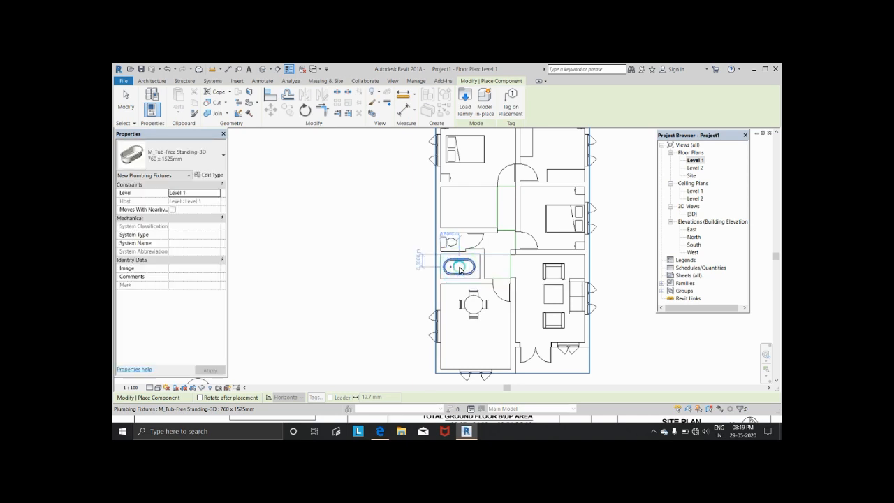
- Start loading a further component family and open the India folder in the RVT 2018 Libraries
{"action": "left_click", "coordinate": [472, 109]}
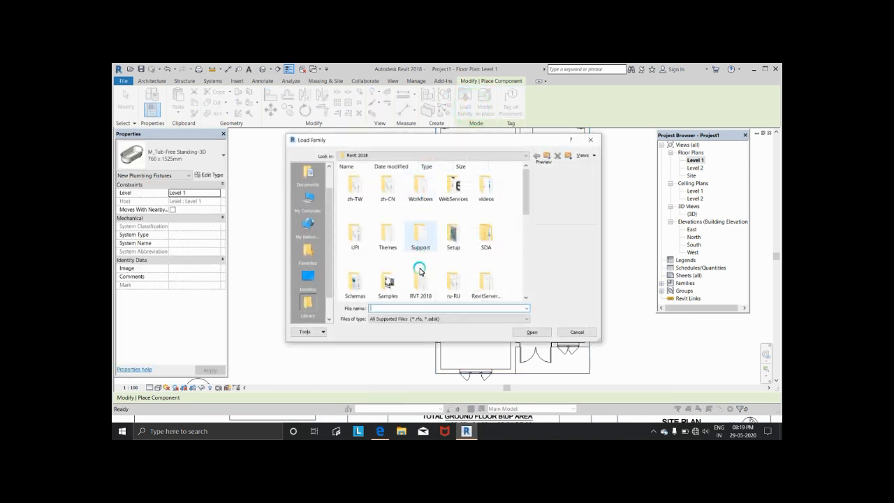
{"action": "double_click", "coordinate": [419, 278]}
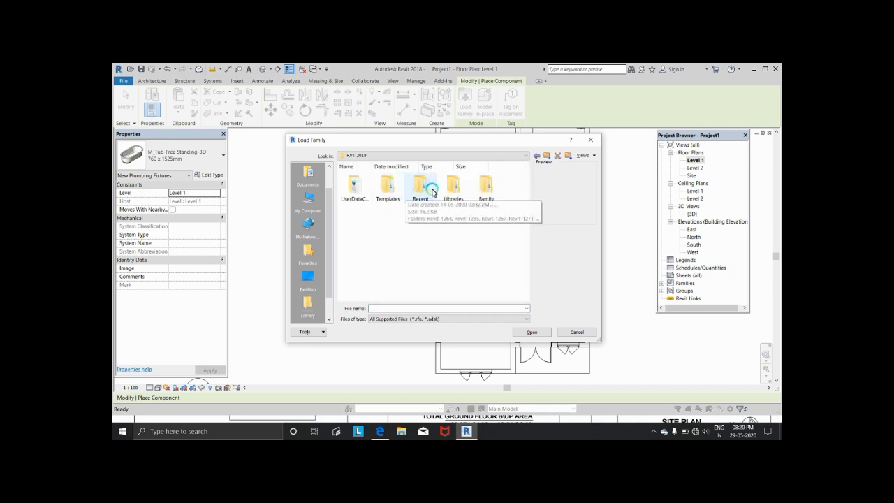
{"action": "double_click", "coordinate": [452, 199]}
{"action": "left_click", "coordinate": [357, 195]}
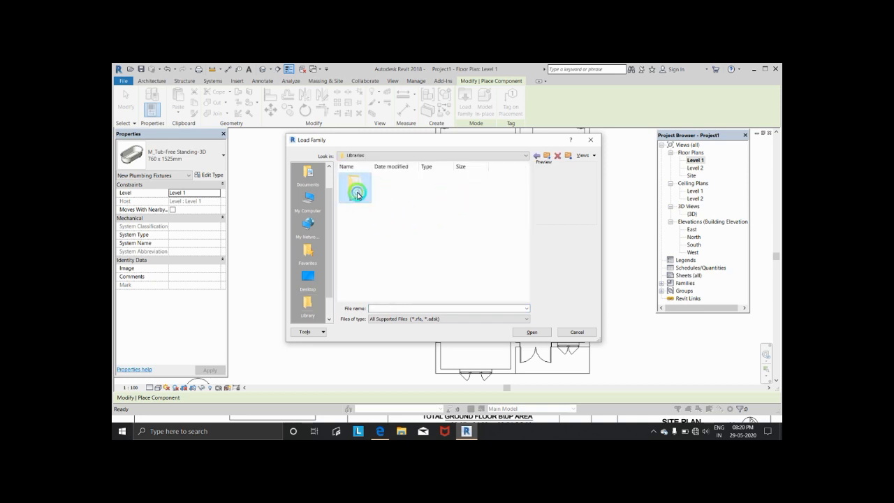
{"action": "double_click", "coordinate": [357, 196]}
- Load the M_Sink - Work family from the Sinks folder under Plumbing, MEP, Fixtures
{"action": "scroll", "coordinate": [419, 259], "scroll_direction": "down", "scroll_amount": 2}
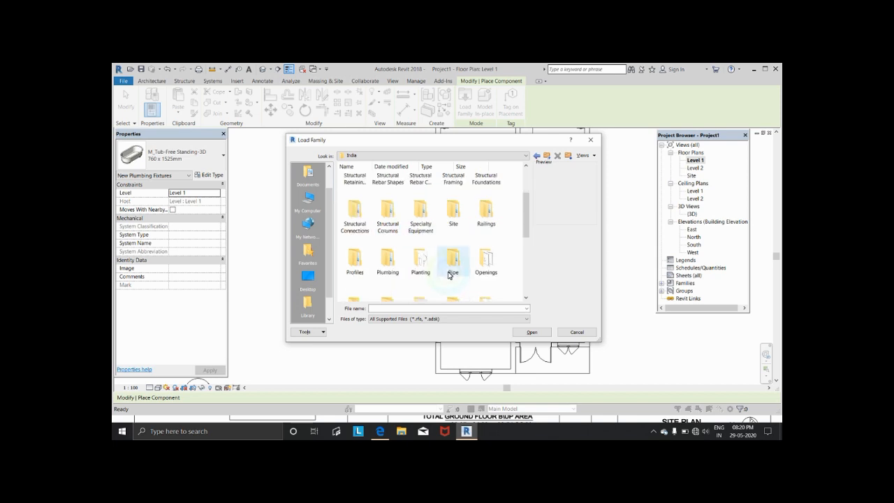
{"action": "double_click", "coordinate": [399, 258]}
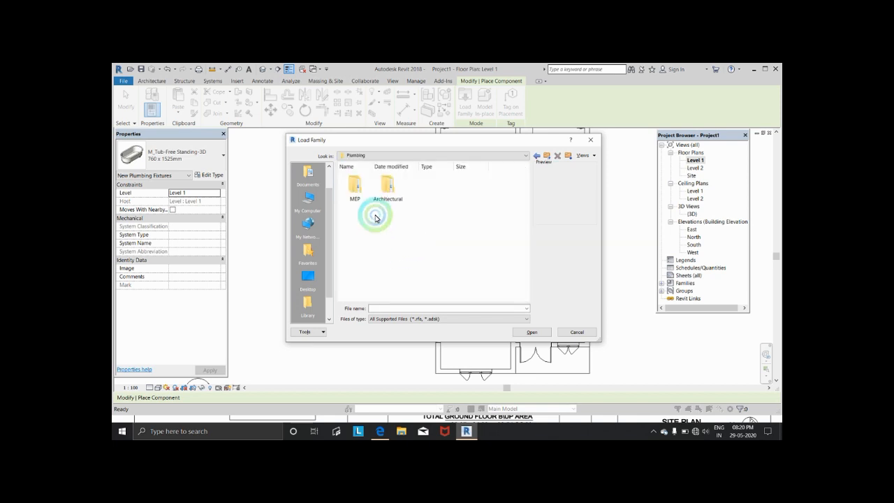
{"action": "left_click", "coordinate": [367, 190]}
{"action": "double_click", "coordinate": [367, 189]}
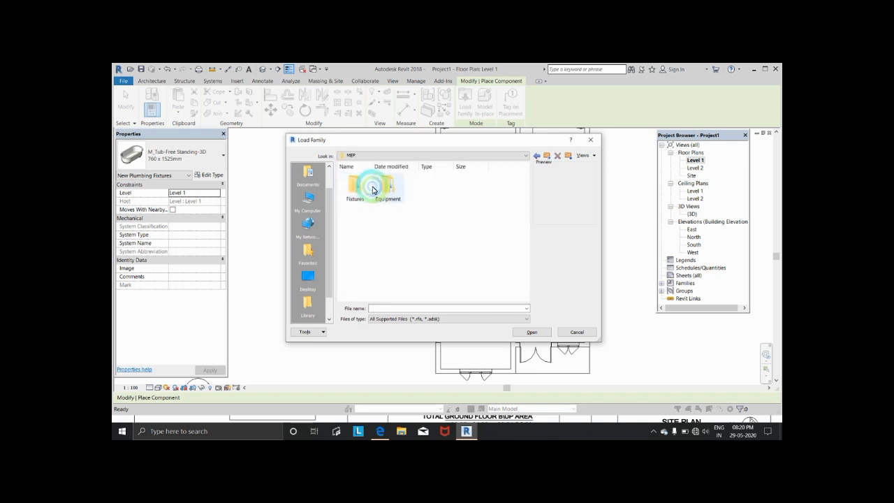
{"action": "left_click", "coordinate": [367, 189]}
{"action": "double_click", "coordinate": [367, 188]}
{"action": "left_click", "coordinate": [424, 199]}
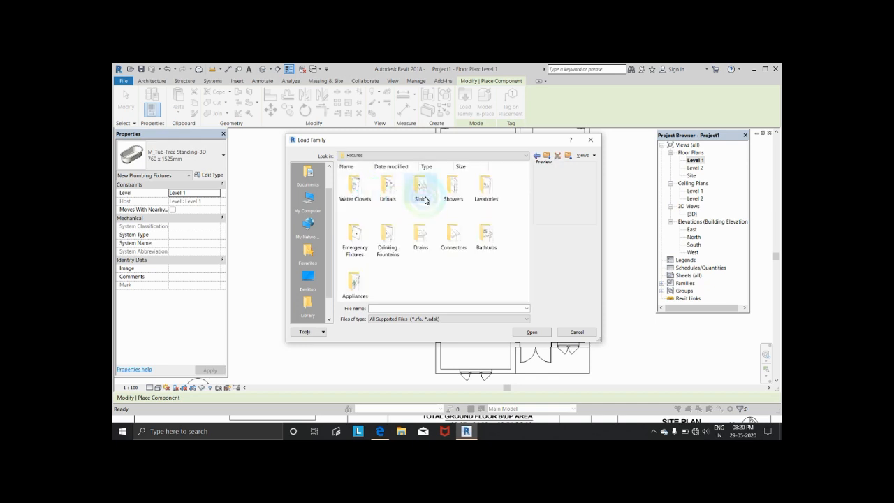
{"action": "double_click", "coordinate": [423, 197]}
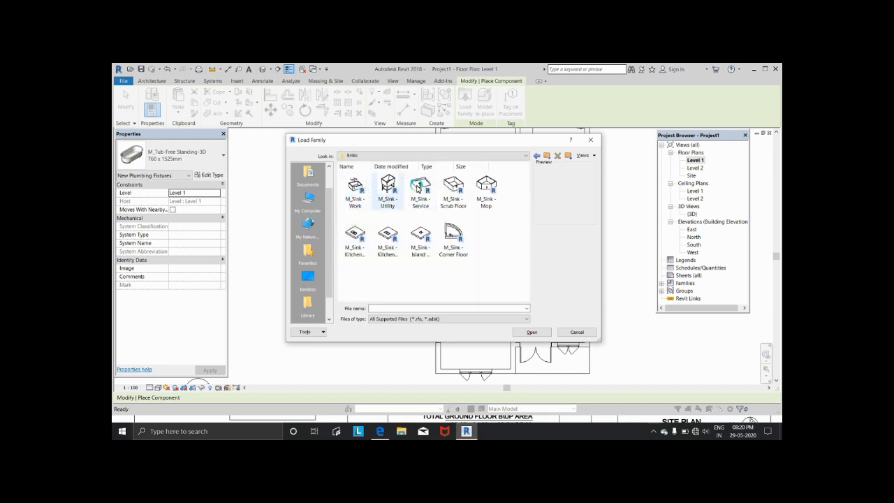
{"action": "left_click", "coordinate": [355, 184]}
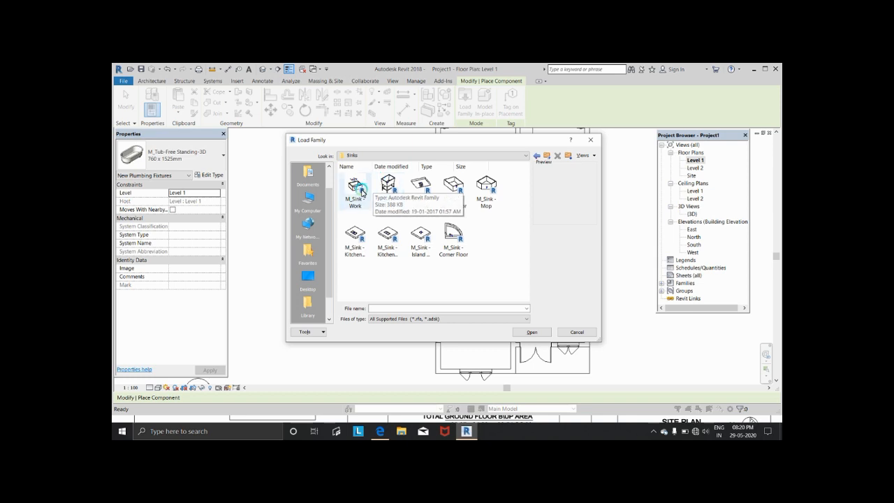
{"action": "left_click", "coordinate": [530, 333]}
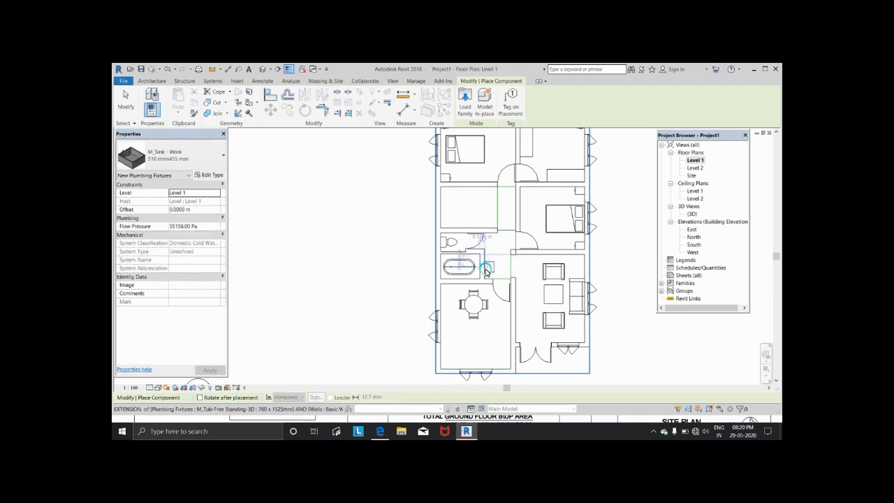
- Place one work sink outside the bathroom's east wall and another in the southeast corner of the dining room
{"action": "left_click", "coordinate": [488, 266]}
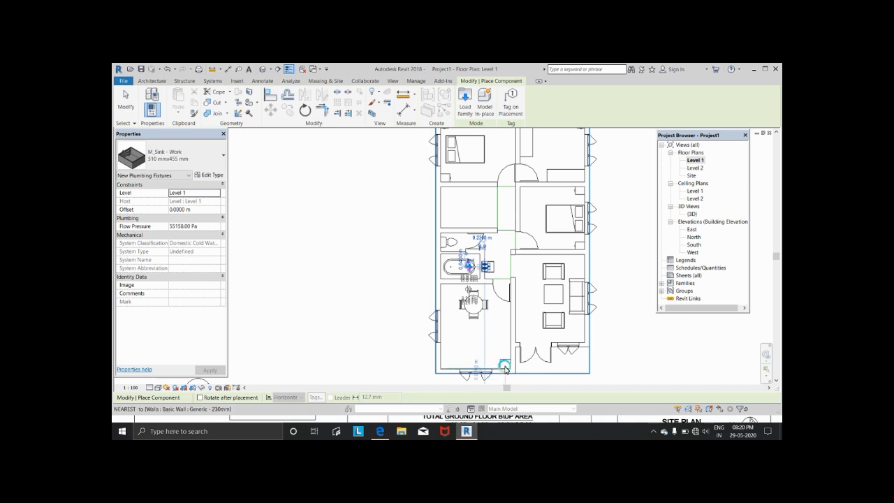
{"action": "left_click", "coordinate": [506, 369]}
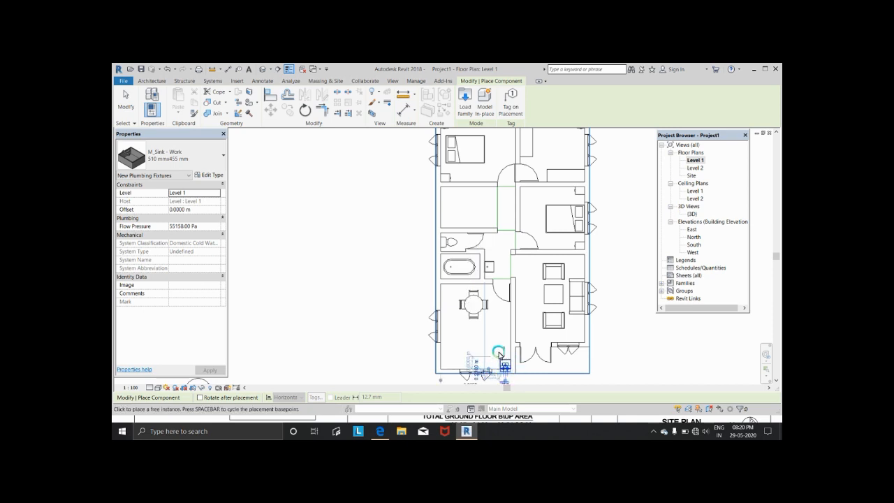
{"action": "key", "text": "Escape"}
{"action": "key", "text": "Escape"}
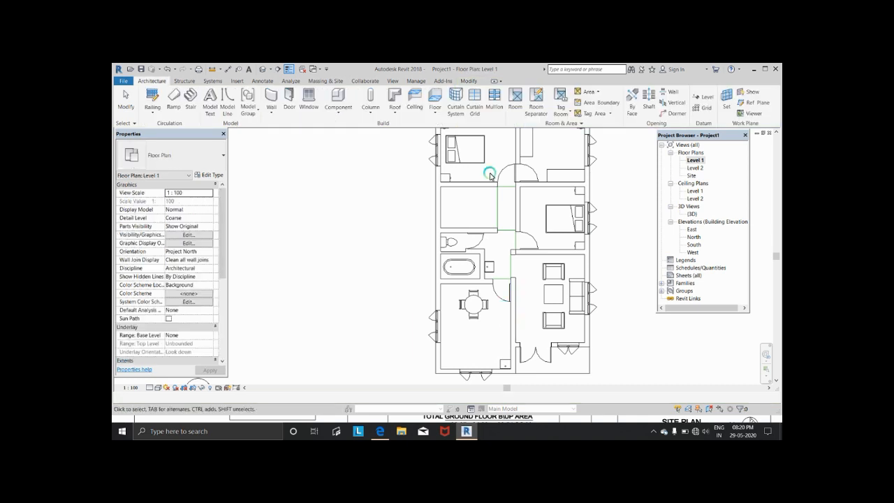
- Draw model lines from the dining room's southeast corner, 0.75 m north along the east wall and west across to the opposite wall
{"action": "left_click", "coordinate": [234, 96]}
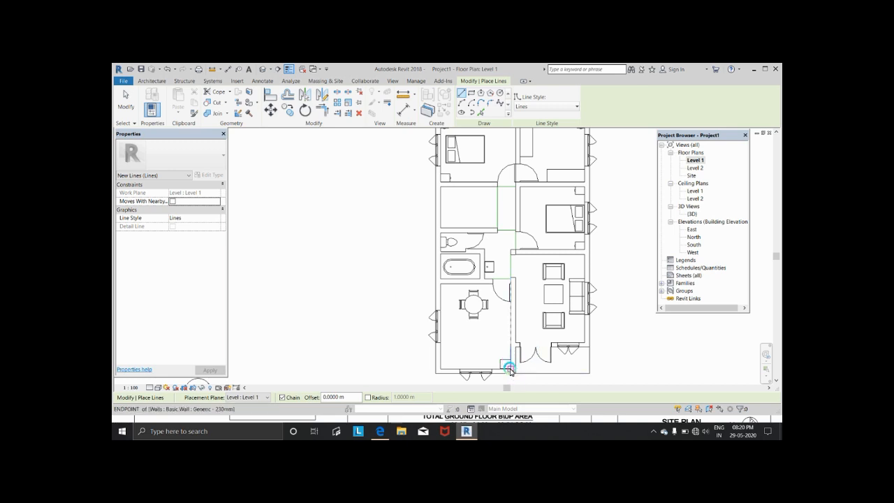
{"action": "left_click", "coordinate": [509, 369]}
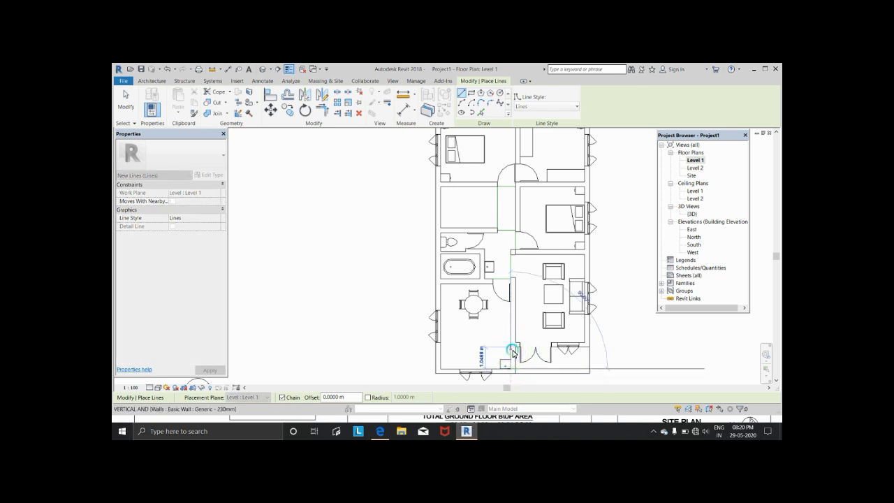
{"action": "type", "text": "0.75"}
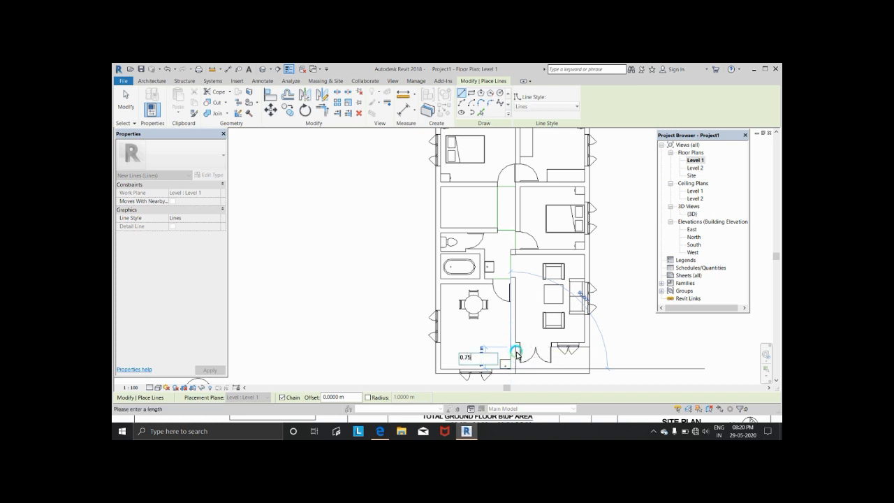
{"action": "key", "text": "Return"}
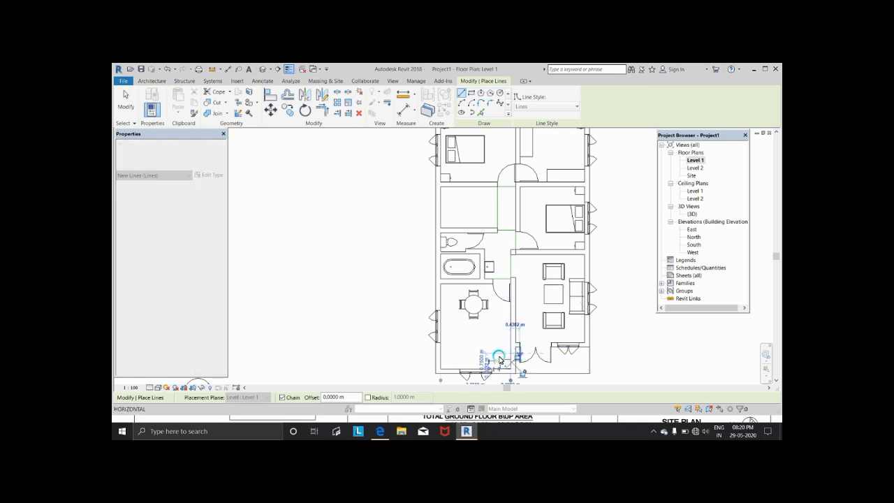
{"action": "left_click", "coordinate": [440, 354]}
{"action": "key", "text": "Escape"}
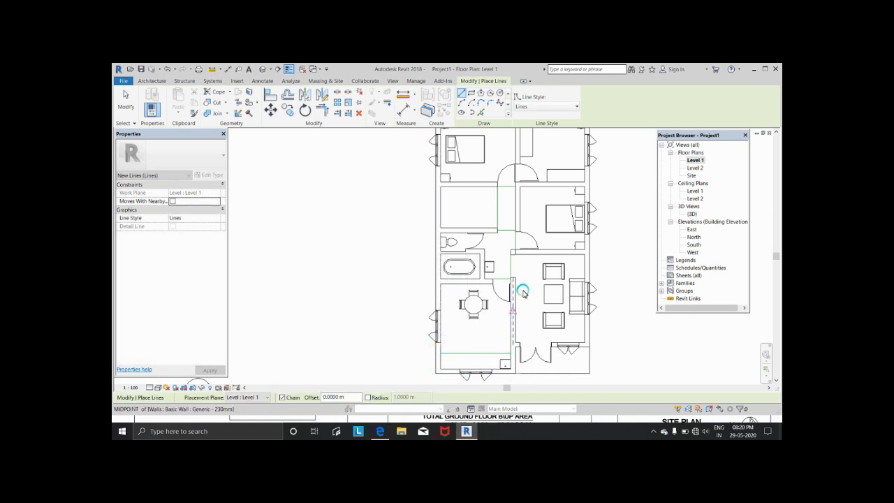
{"action": "key", "text": "Escape"}
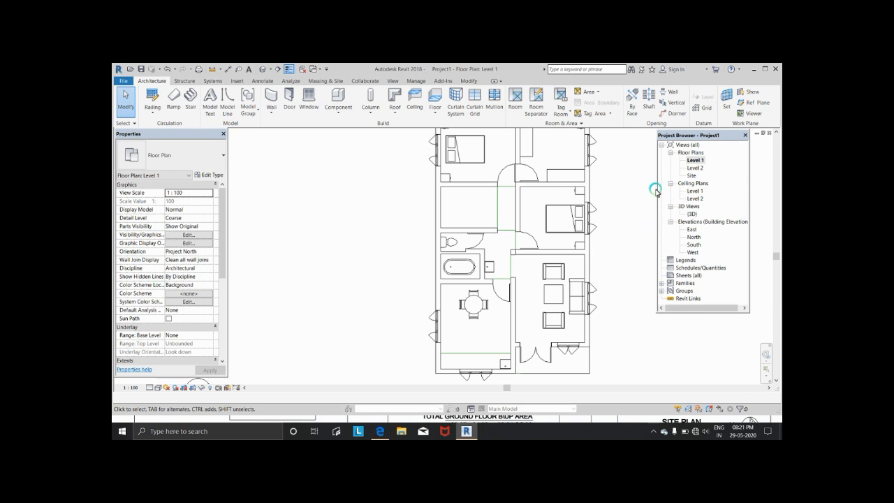
- Open the 3D view and examine the furnished house from a higher angle
{"action": "double_click", "coordinate": [692, 214]}
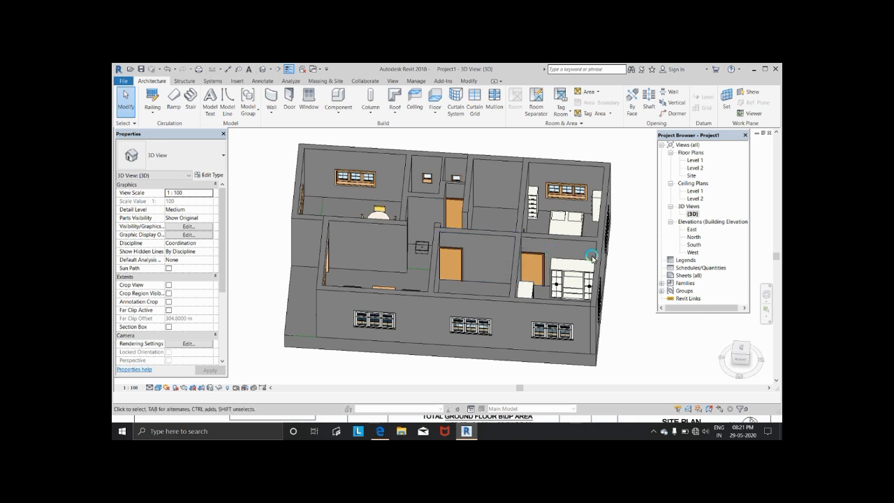
{"action": "scroll", "coordinate": [620, 260], "scroll_direction": "down", "scroll_amount": 2}
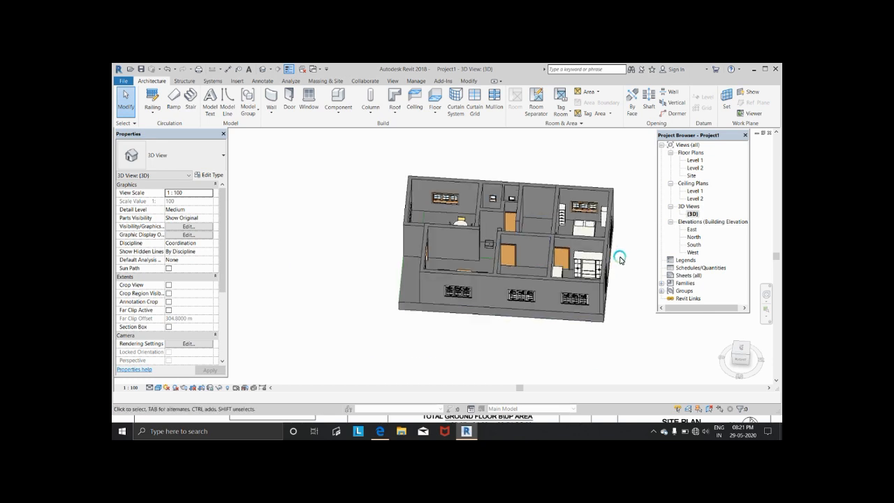
{"action": "middle_click_drag", "start_coordinate": [623, 260], "coordinate": [617, 288], "text": "shift"}
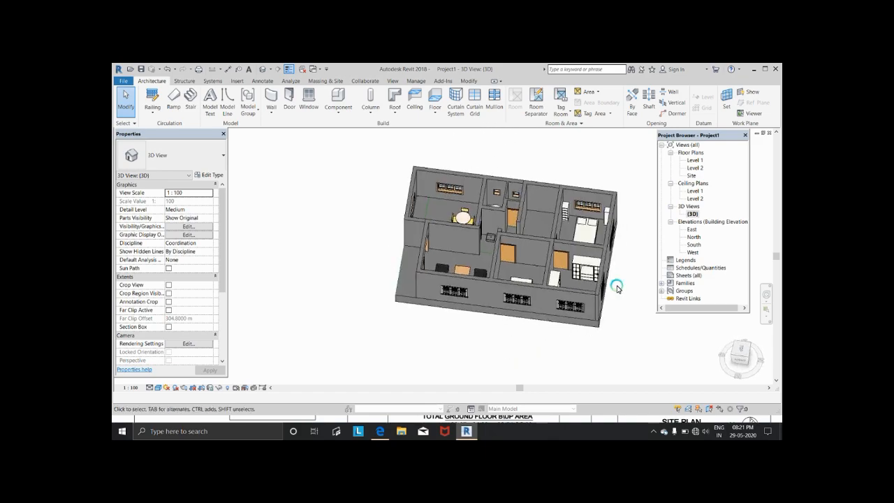